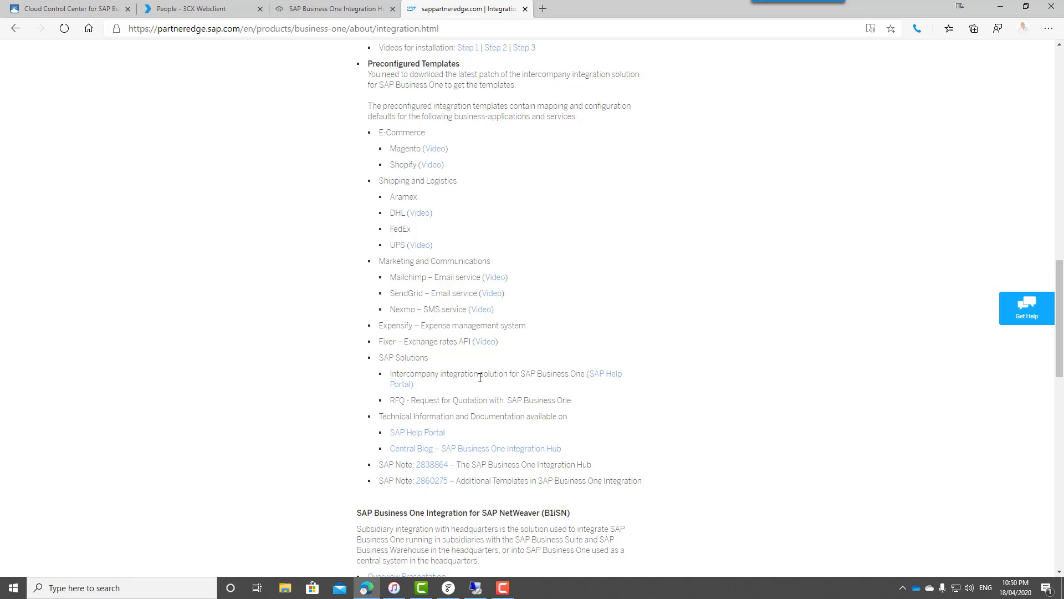
- Scroll the Integration Products for SAP Business One page to the Preconfigured Templates list
scroll(480, 377, up, 7)
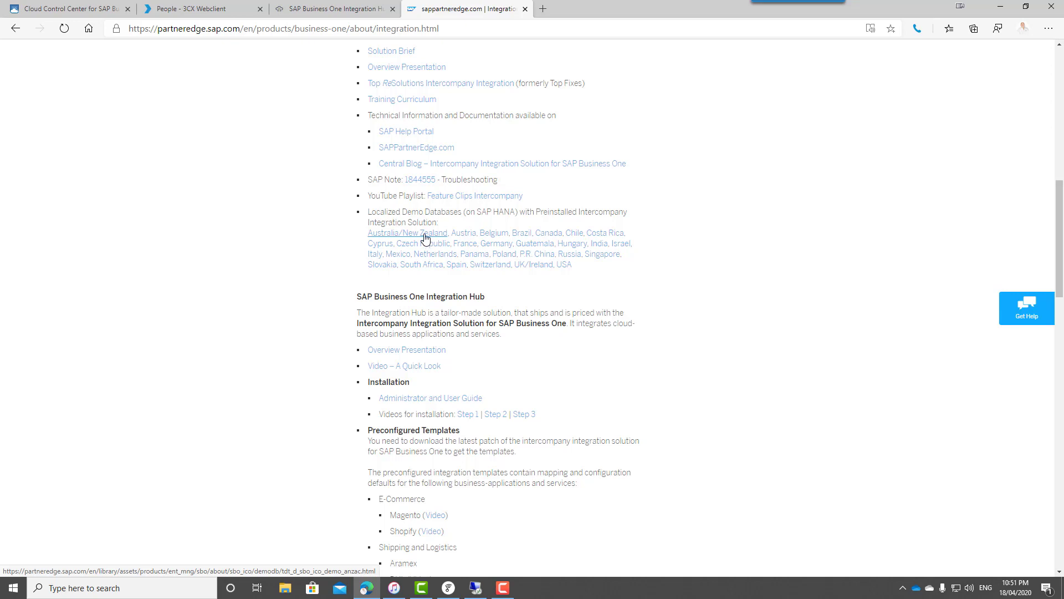
- Open the Australia/New Zealand Intercompany Integration demo database page from Localized Demo Databases
click(425, 238)
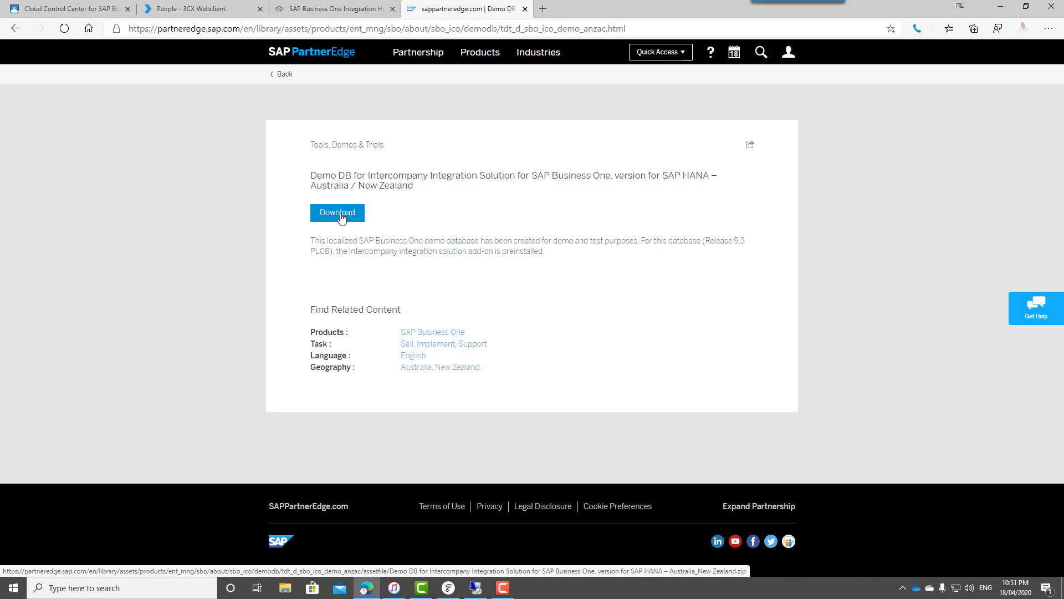
- Start and cancel the Australia/New Zealand demo DB ZIP download, then return to the integration page
click(337, 214)
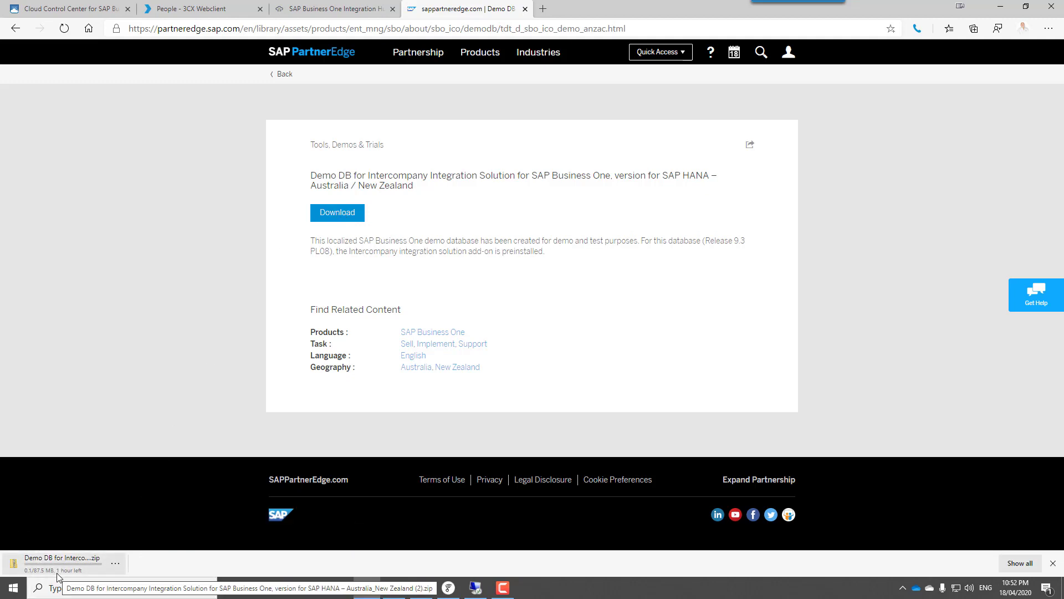
click(114, 563)
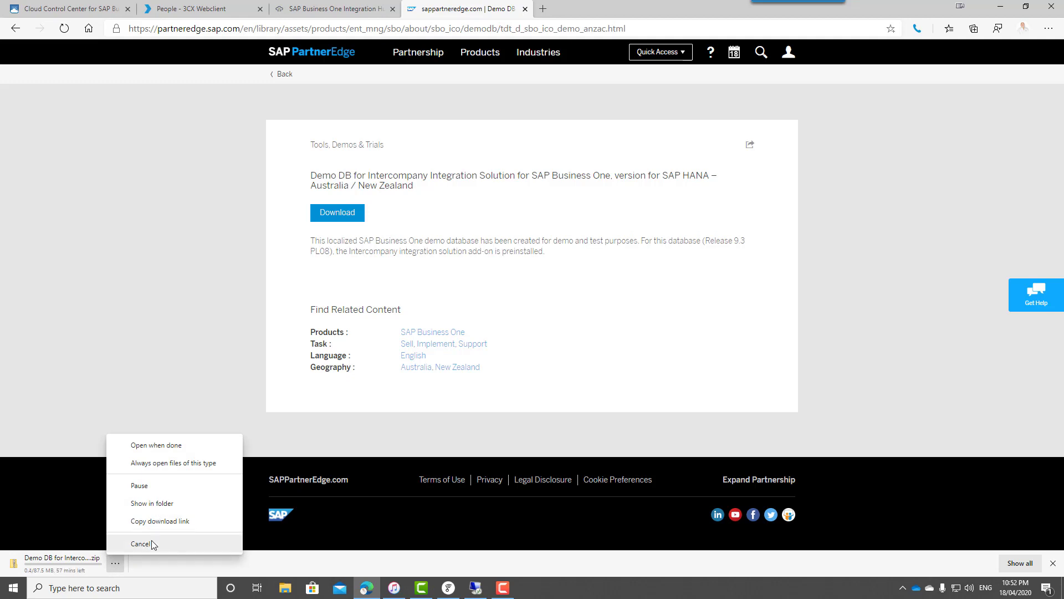
click(154, 544)
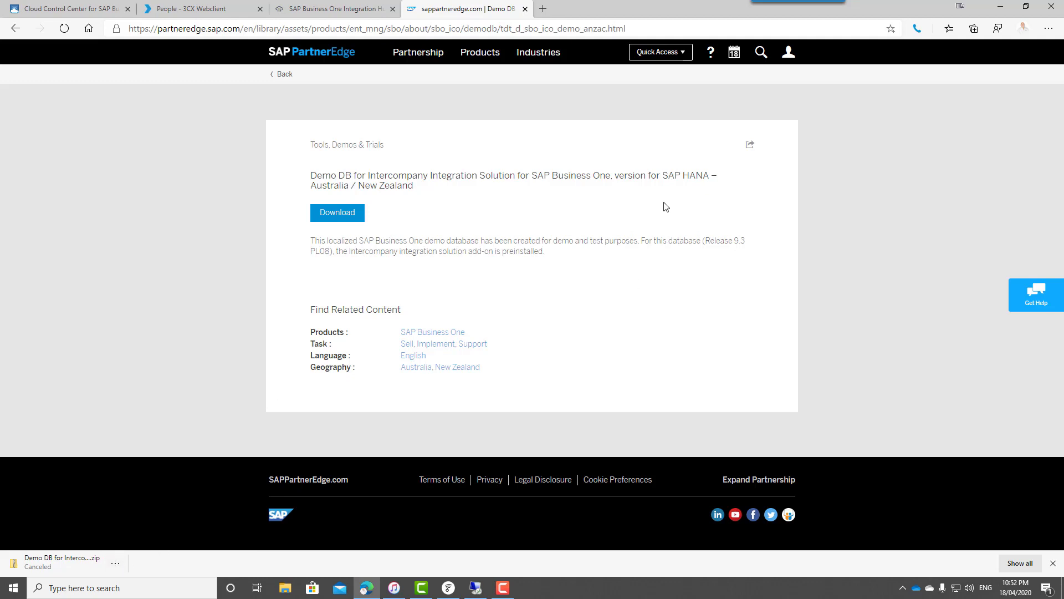
click(286, 77)
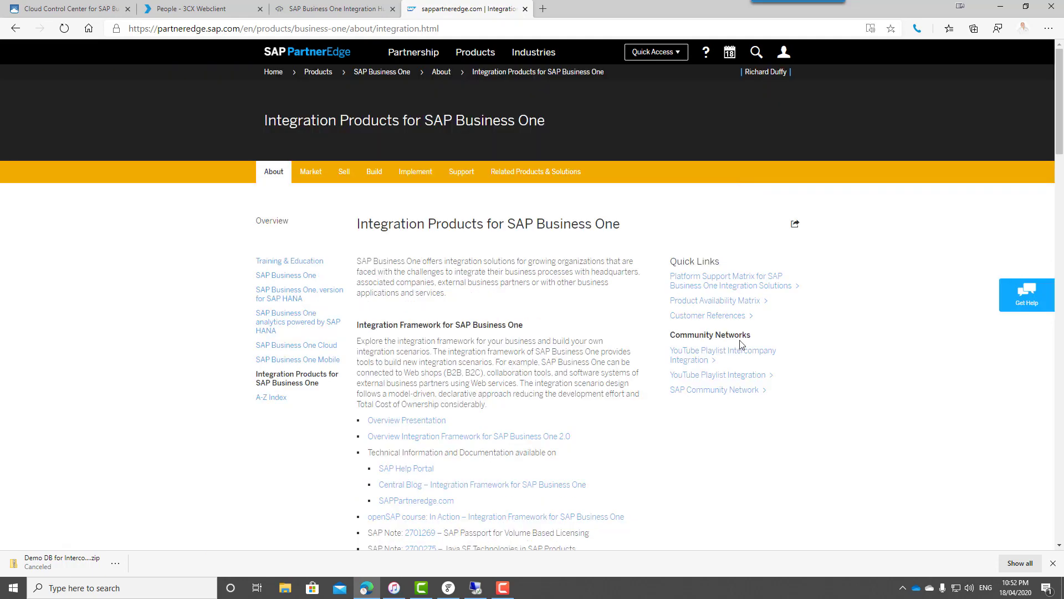
- Open troubleshooting SAP Note 1844555 from the Intercompany Integration Solution section
scroll(620, 335, down, 1)
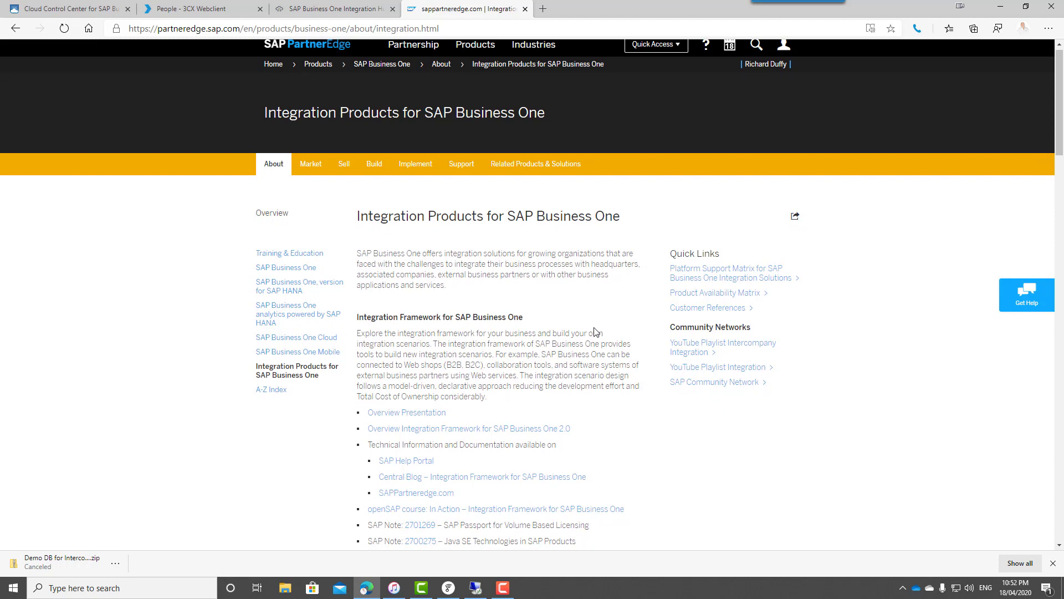
scroll(595, 331, down, 1)
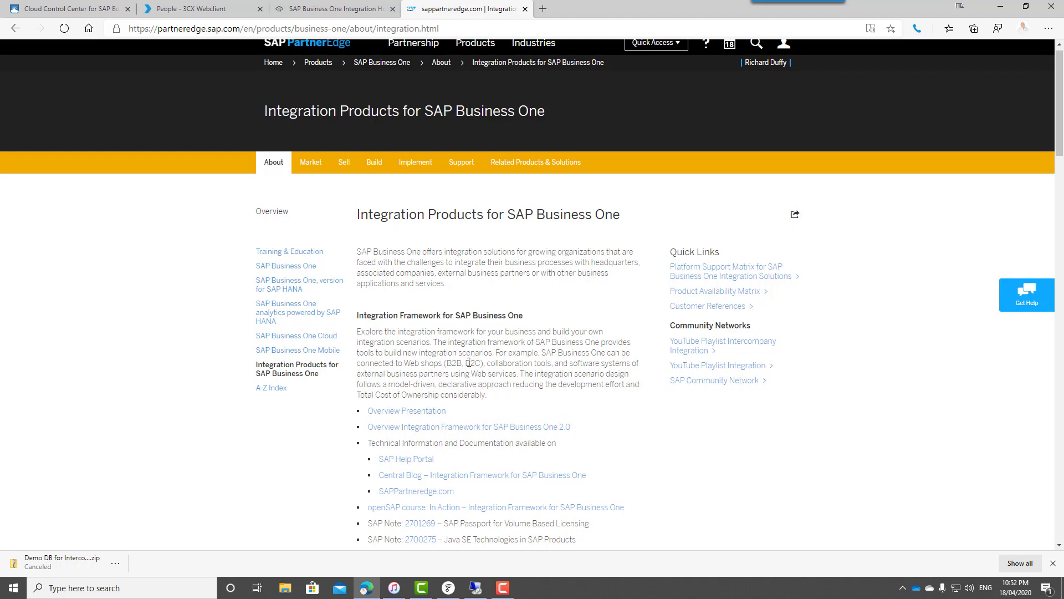
scroll(472, 376, down, 3)
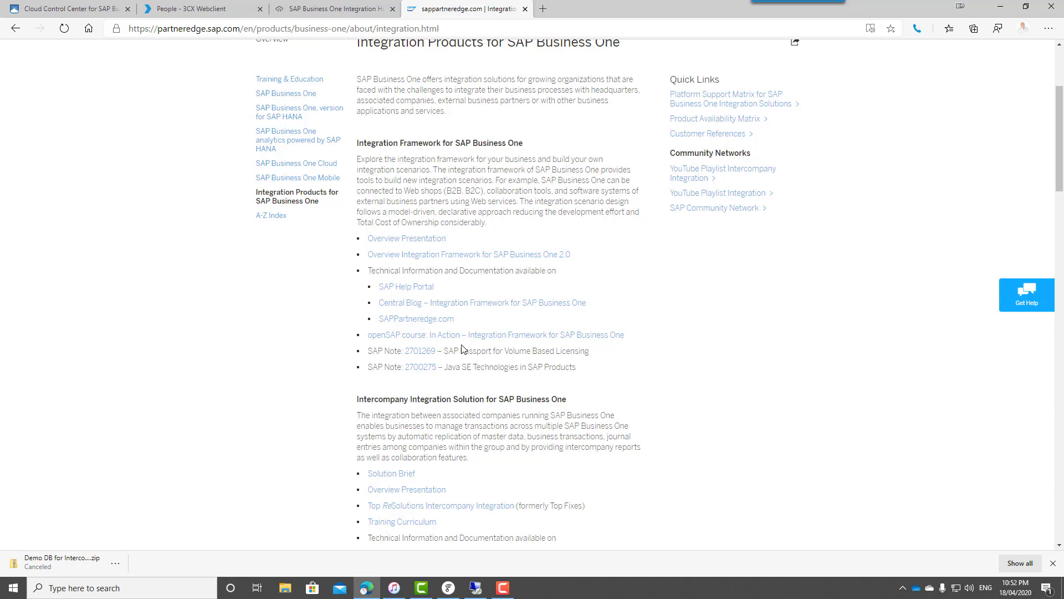
scroll(463, 348, up, 1)
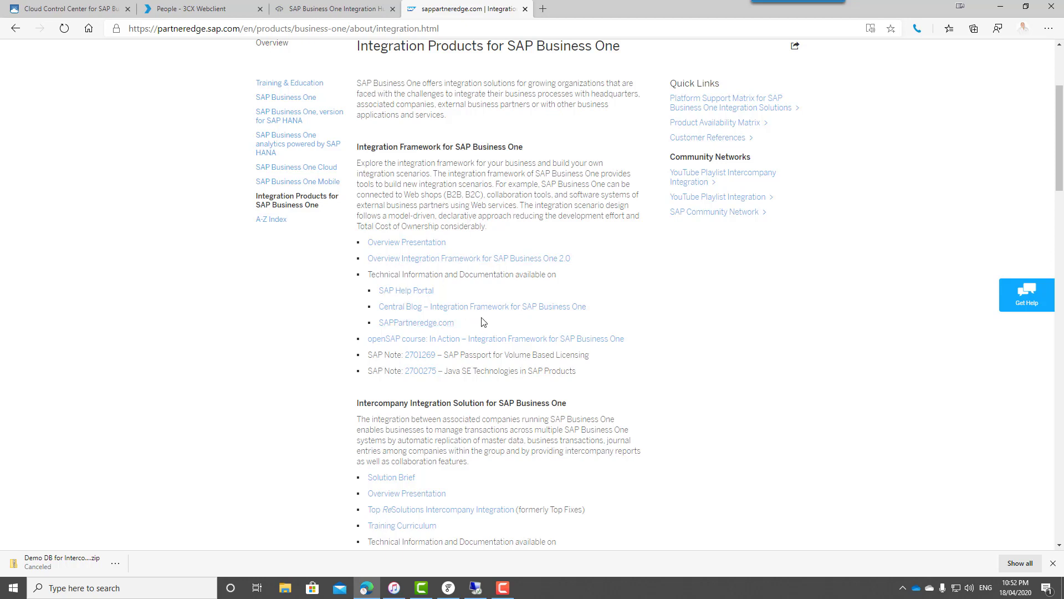
scroll(580, 335, down, 3)
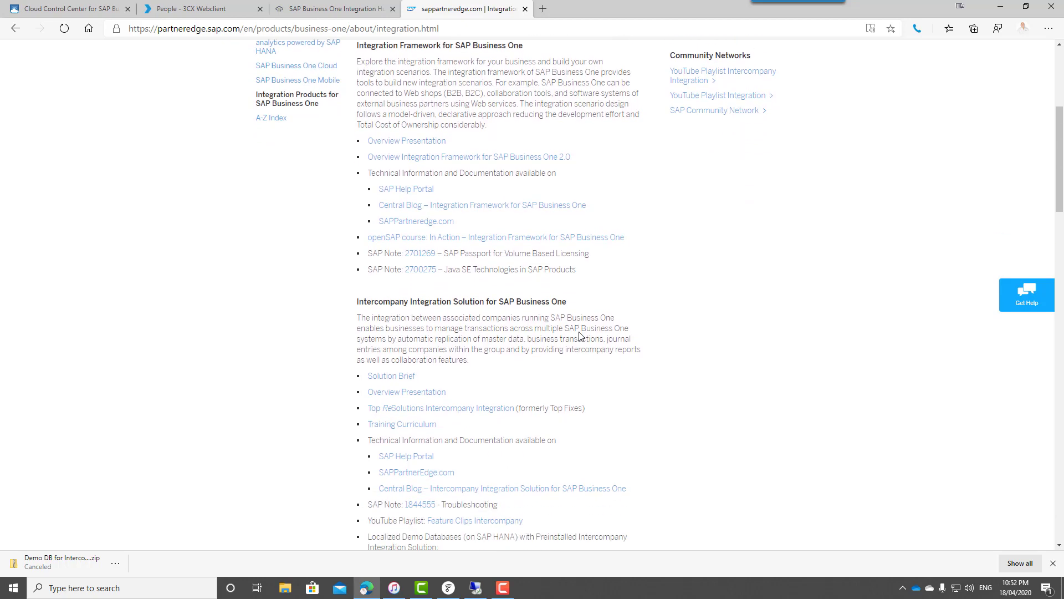
scroll(579, 335, down, 3)
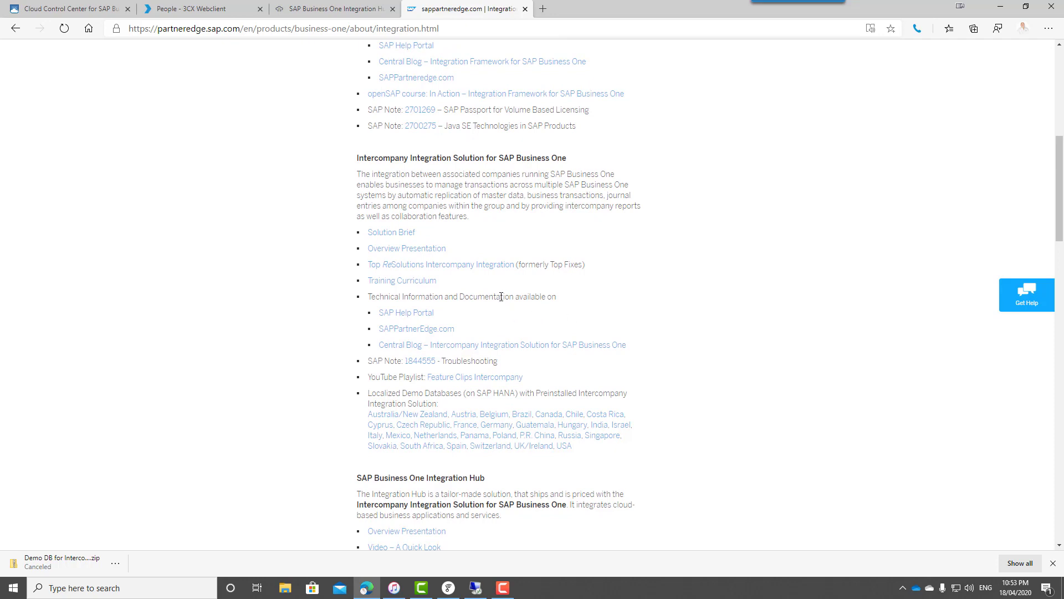
click(421, 364)
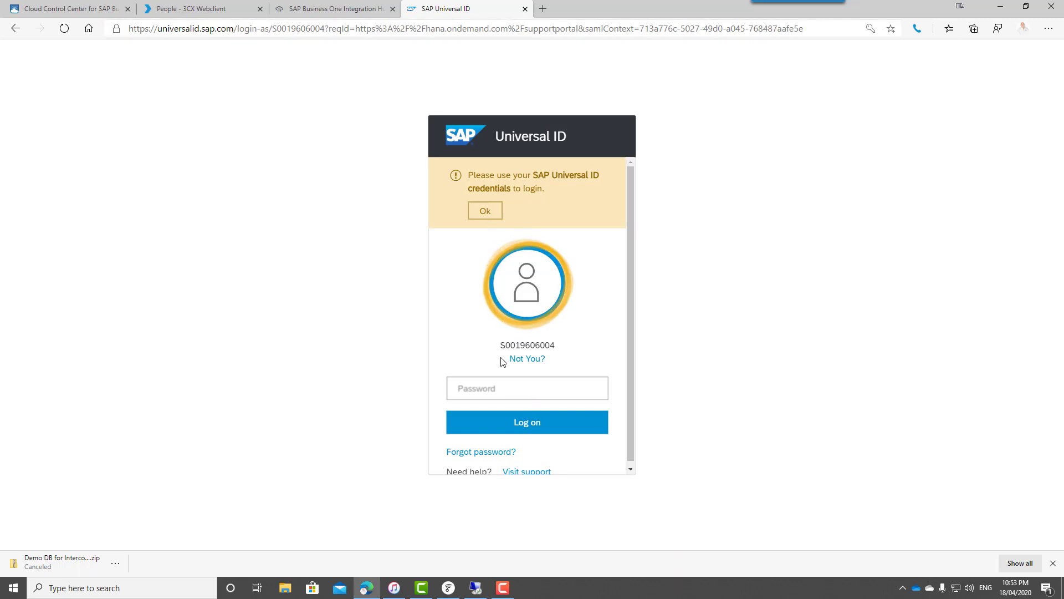
- Log on to SAP Universal ID with the account password
click(532, 392)
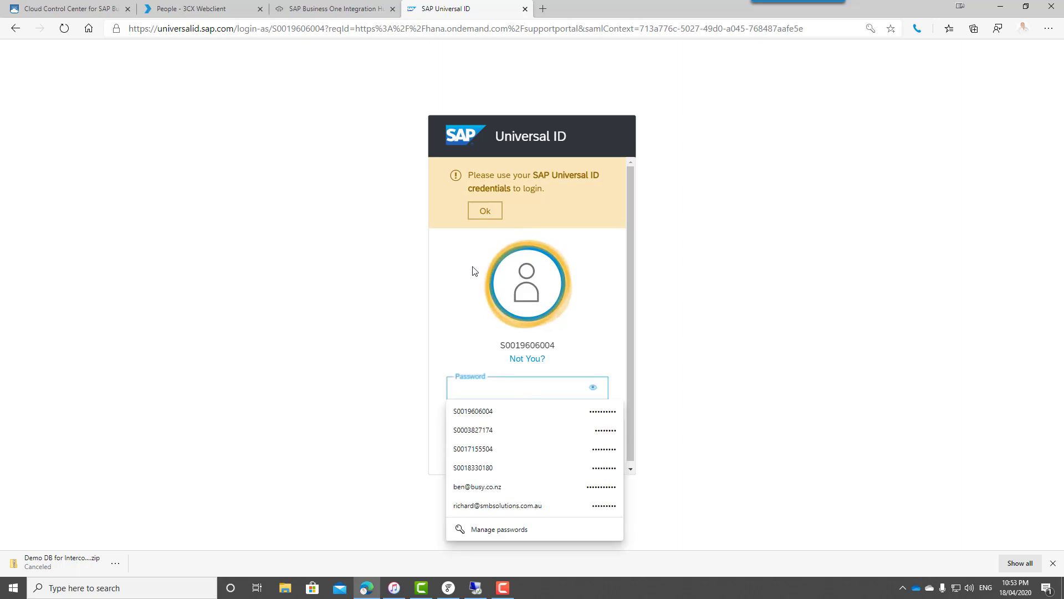
click(433, 284)
click(512, 389)
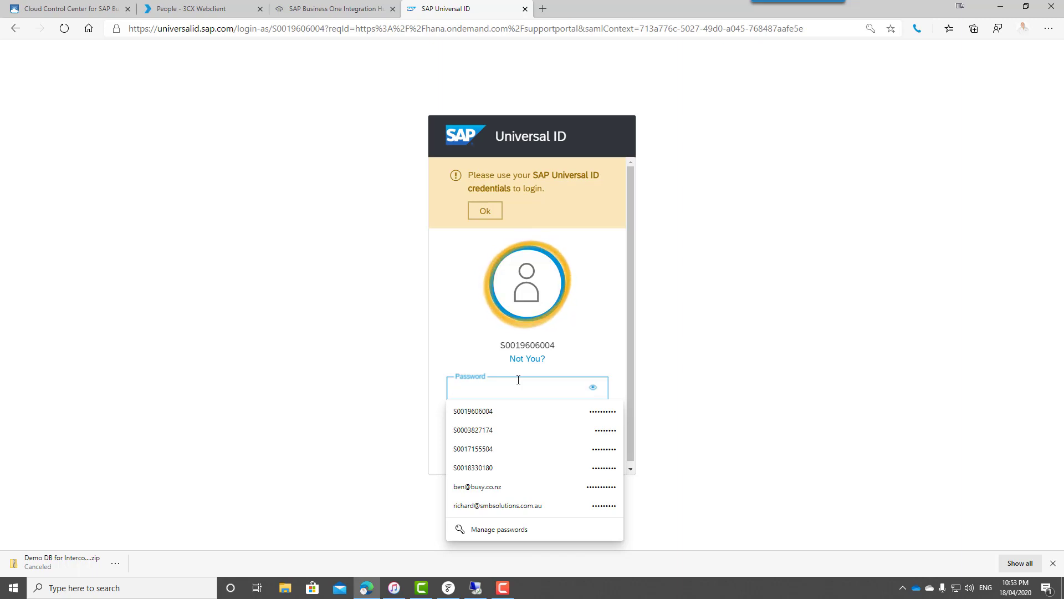
text(•••••)
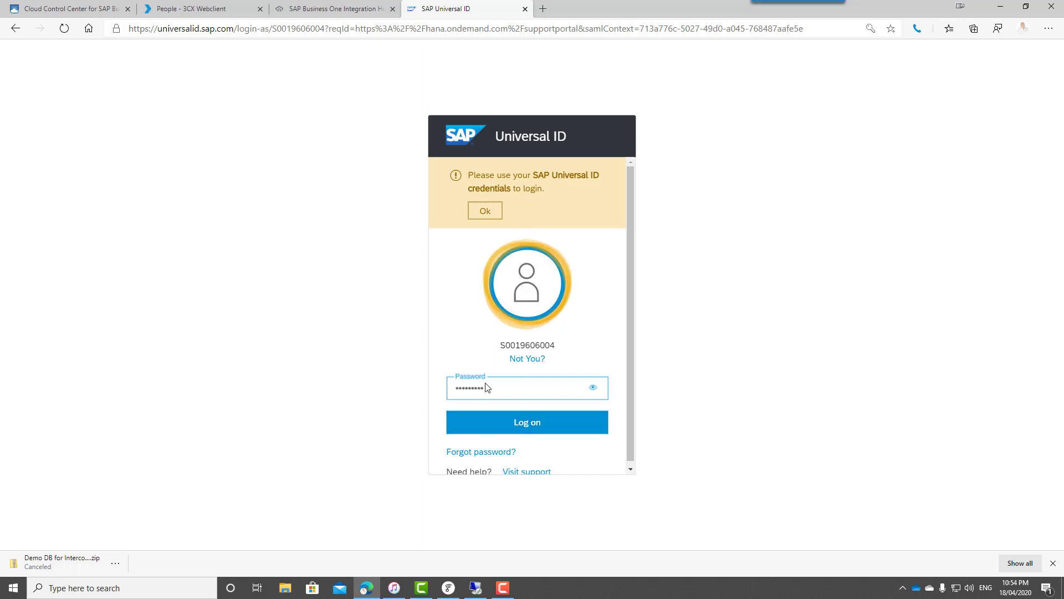
drag(492, 388, 421, 395)
text(••••••••••)
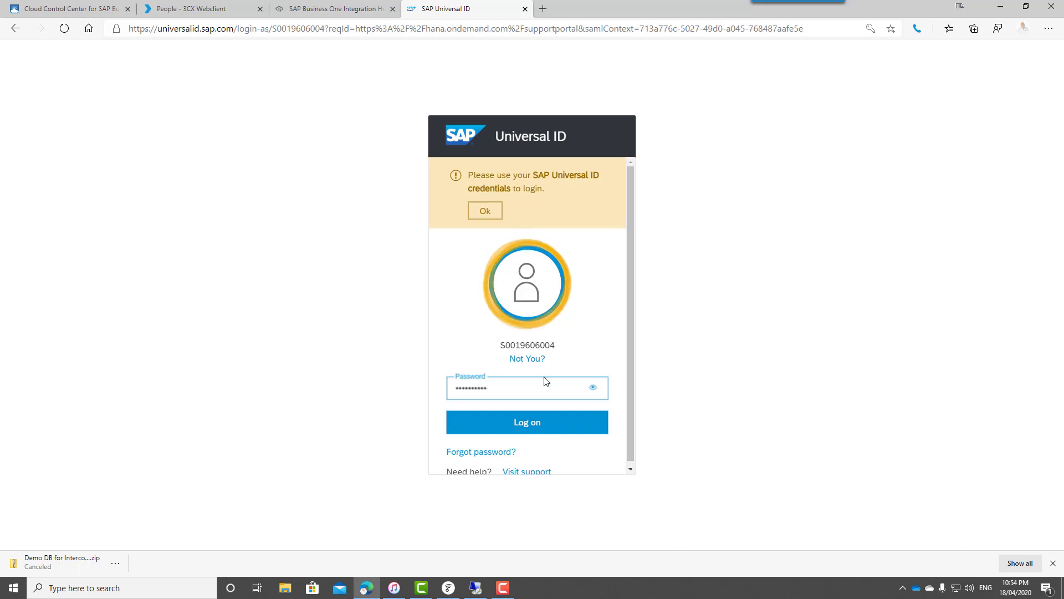
click(531, 424)
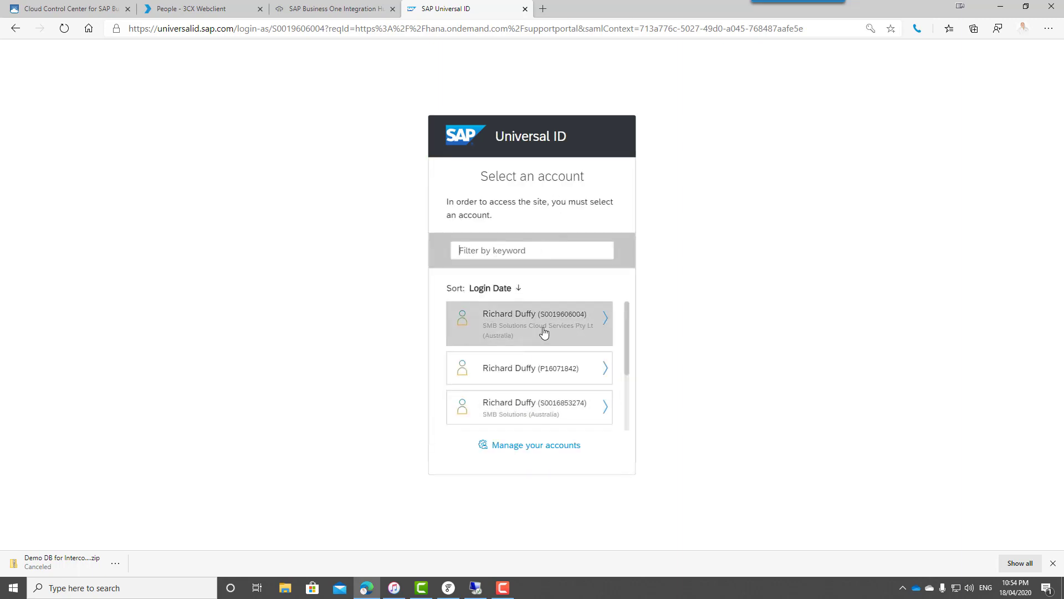
- Choose the first listed account to reach SAP Note 1844555
scroll(547, 321, down, 1)
scroll(547, 355, down, 2)
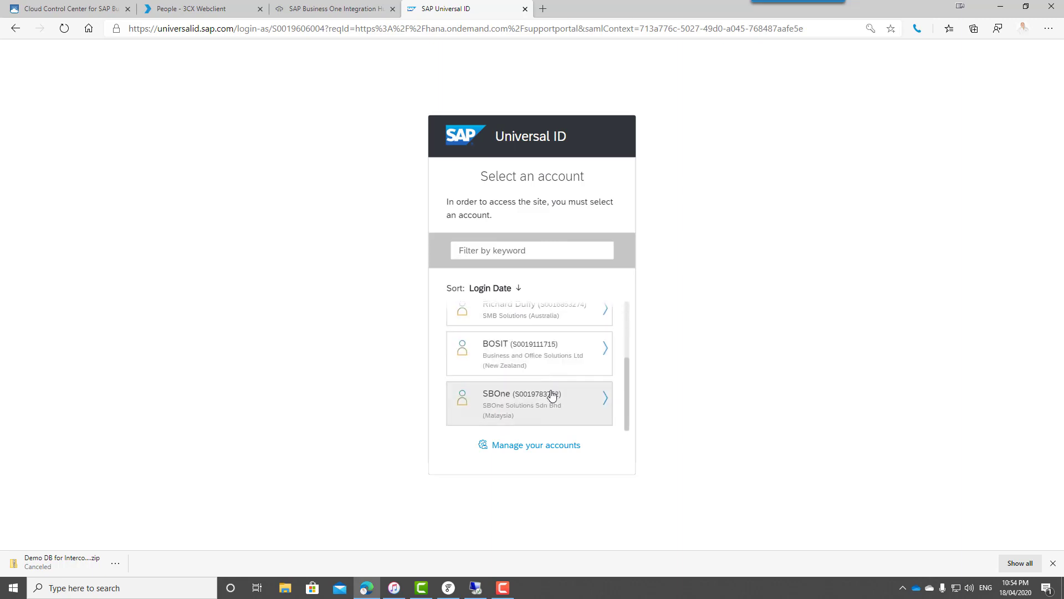
scroll(575, 380, up, 3)
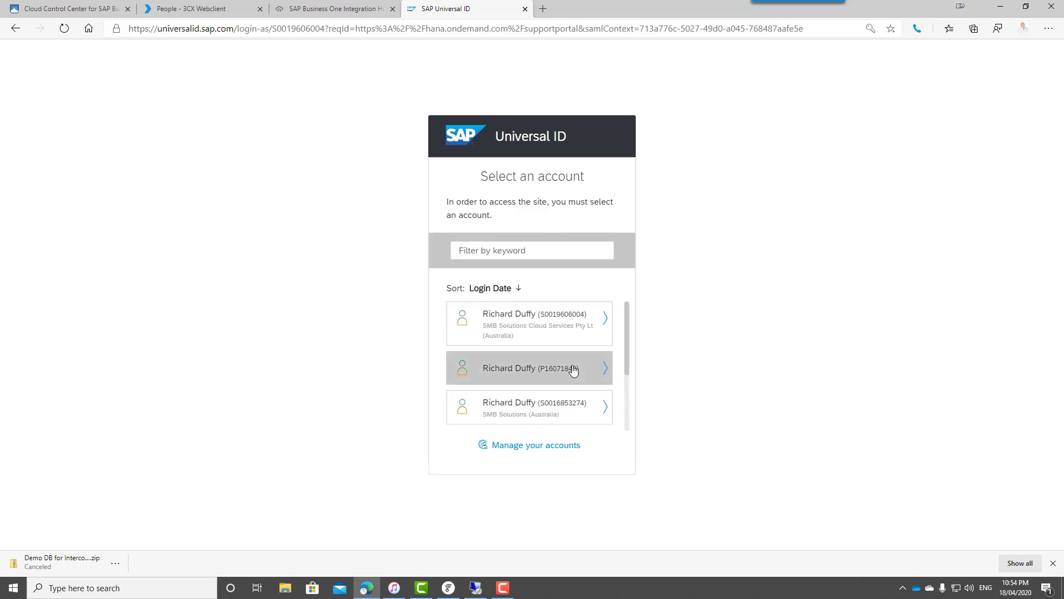
click(522, 325)
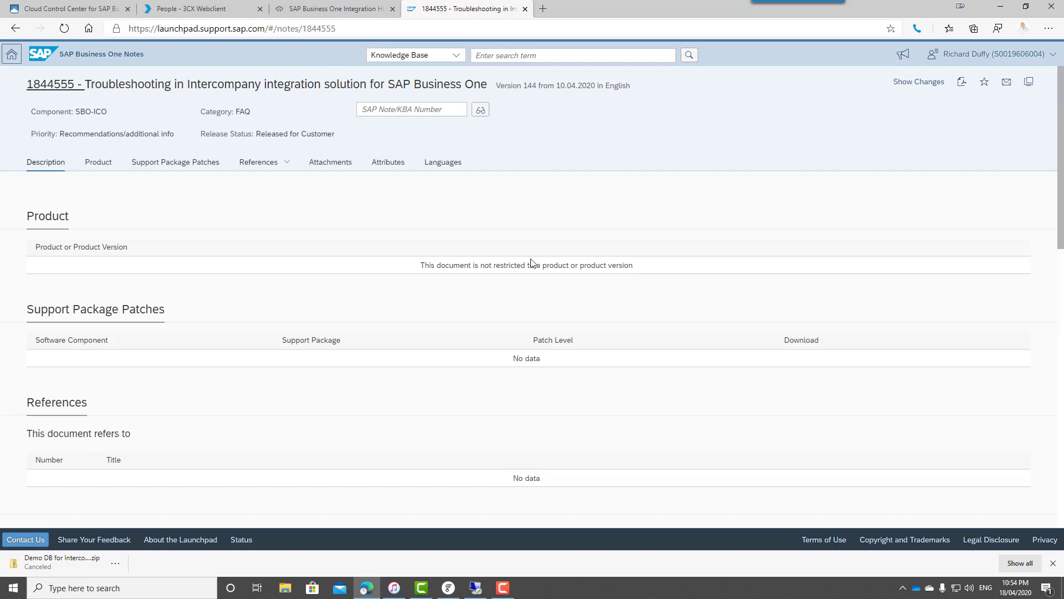
- Open overview note 2881606 from the PL37 row of the compatibility table
scroll(527, 270, down, 1)
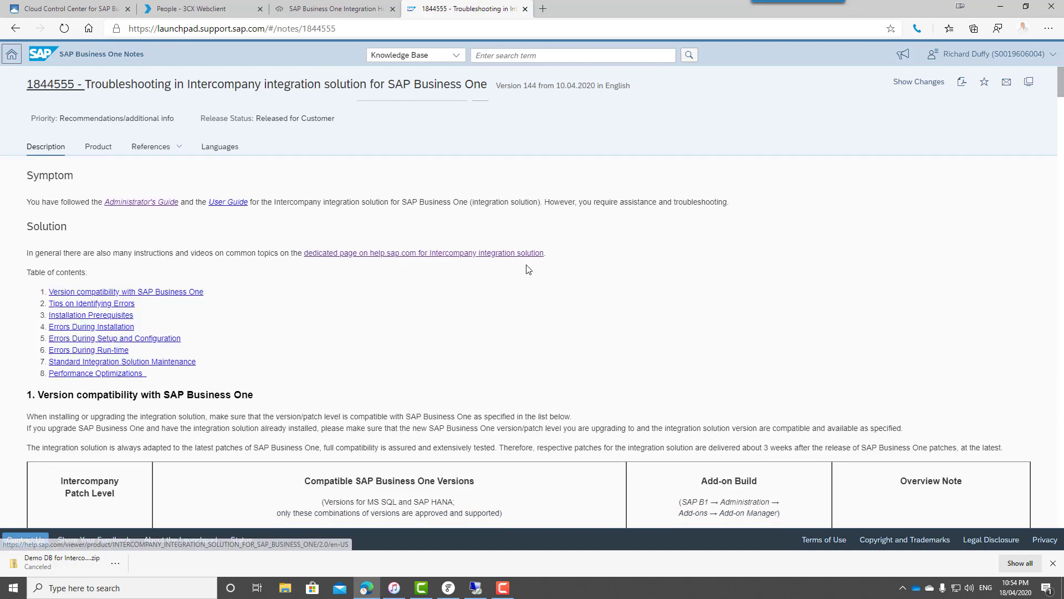
scroll(527, 270, down, 2)
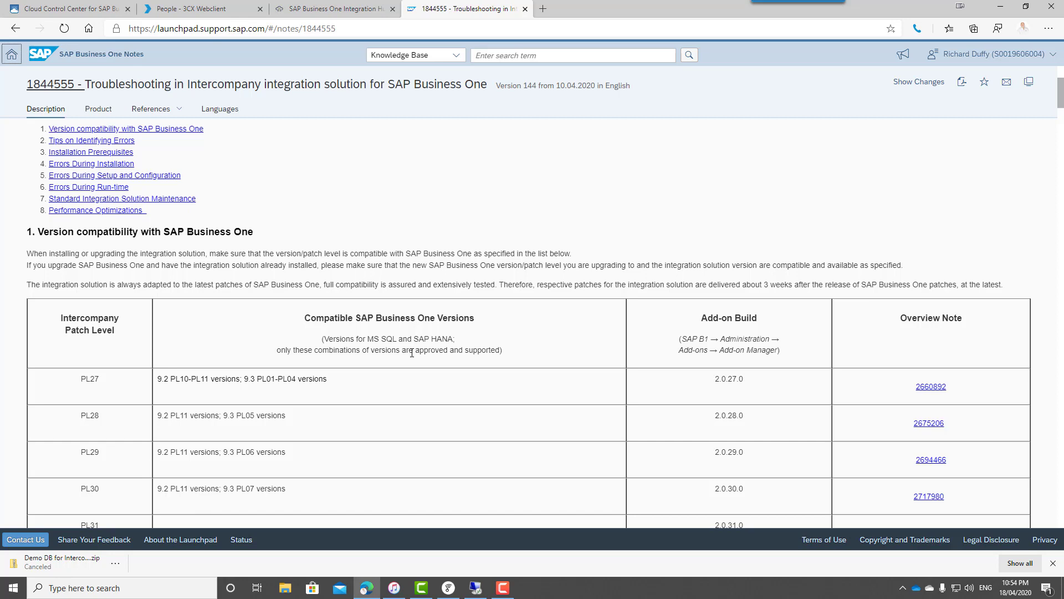
scroll(412, 352, down, 8)
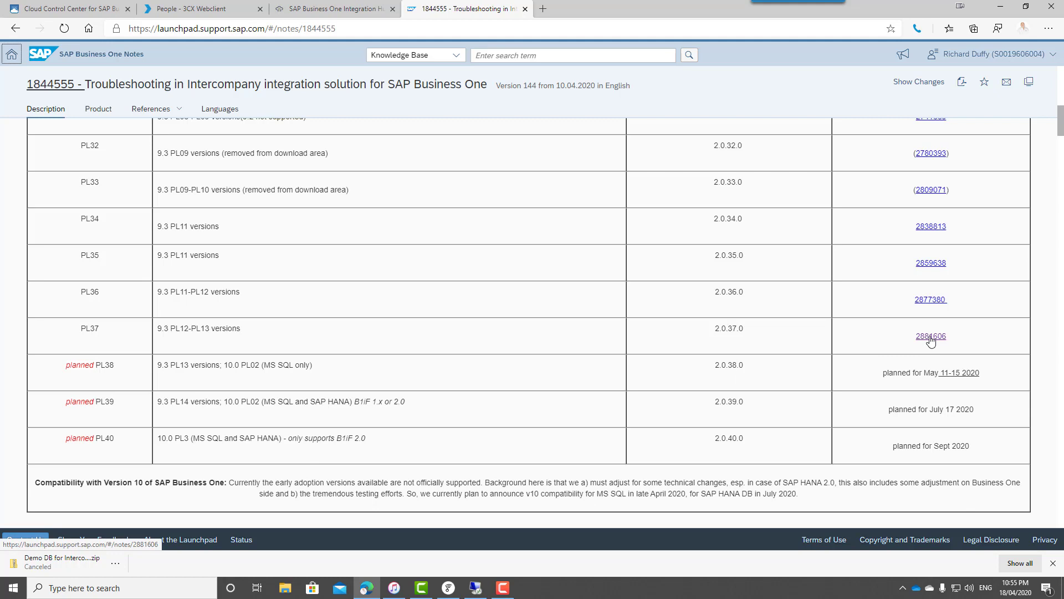
click(931, 337)
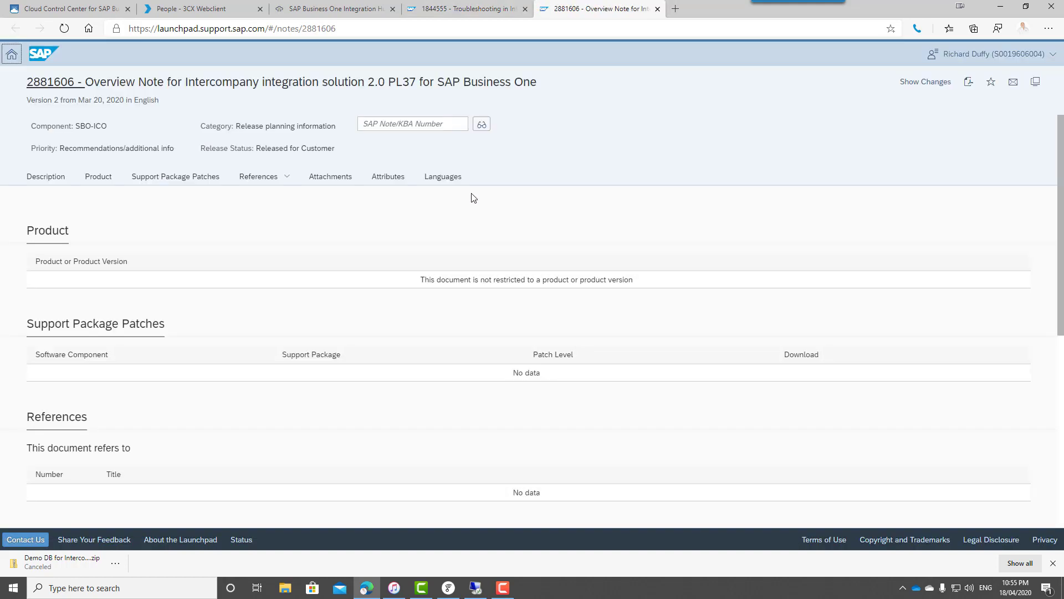
- Open SAP Note 2899325 on the mandatory B1iF 2.0 PL12 package from note 2881606
scroll(188, 282, down, 1)
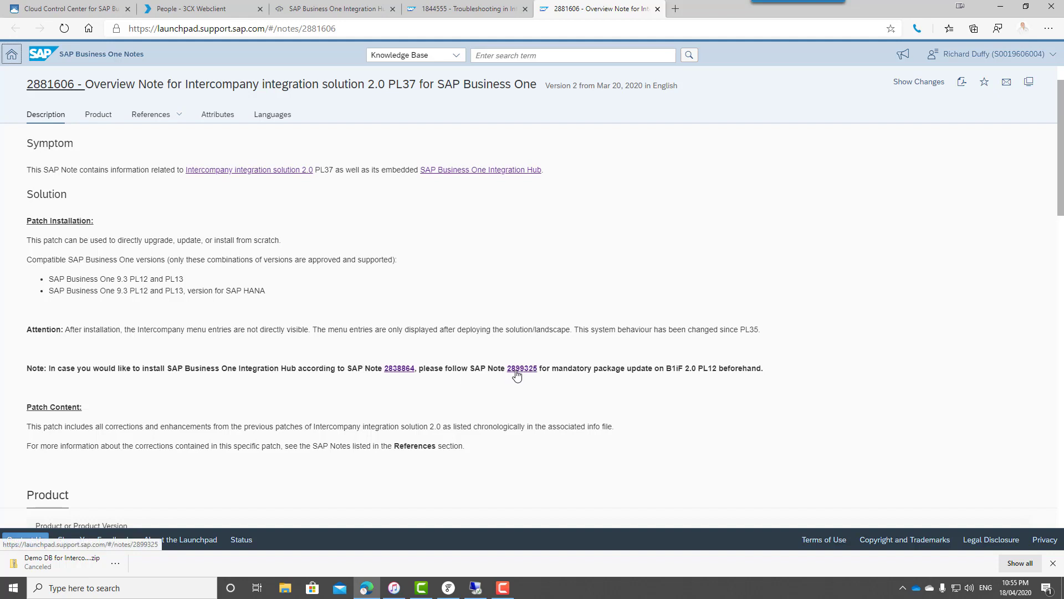
scroll(522, 375, down, 5)
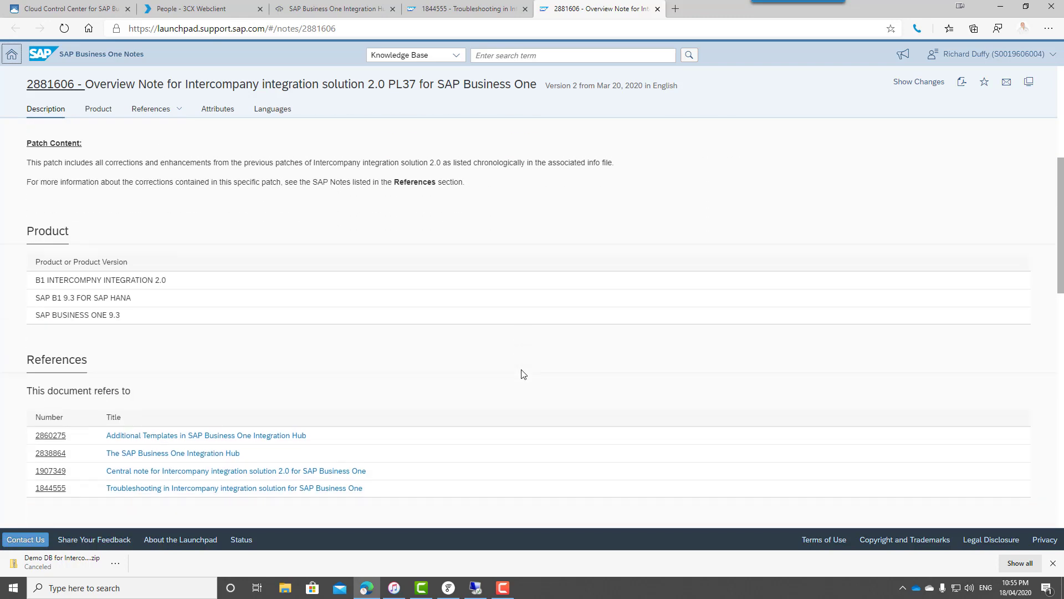
scroll(522, 375, up, 3)
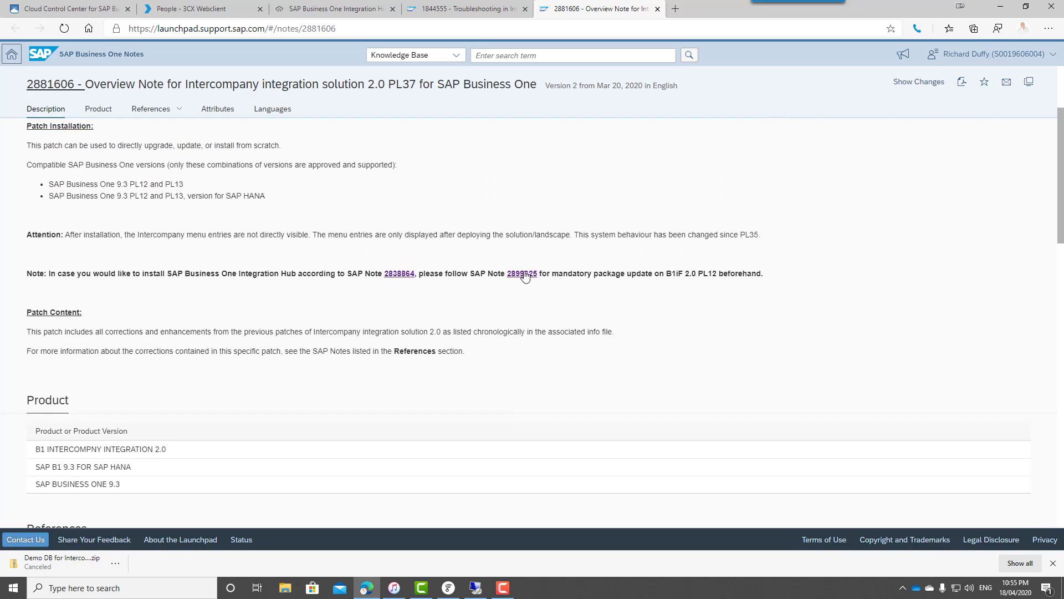
click(523, 274)
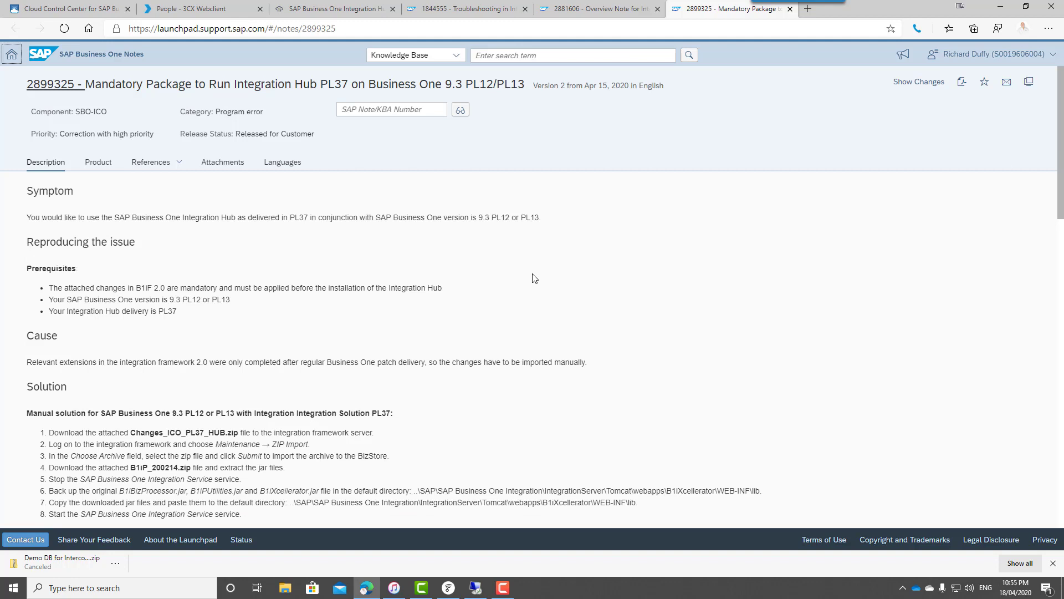
- Scroll note 2899325 down past Solution, Product and References to the Attachments section
scroll(535, 278, down, 2)
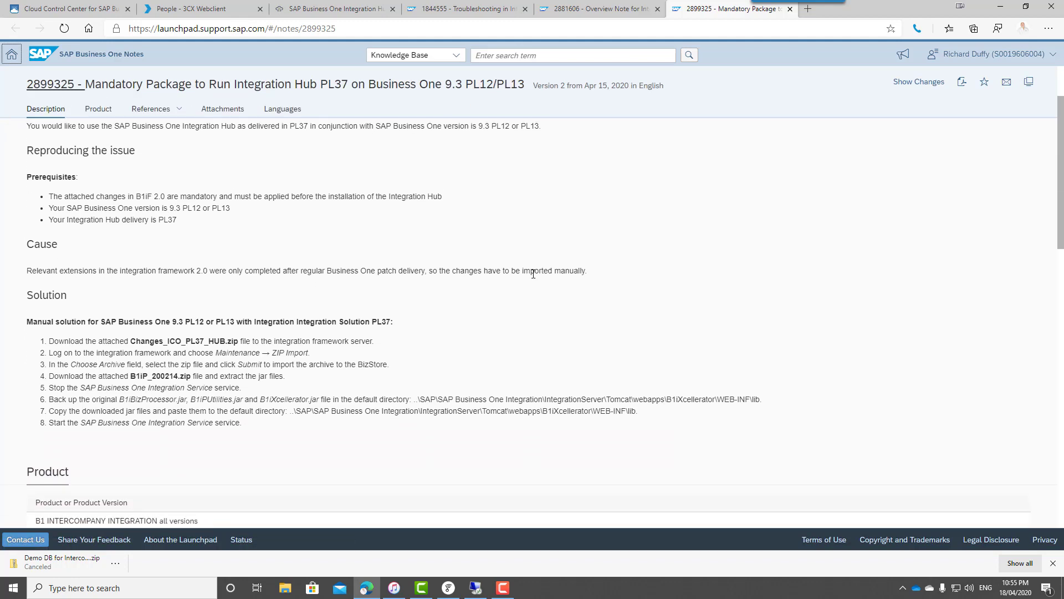
scroll(516, 274, down, 1)
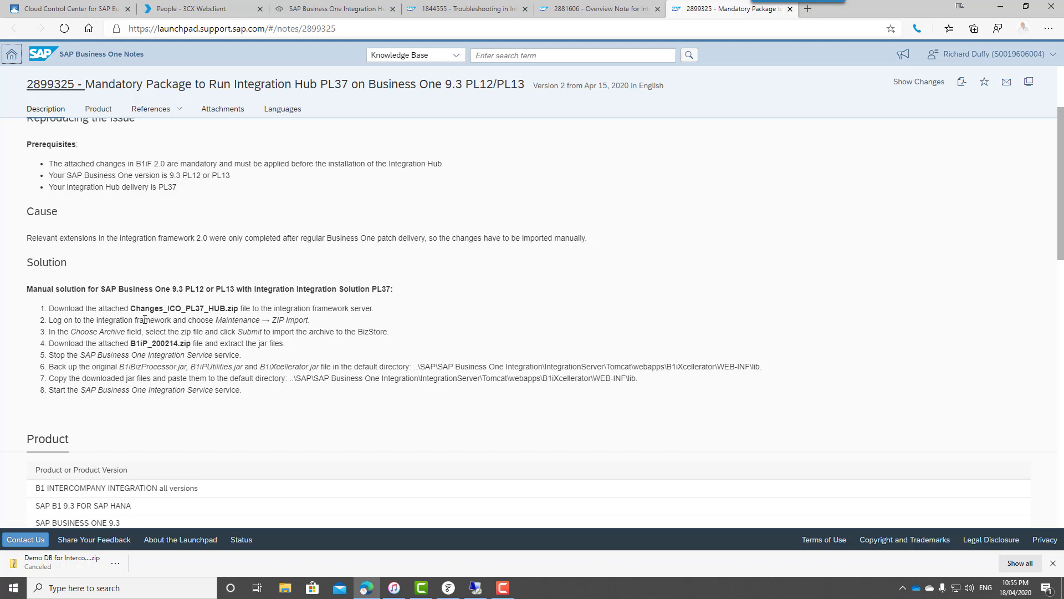
scroll(144, 320, down, 2)
scroll(151, 319, down, 3)
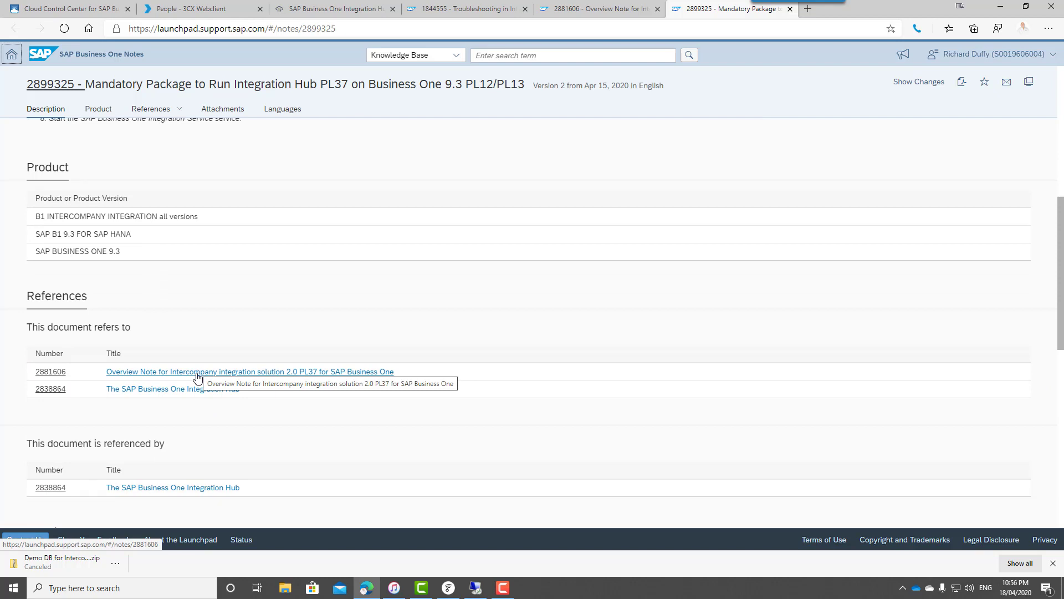
scroll(202, 402, down, 3)
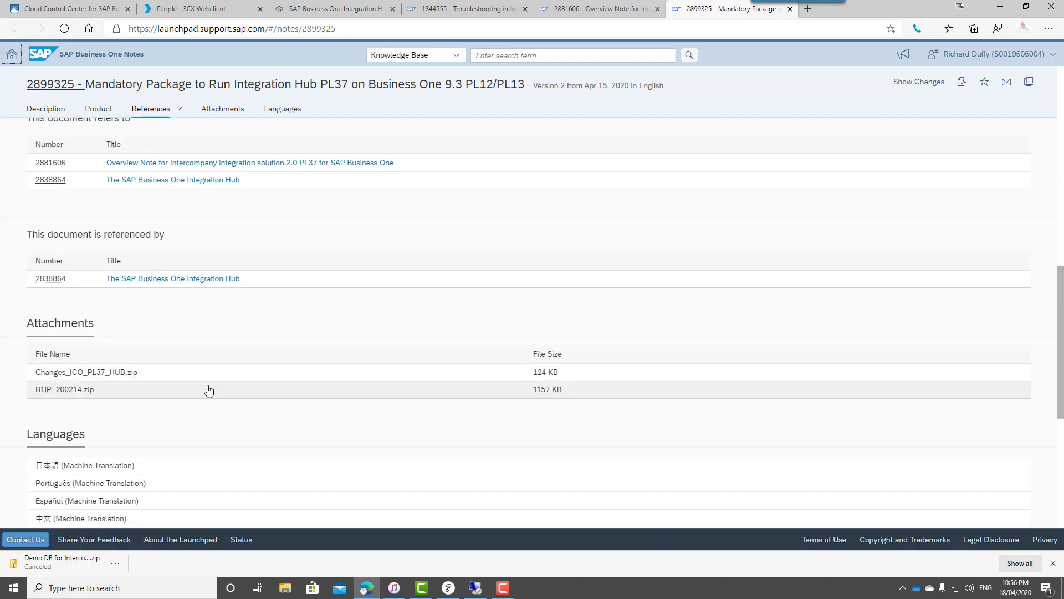
- Download Changes_ICO_PL37_HUB.zip and B1iP_200214.zip, then select the note 2899325 title
click(92, 375)
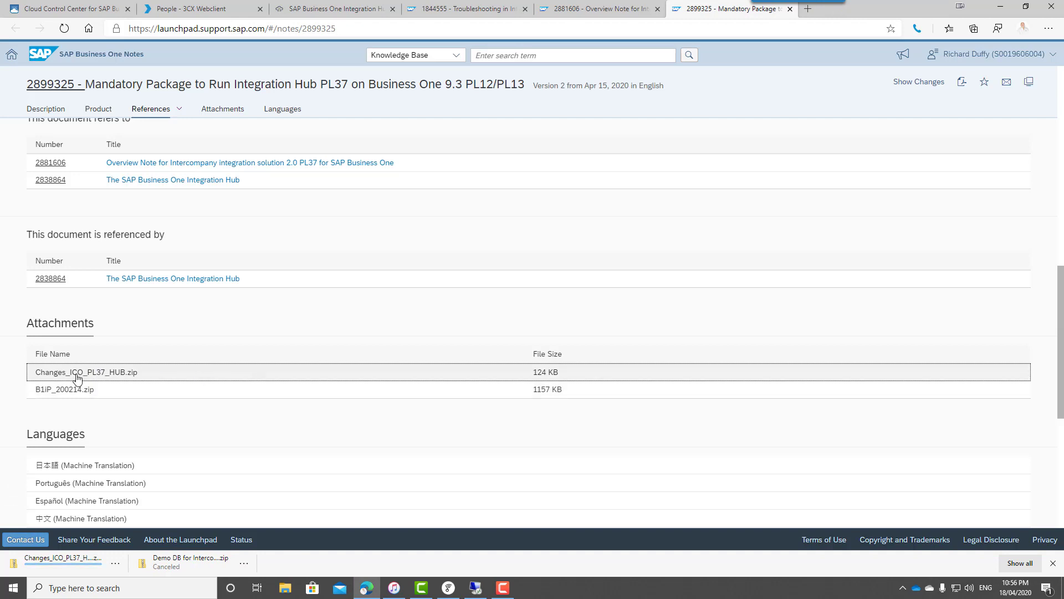
click(77, 391)
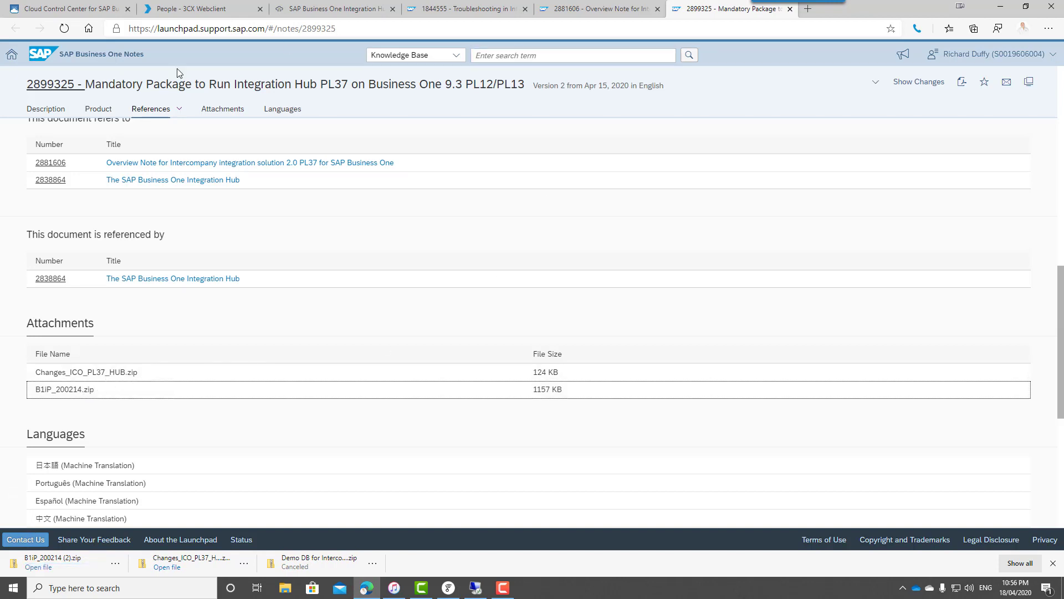
drag(90, 85, 348, 97)
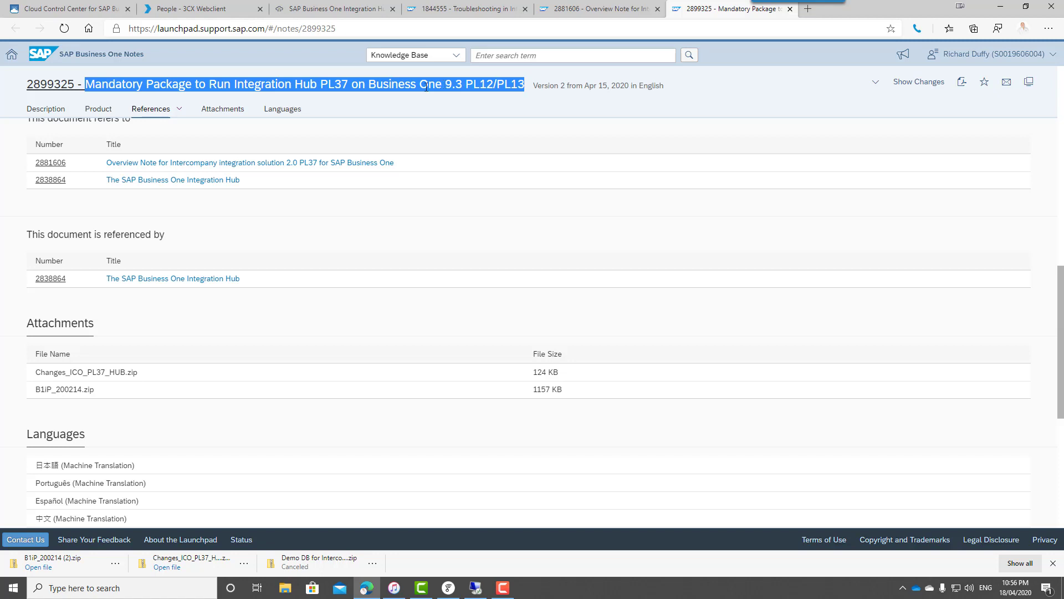
scroll(357, 151, up, 3)
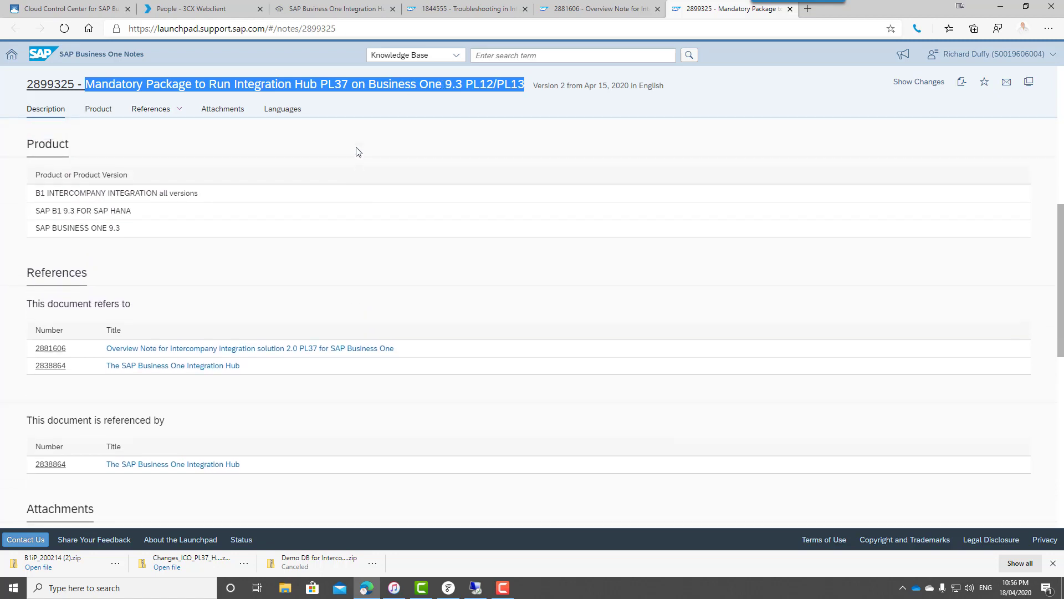
- Close note 2899325 and send the note 1844555 tab back to the SAP Universal ID sign-in page
click(790, 9)
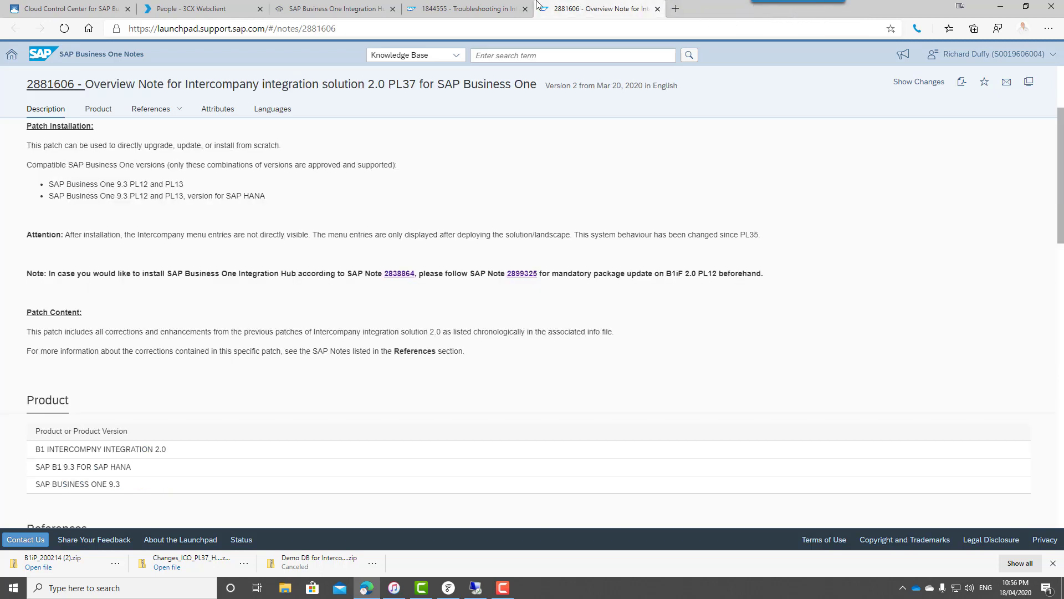
click(492, 10)
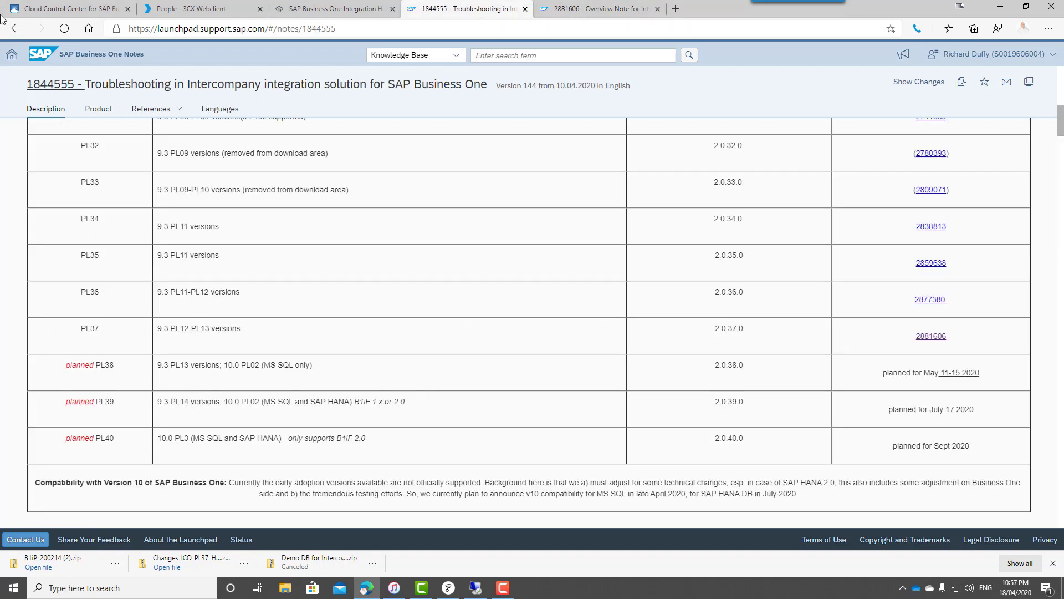
click(15, 28)
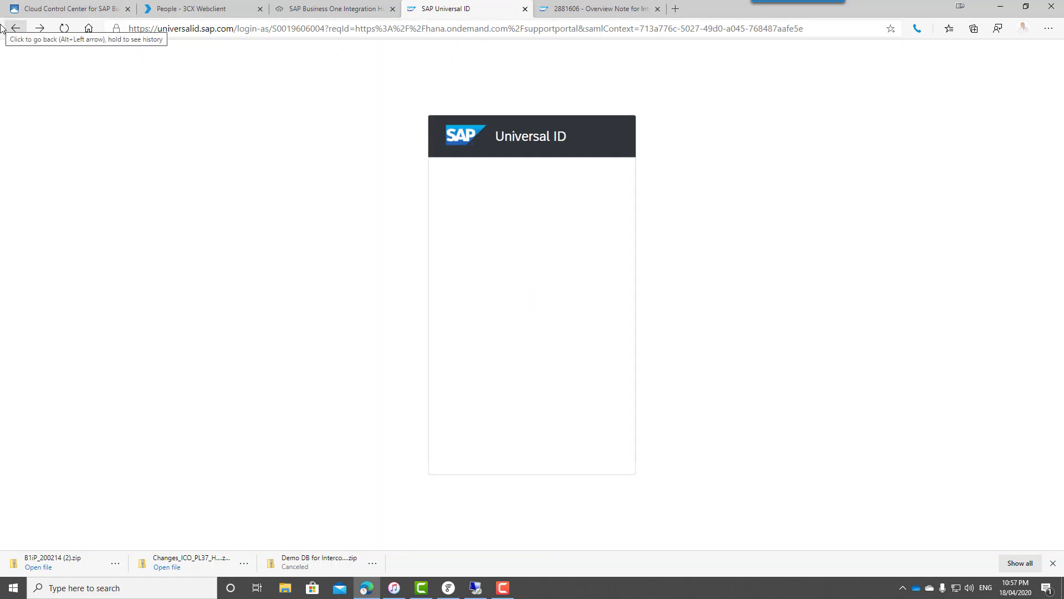
- Load the partneredge.sap.com 'Explore SAP Business One' About page from the address-bar suggestion for 'partner'
click(382, 27)
text(partn)
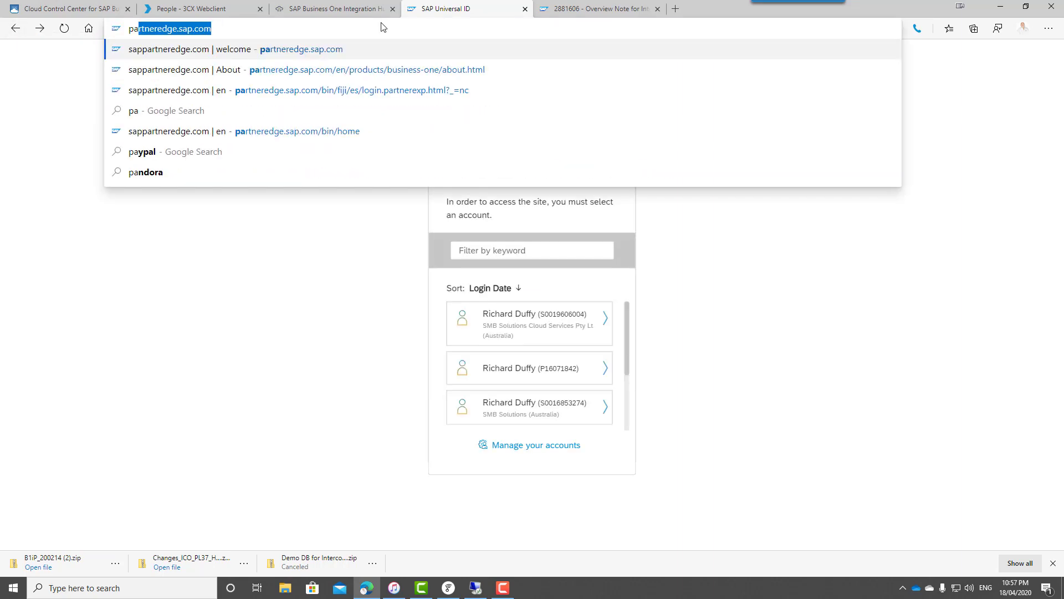
text(er)
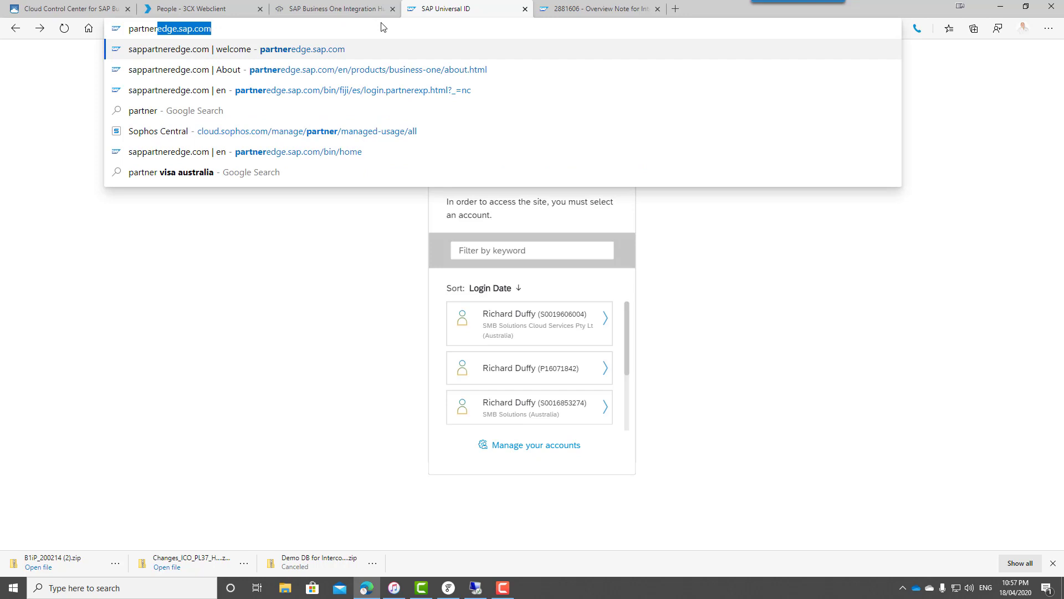
click(387, 69)
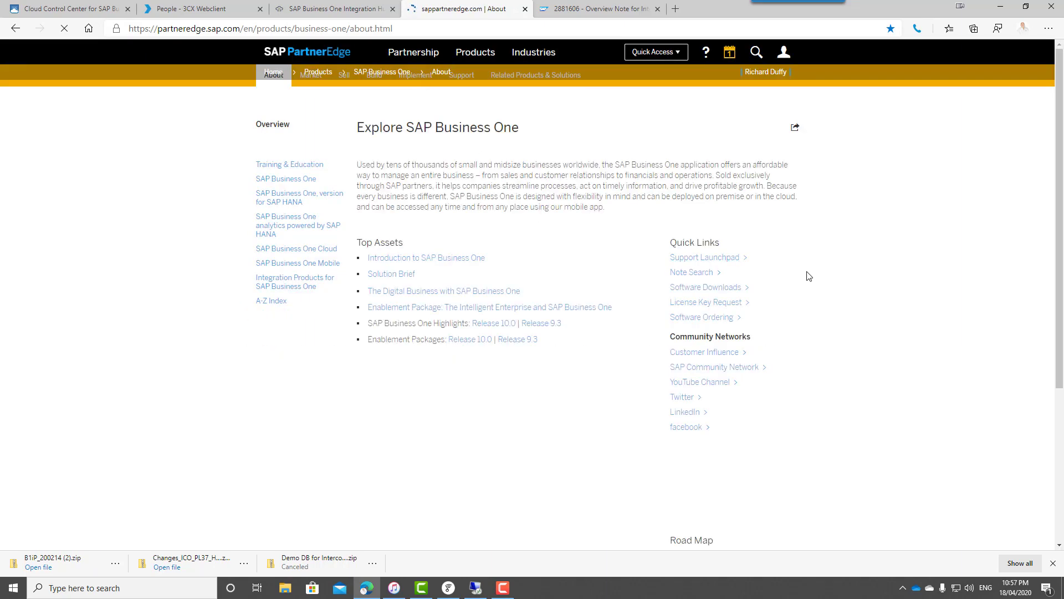
- Go to Software Downloads > Support Packages & Patches > SAP Business One > SAP Business One Products
click(706, 287)
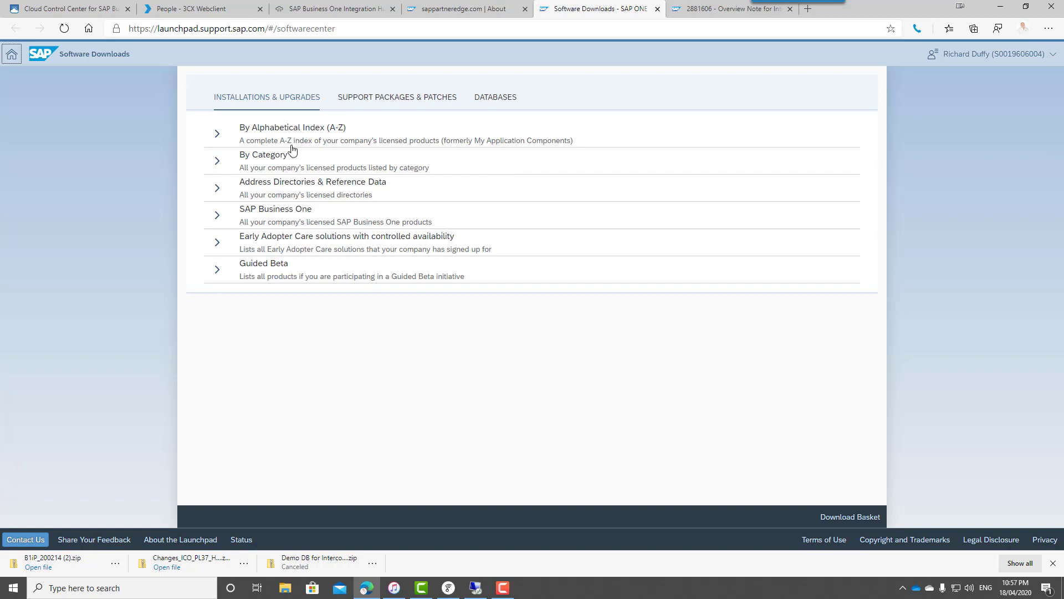
click(413, 98)
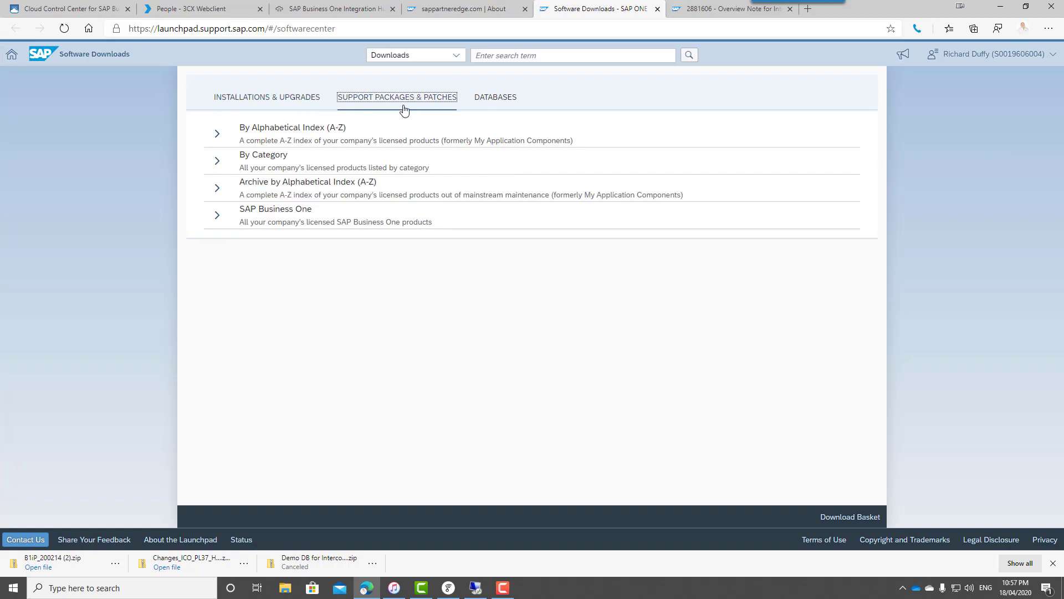
click(300, 212)
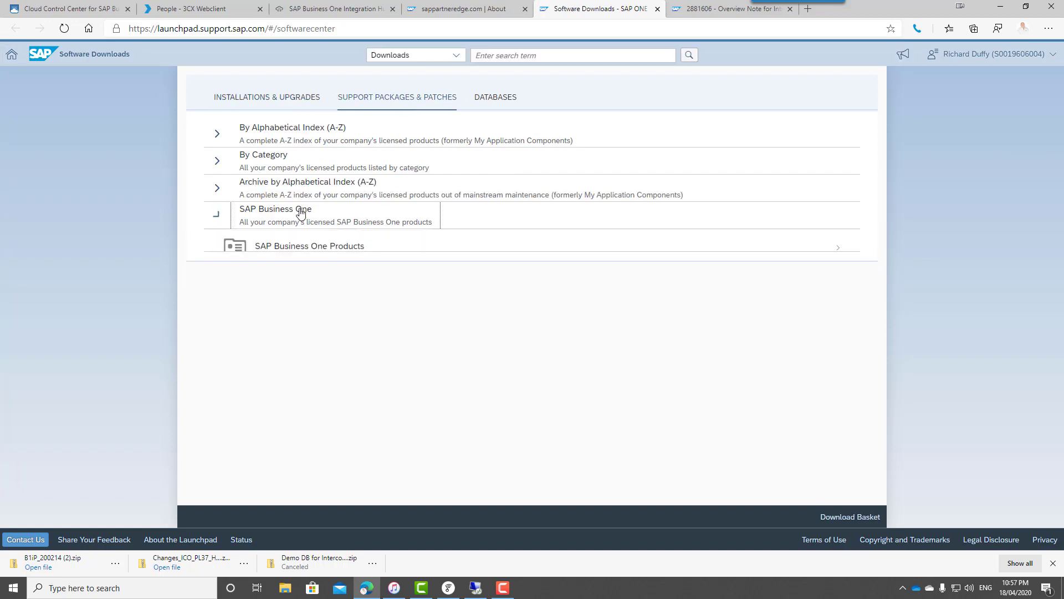
click(311, 257)
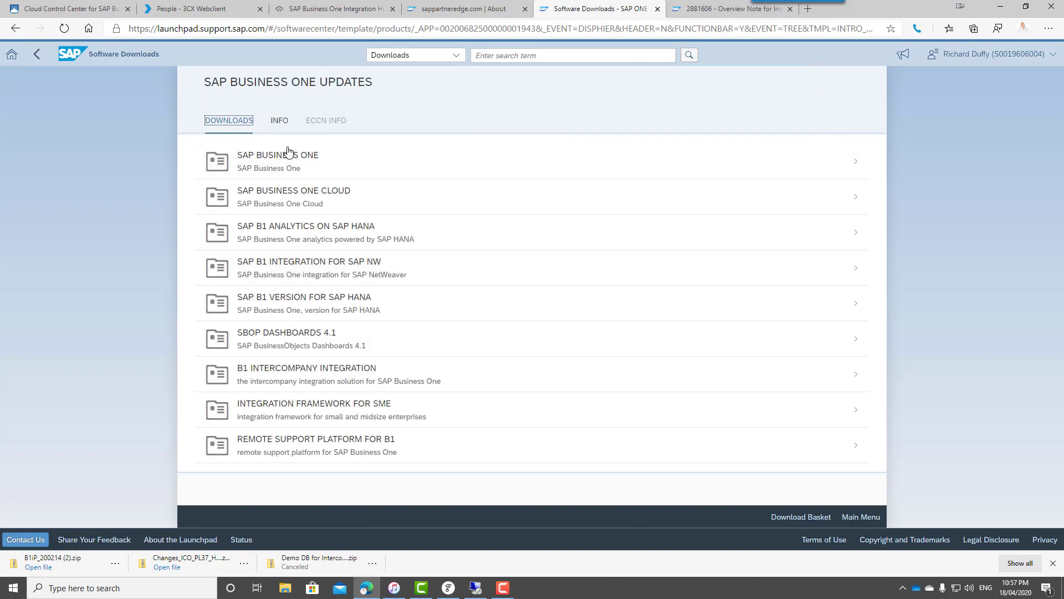
click(300, 303)
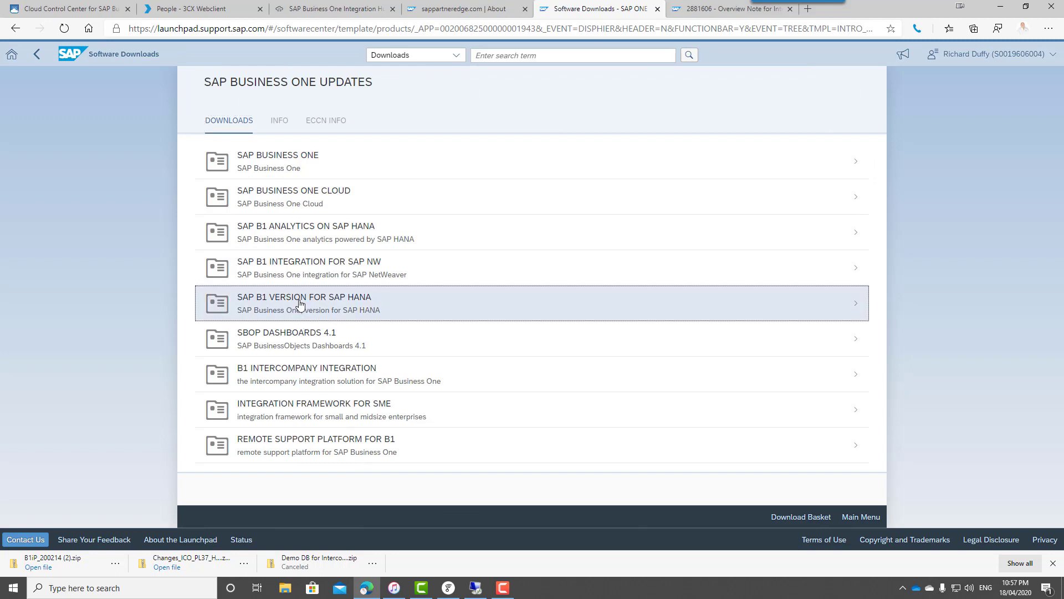
click(298, 216)
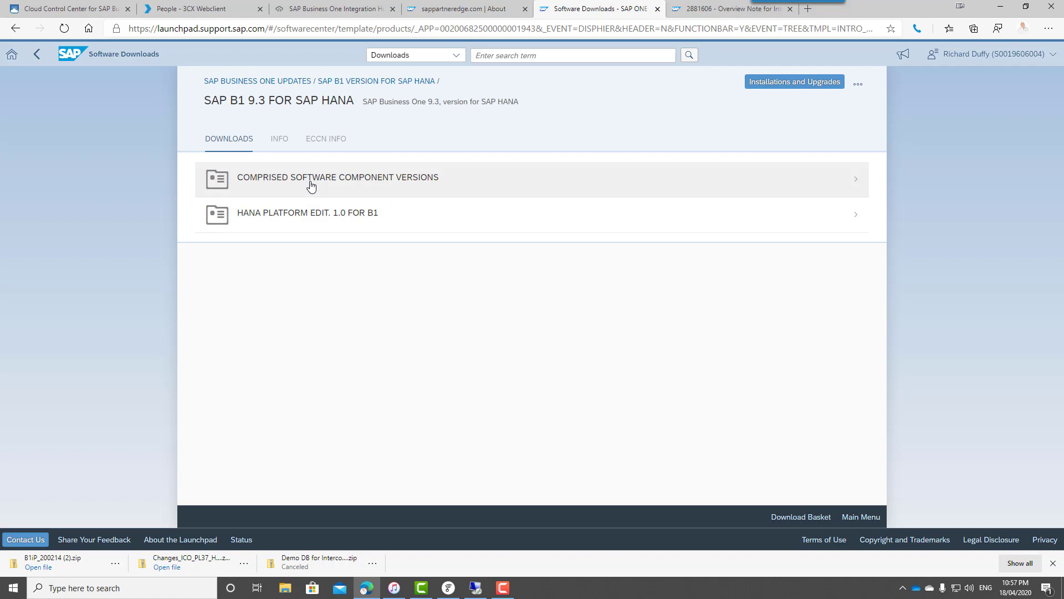
click(311, 186)
click(308, 217)
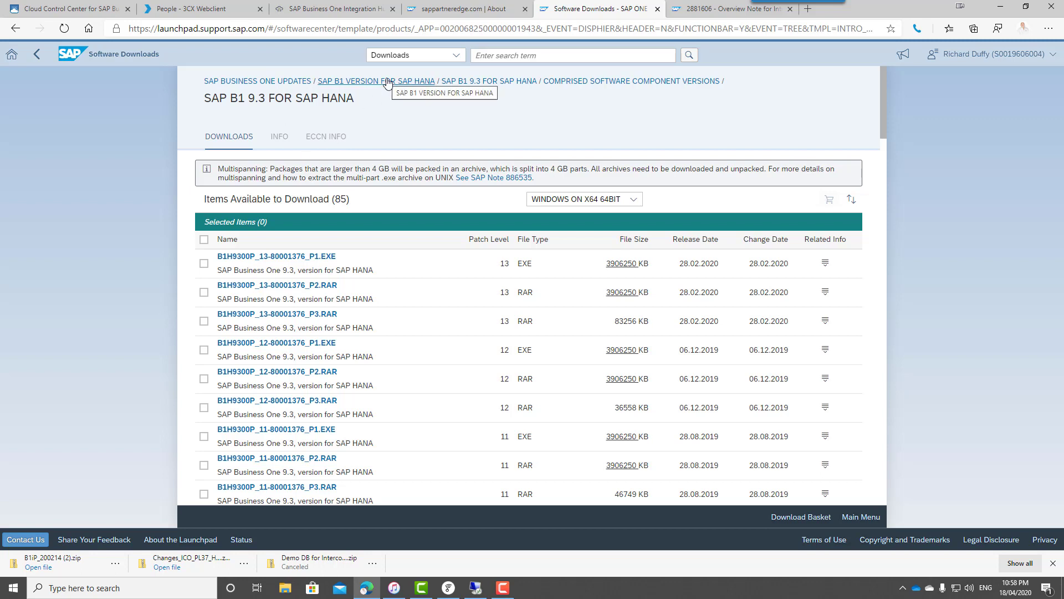
click(230, 82)
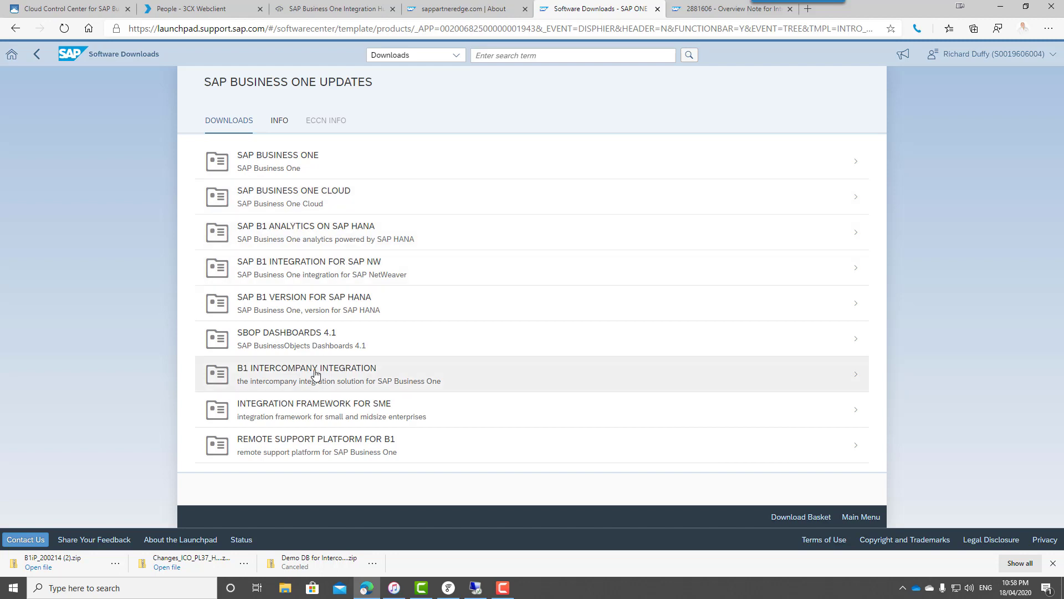
- In B1 Intercompany Integration 2.0 downloads, tick B1INTERCOMPNY2000P_37-10012808.ZIP and start its download
click(315, 374)
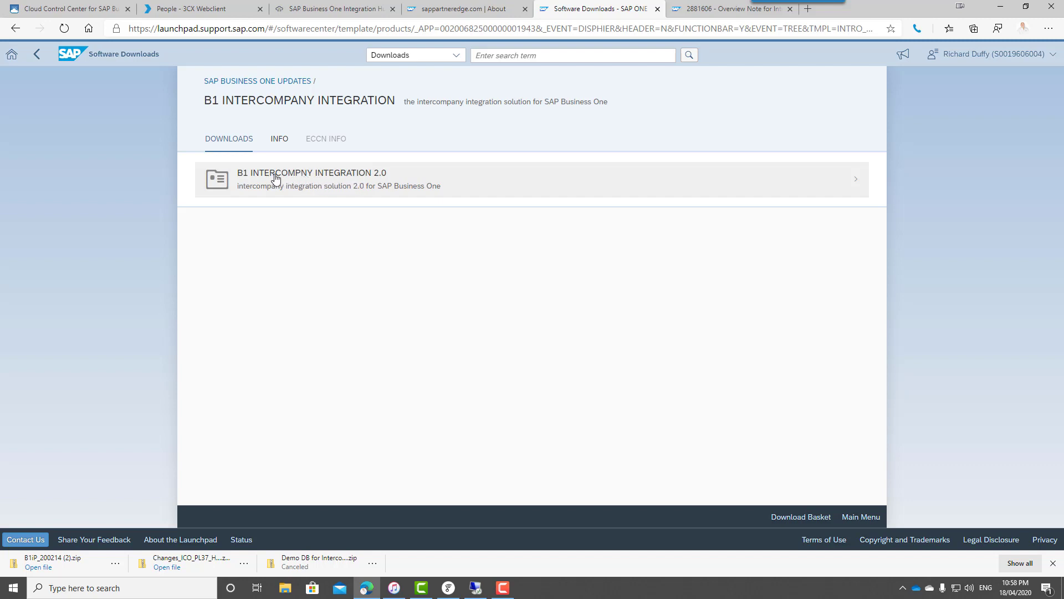
click(345, 178)
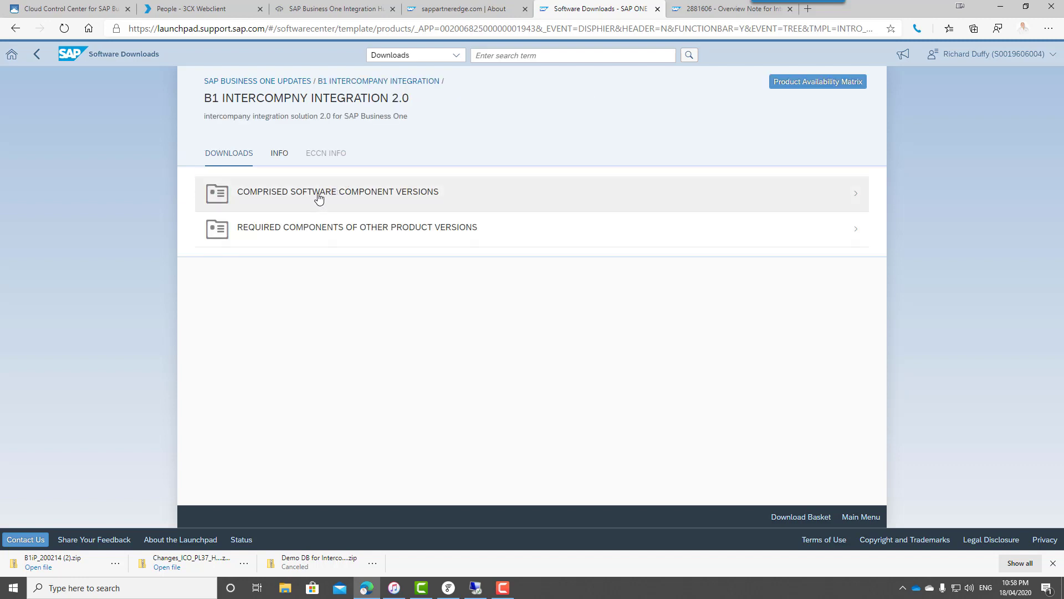
drag(319, 198, 317, 197)
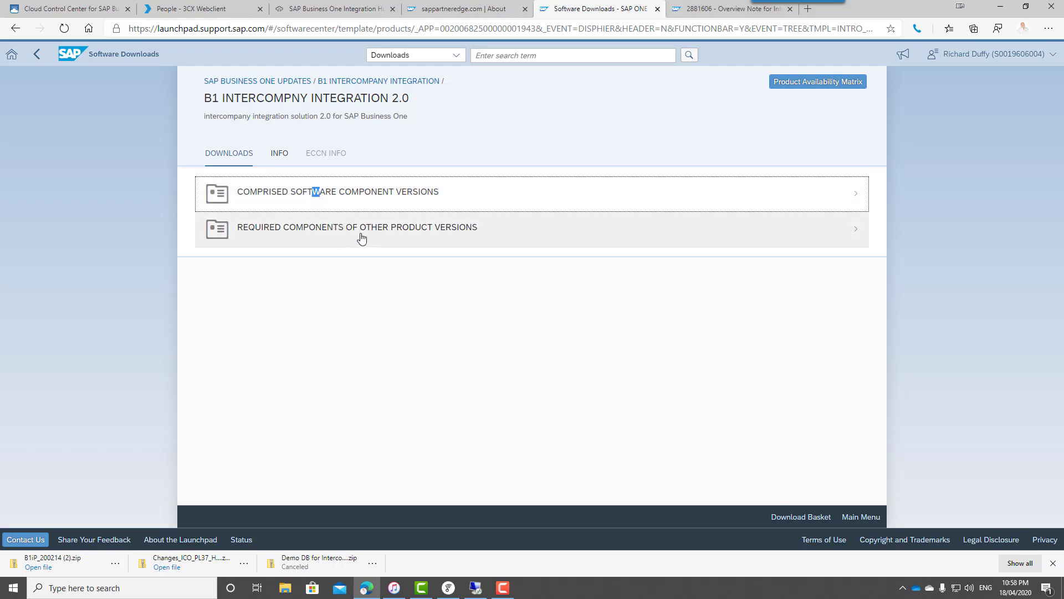
click(368, 191)
click(295, 177)
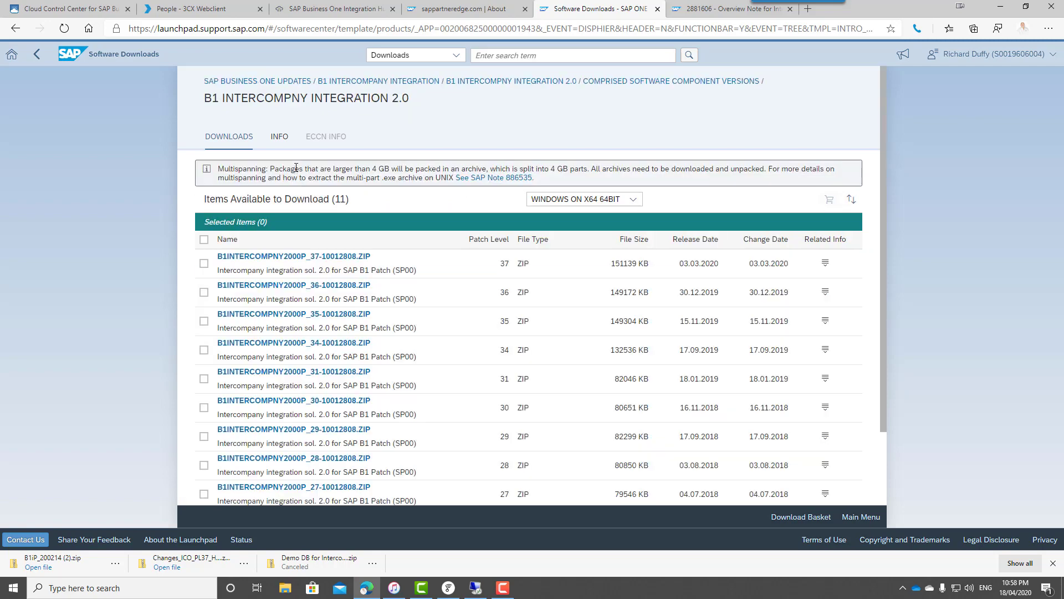
click(205, 264)
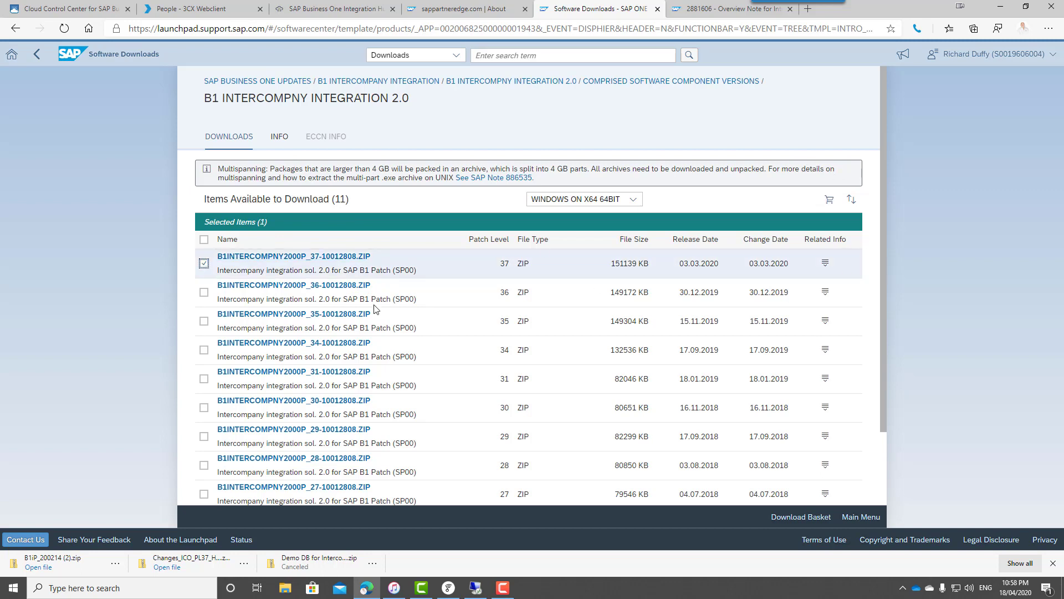
click(341, 257)
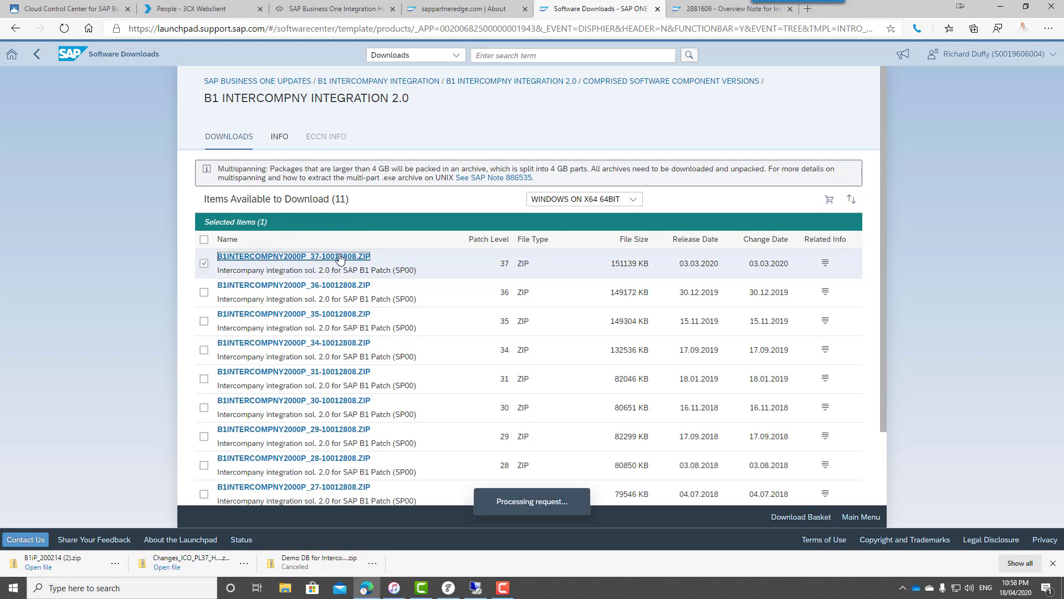
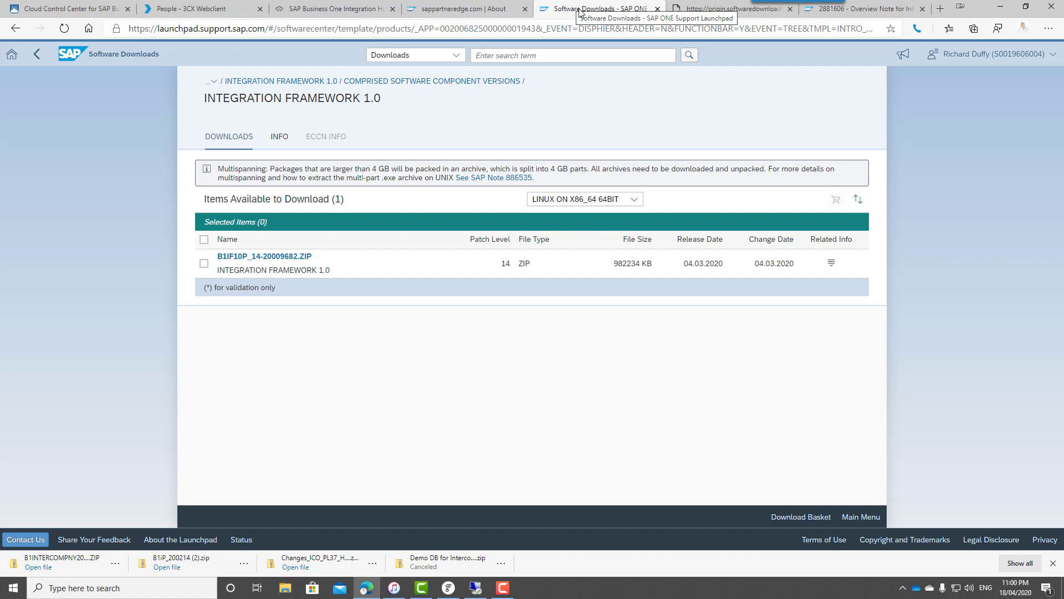
- Browse from UpgradeCD into Packages > B1 Integration Component > Technology to reach the installer files
click(503, 587)
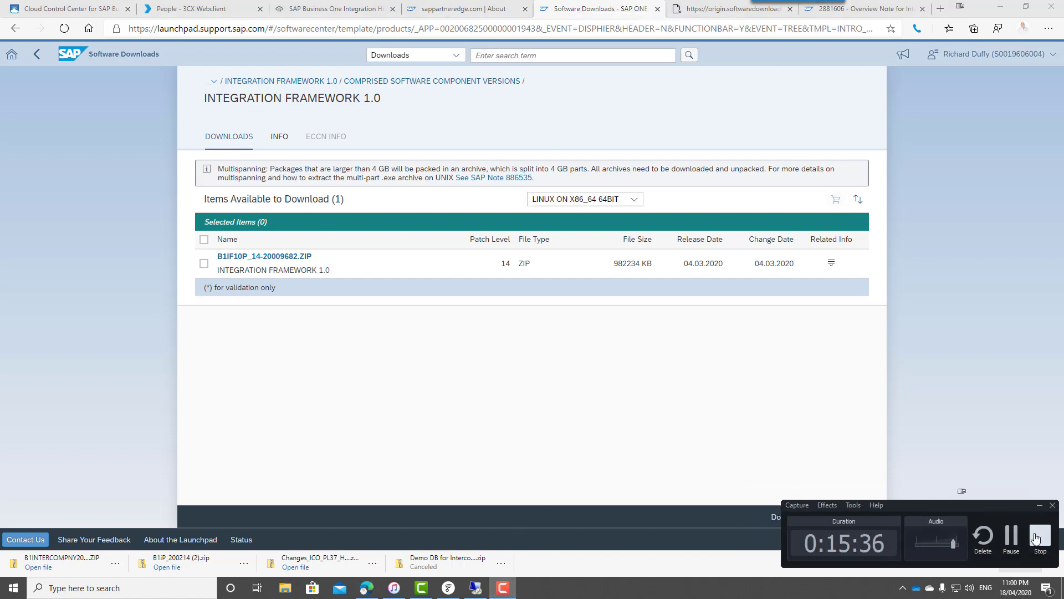
click(1011, 536)
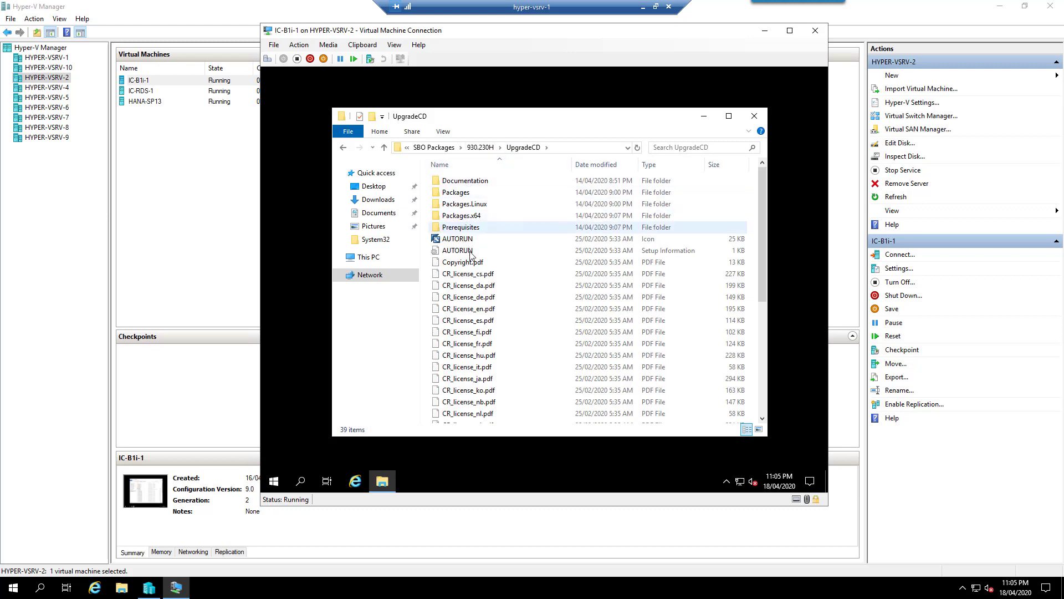
double_click(465, 216)
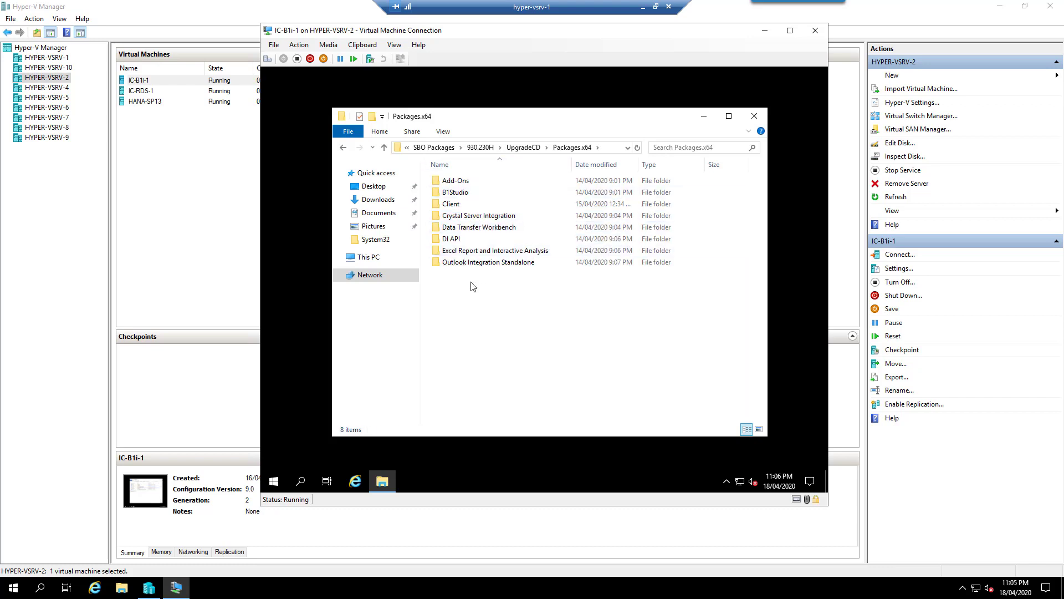
click(523, 148)
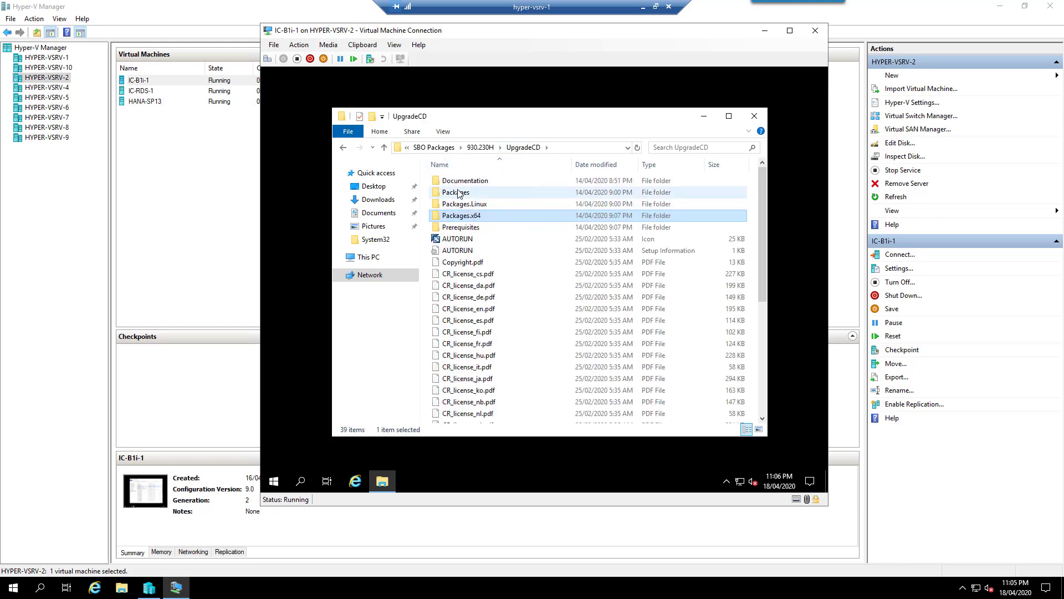
double_click(460, 193)
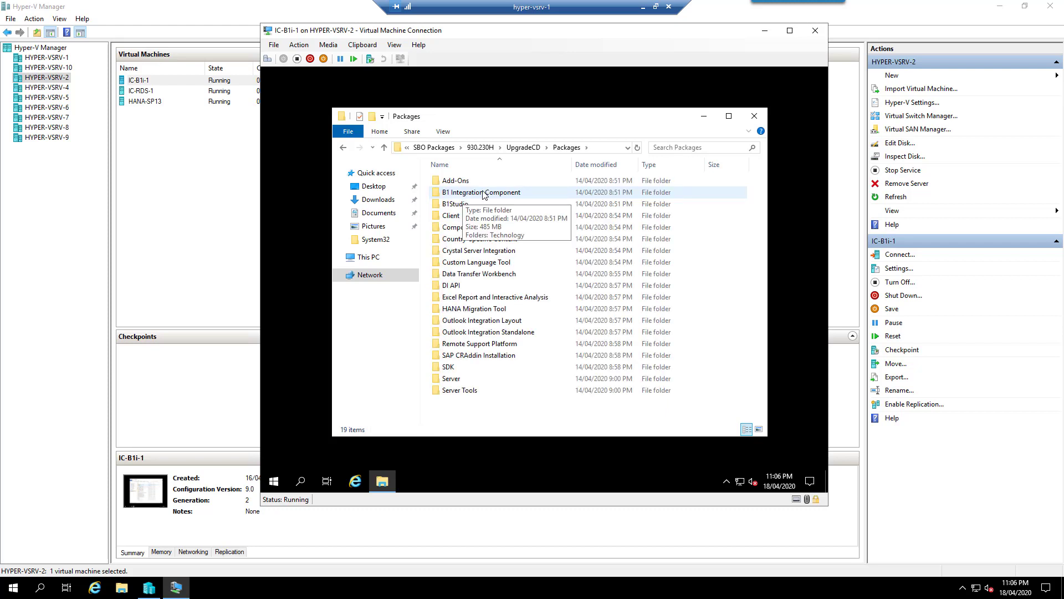
double_click(483, 193)
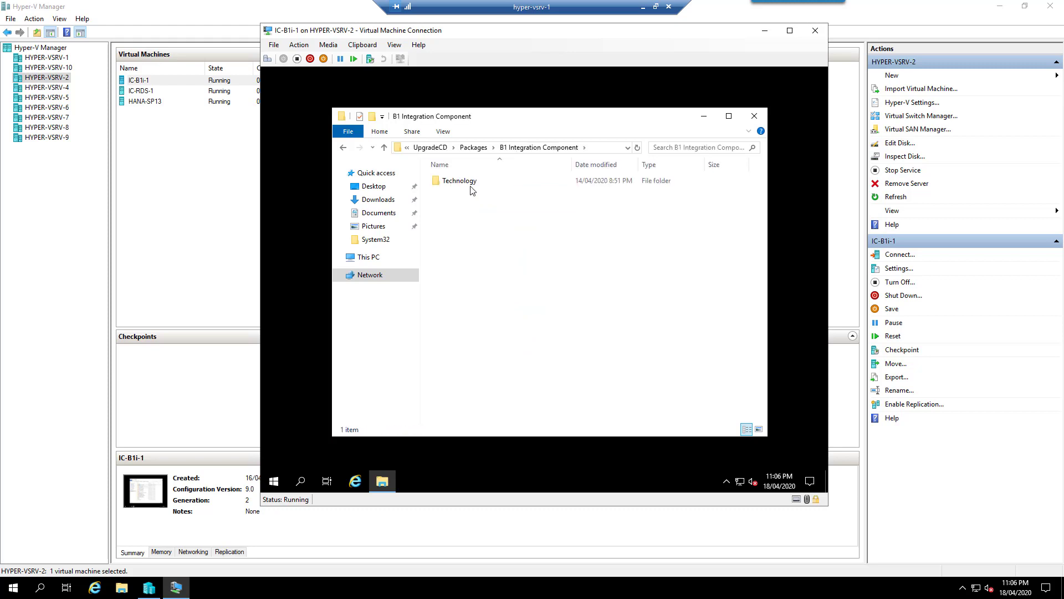
double_click(470, 184)
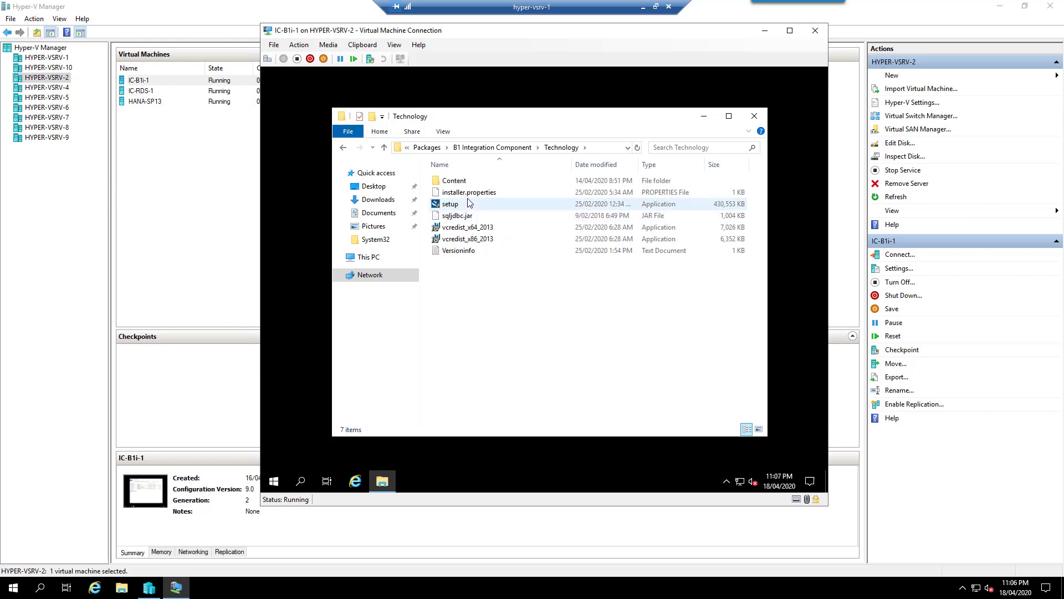
- Launch Control Panel by running control.exe from the Win+X Run prompt
right_click(279, 488)
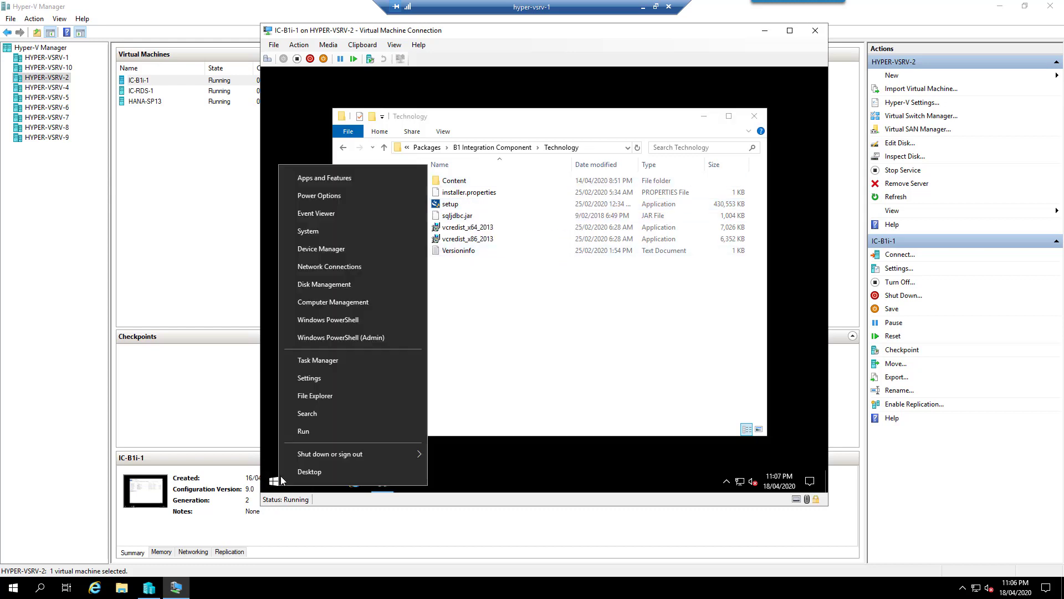
click(304, 433)
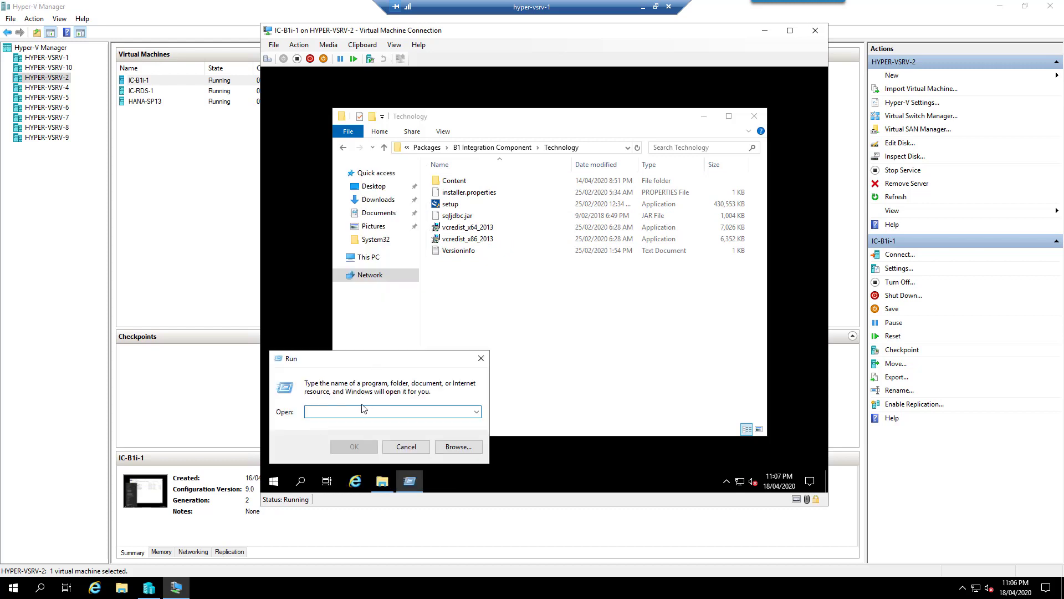
text(contro)
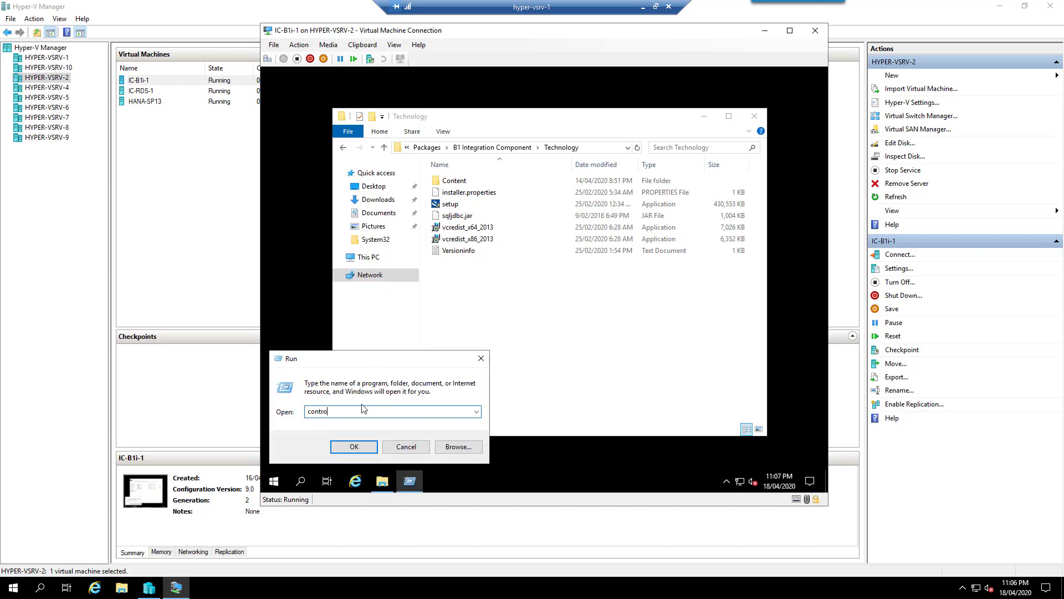
text(l.exe)
key(Return)
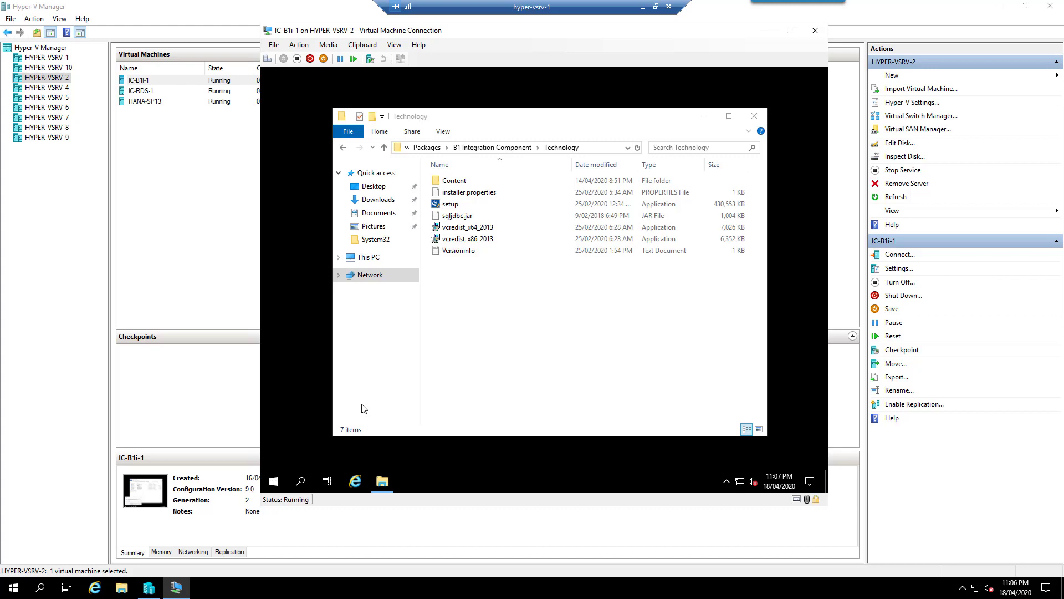
- Switch Control Panel to Large icons and open Programs and Features
click(719, 177)
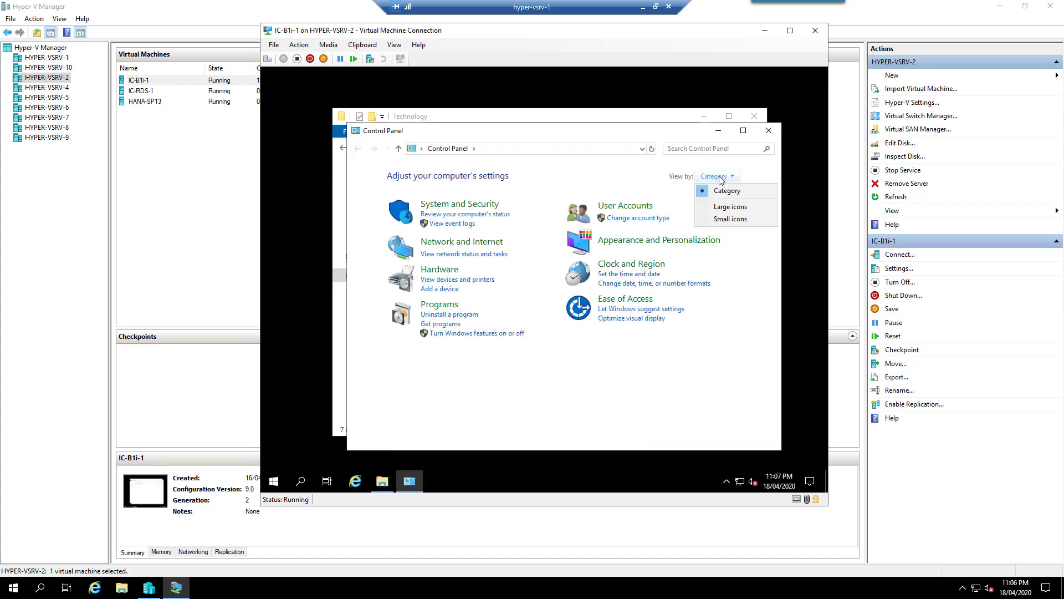
click(730, 206)
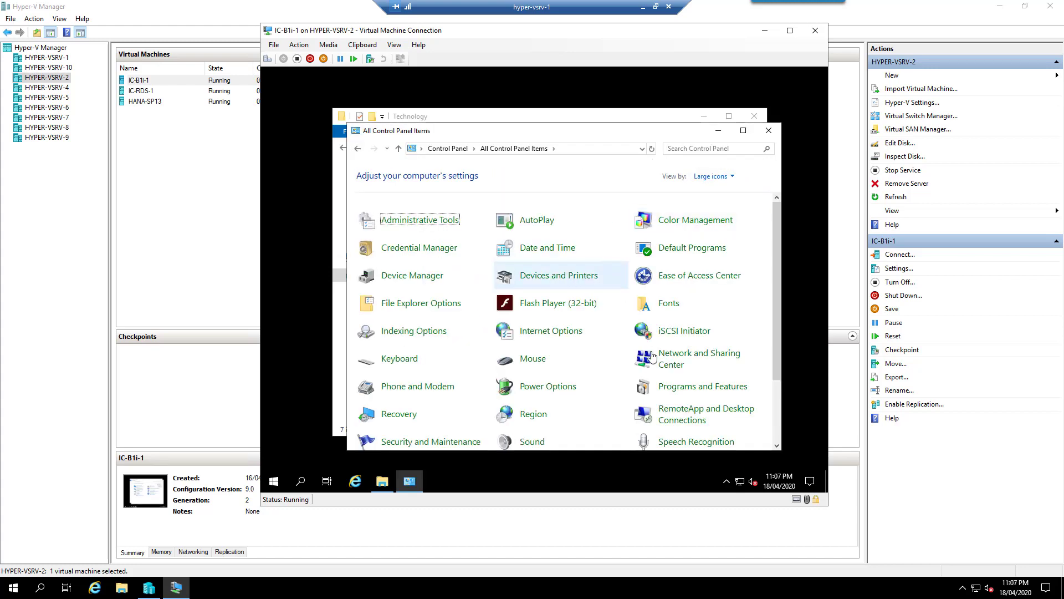
click(719, 390)
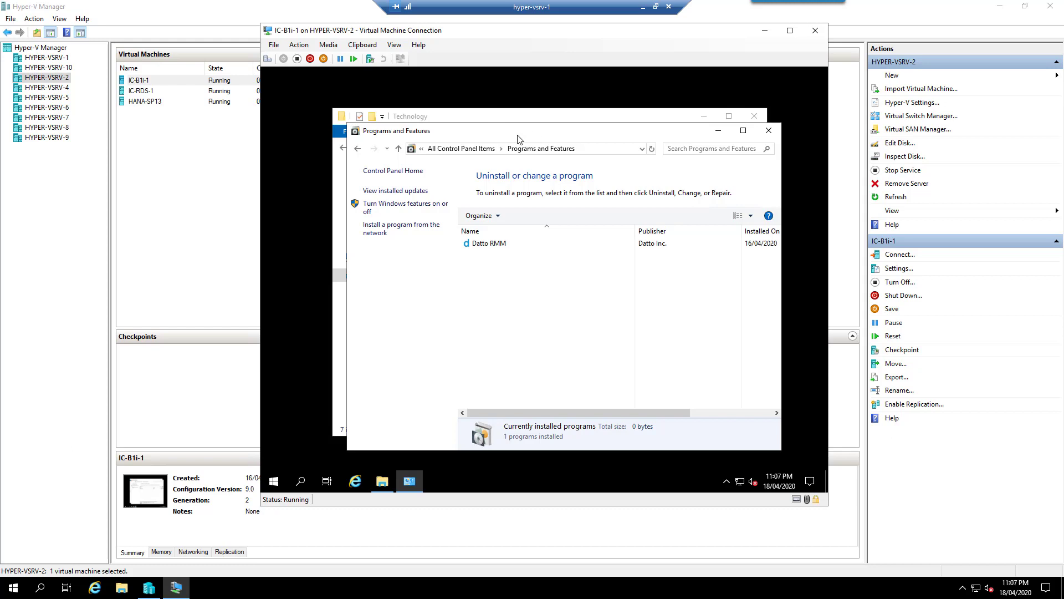
drag(518, 135, 501, 113)
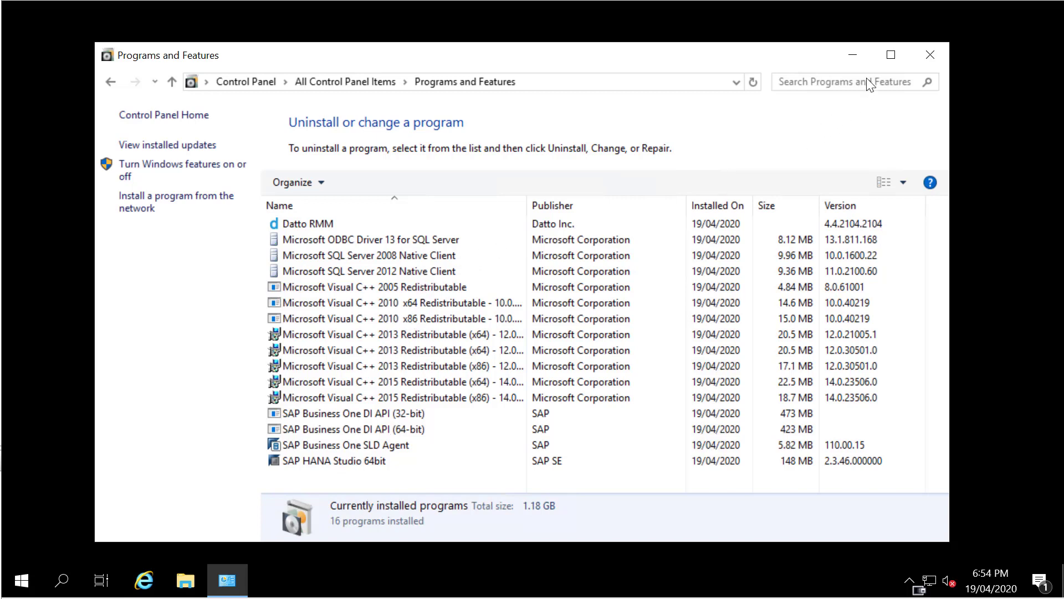
- Close Programs and Features and browse to SBO Packages > 930.230H > UpgradeCD > Packages > B1 Integration Component > Technology
click(930, 55)
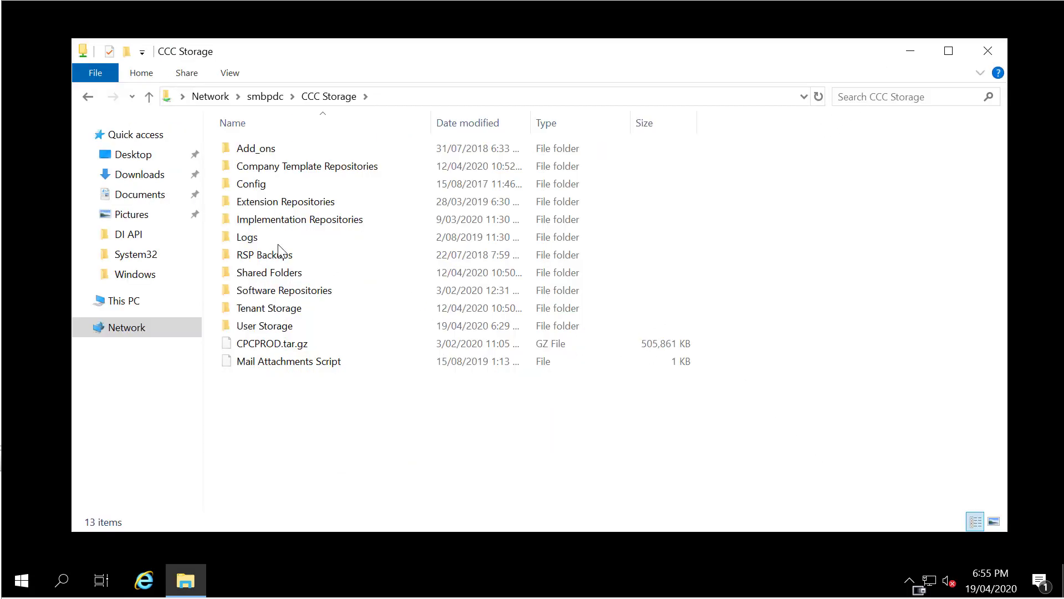
double_click(306, 291)
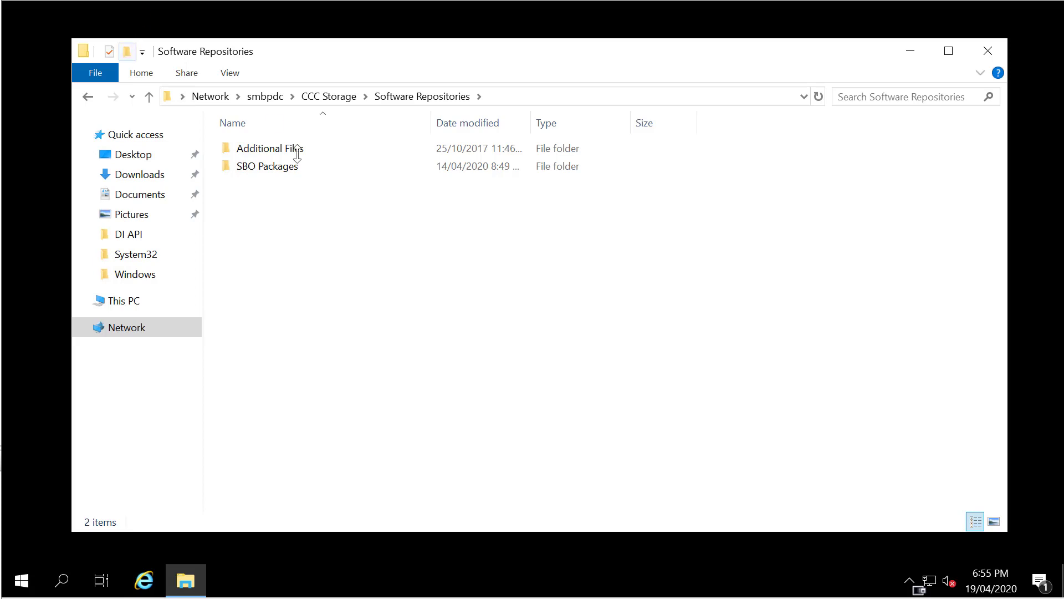
double_click(285, 167)
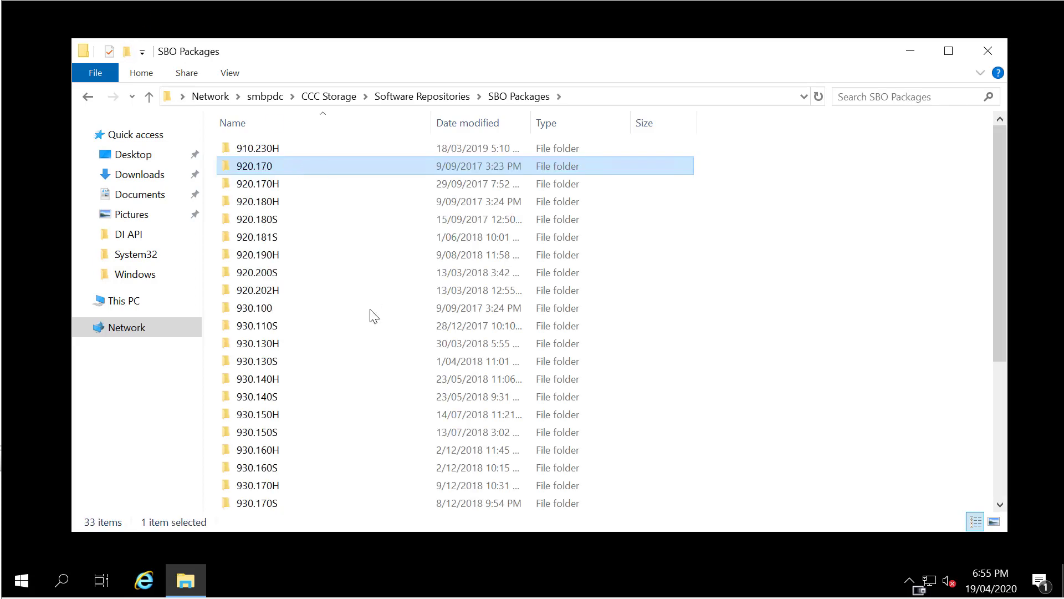
scroll(460, 276, down, 4)
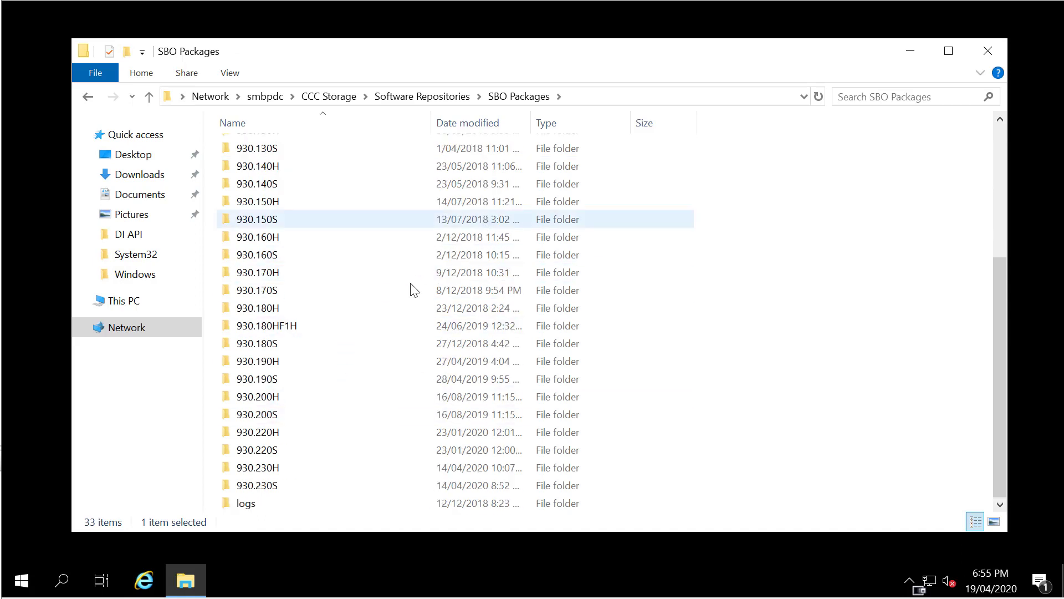
double_click(263, 469)
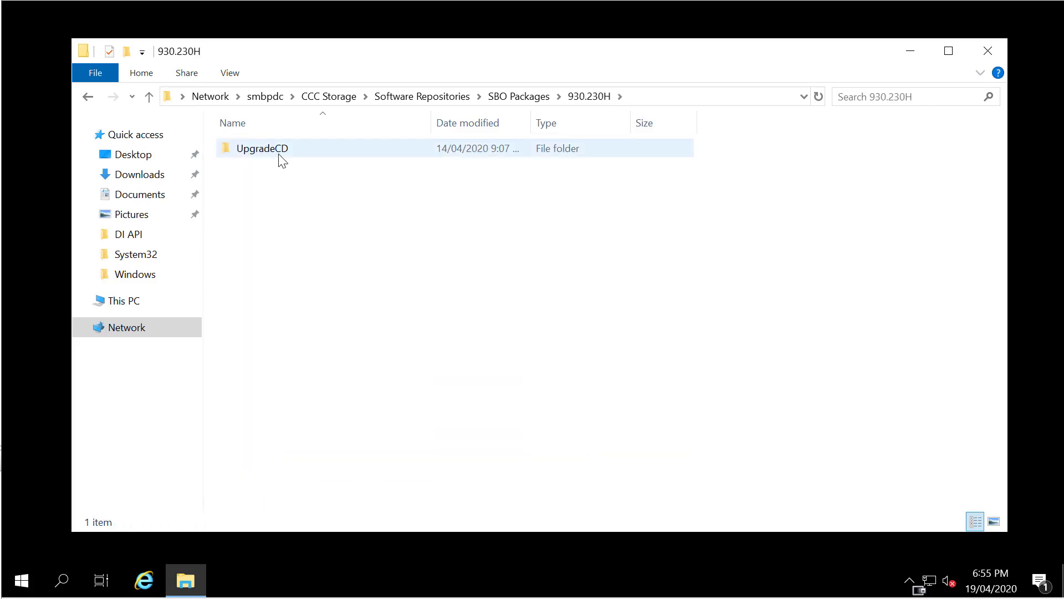
double_click(265, 149)
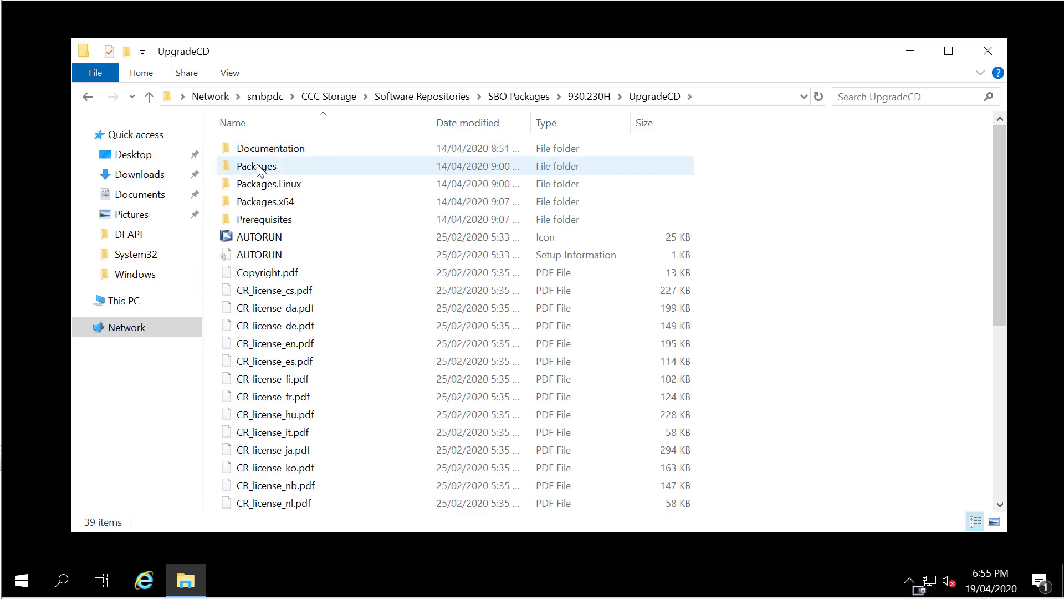
double_click(259, 169)
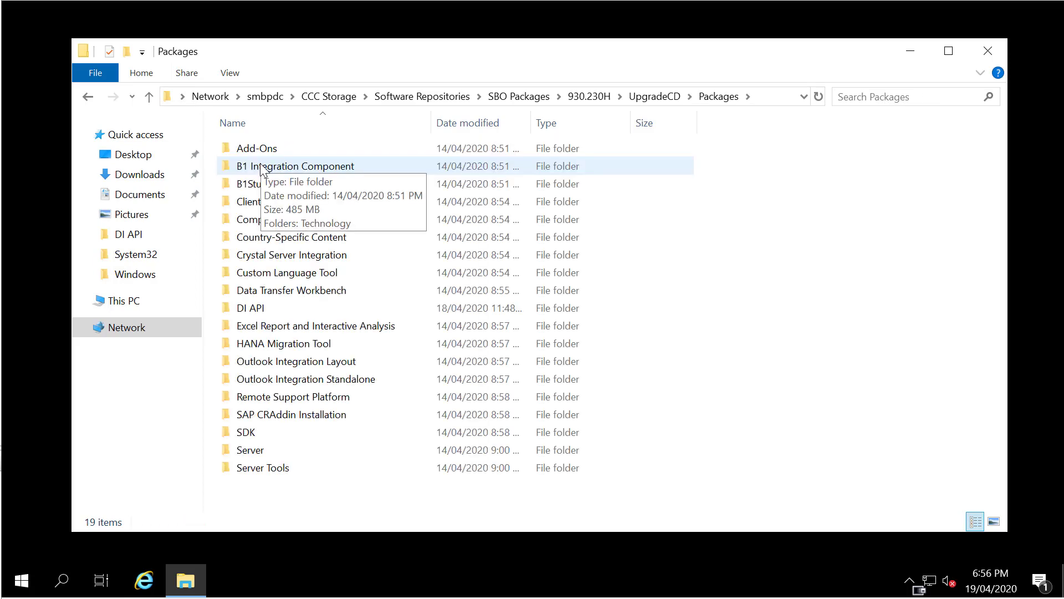
double_click(261, 167)
click(263, 154)
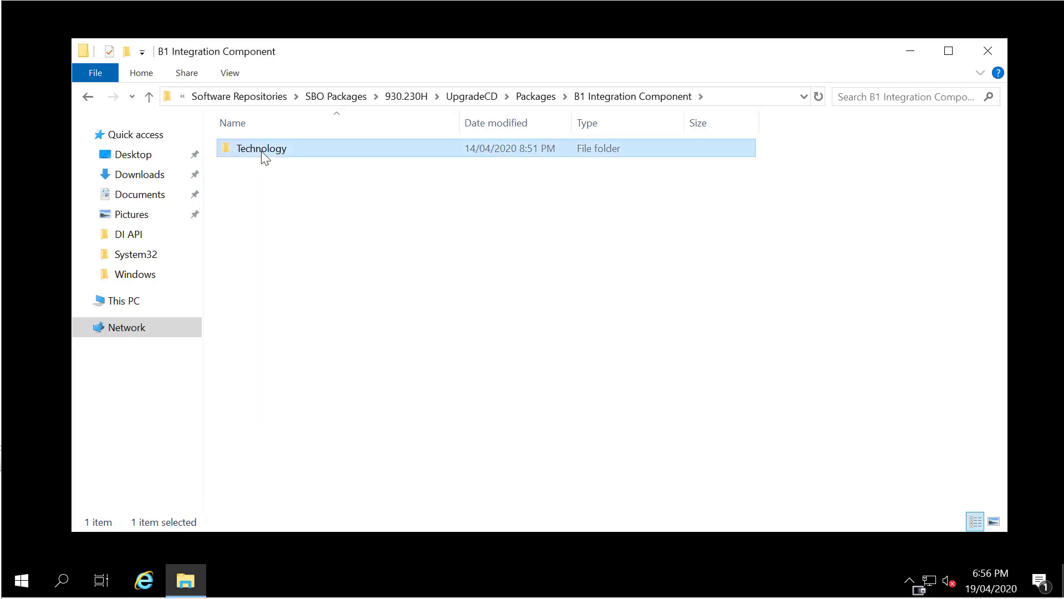
double_click(263, 153)
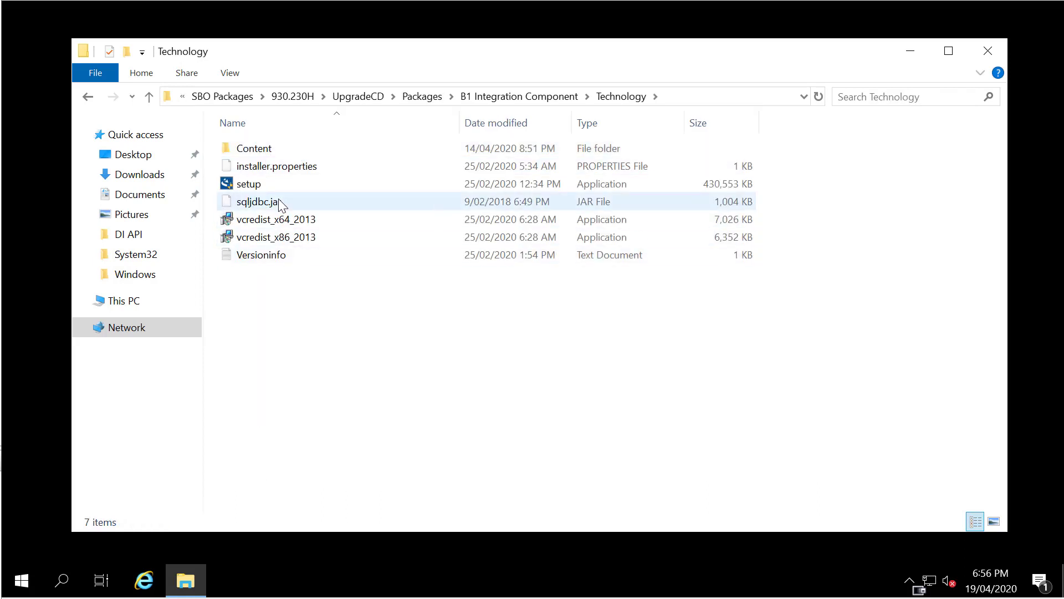
- Run the setup application as administrator
right_click(261, 182)
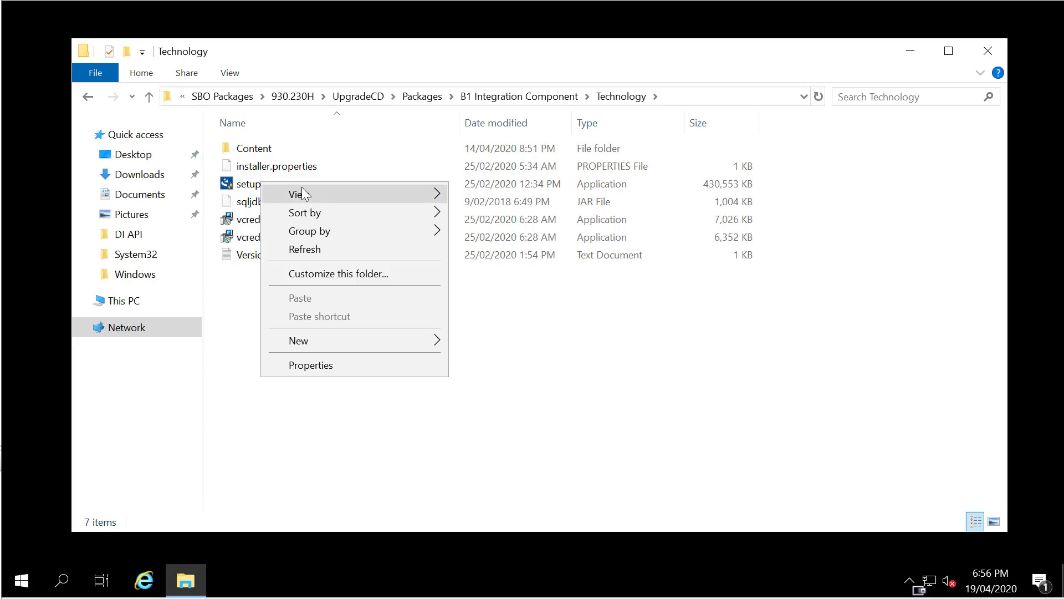
click(245, 191)
click(245, 189)
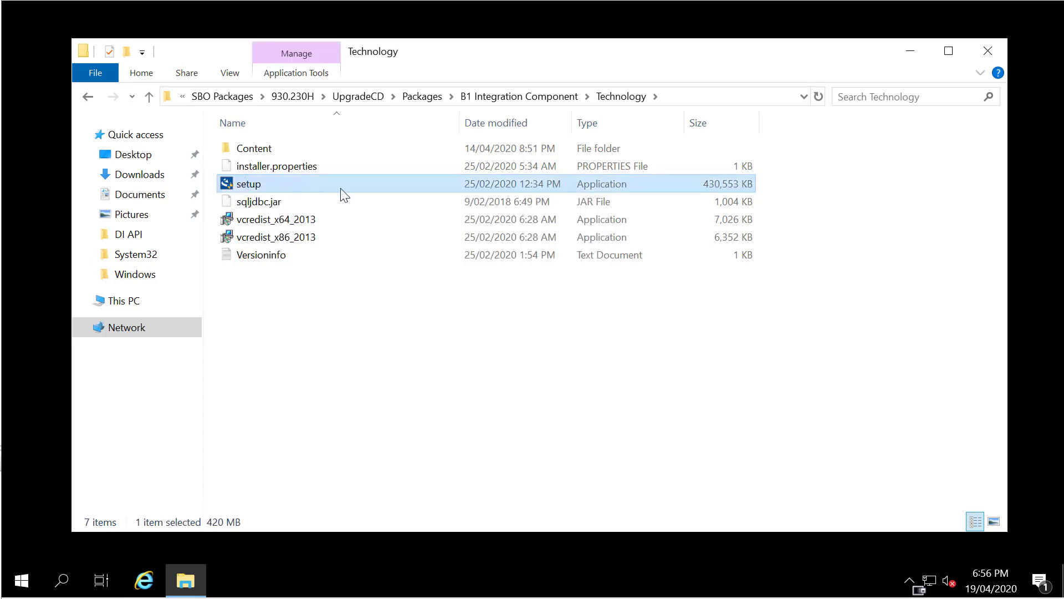
key(shift+F10)
click(345, 212)
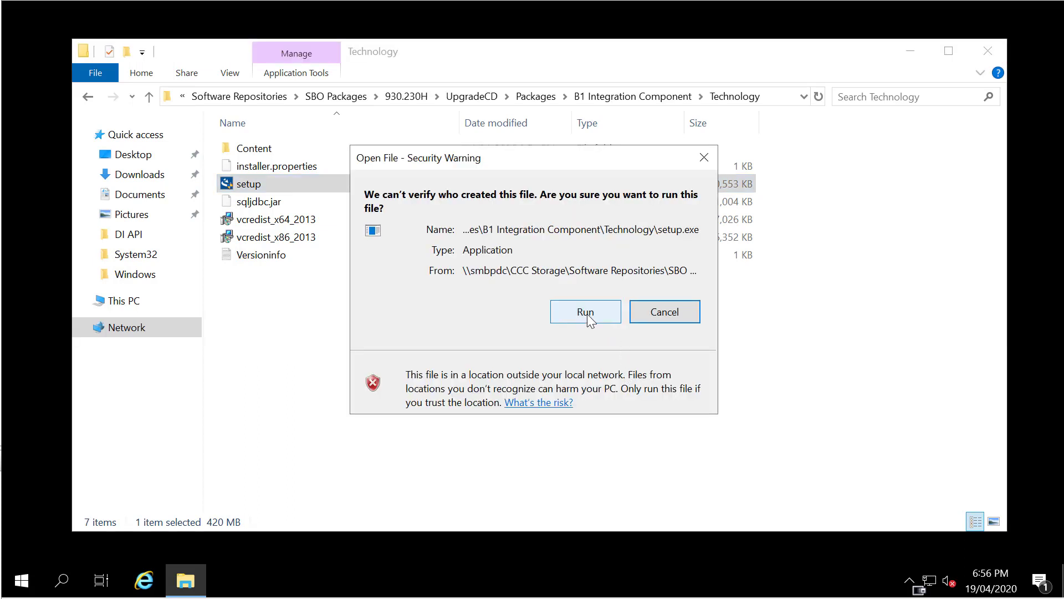
- Approve the Open File security warning and the User Account Control prompt
click(586, 312)
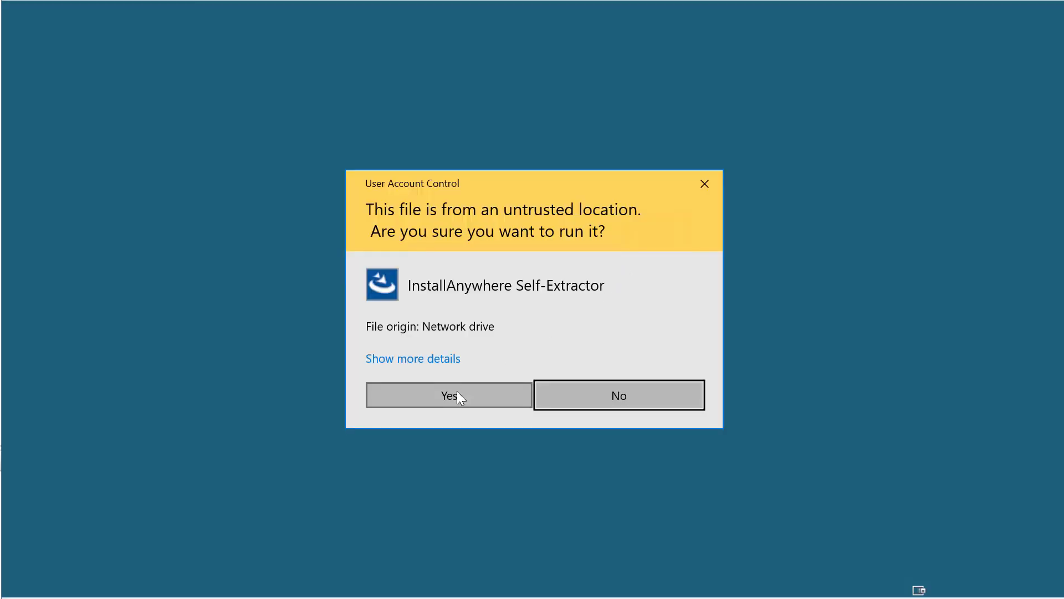
click(457, 391)
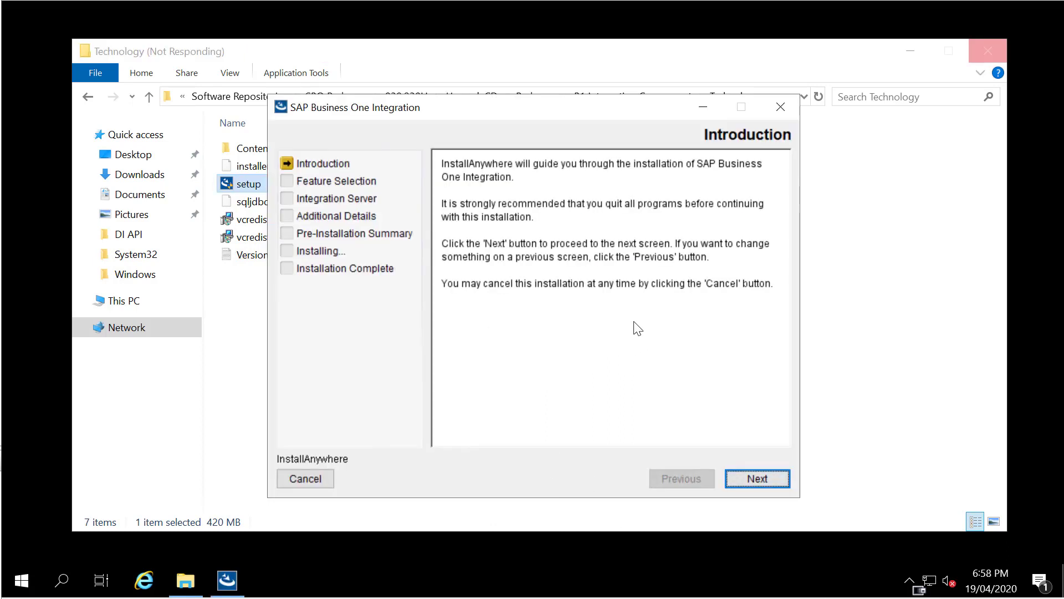
- Choose the Custom install set and accept the default install folder
click(764, 480)
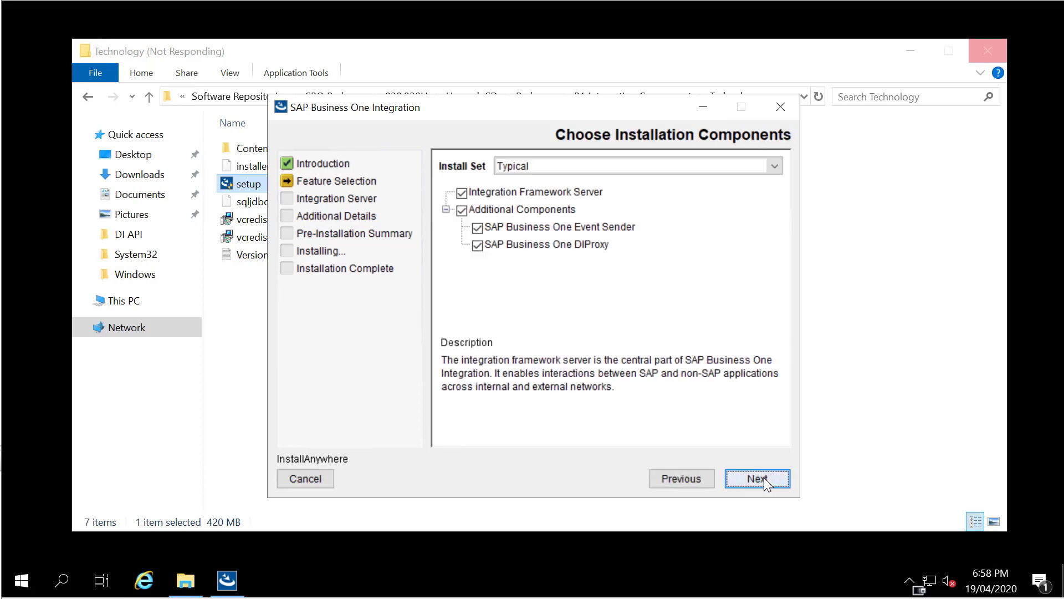
click(776, 163)
click(578, 192)
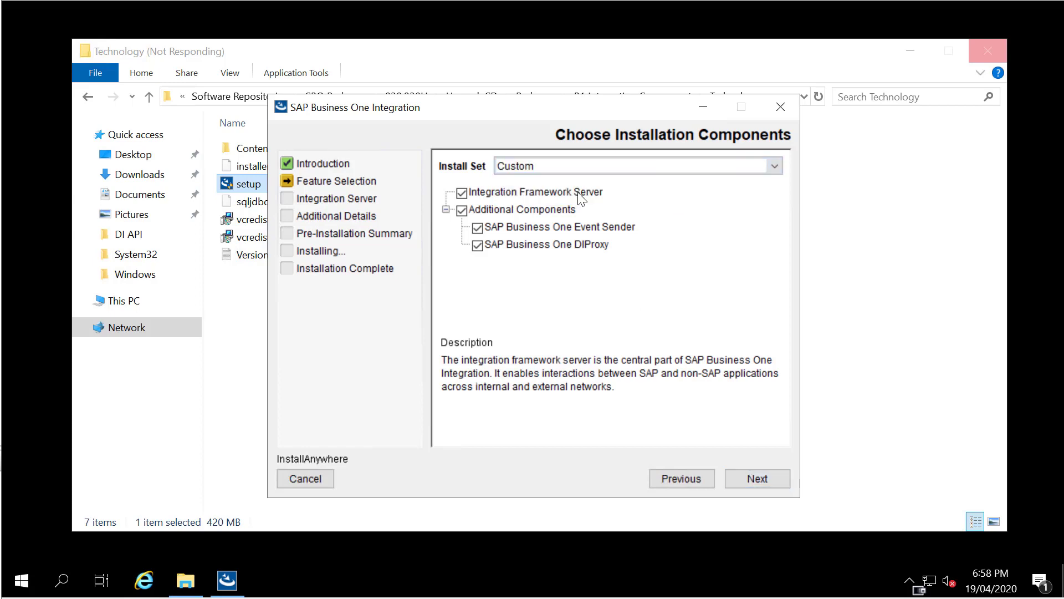
click(744, 477)
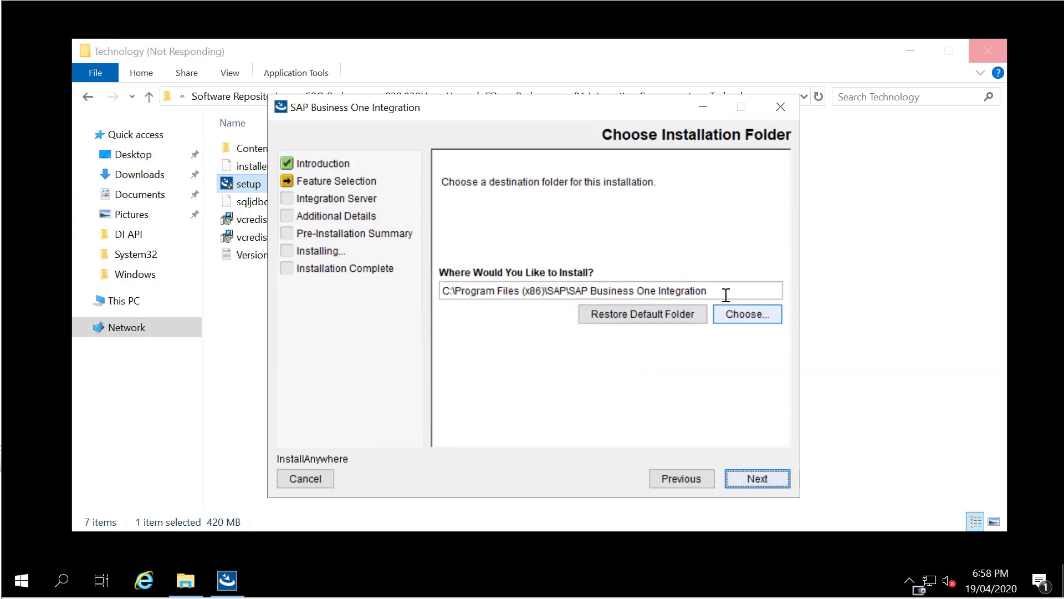
click(770, 478)
- Enter and confirm the new admin password, then continue to database connection settings
click(575, 299)
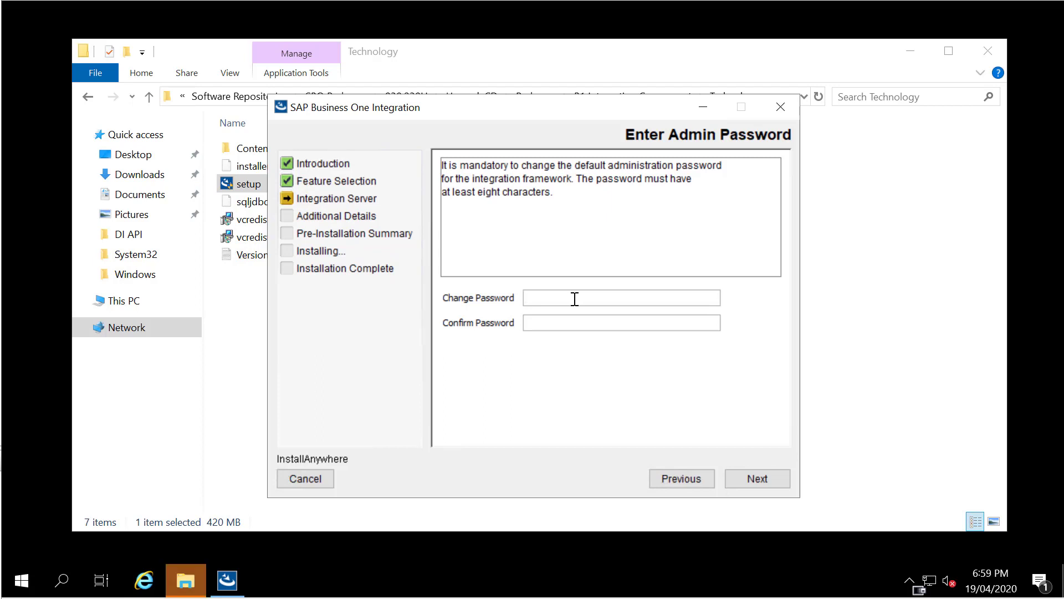
text(•••)
key(BackSpace)
key(BackSpace)
key(BackSpace)
text(•••••••••)
key(Tab)
text(•••••••••)
click(747, 477)
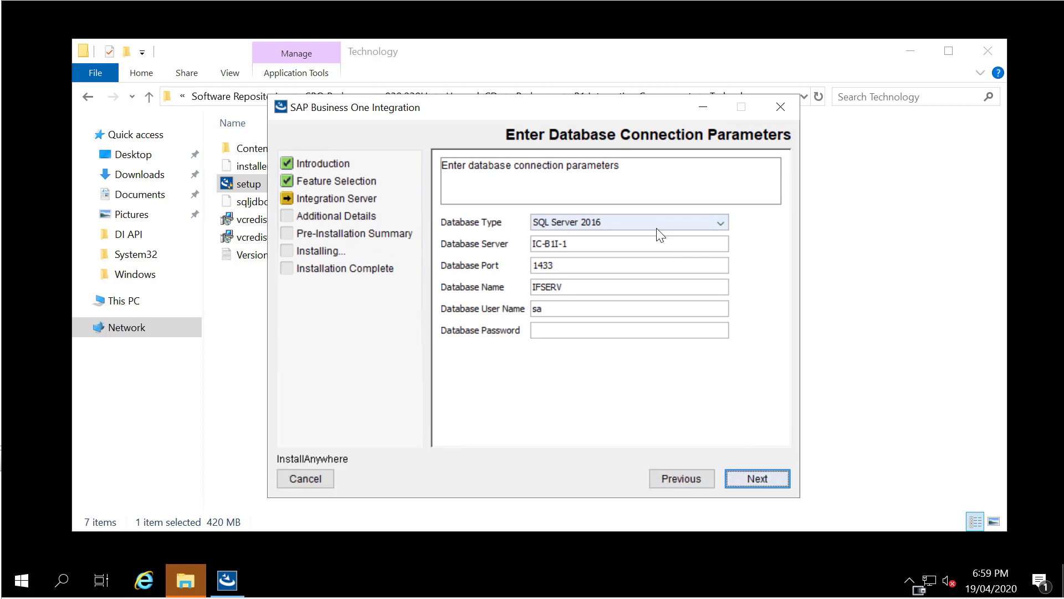
- Set the database type to HANADB and the database server to HANA-SP13
click(719, 221)
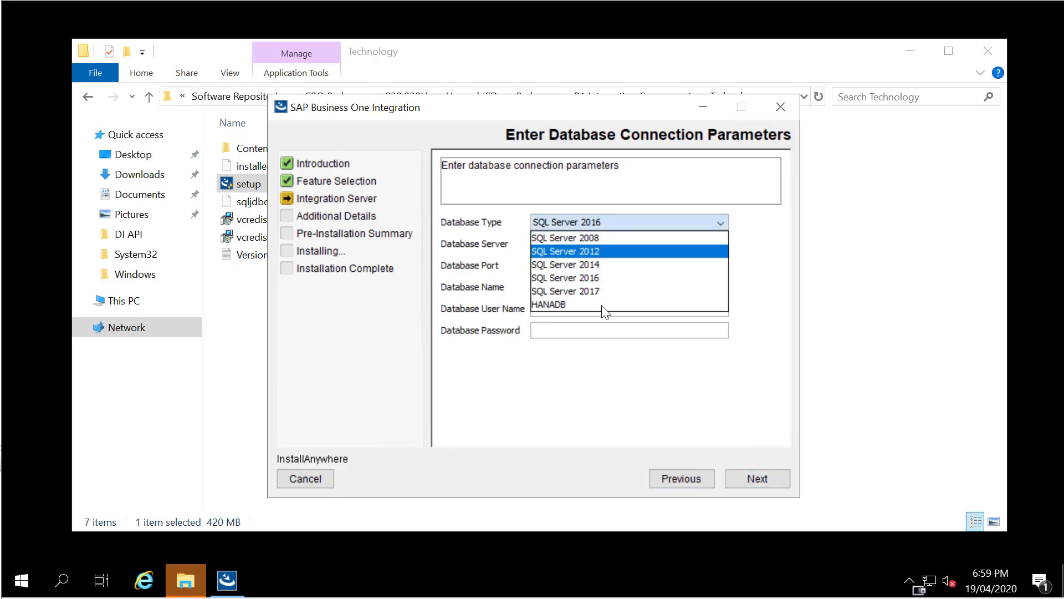
click(581, 306)
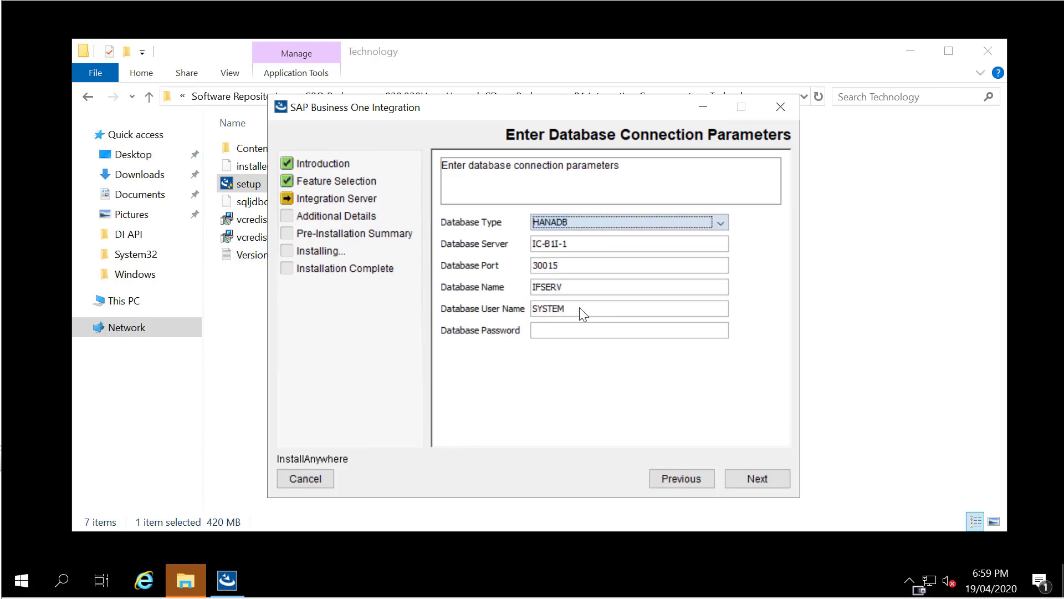
click(602, 248)
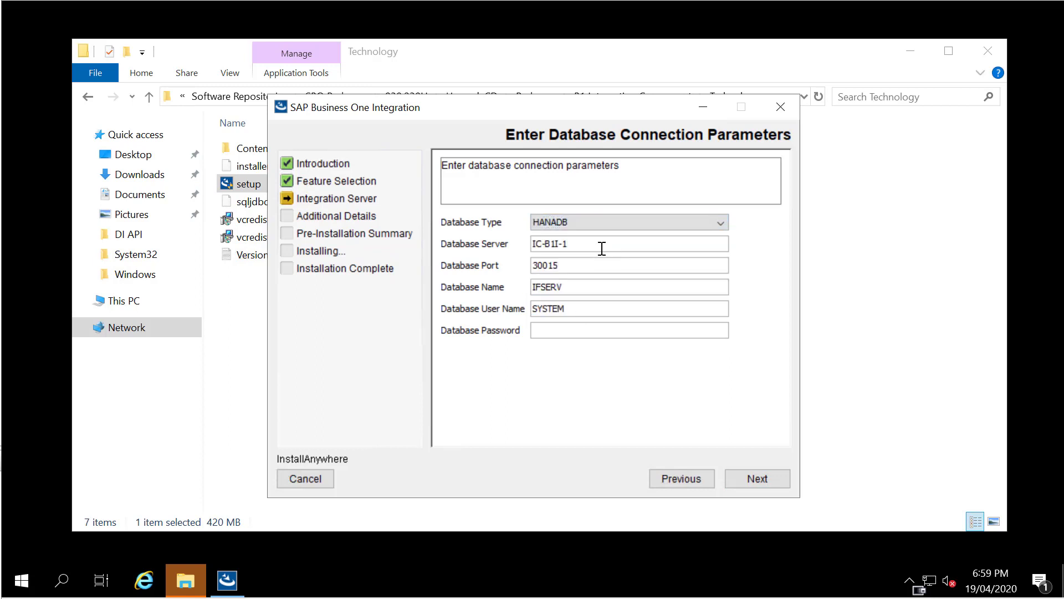
key(shift+Home)
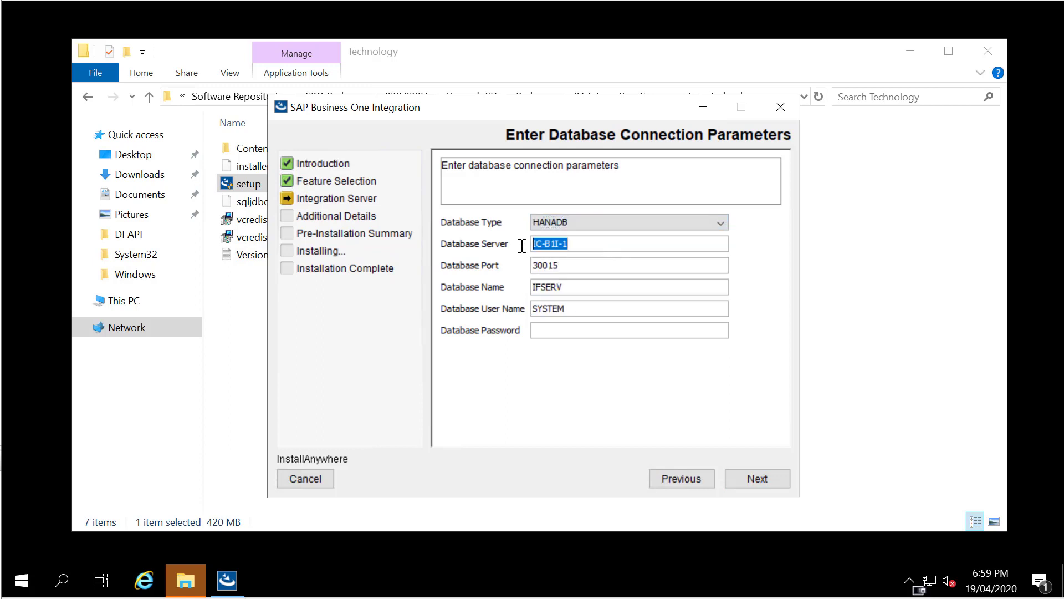
key(shift+Right)
key(shift+Right)
key(shift+Right)
key(shift+Right)
key(shift+Right)
key(shift+Right)
key(shift+Left)
key(shift+Left)
key(shift+Left)
key(shift+Left)
key(shift+Left)
key(shift+Left)
text(HANA-SP13)
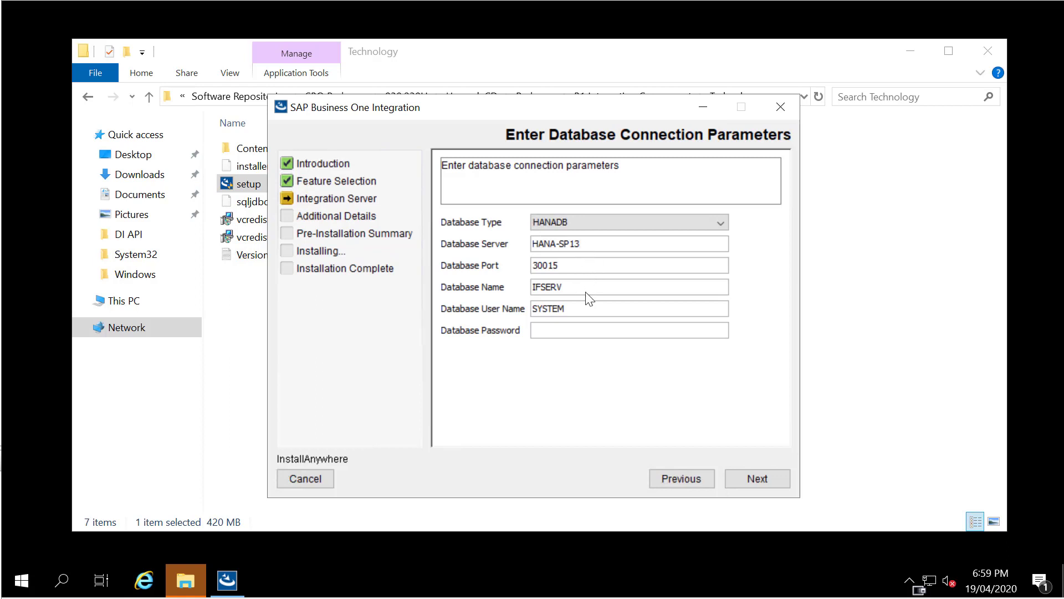
- Enter the database password, correct it after the failed connection, and retry
click(594, 330)
text(*********)
click(768, 480)
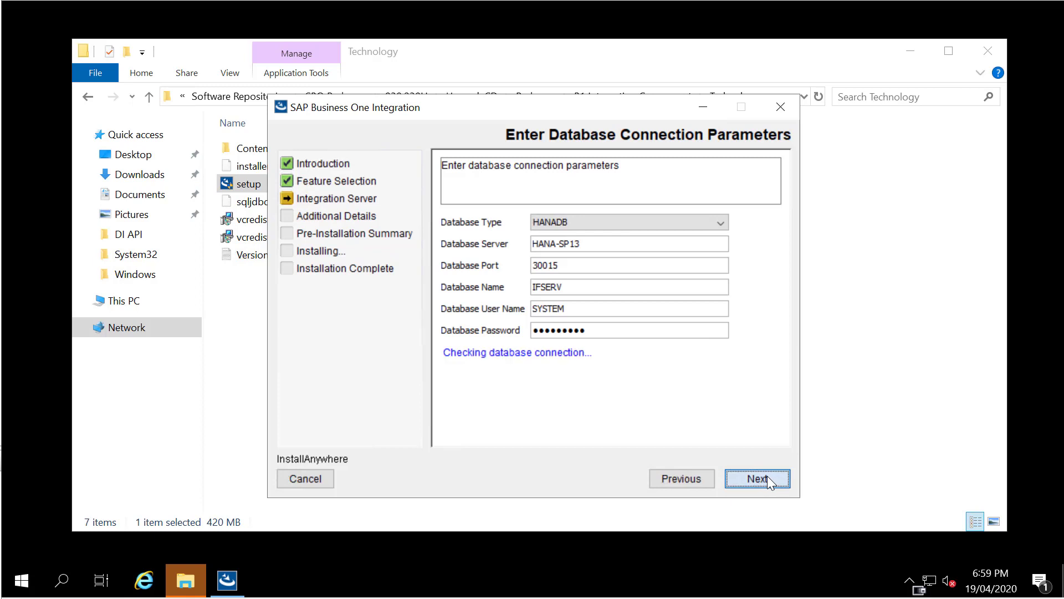
click(619, 331)
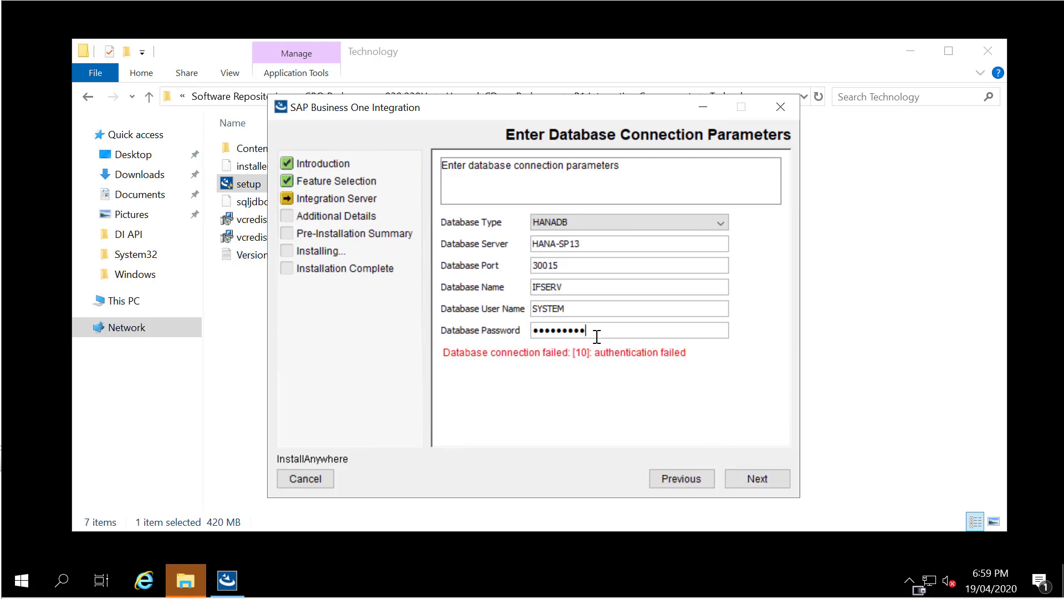
drag(597, 337, 461, 339)
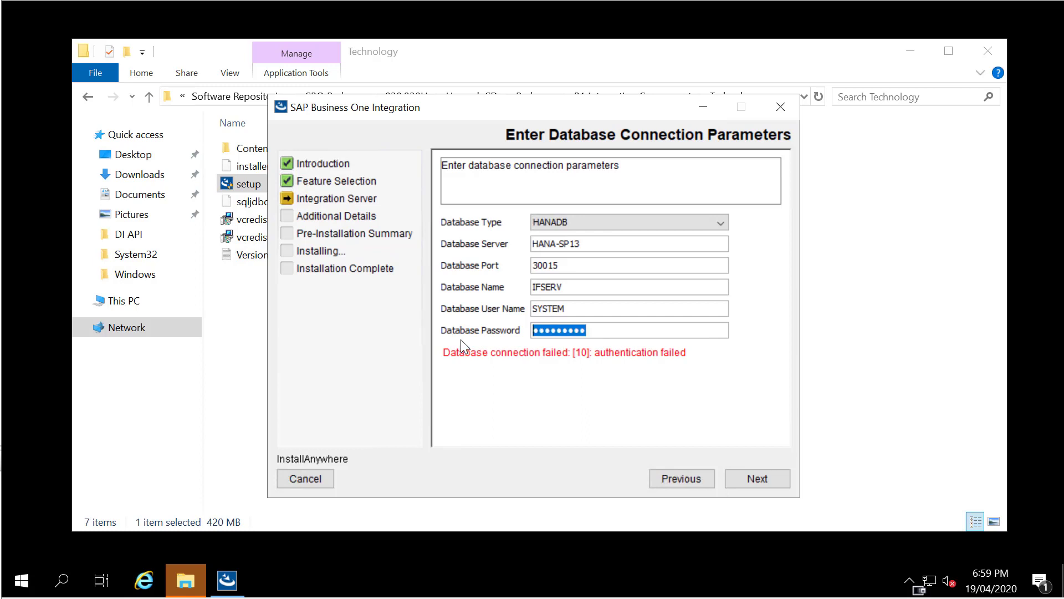
text(******)
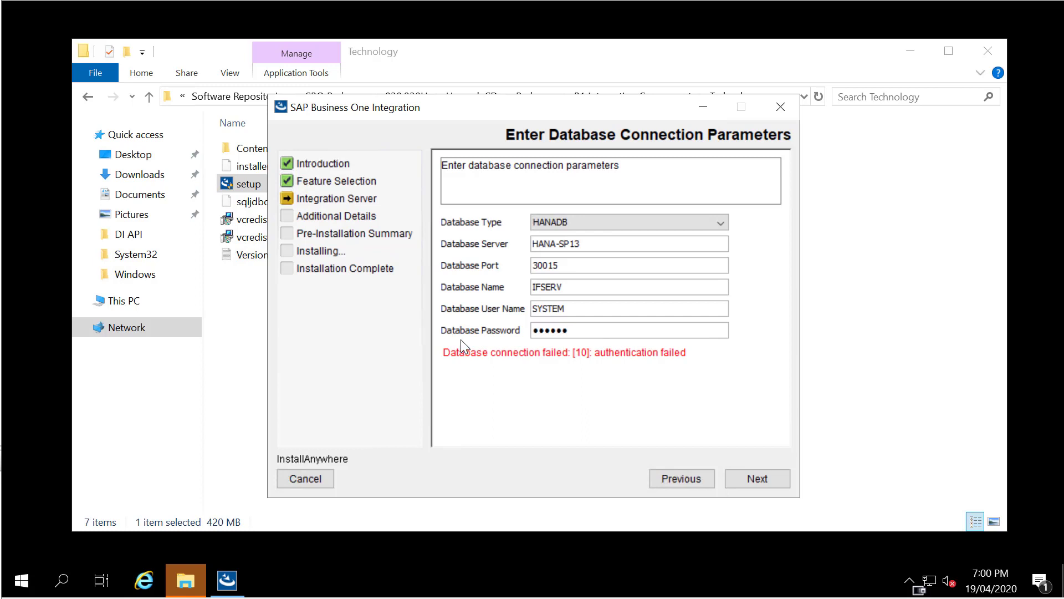
text(****)
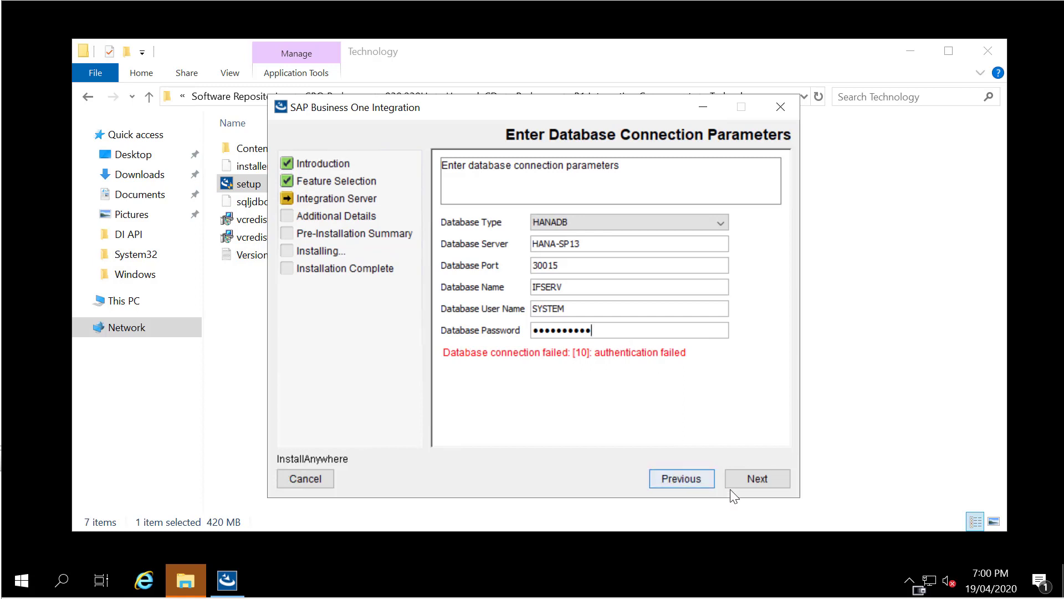
click(736, 485)
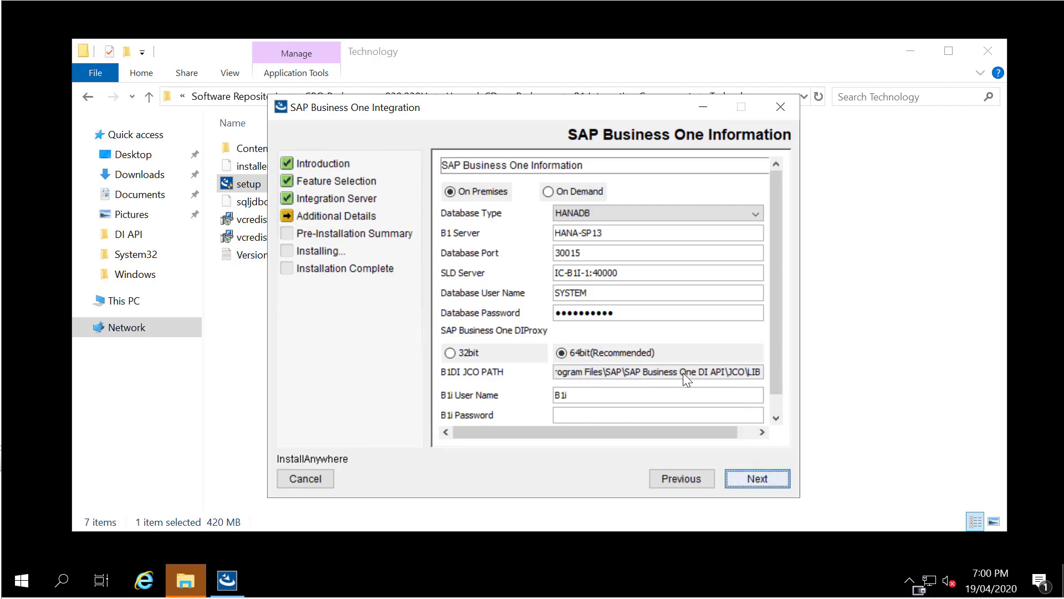
click(571, 417)
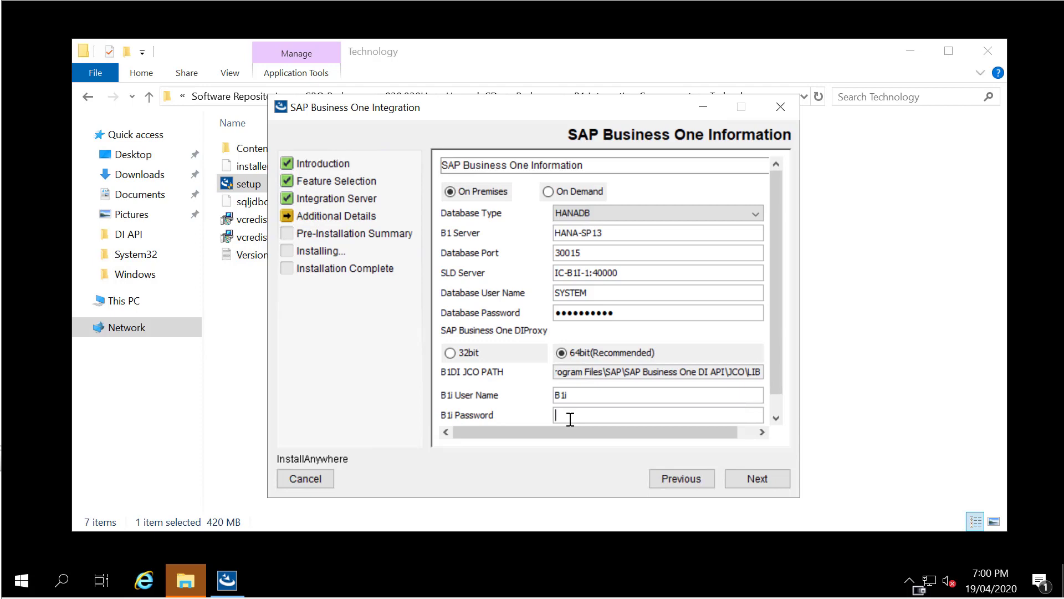
click(551, 193)
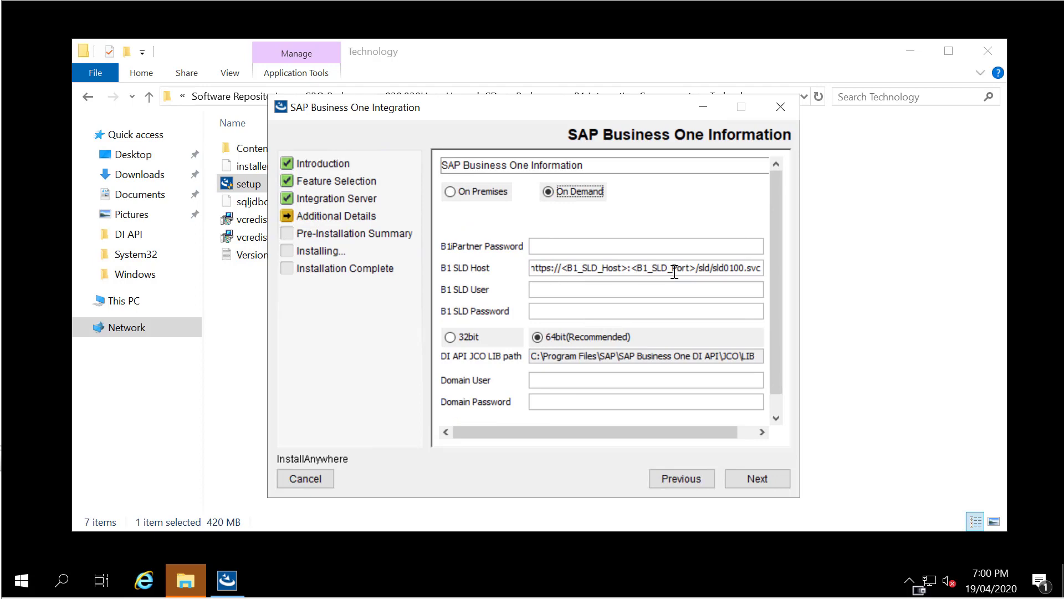
drag(696, 267, 564, 267)
text(cc.smbs)
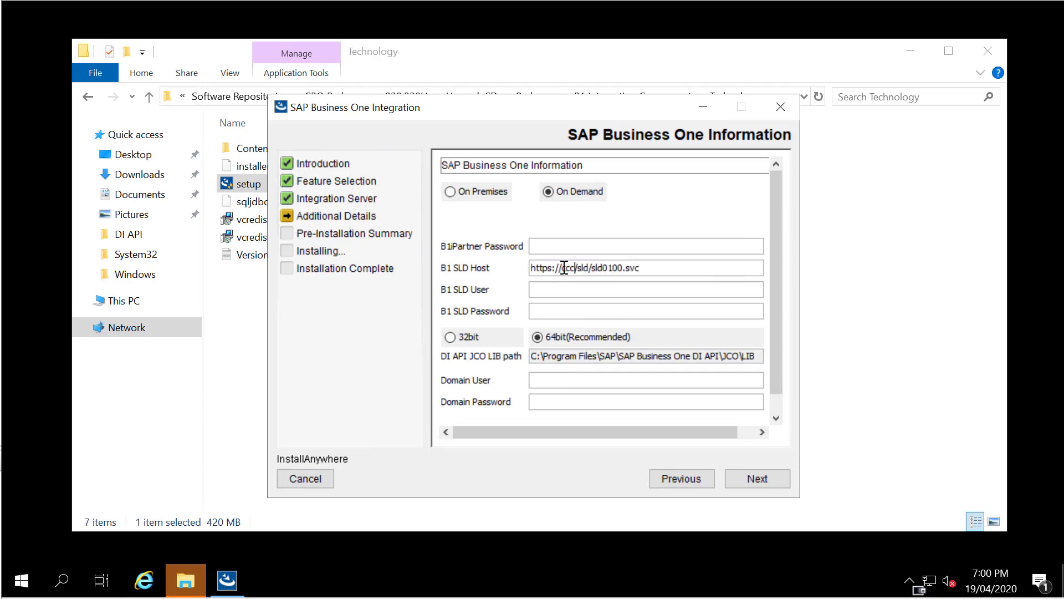
text(olutions.)
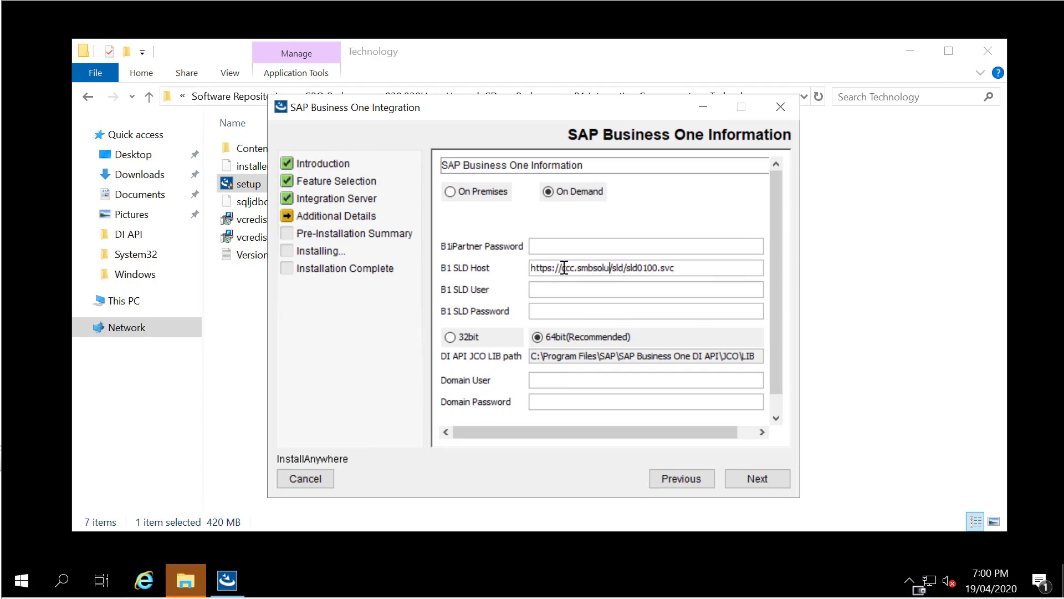
text(com.au)
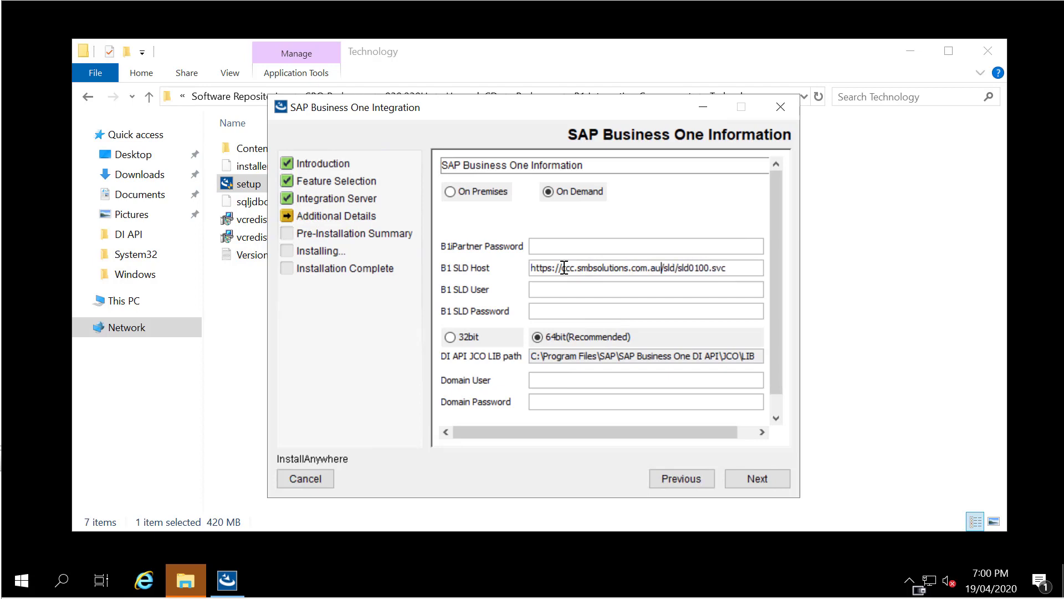
- Fill in the B1 SLD user name and password
click(576, 286)
text(sysadmihn)
key(BackSpace)
key(BackSpace)
key(BackSpace)
text(in)
key(Tab)
text(•••••••)
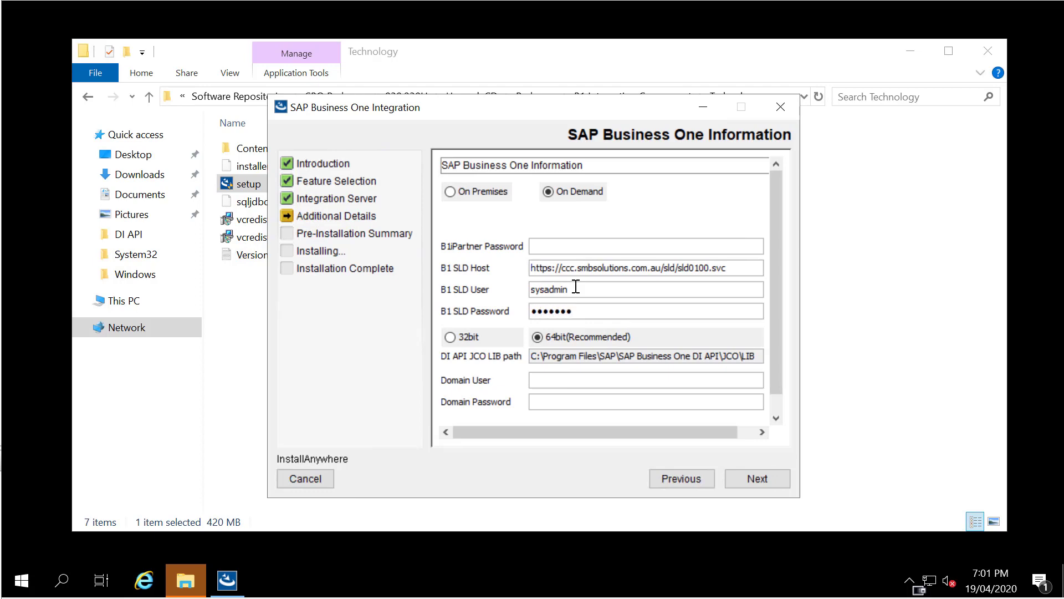
text(••)
- Enter the SMBSOLUTIONS domain user and its password
click(597, 383)
text(SMBSOLUTIONS\sysadmin)
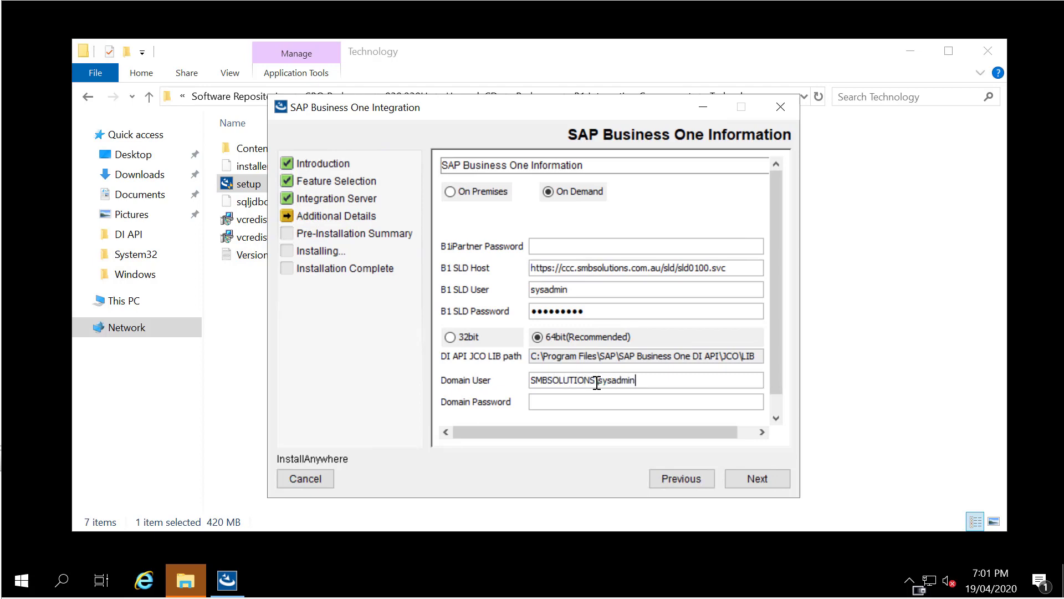
key(Tab)
text(•••••••••)
scroll(777, 407, down, 1)
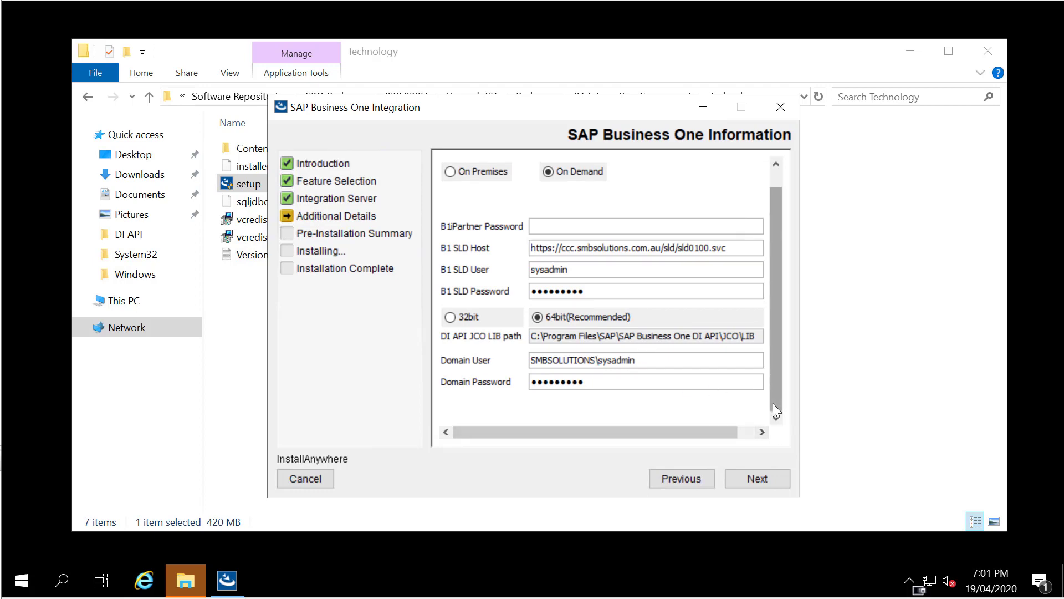
- Disable Payroll Support, enable SAP Customer Checkout support, and acknowledge the database notice
click(764, 487)
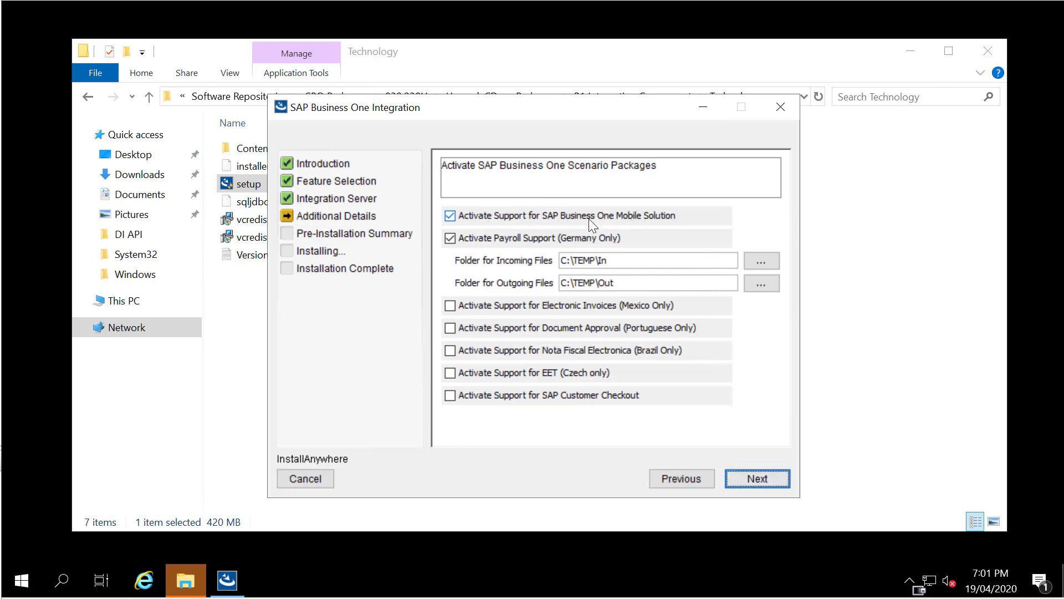
click(481, 241)
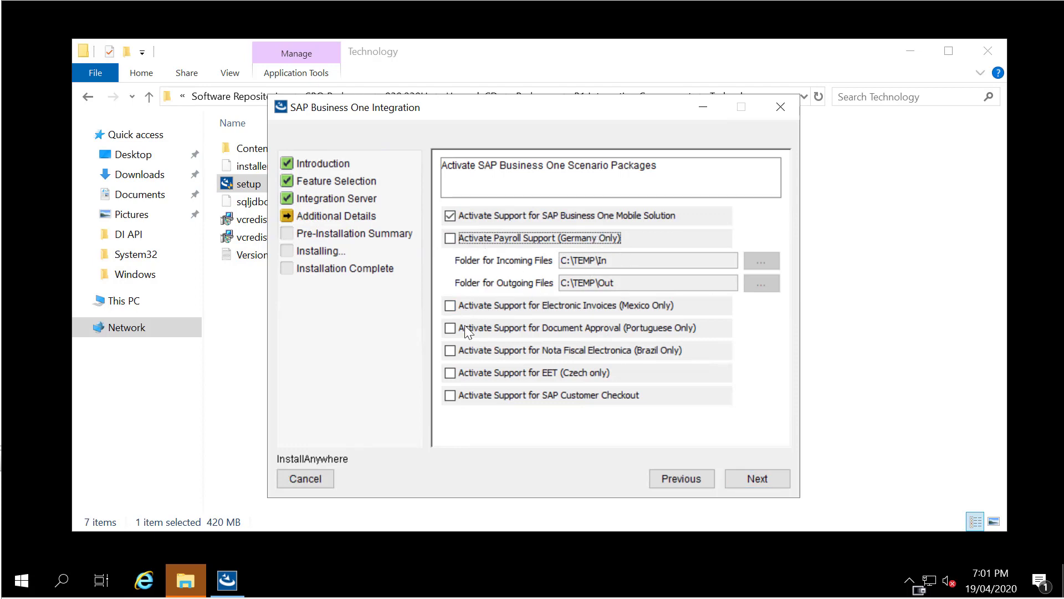
click(450, 397)
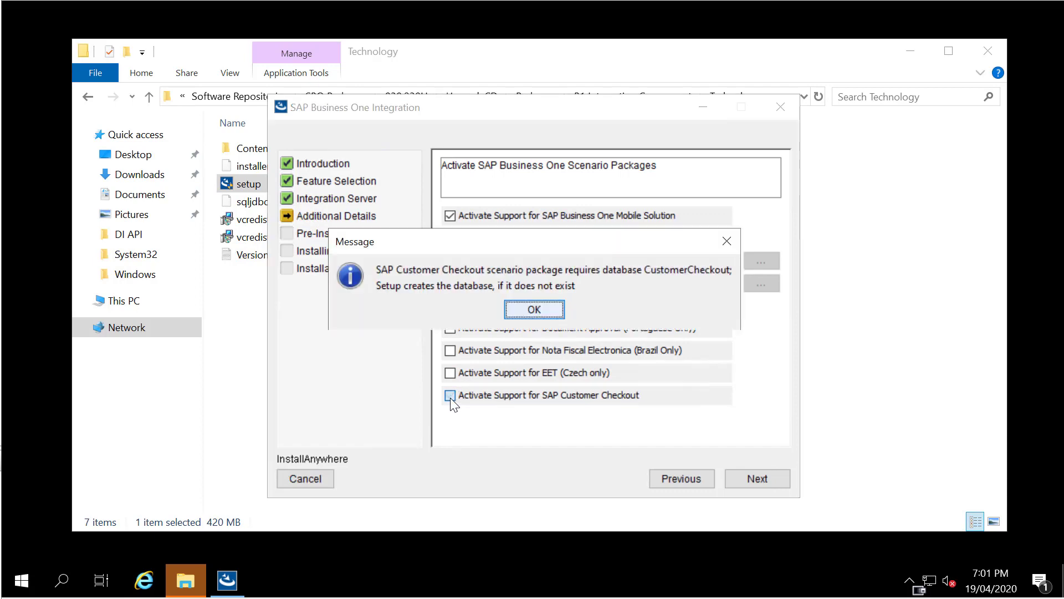
click(534, 311)
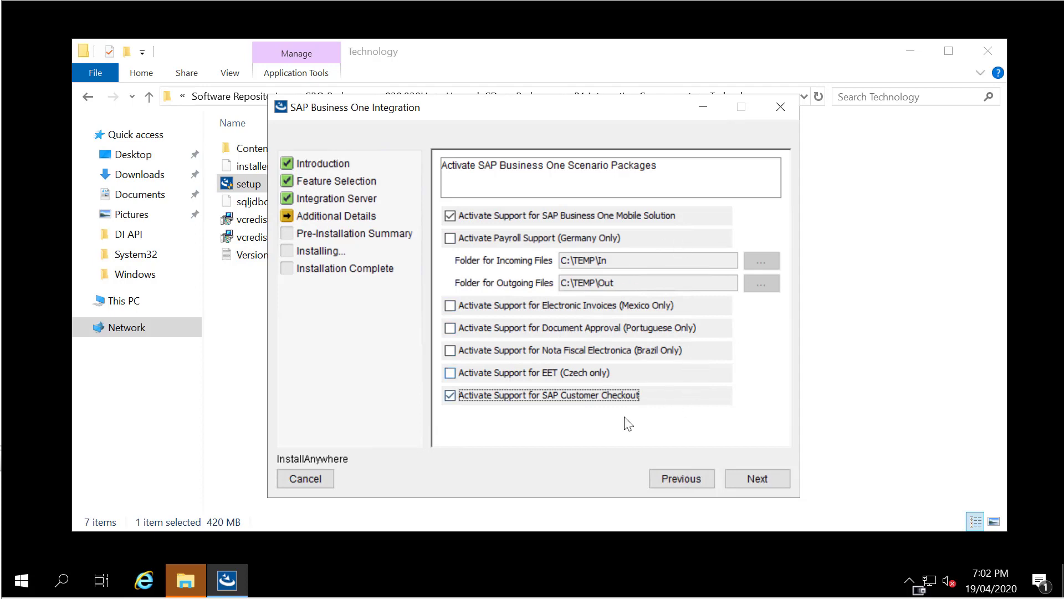
click(763, 477)
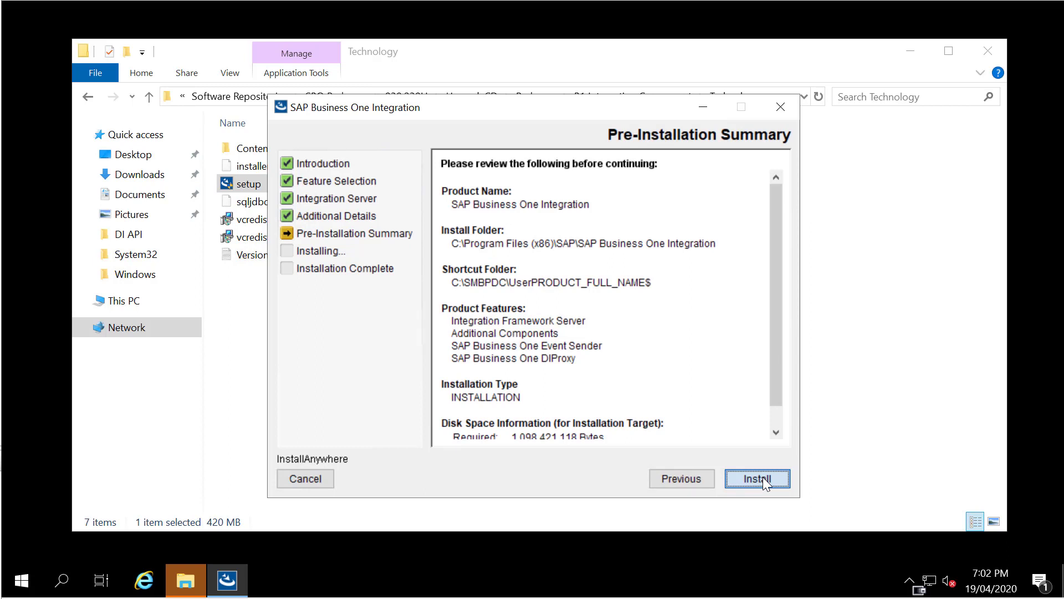
- Install from the Pre-Installation Summary and close the installer when done
click(763, 476)
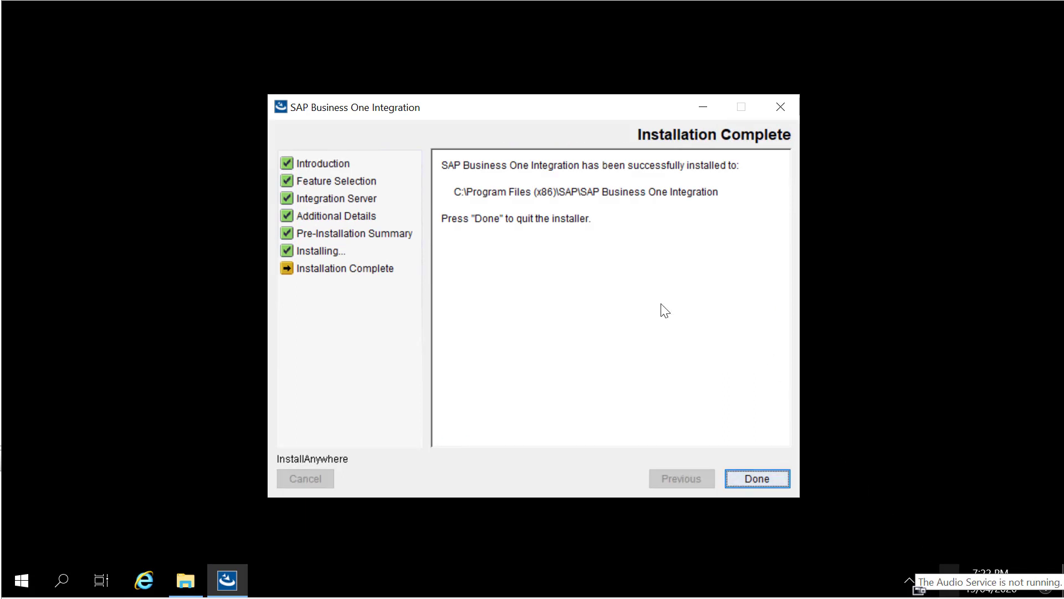
click(753, 480)
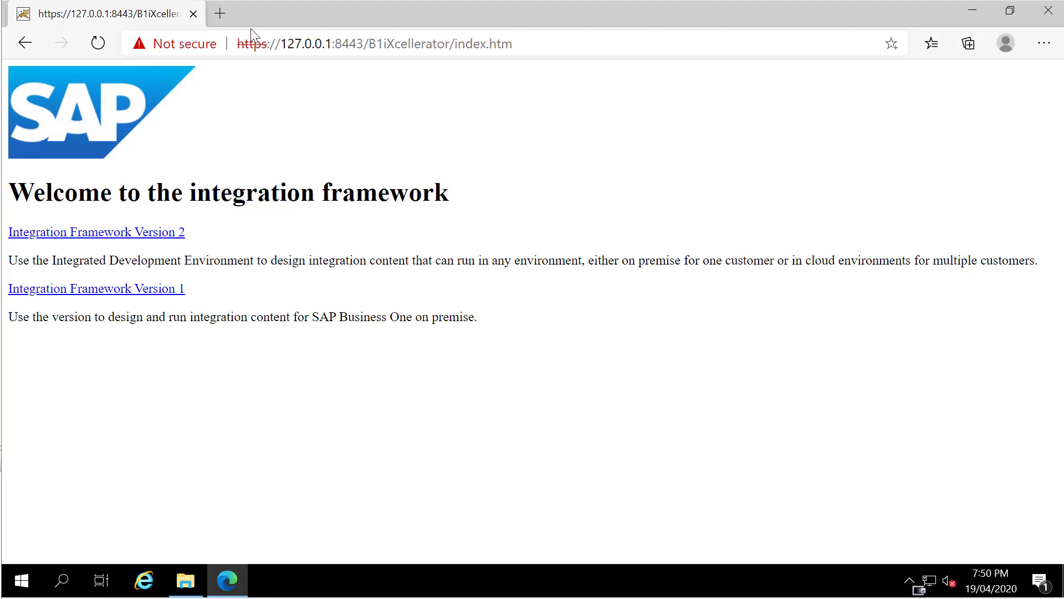
- Open a new tab and go to ccc.smbsolutions.com.au
click(220, 15)
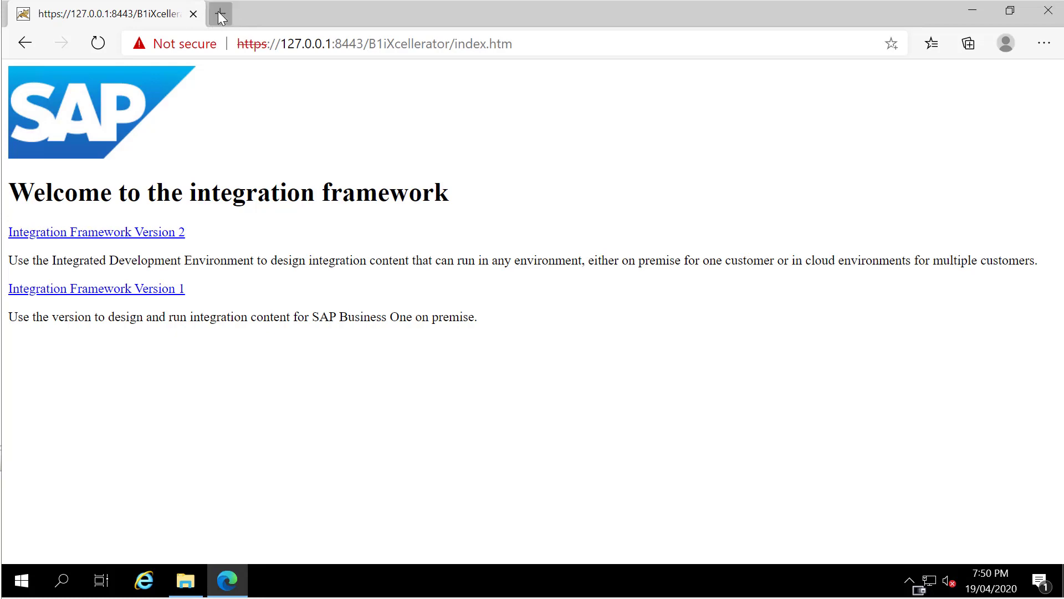
text(c)
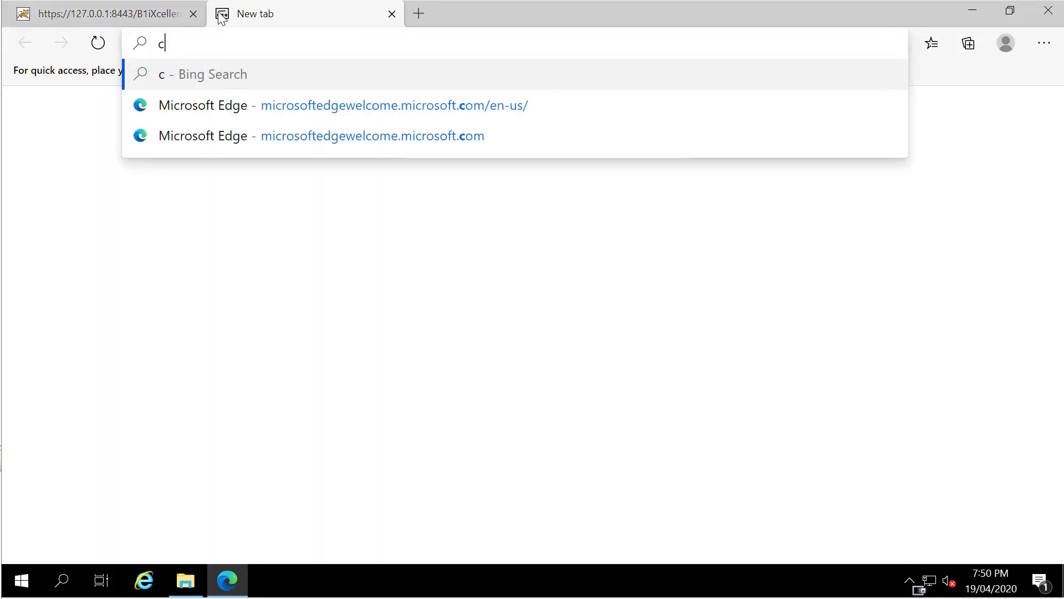
text(ccc)
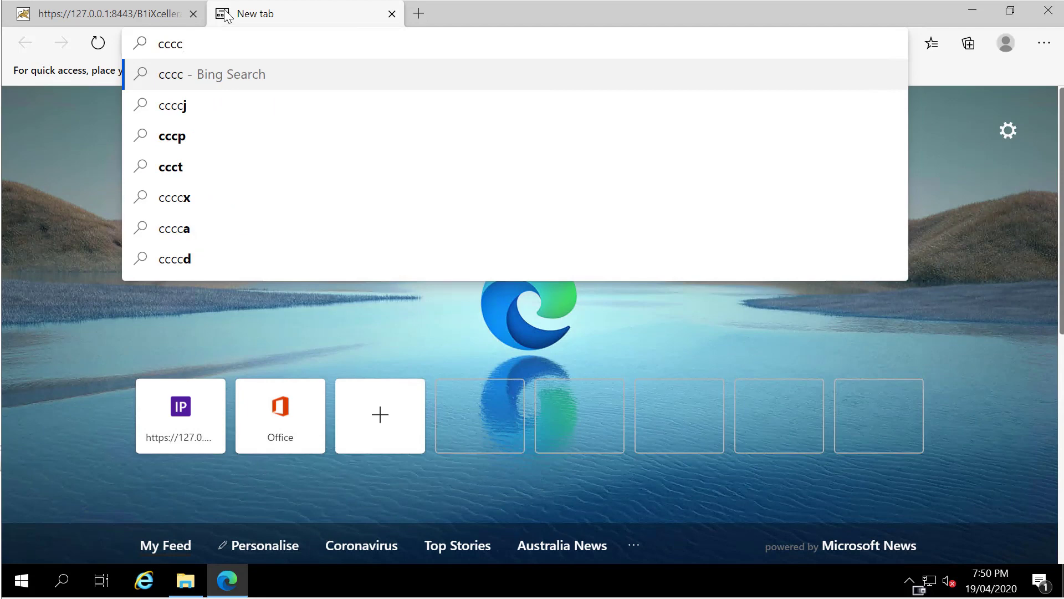
key(BackSpace)
text(.s)
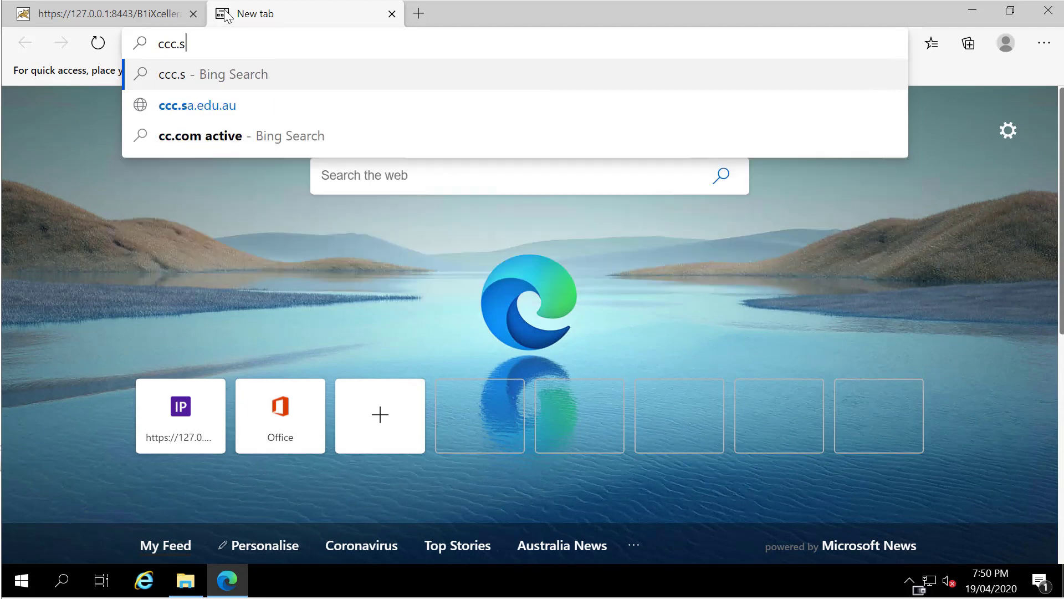
text(mbsolutio)
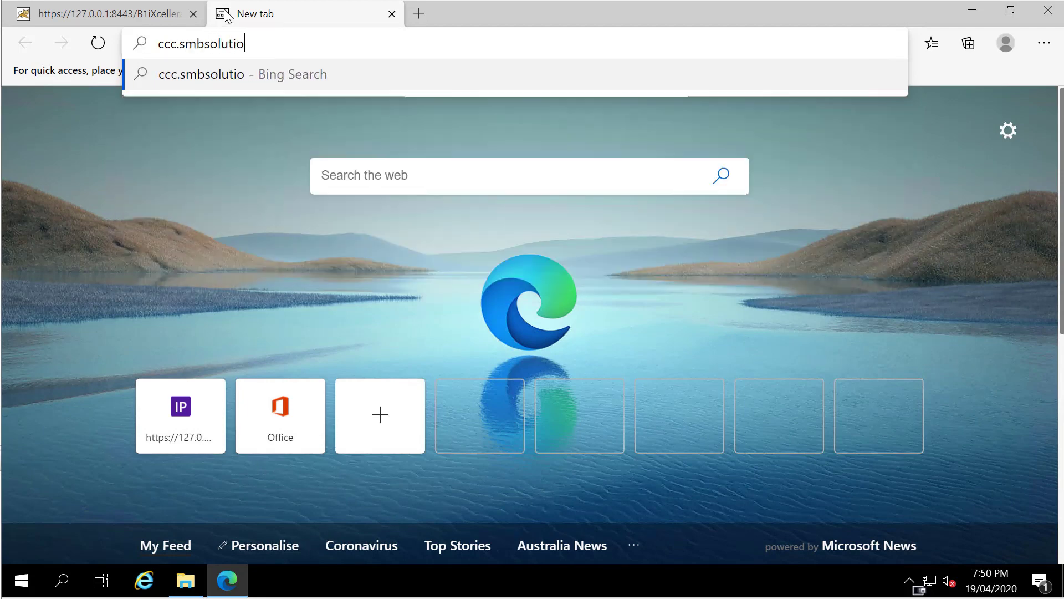
text(ns.com.au)
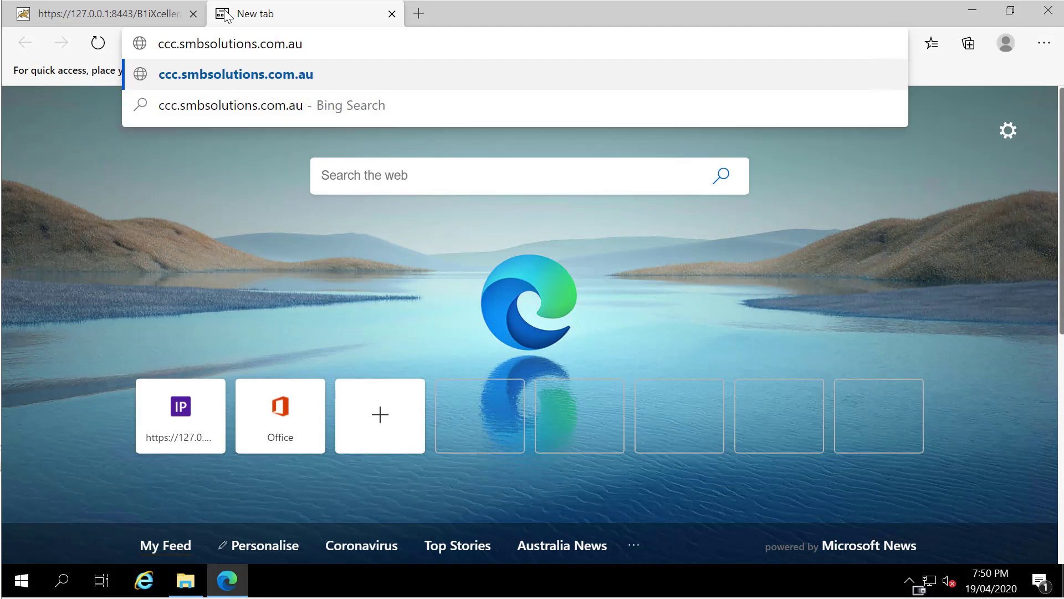
key(Return)
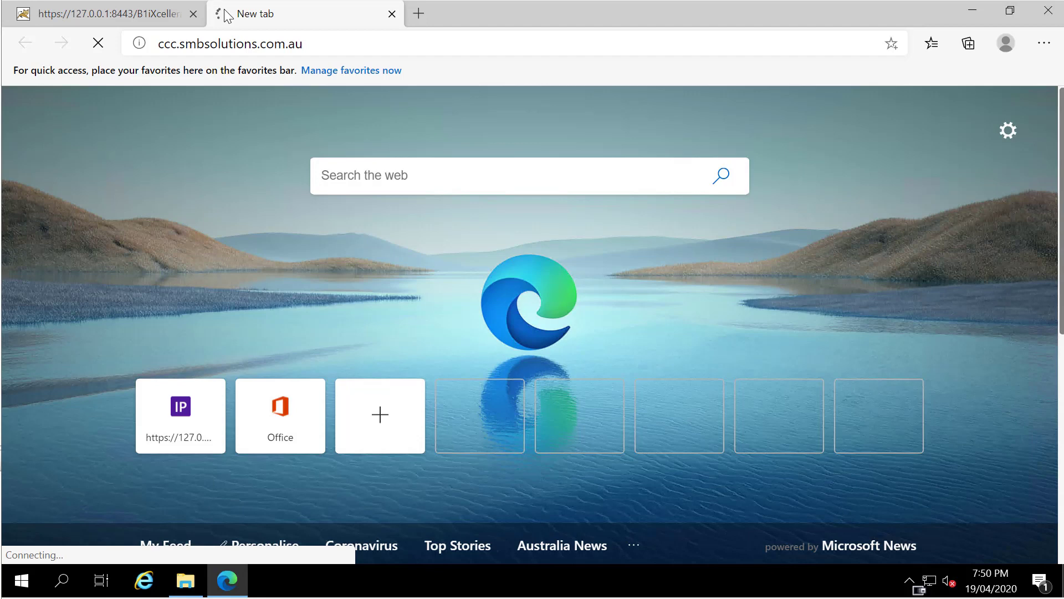
click(343, 46)
click(343, 46)
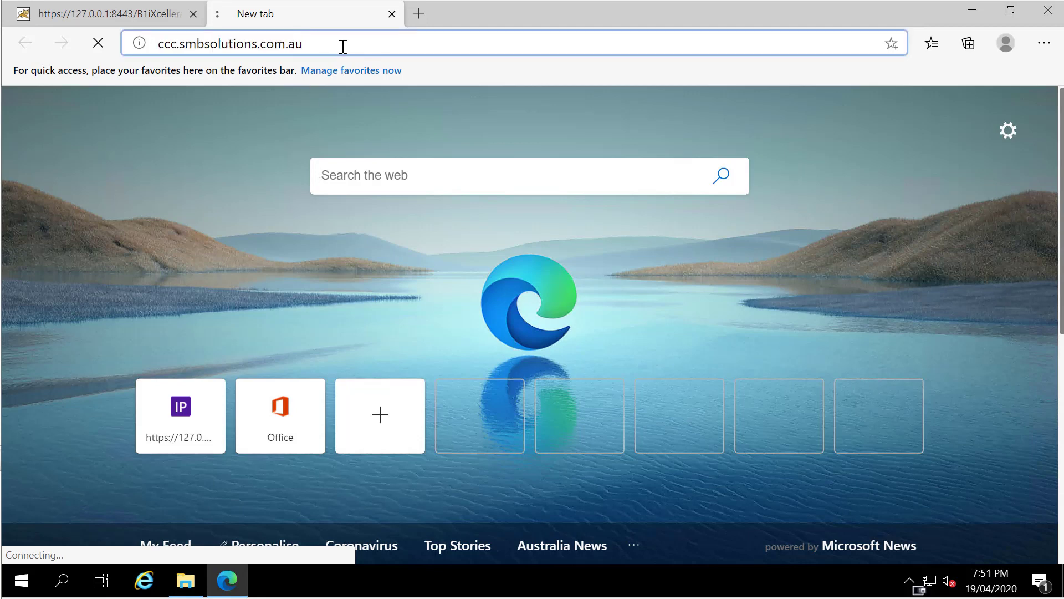
key(Left)
key(Left)
key(Left)
key(Left)
key(Left)
key(Left)
key(Left)
key(Left)
key(Left)
key(Left)
key(Left)
key(Left)
key(Left)
key(Left)
key(Left)
key(Left)
key(Left)
key(Left)
key(Left)
key(Left)
text(h)
text(s:\\)
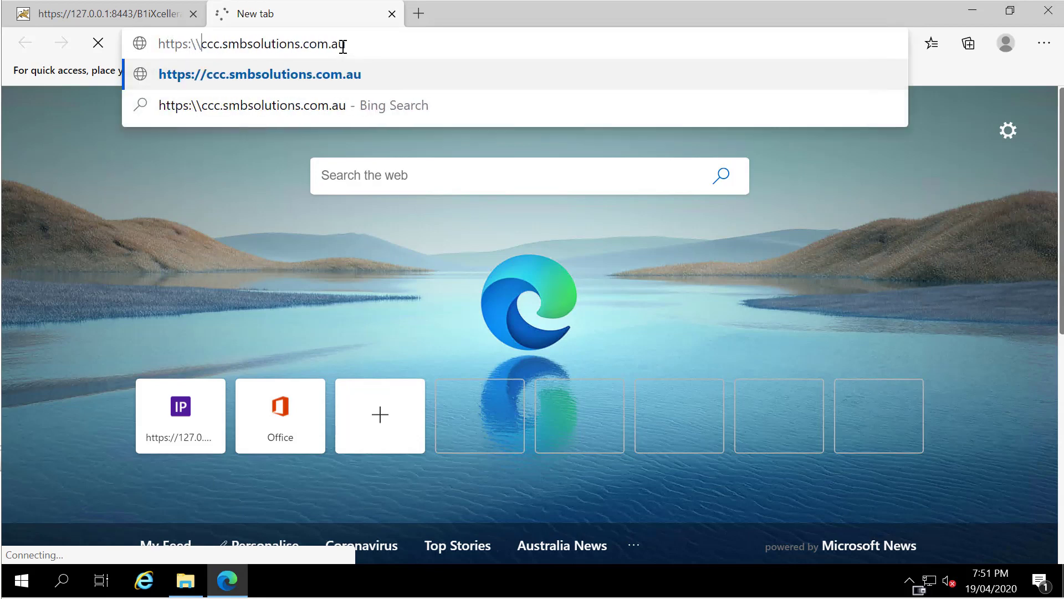
key(Return)
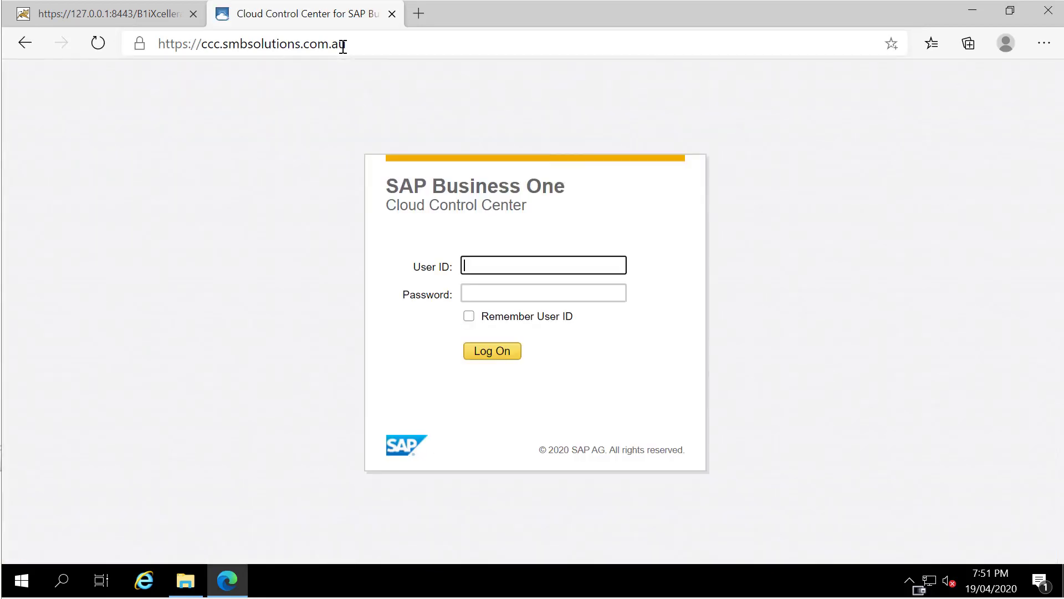
- Verify the site's certificate is valid for *.smbsolutions.com.au, then return to the integration framework tab
click(141, 48)
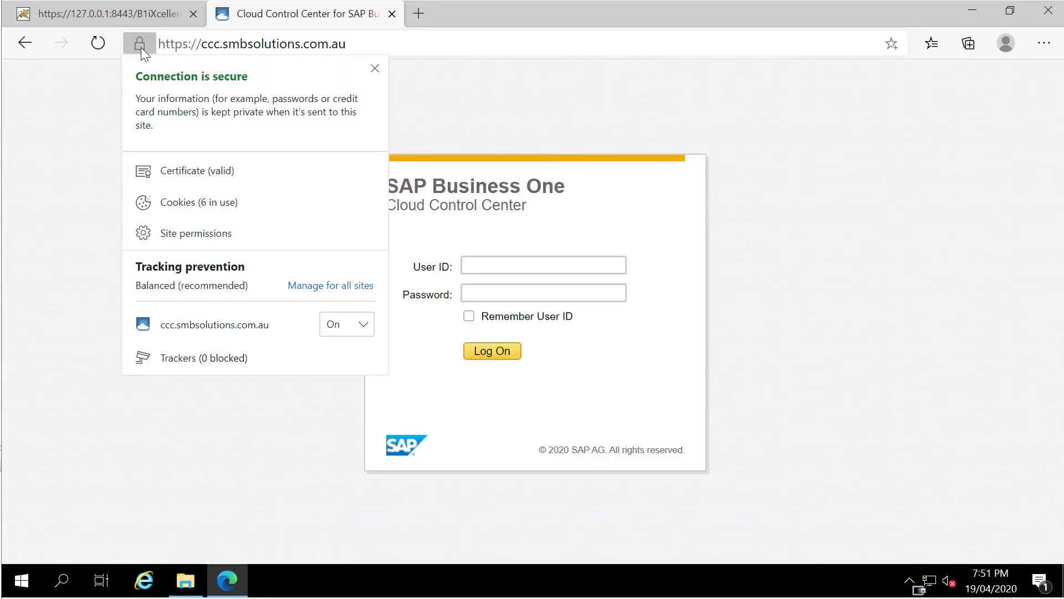
click(177, 169)
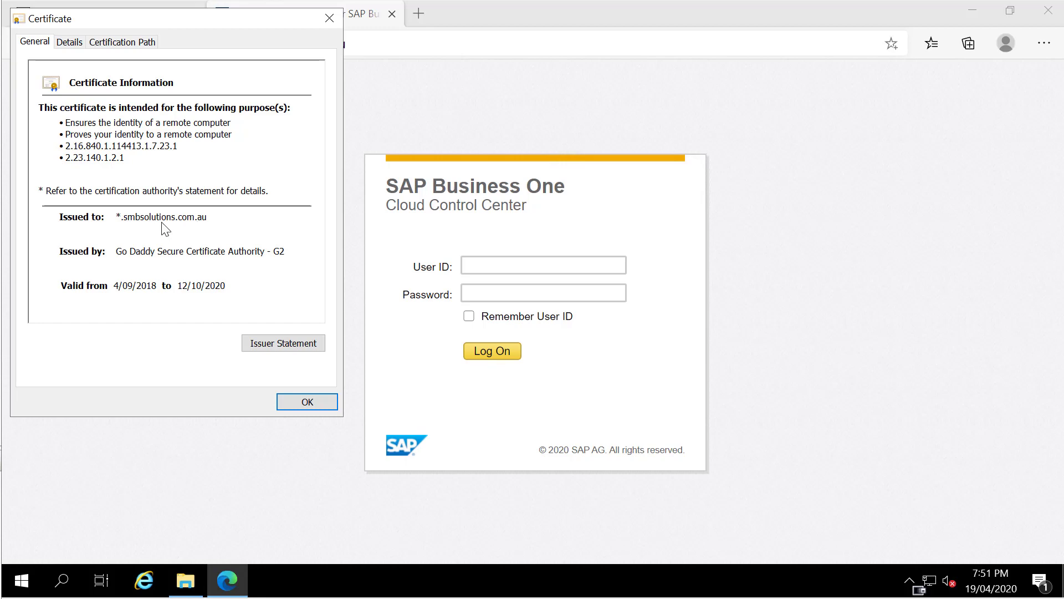
click(319, 400)
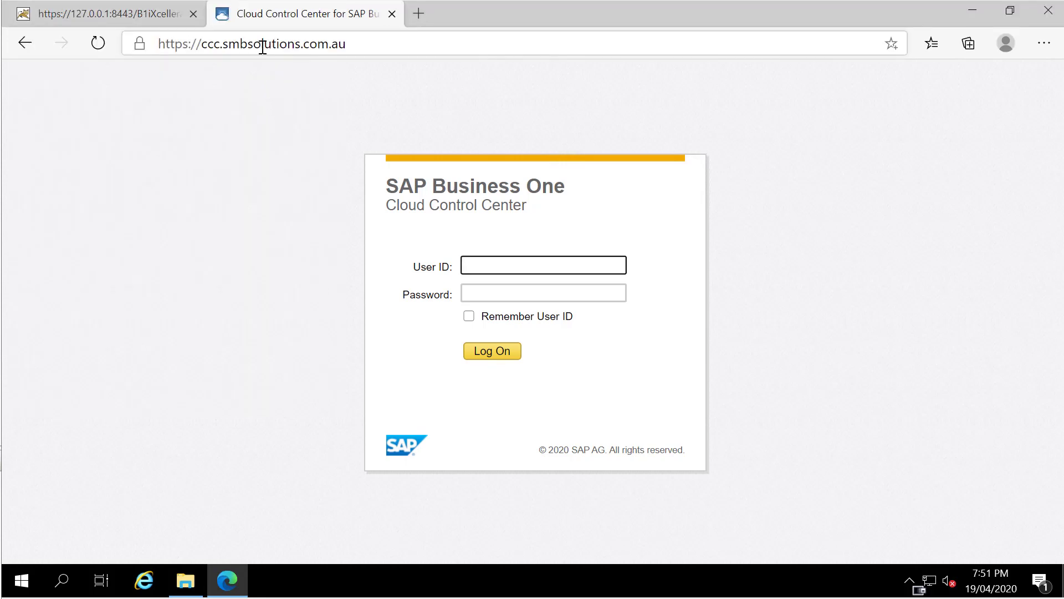
click(119, 14)
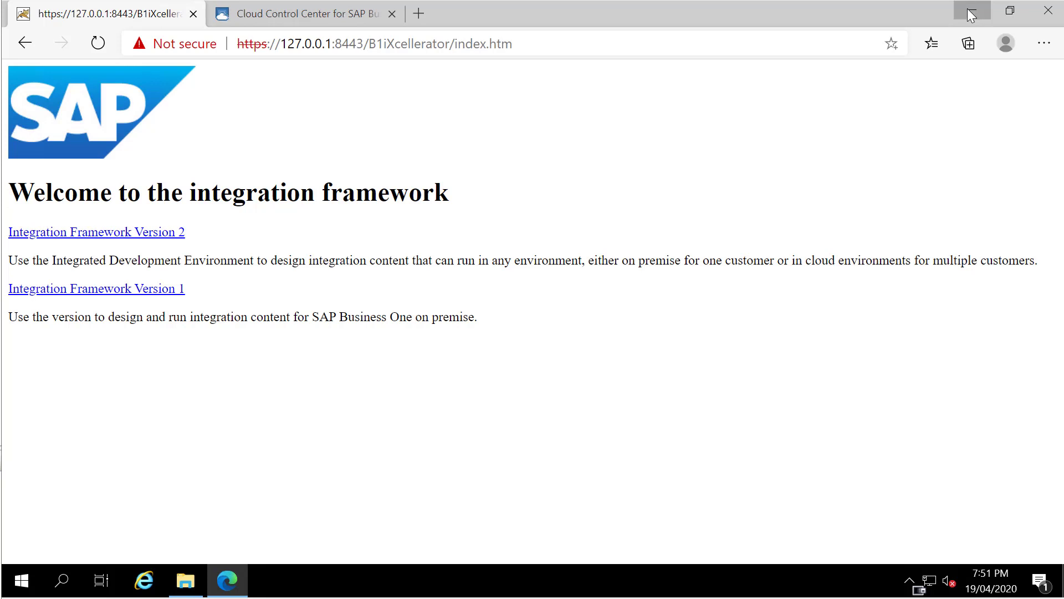
- Minimize Edge and close the Explorer window showing \\smbpdc\Downloads\Edge
click(971, 15)
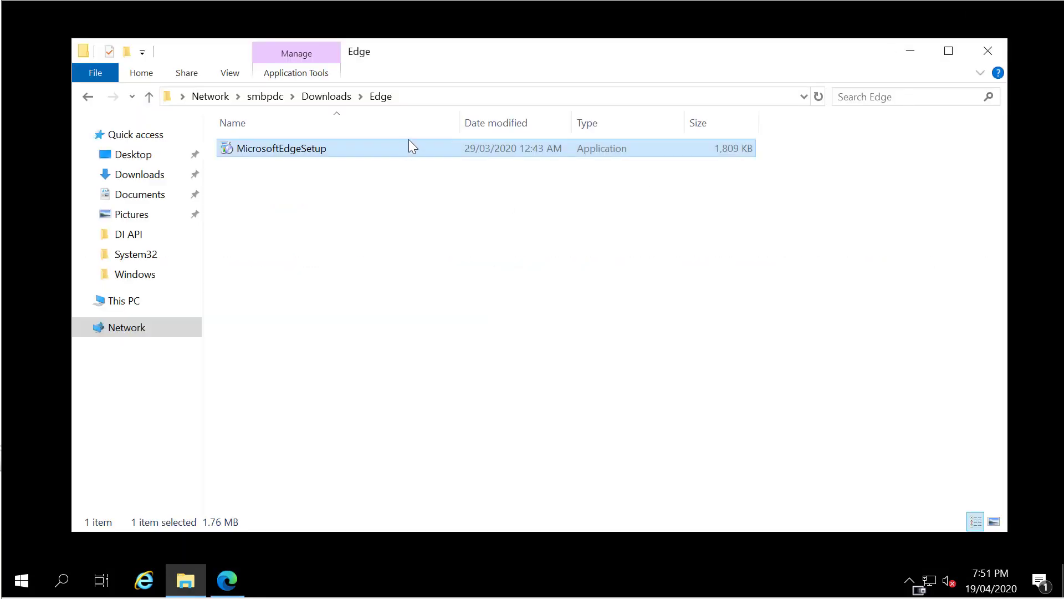
click(427, 99)
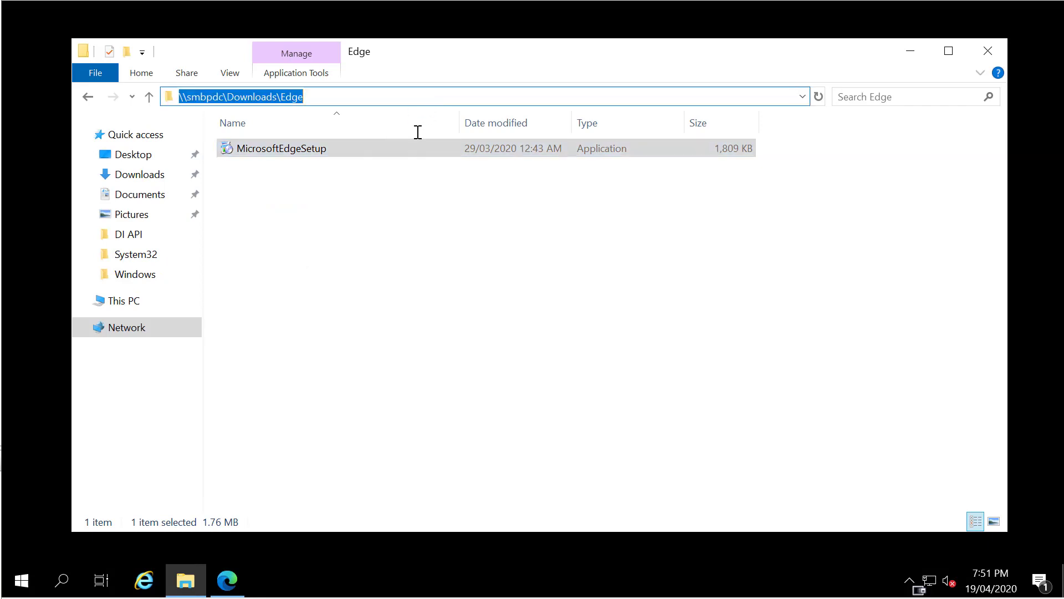
click(988, 50)
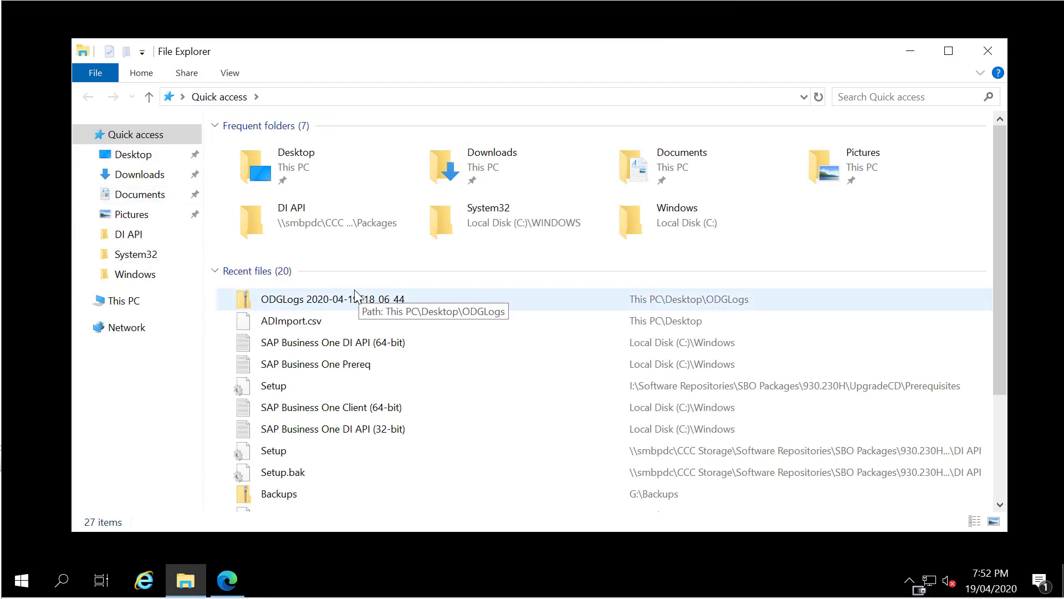
- Browse from This PC to C:\Program Files (x86)\sap\SAP Business One Integration
click(125, 305)
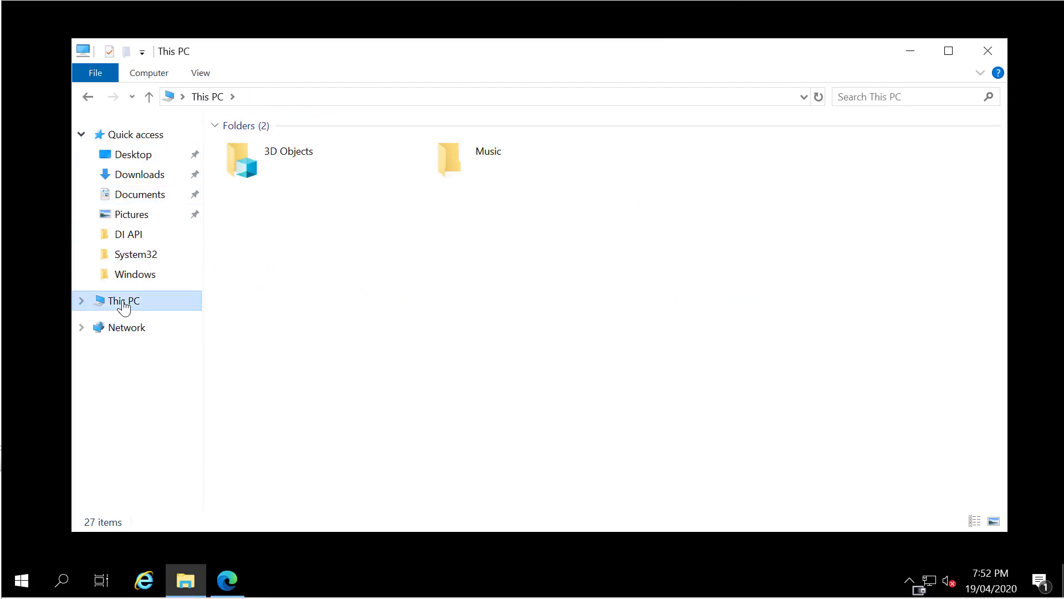
double_click(311, 328)
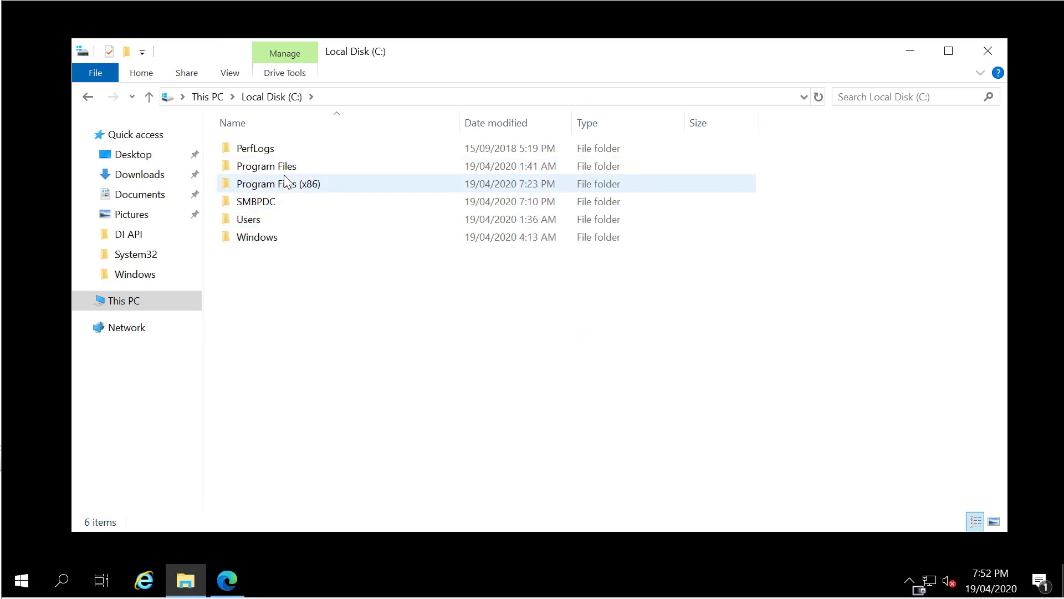
double_click(290, 185)
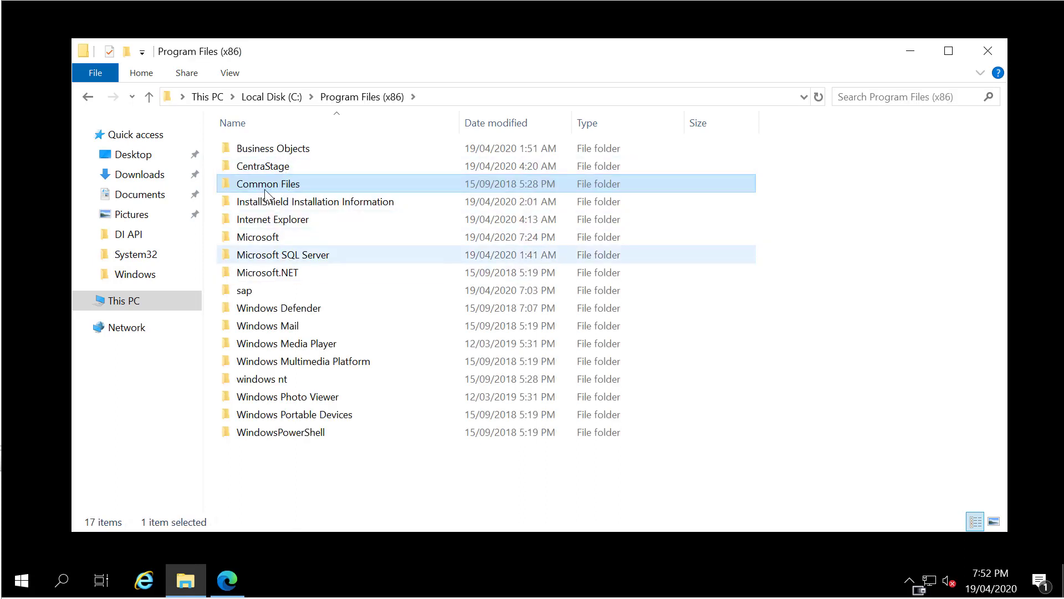
double_click(260, 289)
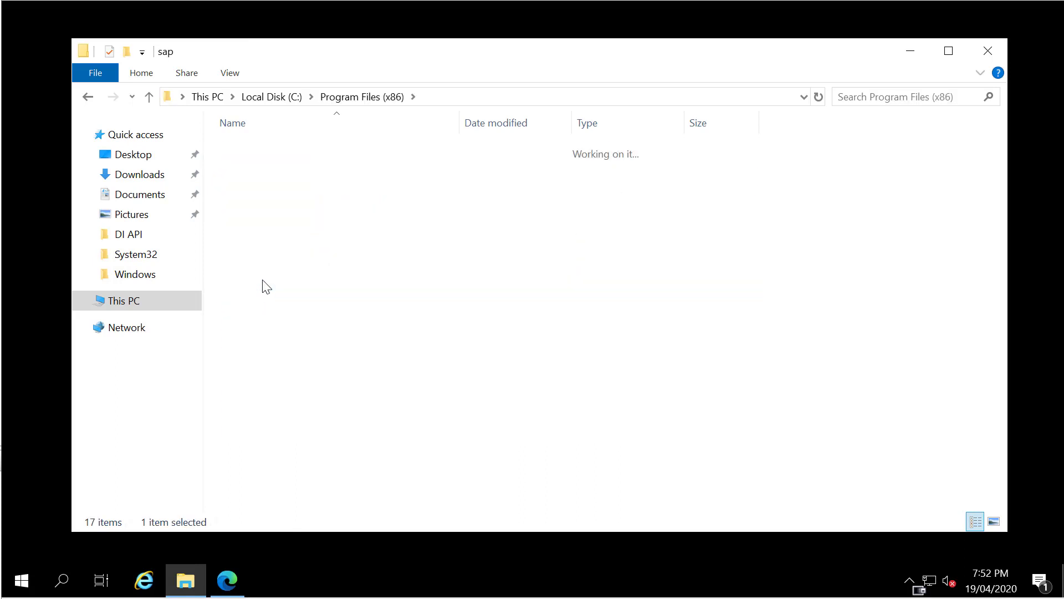
double_click(308, 186)
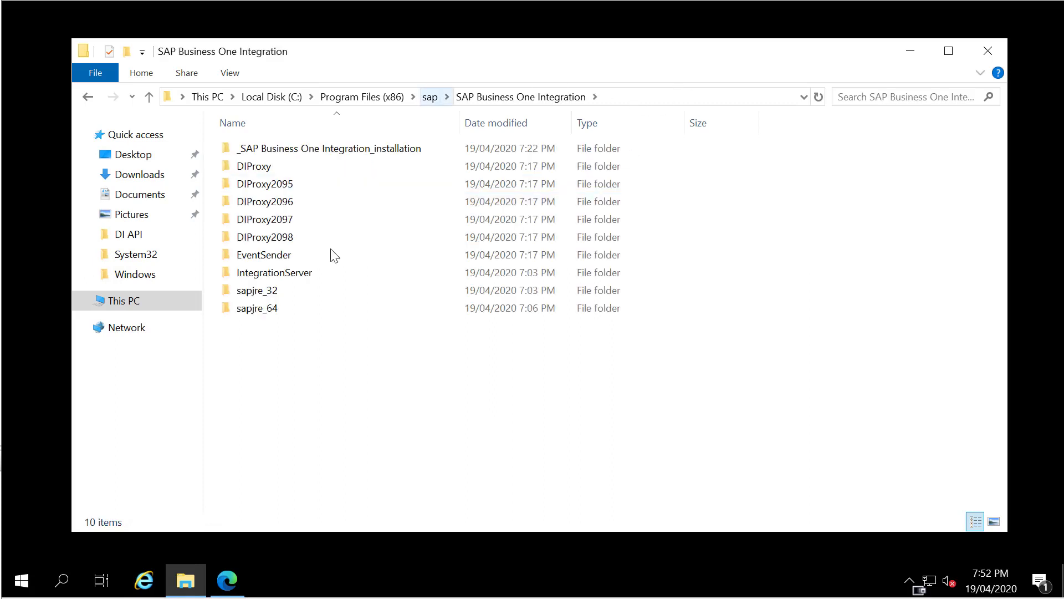
- Continue into IntegrationServer\Tomcat\webapps\B1iXcellerator
key(d)
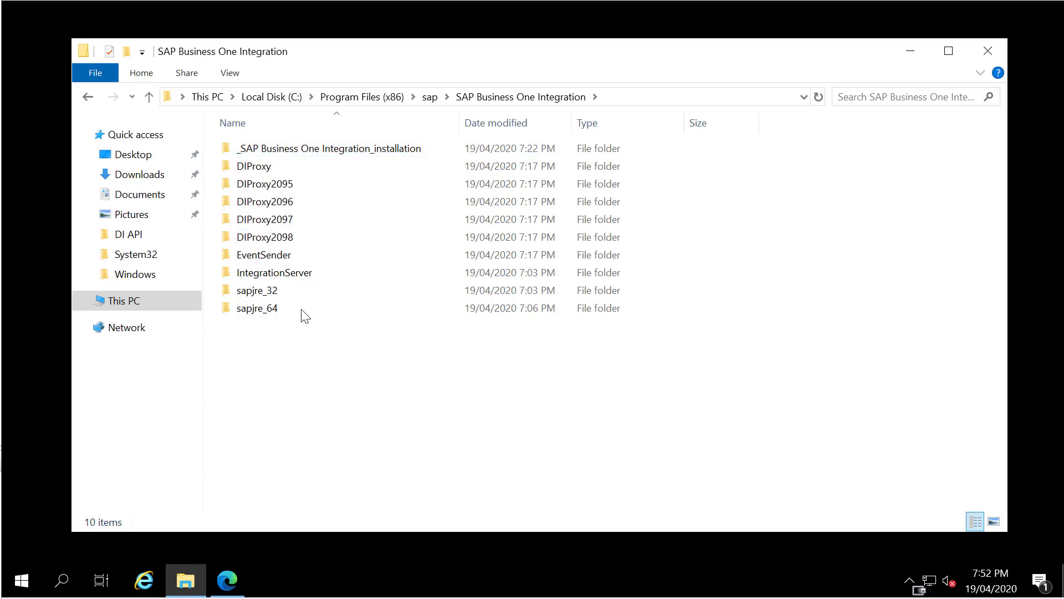
click(281, 289)
double_click(277, 278)
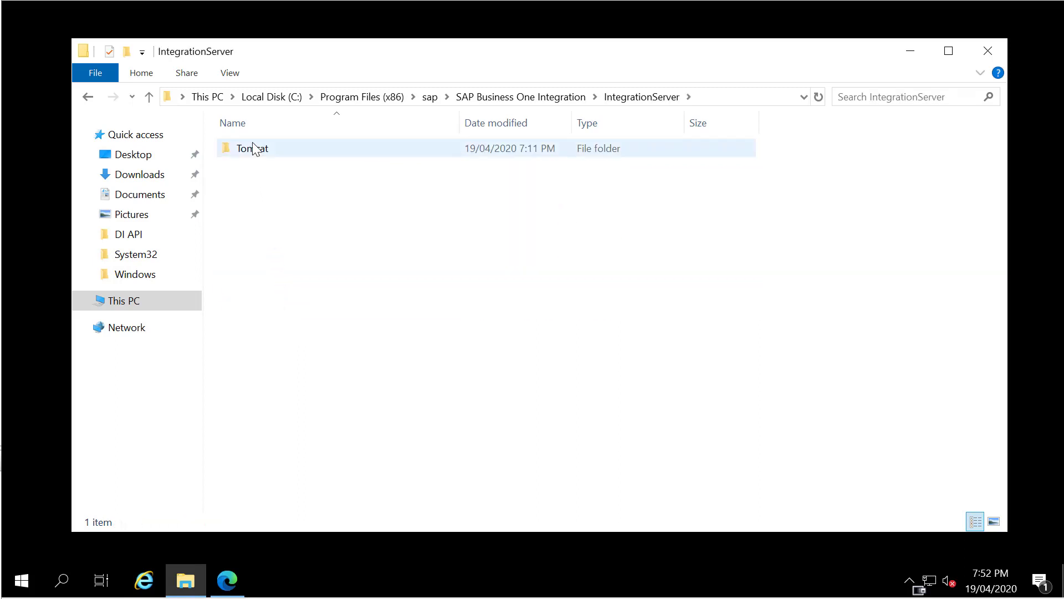
double_click(253, 150)
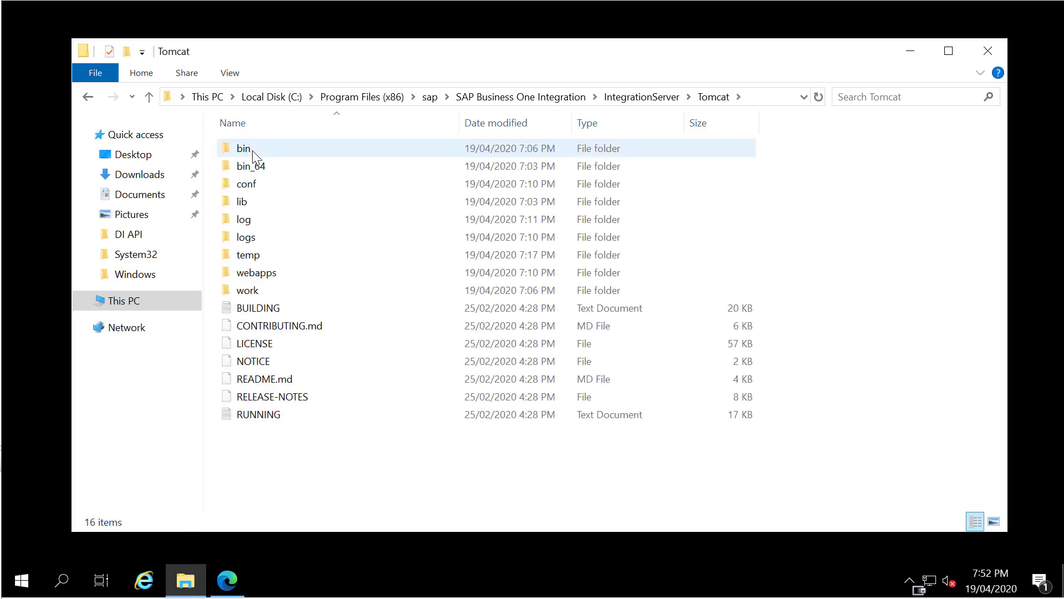
click(270, 276)
double_click(271, 277)
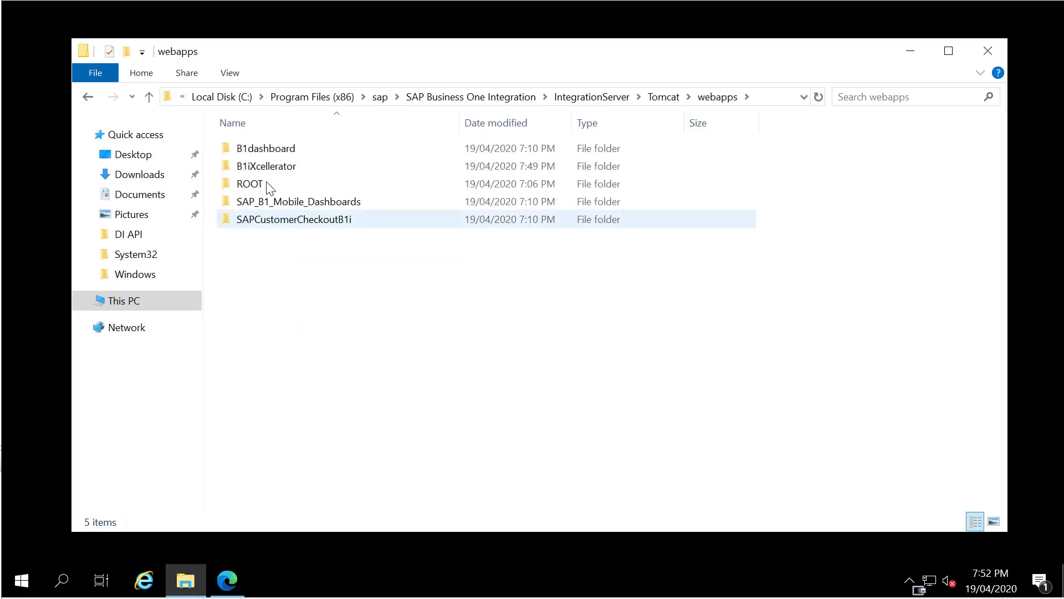
double_click(268, 169)
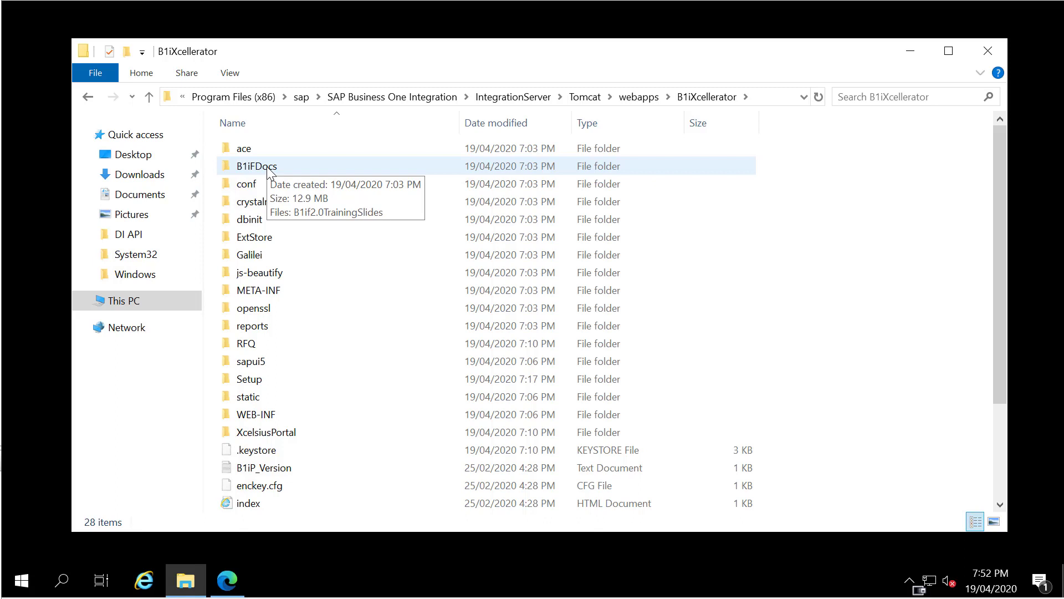
- Look over the .keystore and xcellerator.cfg files, then go up to the SAP Business One Integration folder
scroll(281, 316, down, 3)
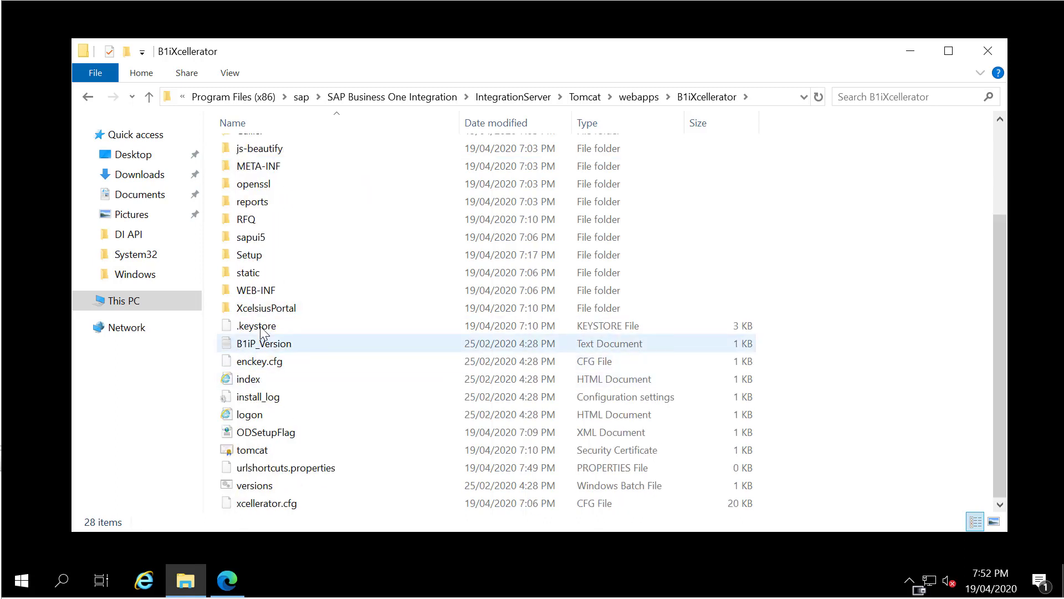
click(263, 331)
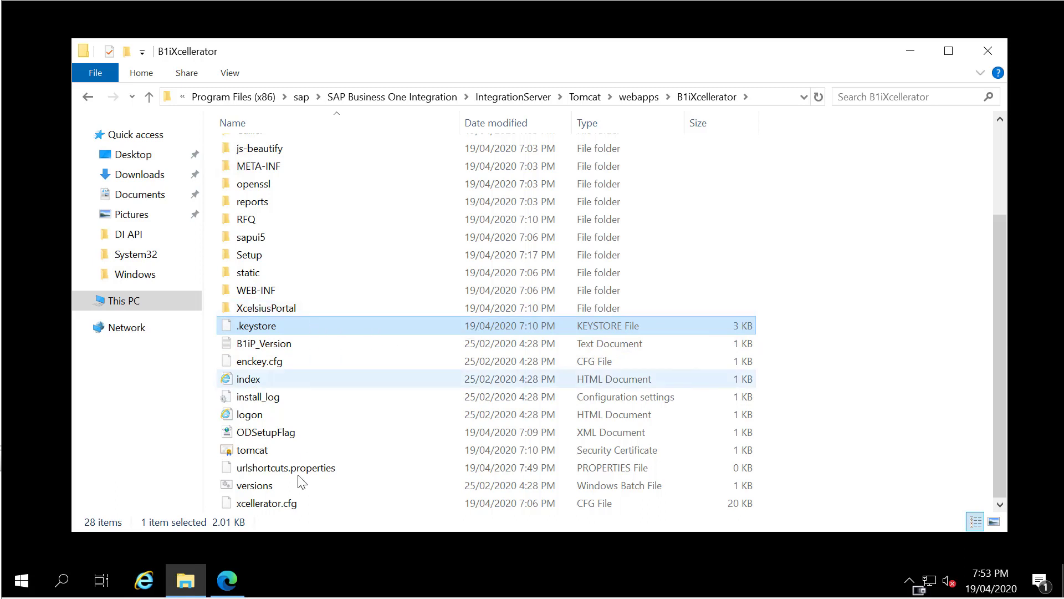
click(270, 502)
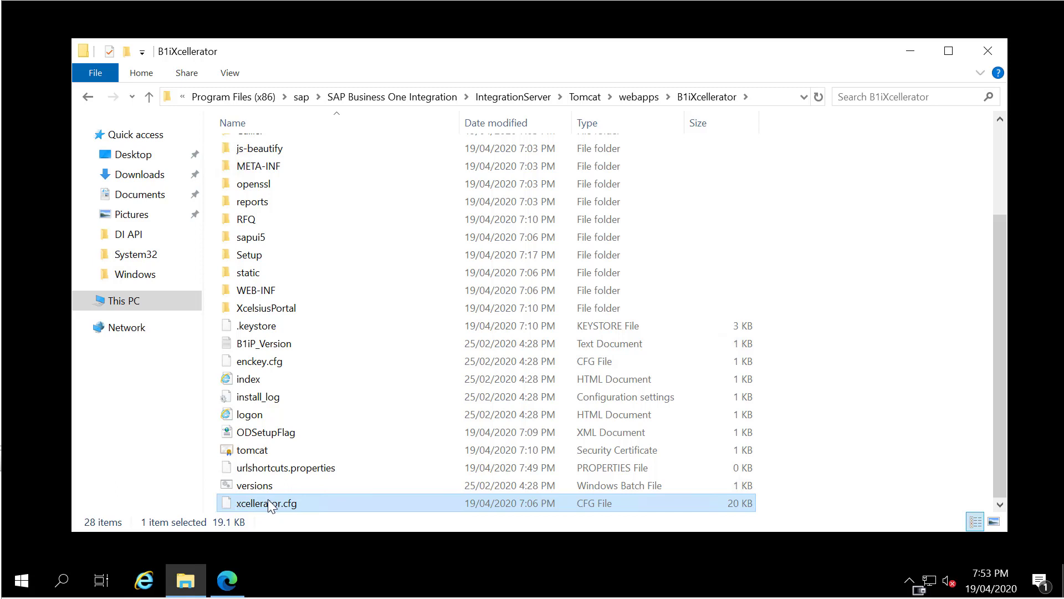
scroll(270, 502, up, 3)
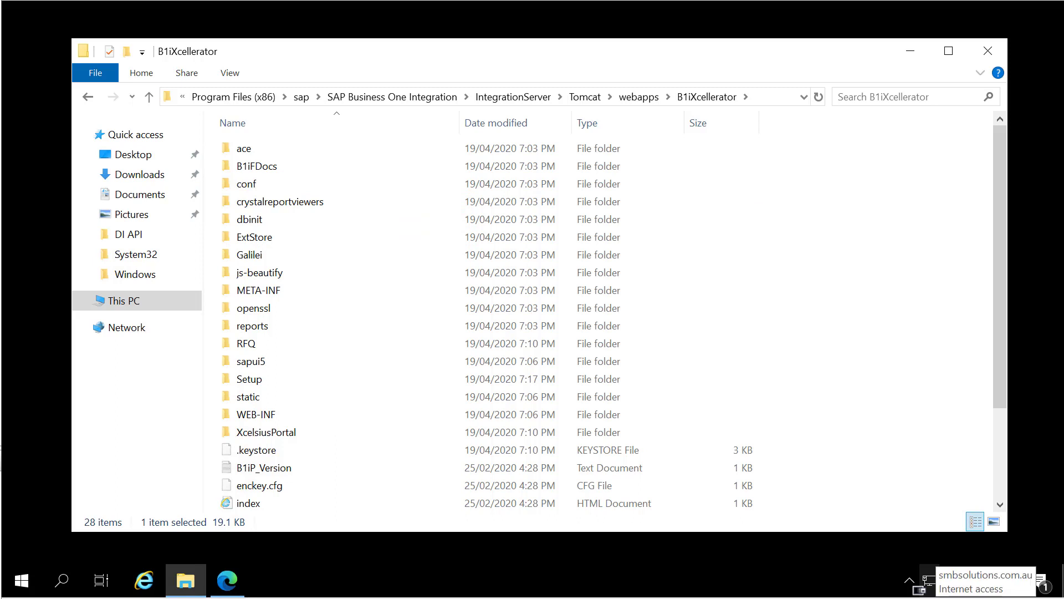
key(alt+Up)
key(alt+Up)
key(alt+Up)
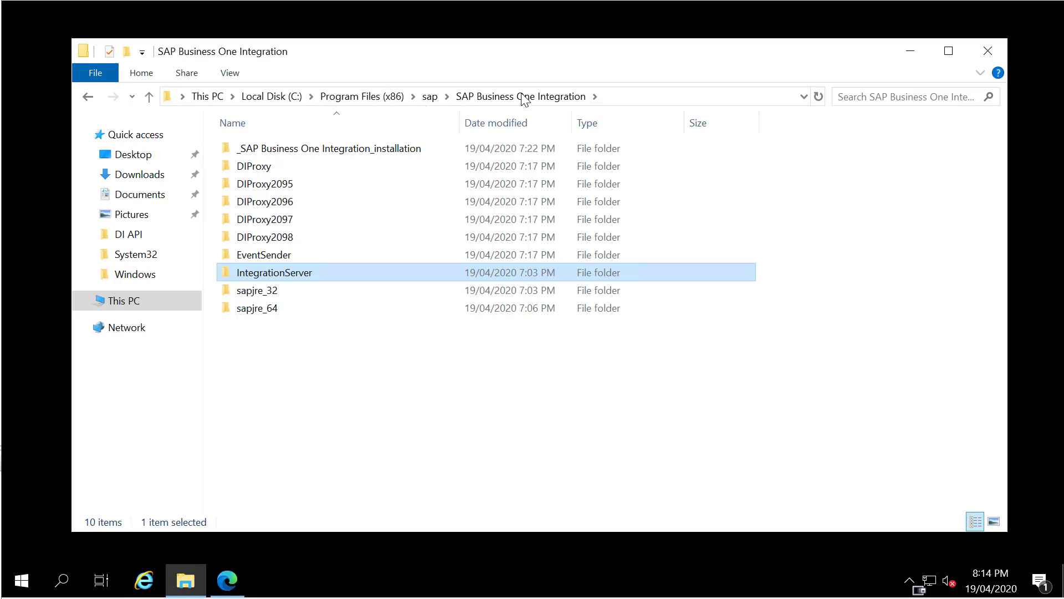
- Open IntegrationServer\Tomcat\conf and bring up the context menu for server.xml
double_click(294, 275)
double_click(266, 152)
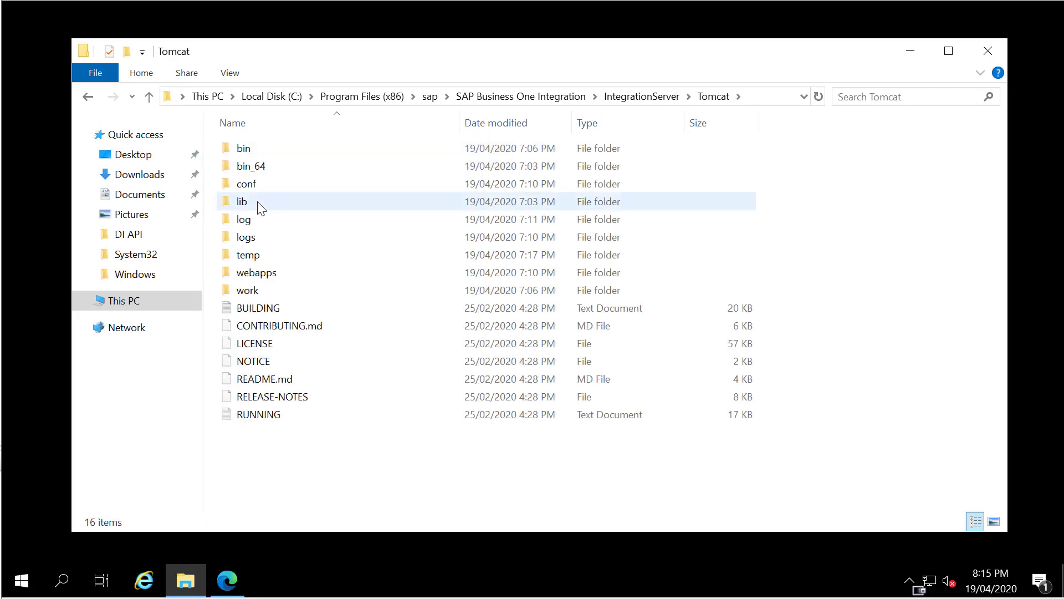
double_click(247, 184)
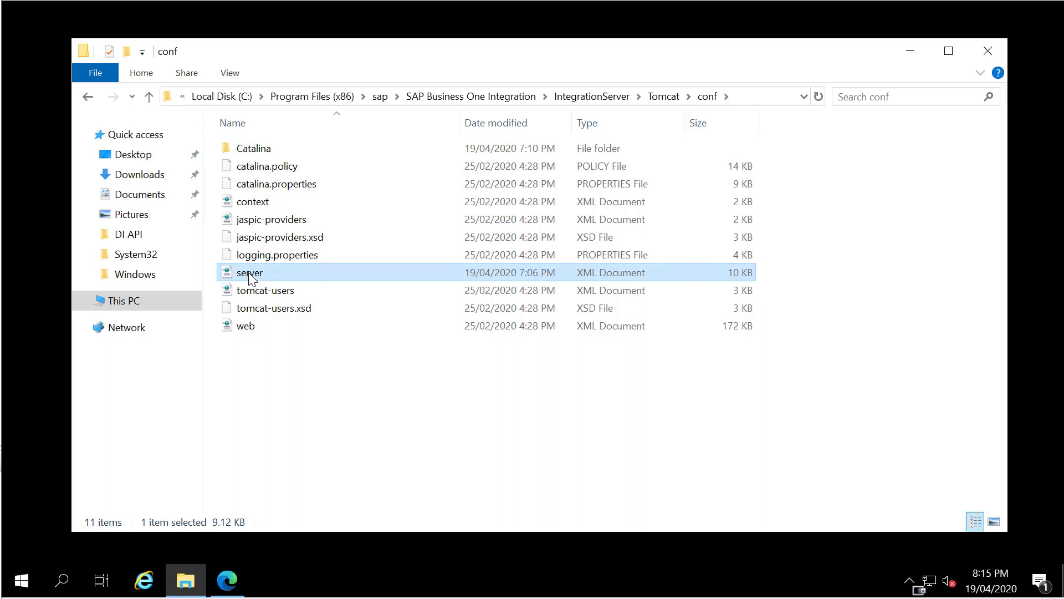
right_click(250, 277)
- Open server.xml in Notepad++ and scroll to the 8080 and 8443 Connector definitions
click(308, 320)
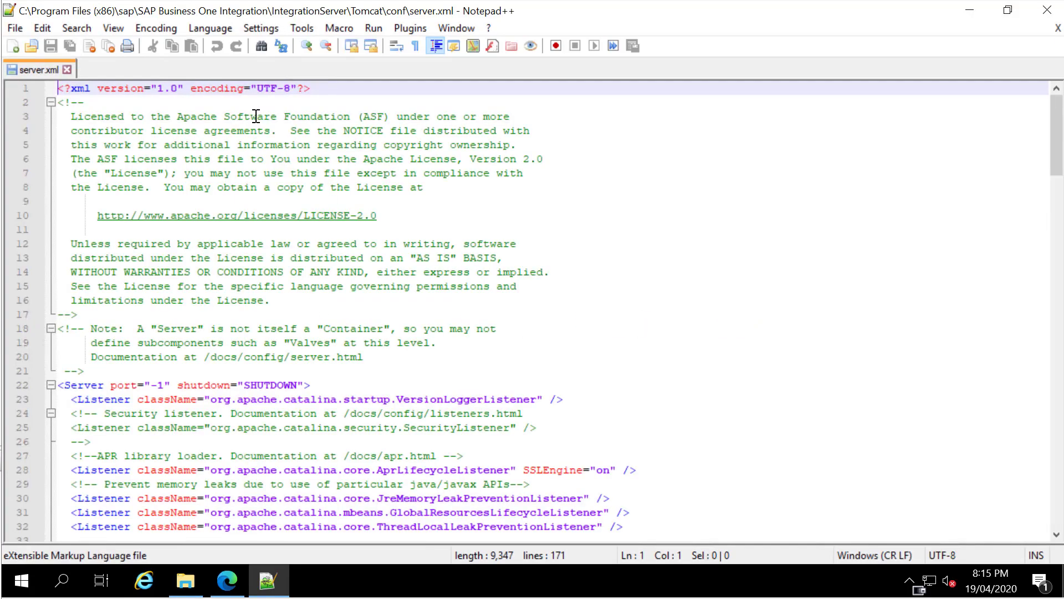
scroll(404, 260, down, 1)
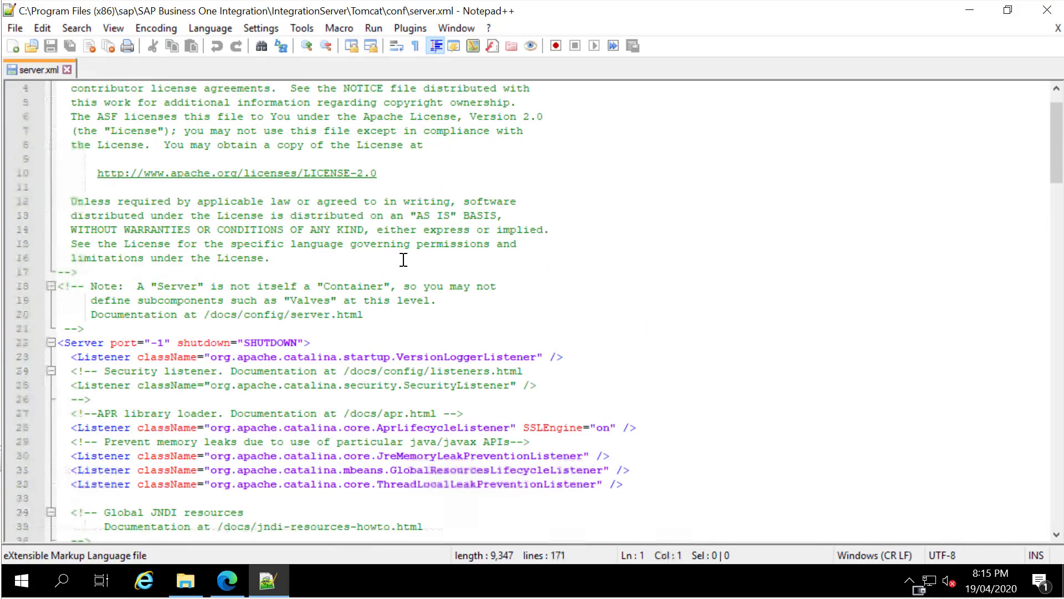
scroll(400, 262, down, 6)
click(396, 263)
scroll(394, 269, down, 4)
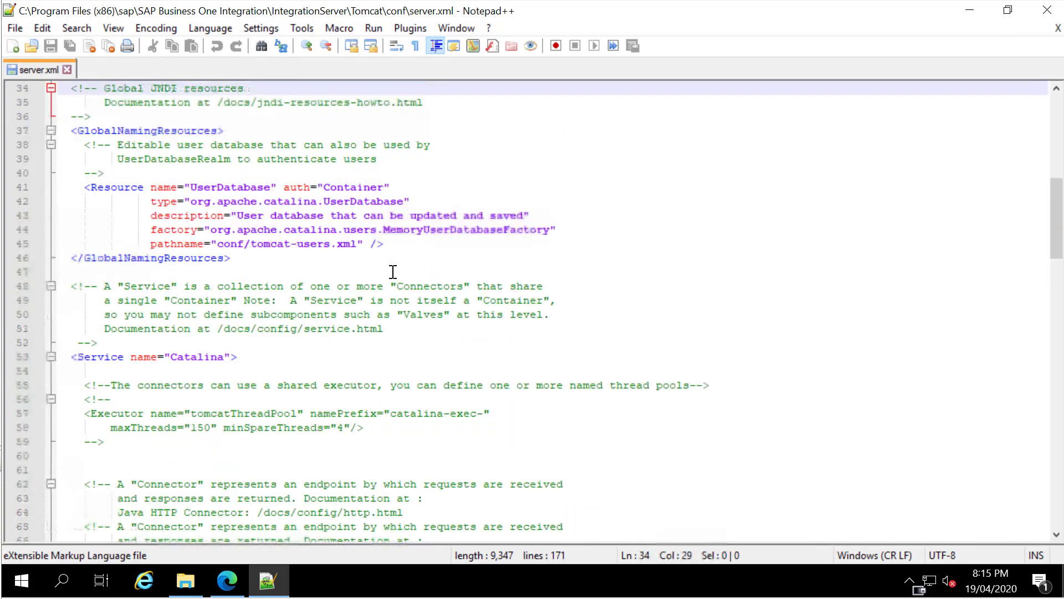
scroll(393, 272, down, 12)
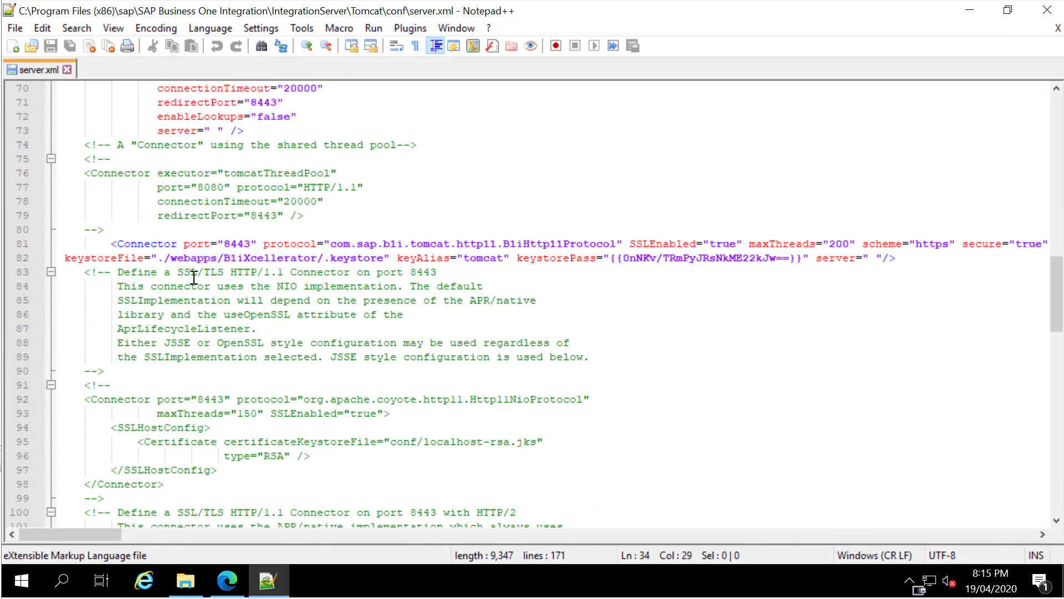
scroll(194, 277, up, 4)
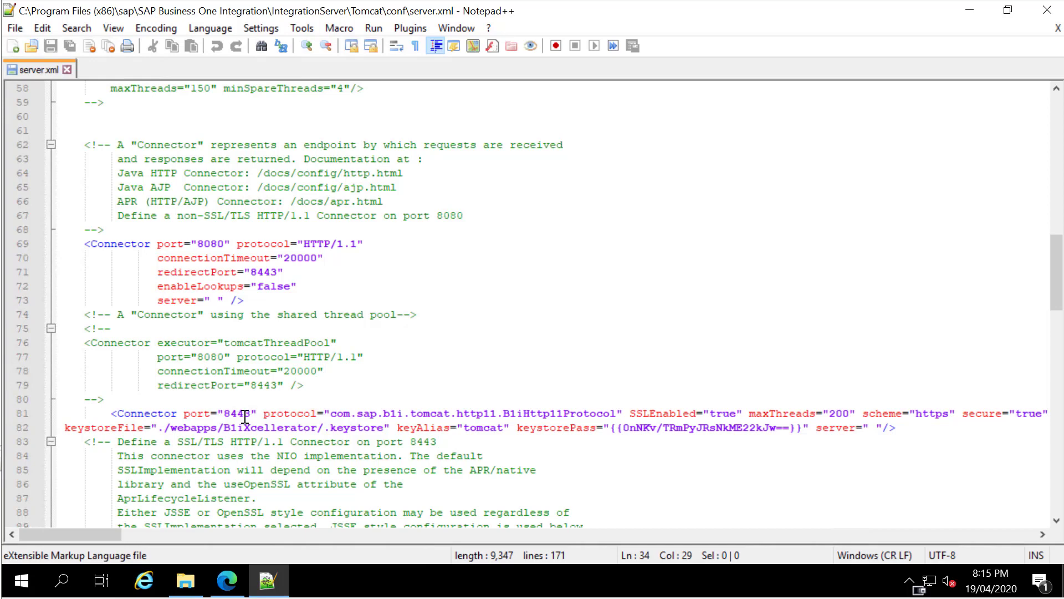
- Change the HTTP connector to port 80 with redirectPort 443, and the HTTPS connector to 443
click(212, 244)
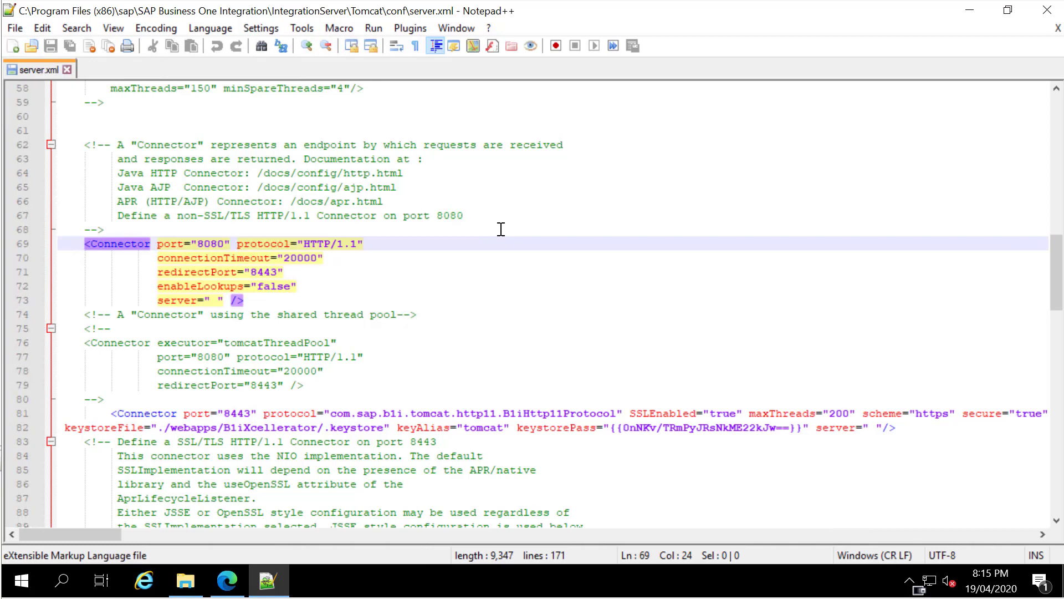
key(BackSpace)
key(BackSpace)
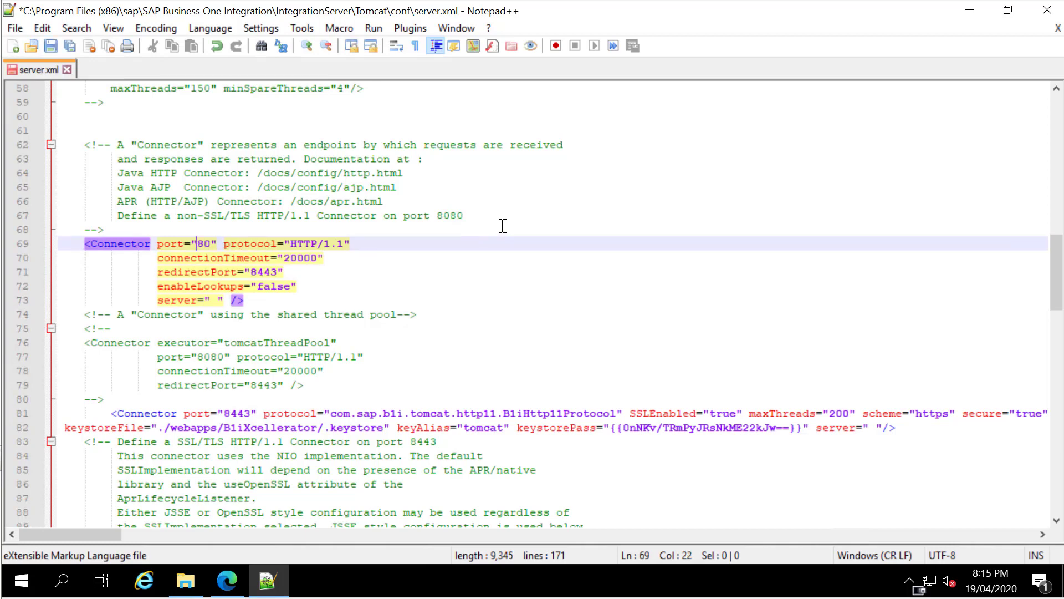
click(252, 272)
key(BackSpace)
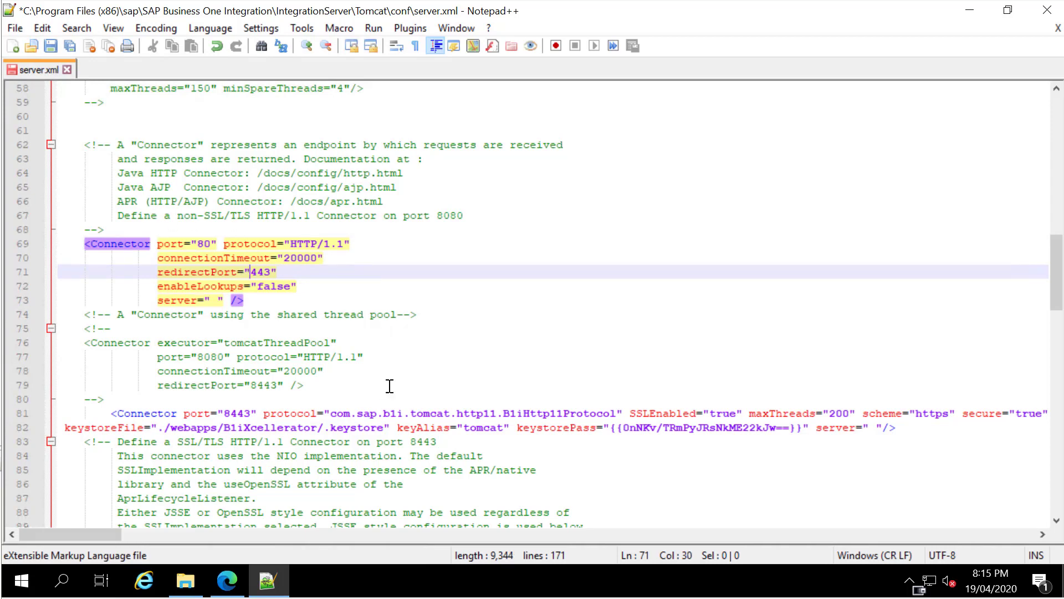
click(230, 413)
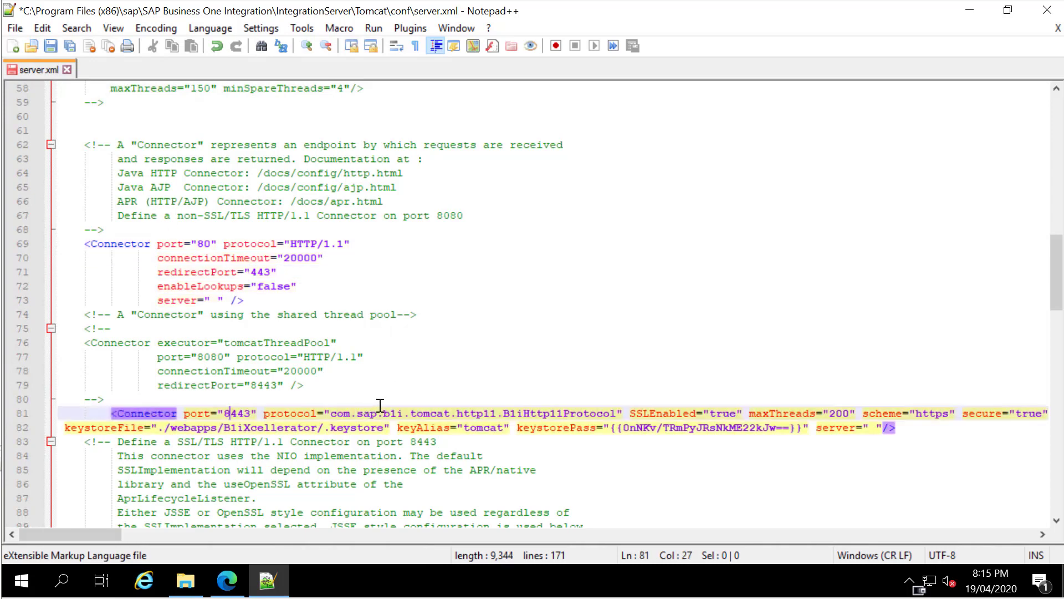
key(BackSpace)
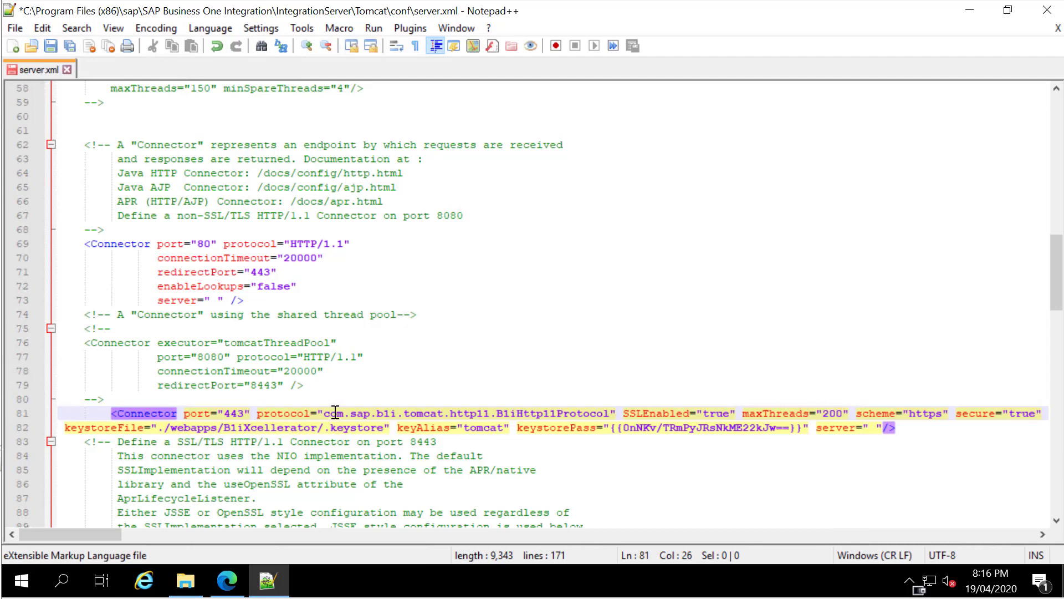
scroll(336, 413, down, 6)
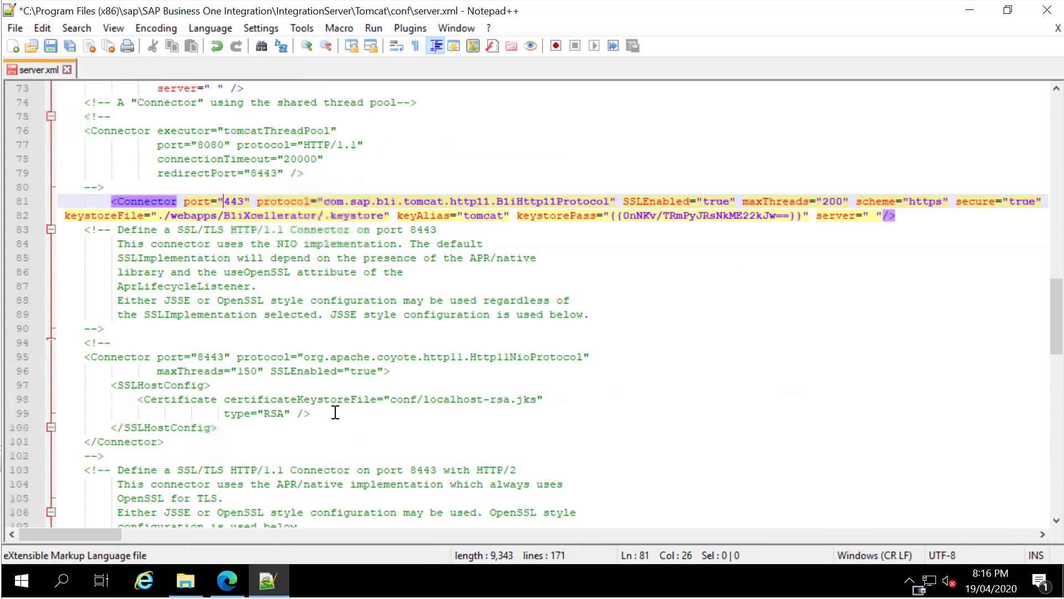
scroll(335, 413, up, 3)
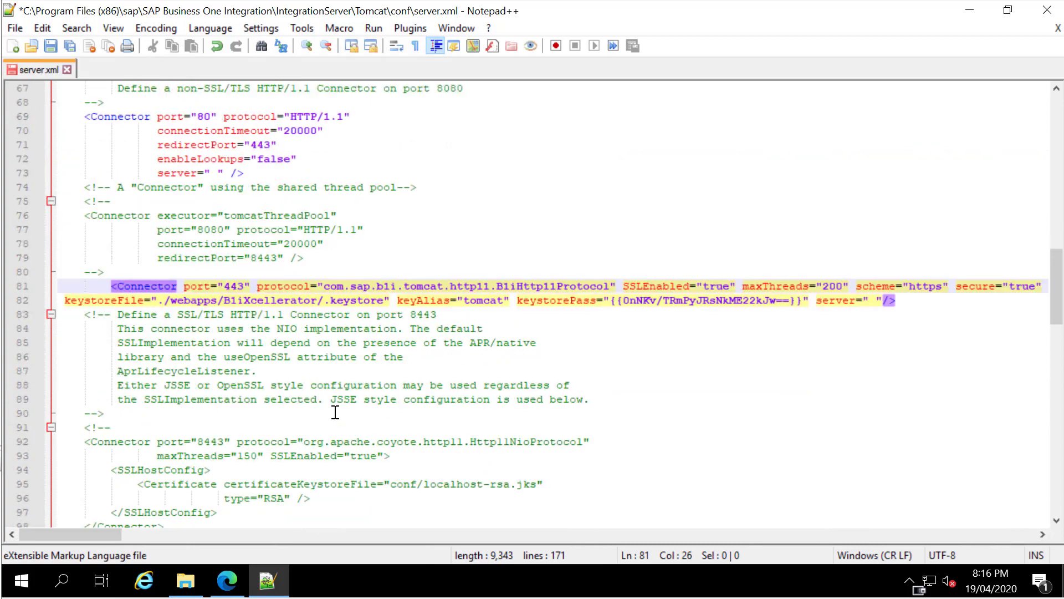
scroll(335, 413, up, 3)
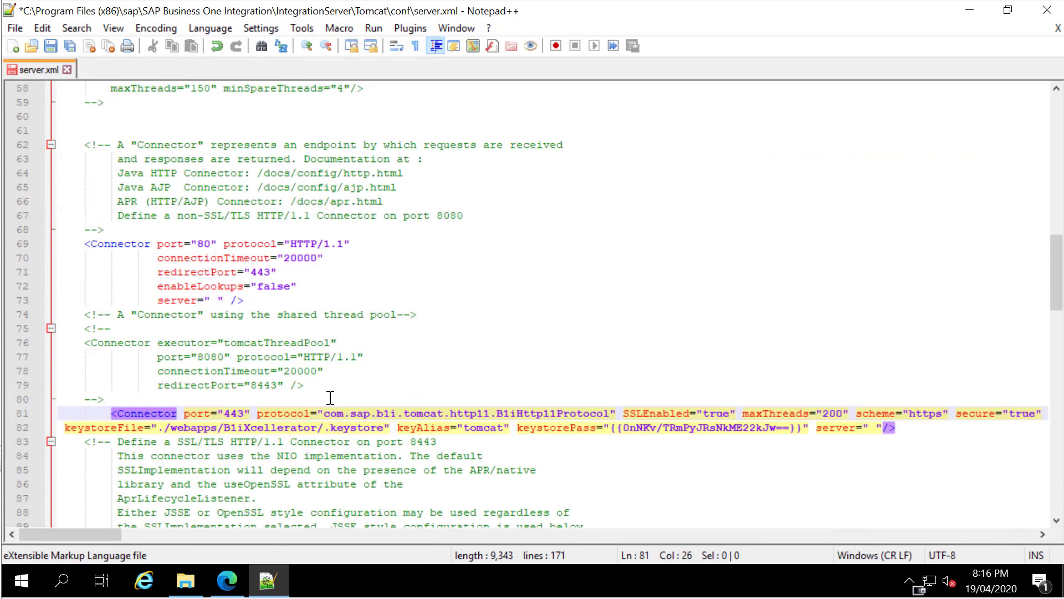
- Save server.xml after relaunching Notepad++ as Administrator and approving the UAC prompt
click(49, 46)
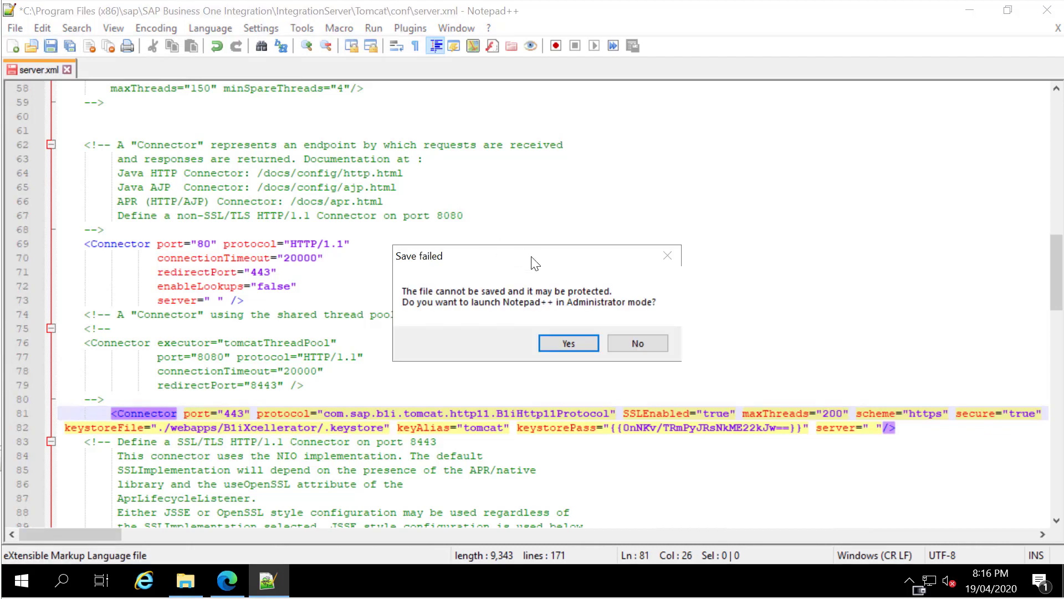
click(571, 344)
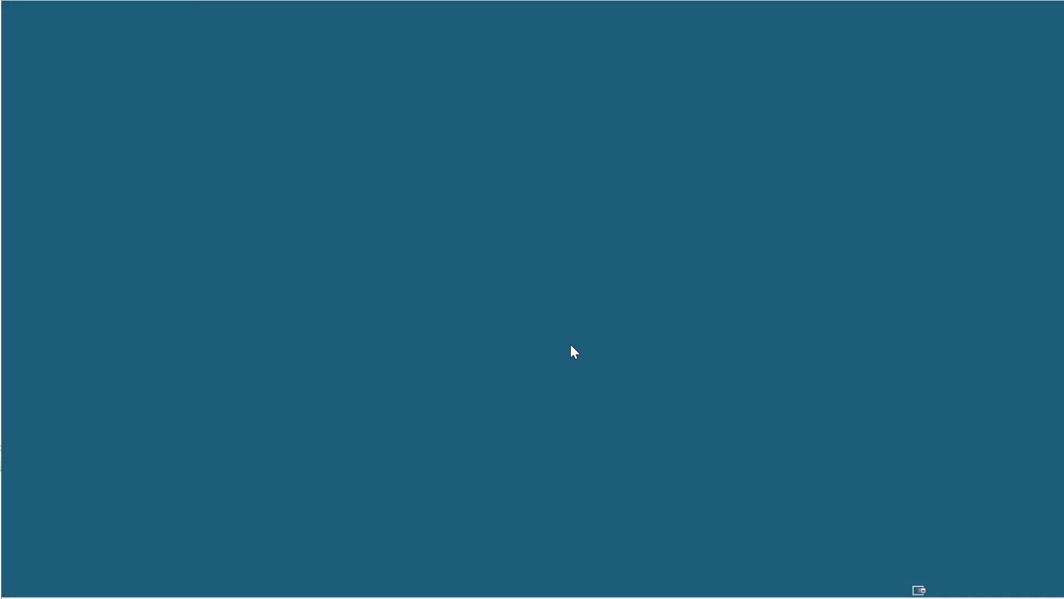
click(468, 404)
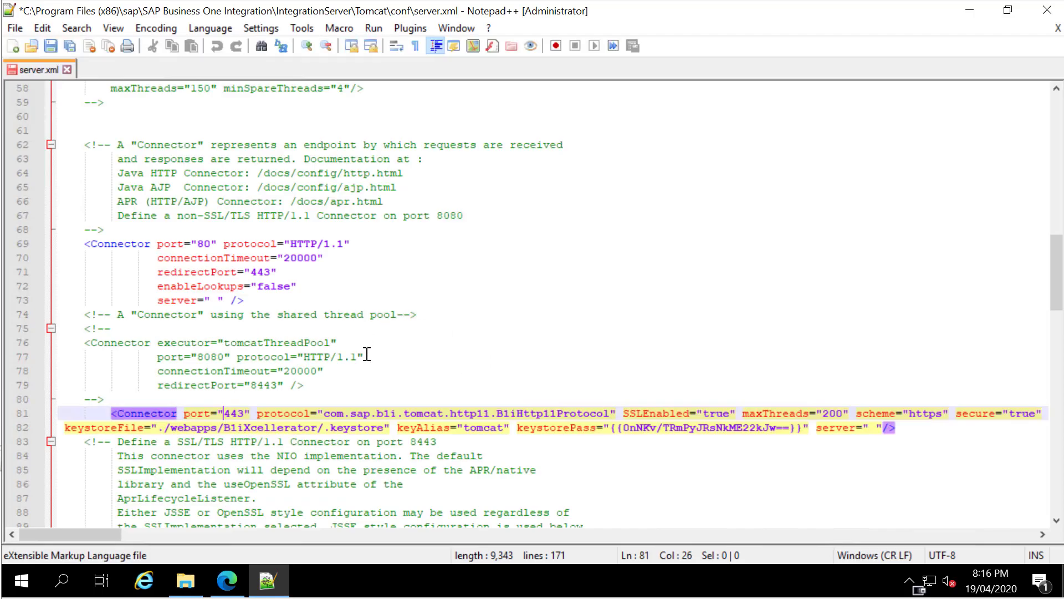
click(49, 49)
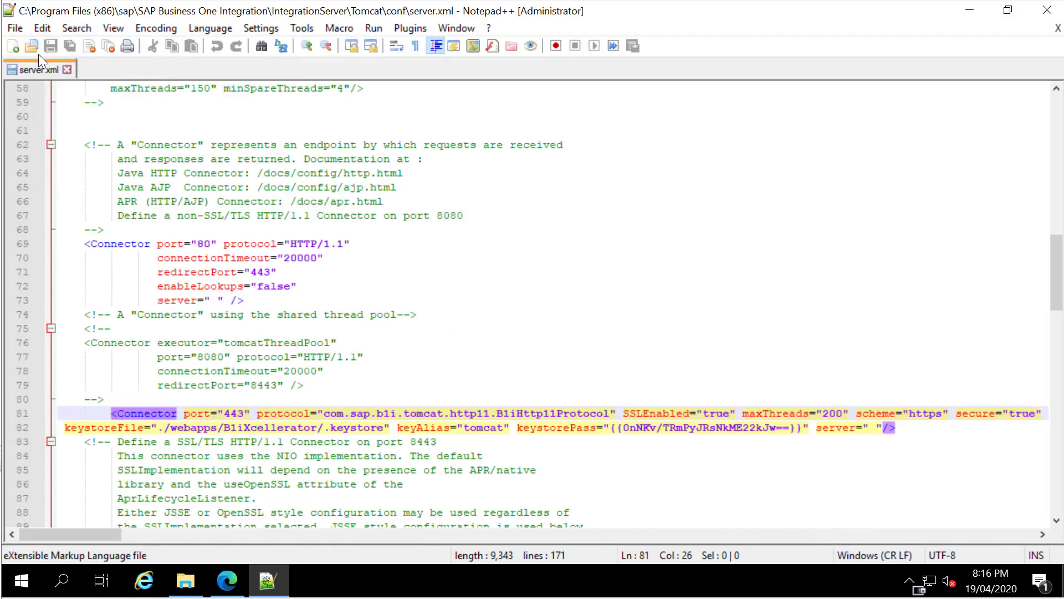
- Navigate Explorer to Tomcat\webapps\B1iXcellerator
click(186, 580)
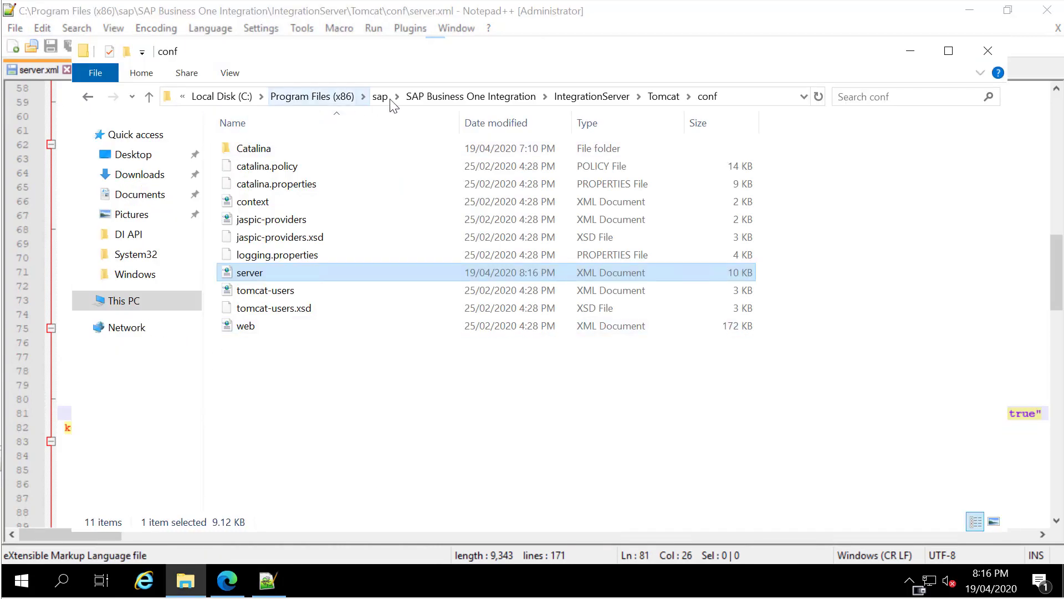
click(615, 99)
double_click(277, 153)
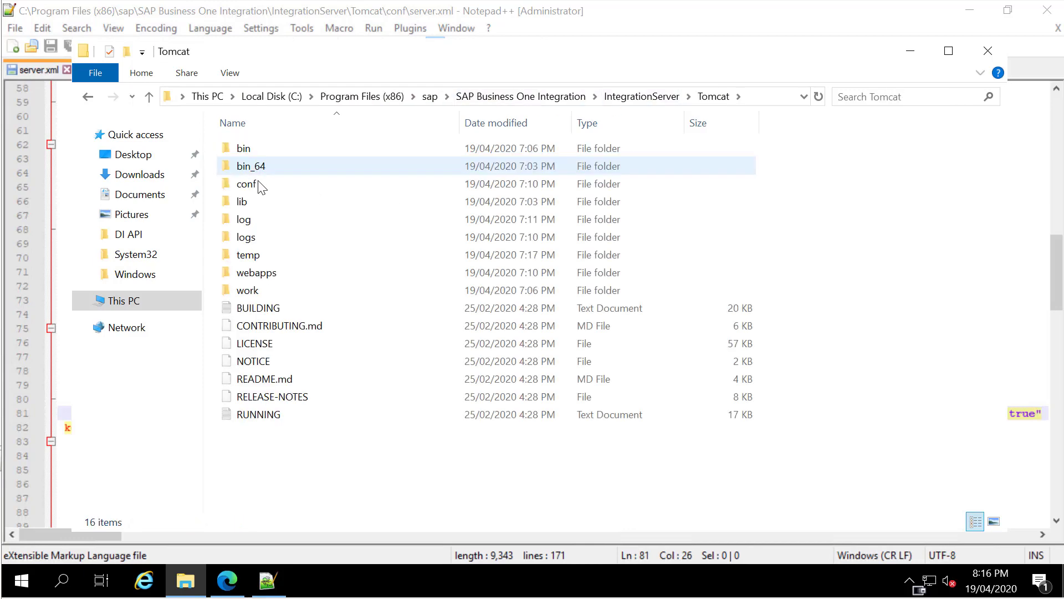
click(260, 277)
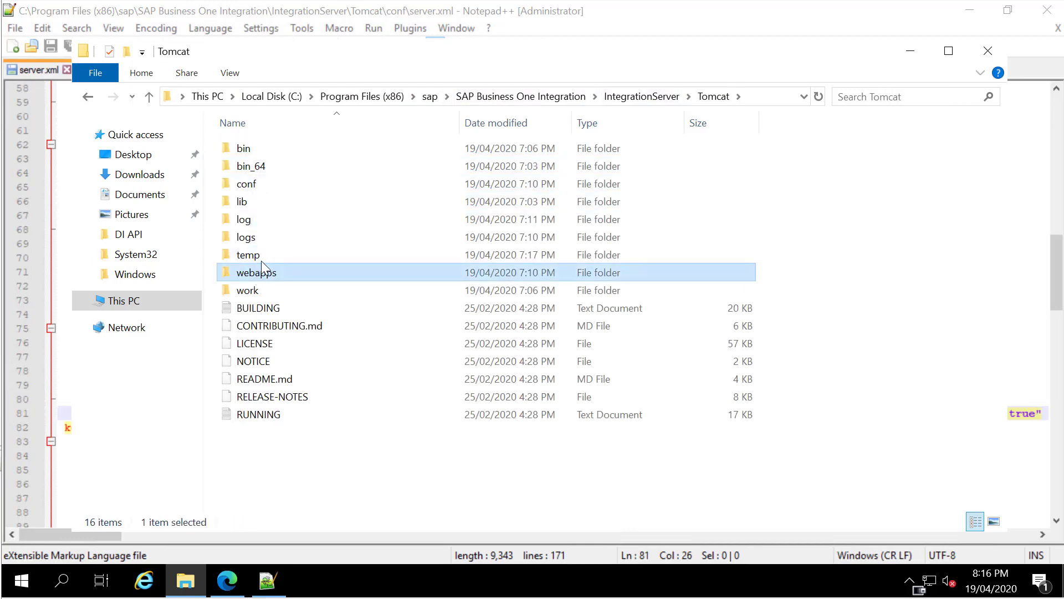
double_click(262, 271)
click(281, 169)
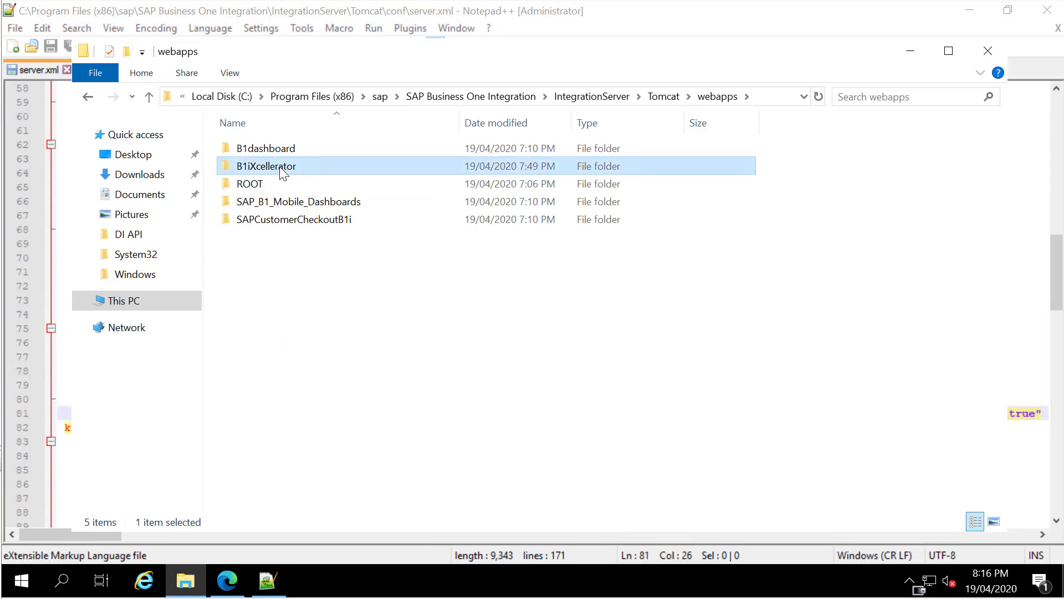
double_click(283, 169)
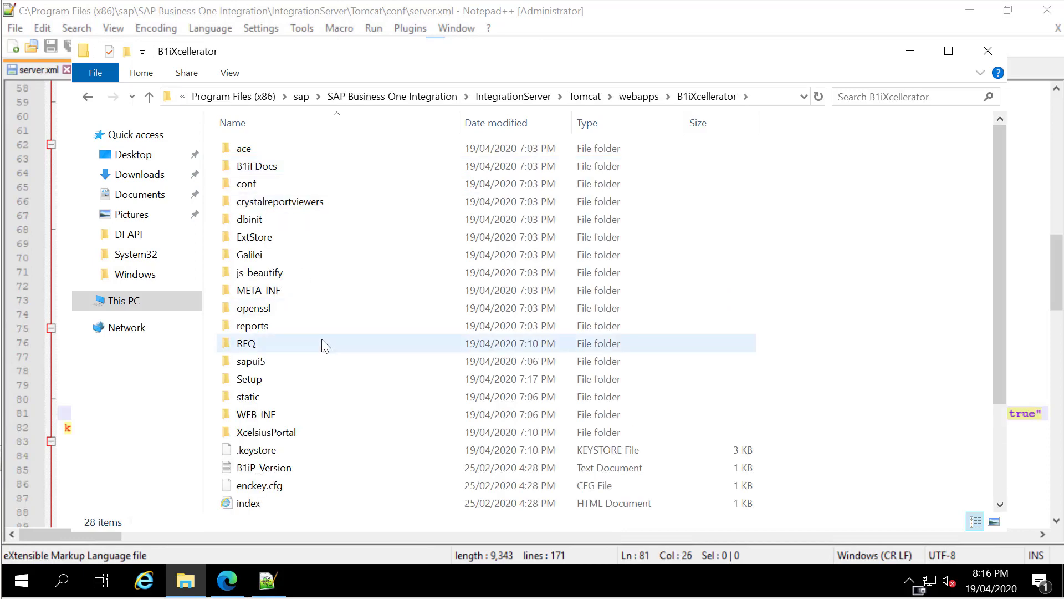
- Open xcellerator.cfg with Edit with Notepad++
scroll(322, 344, down, 3)
click(272, 505)
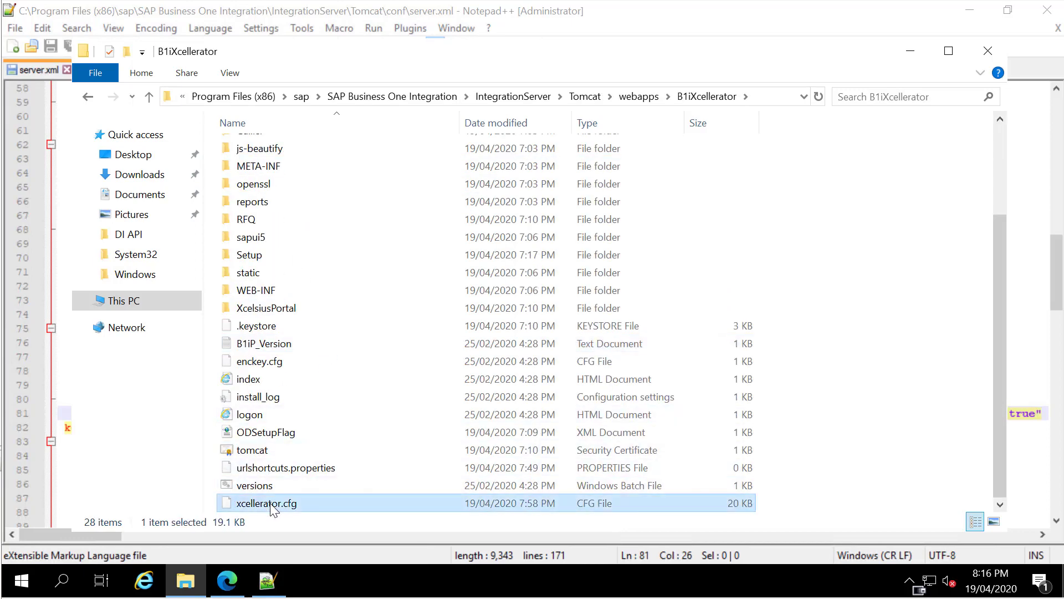
right_click(272, 505)
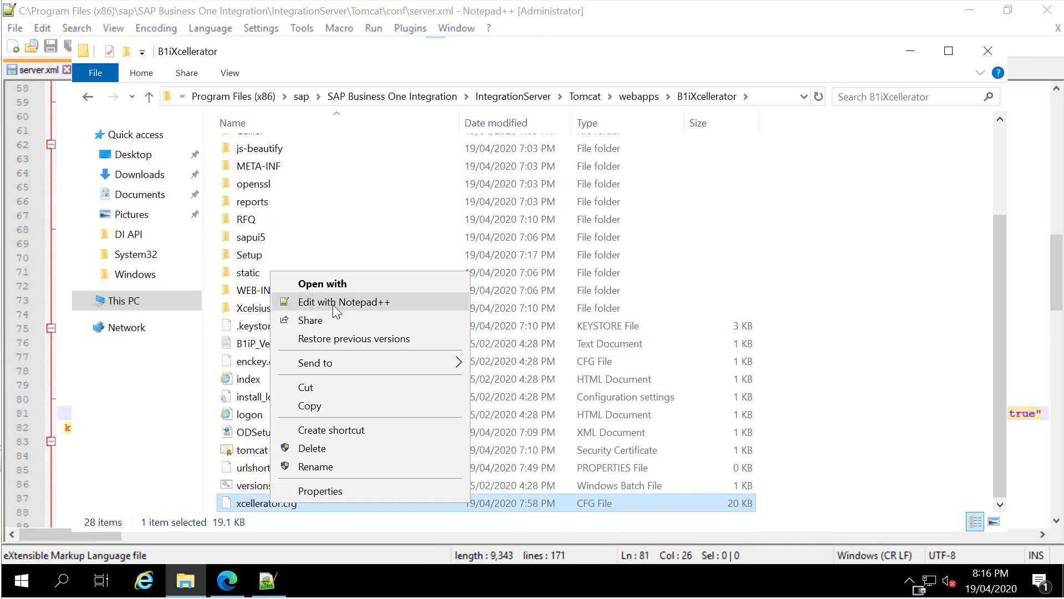
click(333, 305)
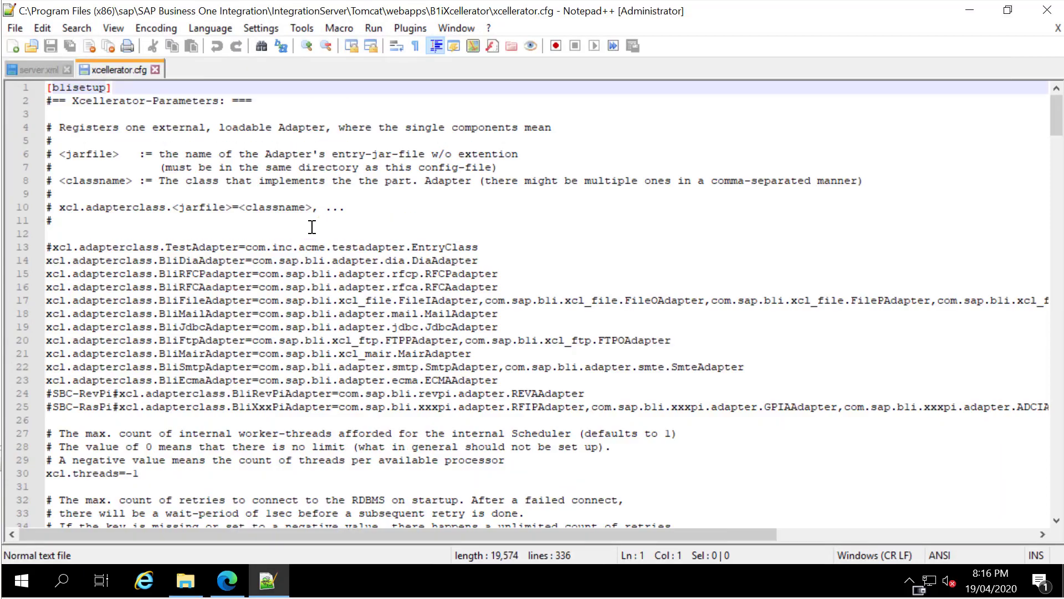
scroll(312, 227, down, 8)
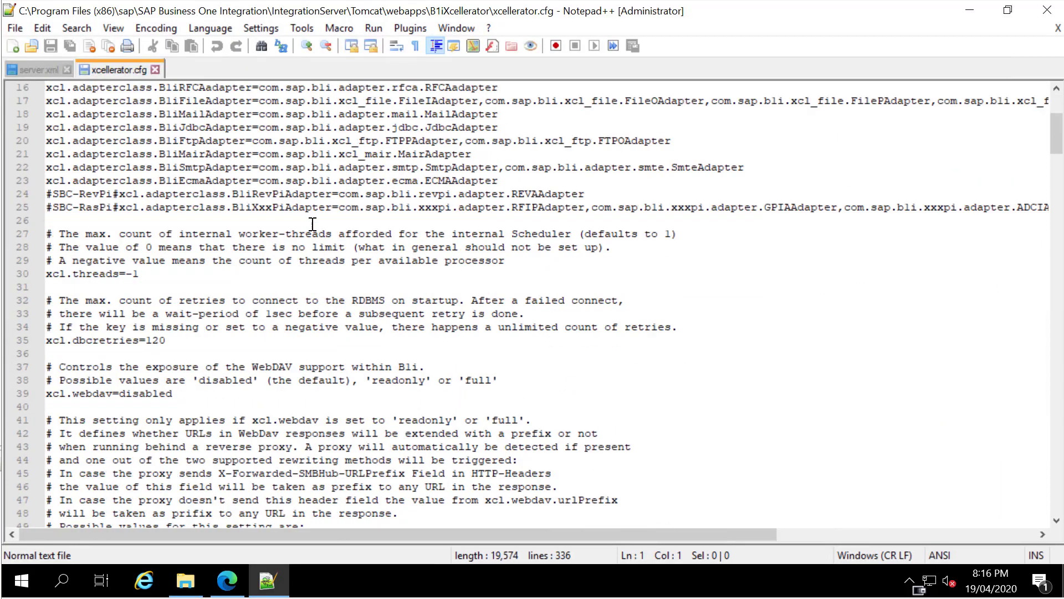
scroll(313, 224, down, 9)
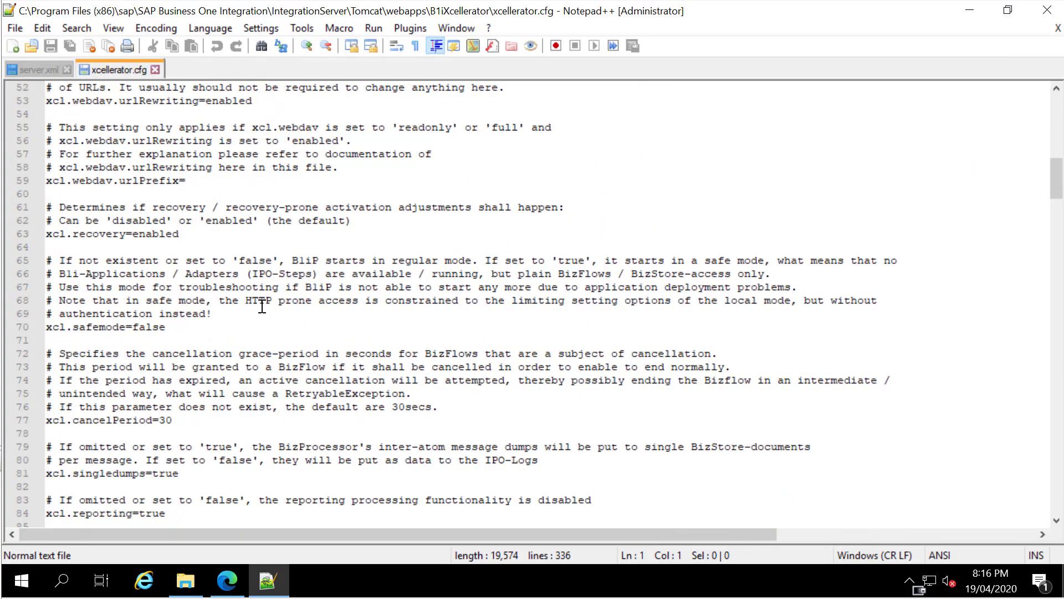
scroll(262, 307, down, 4)
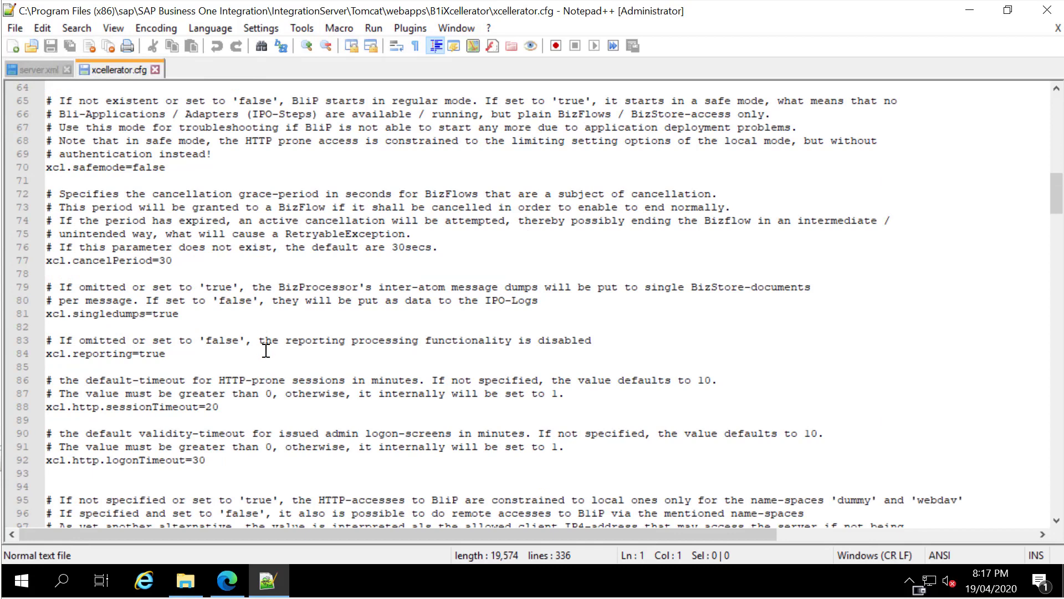
scroll(203, 339, down, 1)
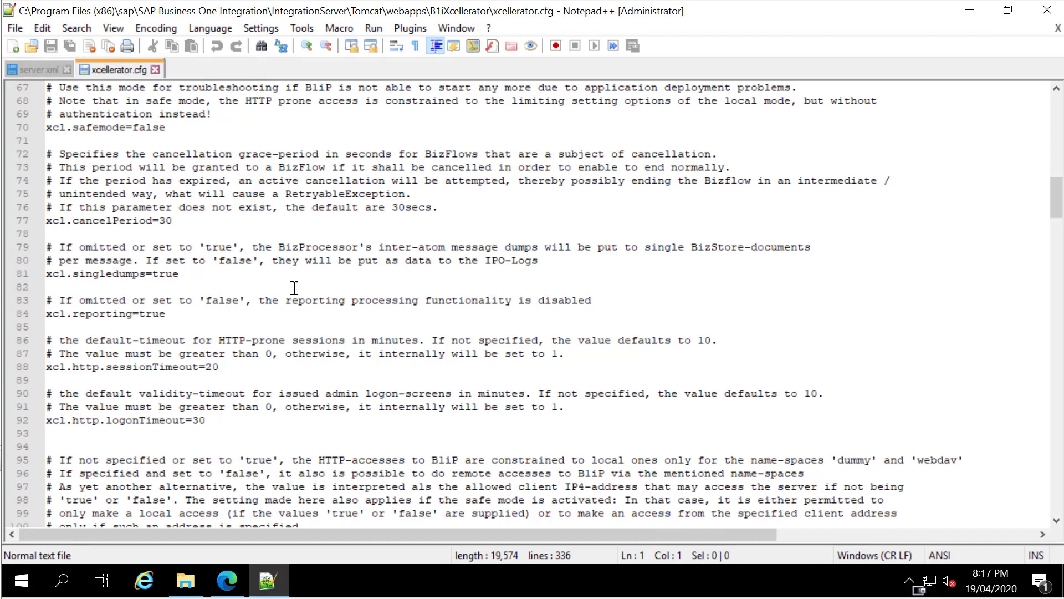
scroll(294, 287, down, 1)
scroll(231, 313, down, 1)
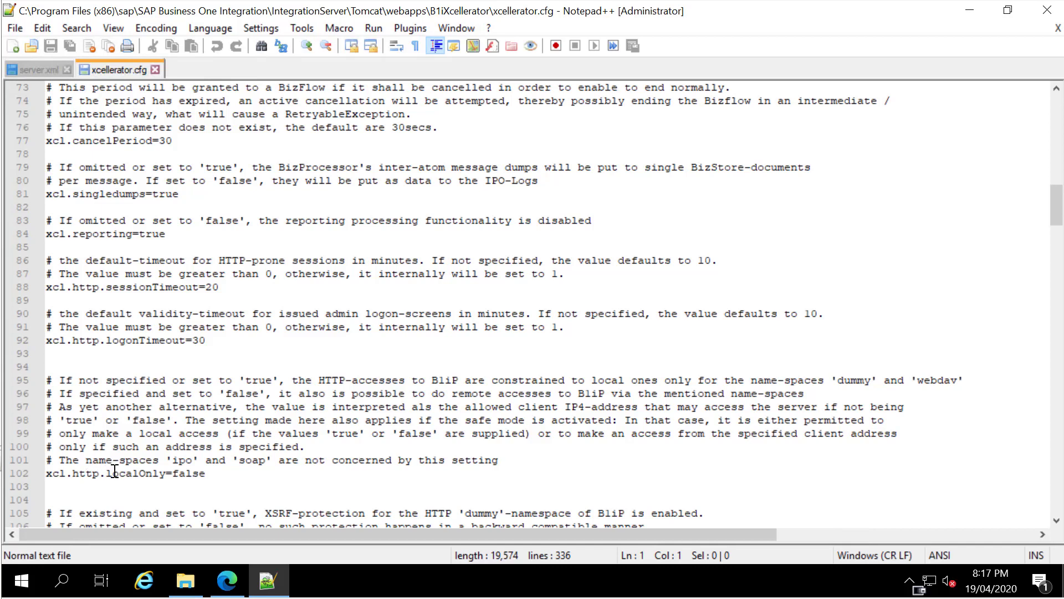
click(173, 473)
drag(173, 473, 210, 472)
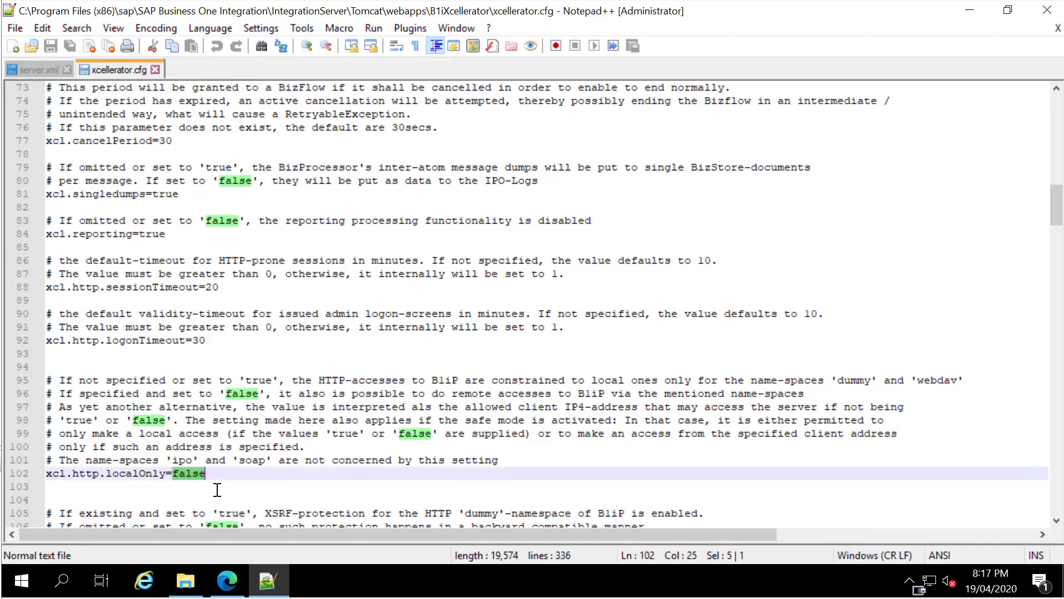
click(211, 478)
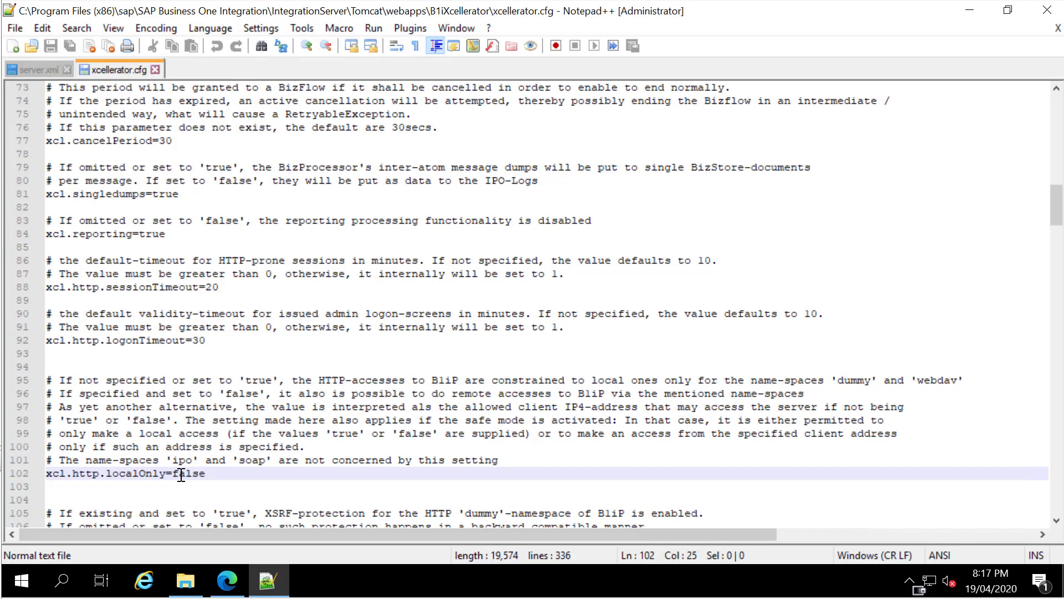
- Close the xcellerator.cfg and server.xml tabs and exit Notepad++
click(1058, 28)
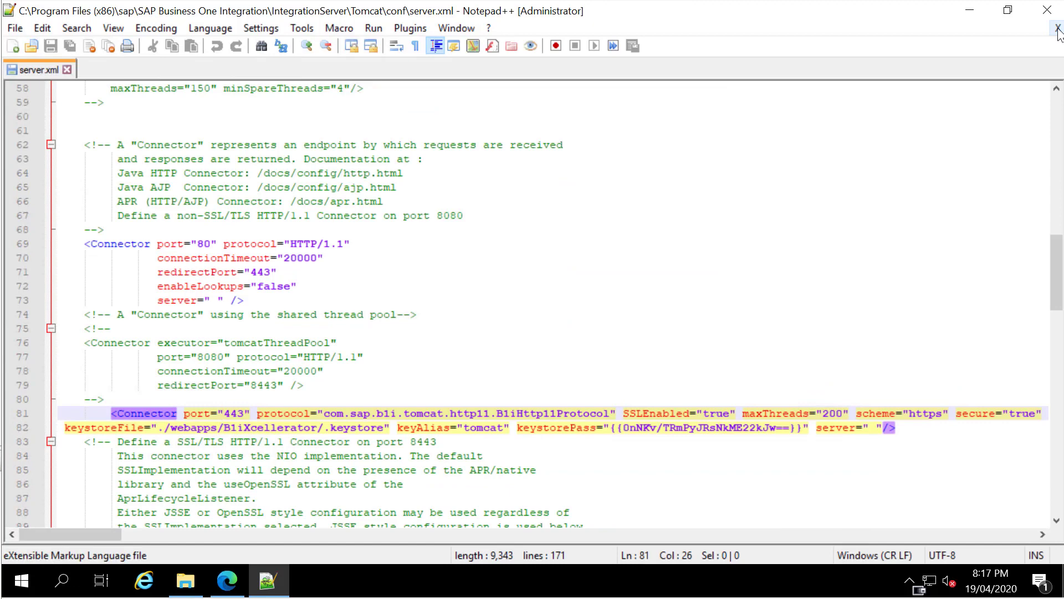
click(1058, 27)
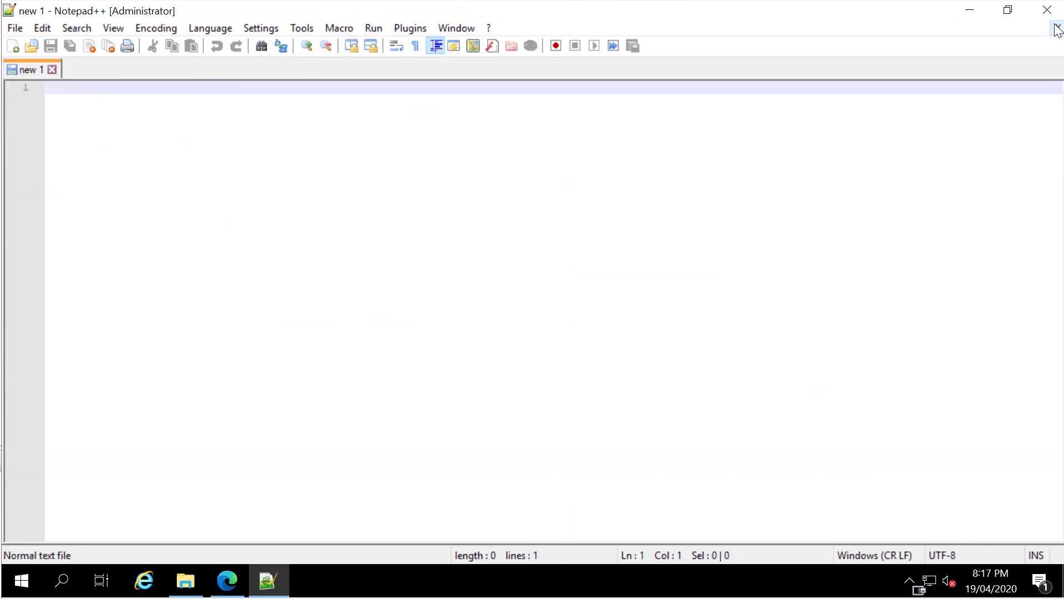
click(1049, 16)
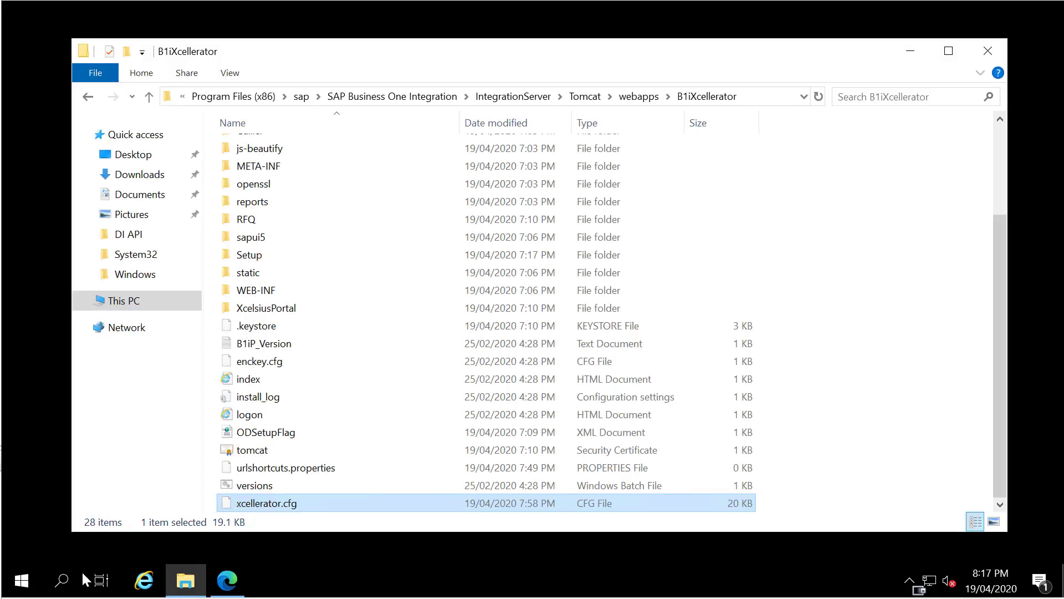
- Launch services.msc from the Run box opened via the Win+X menu
click(16, 586)
right_click(15, 591)
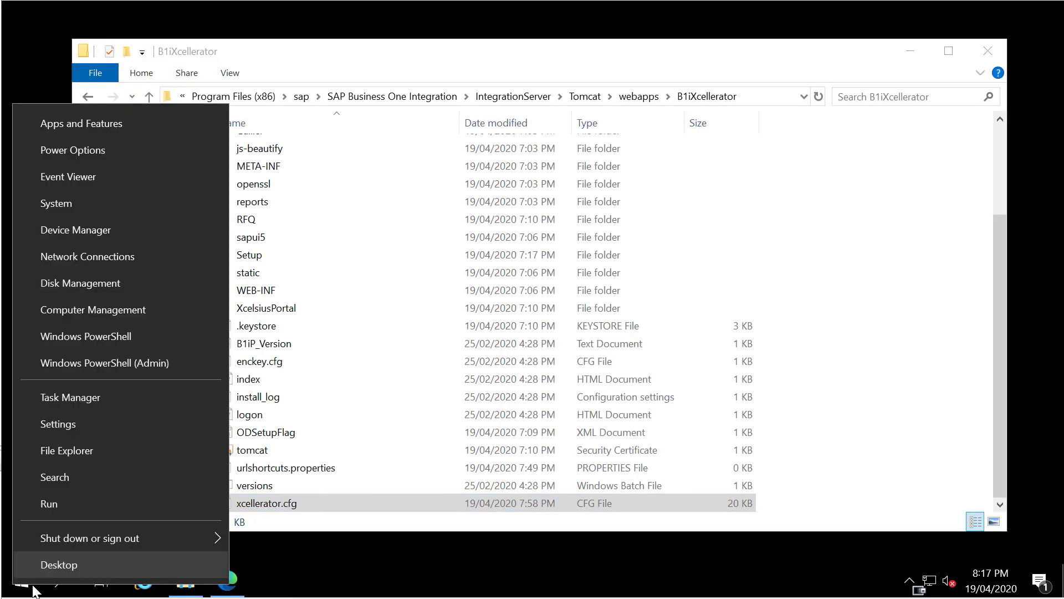
click(86, 502)
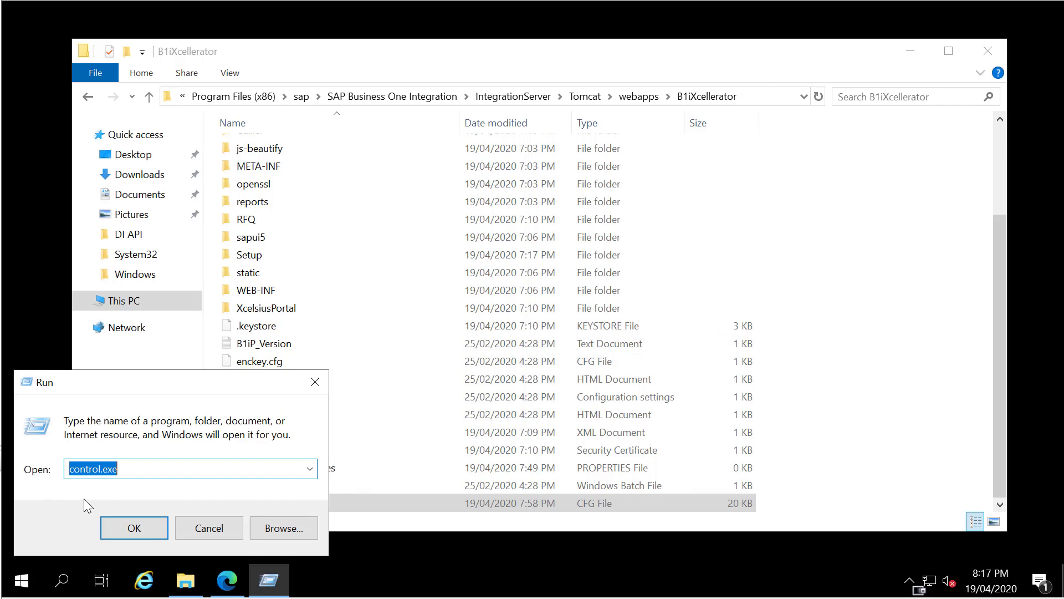
text(service)
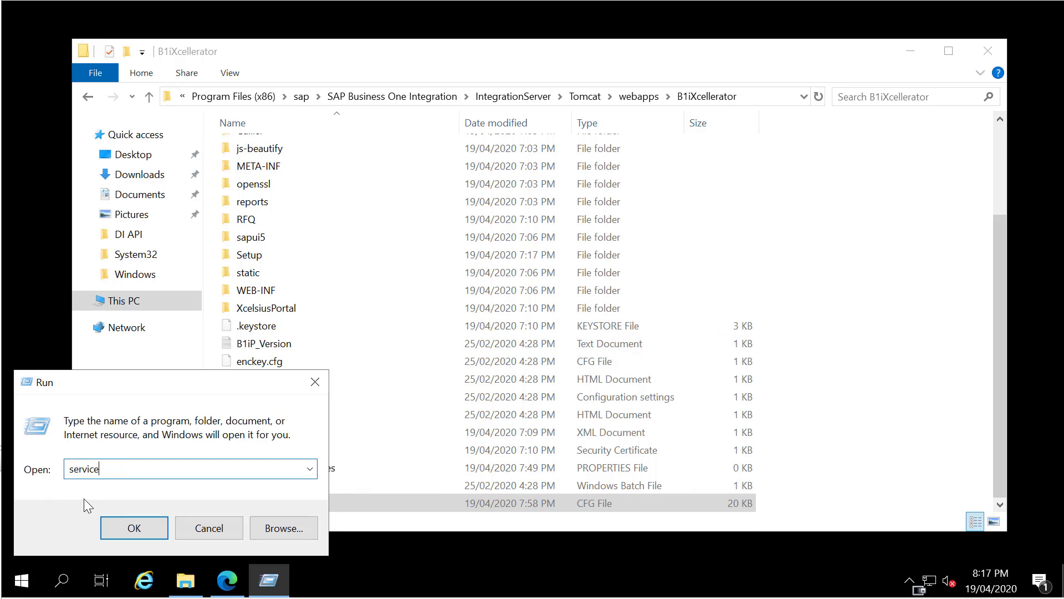
text(s.msc)
key(Return)
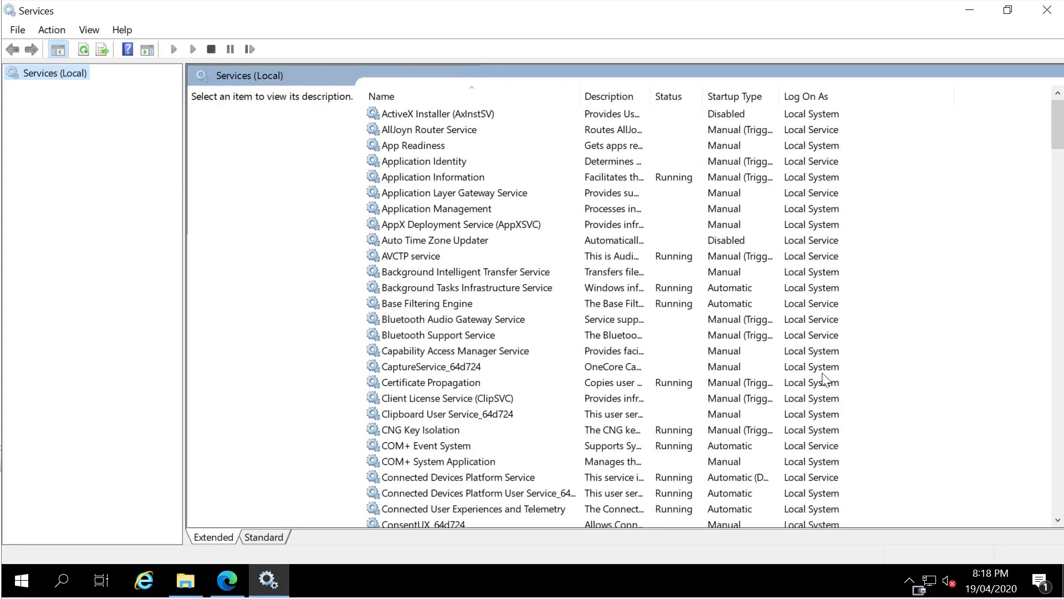
- Scroll the services list and select SAP Business One Integration Service
click(1058, 505)
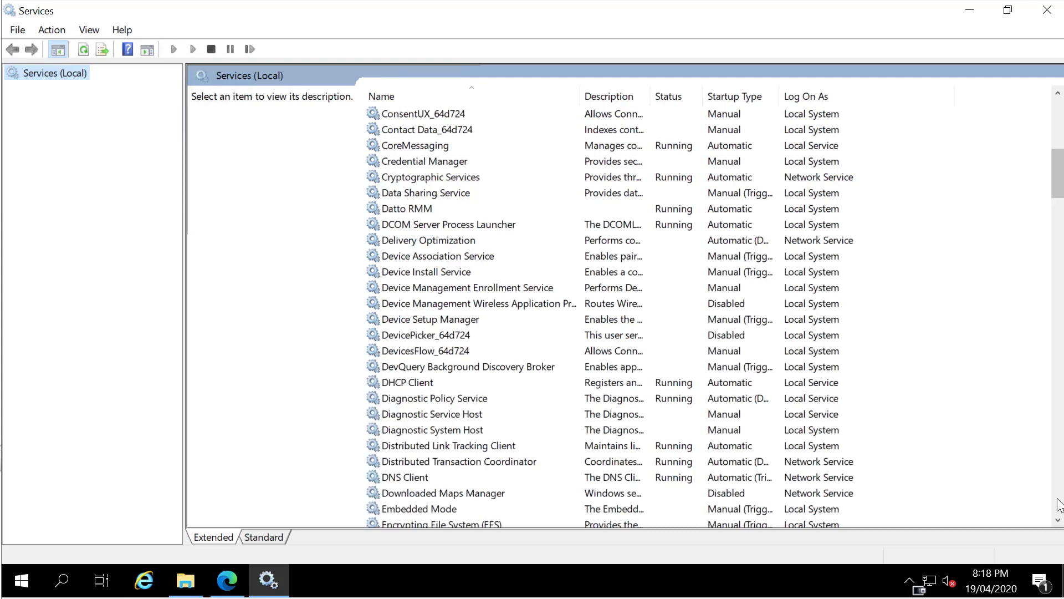
click(1059, 505)
click(1059, 504)
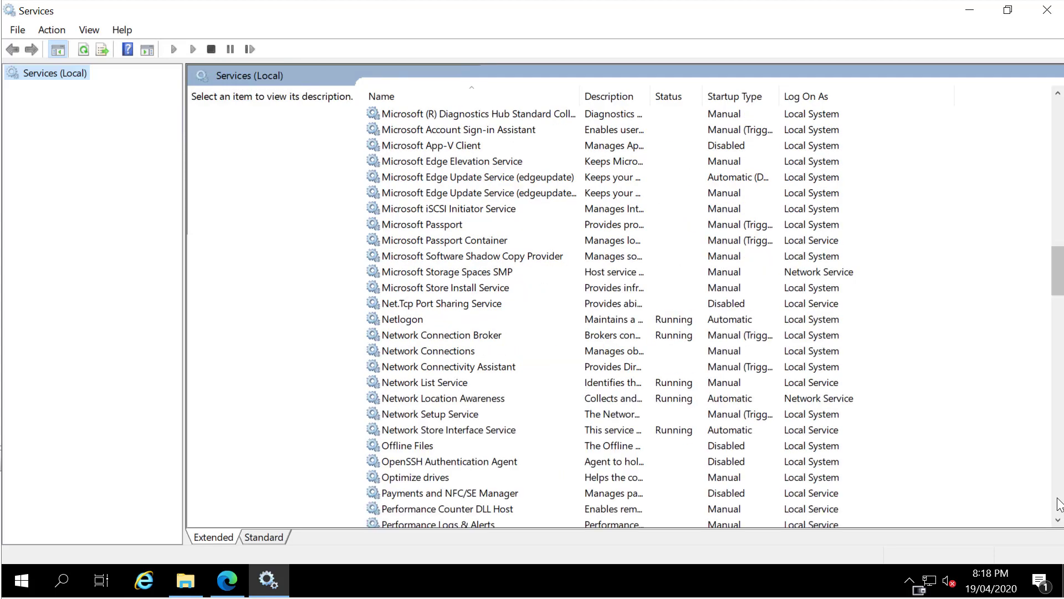
click(1059, 505)
click(1059, 505)
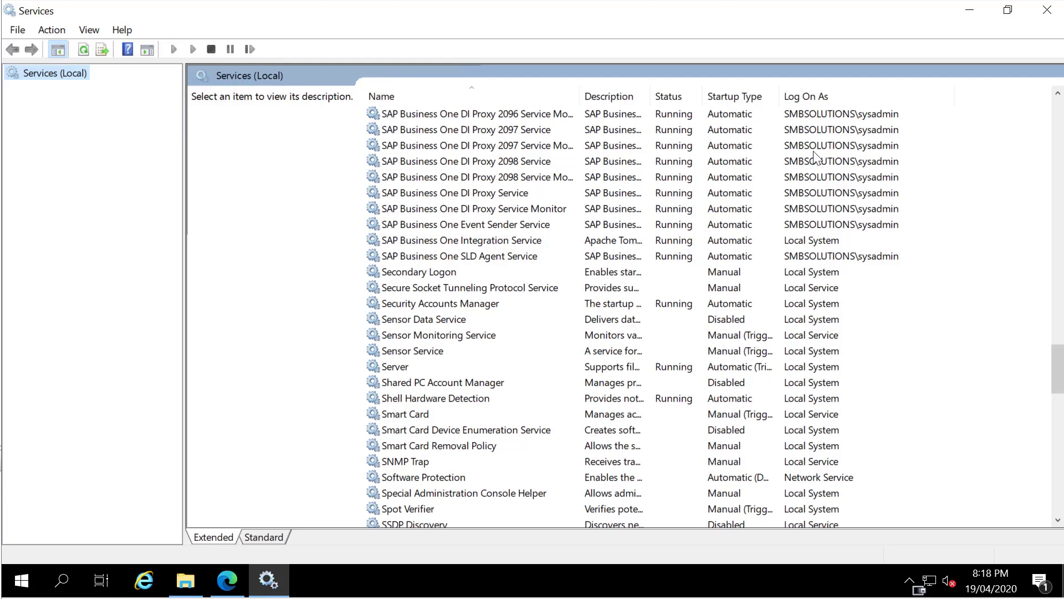
click(523, 244)
click(523, 244)
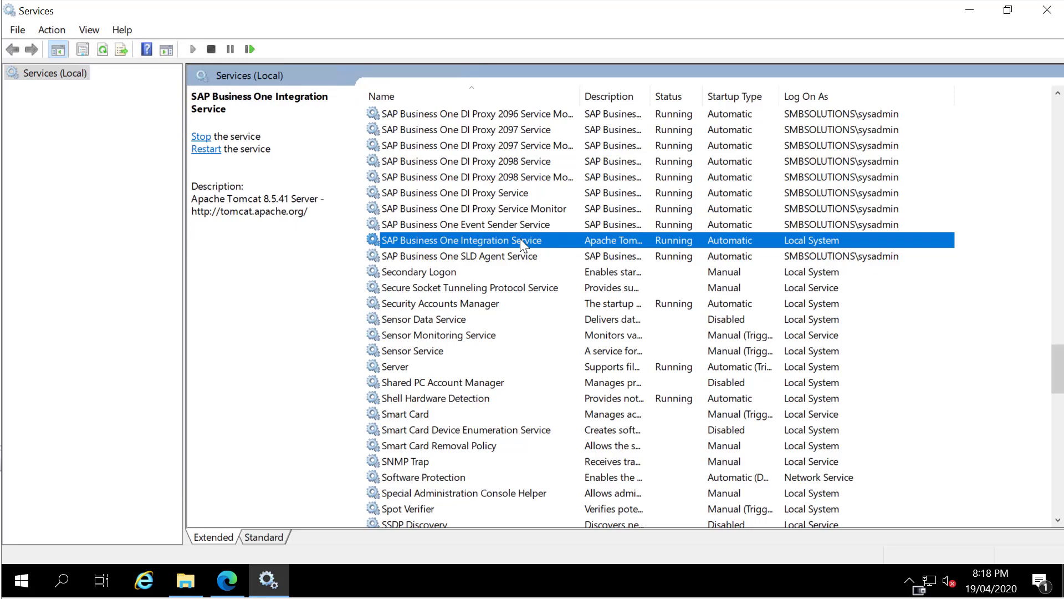
- Set the Integration Service's log-on to This account with the domain admin account name
double_click(520, 239)
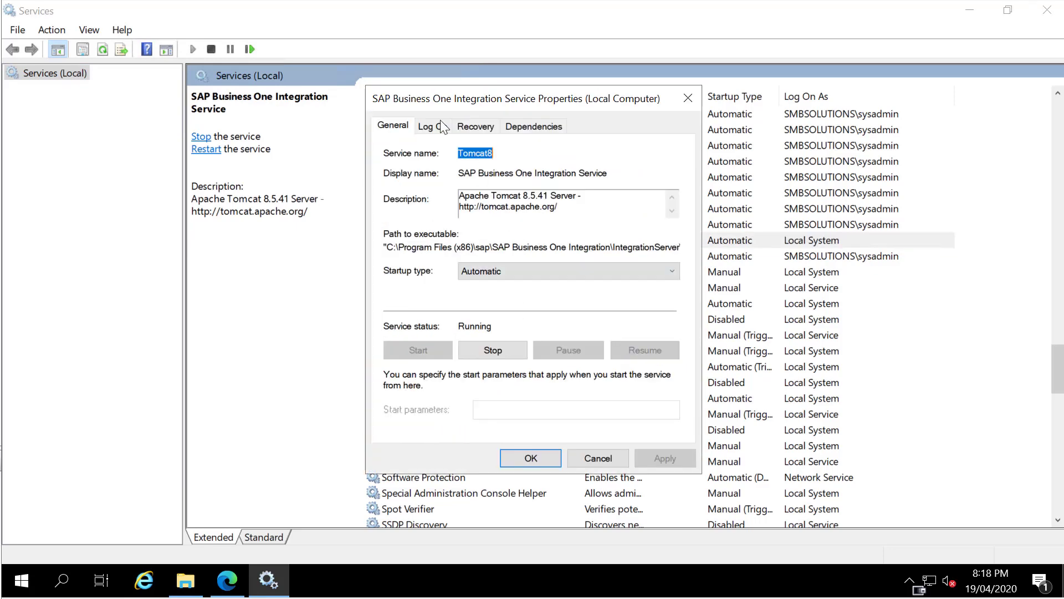
click(442, 127)
click(408, 212)
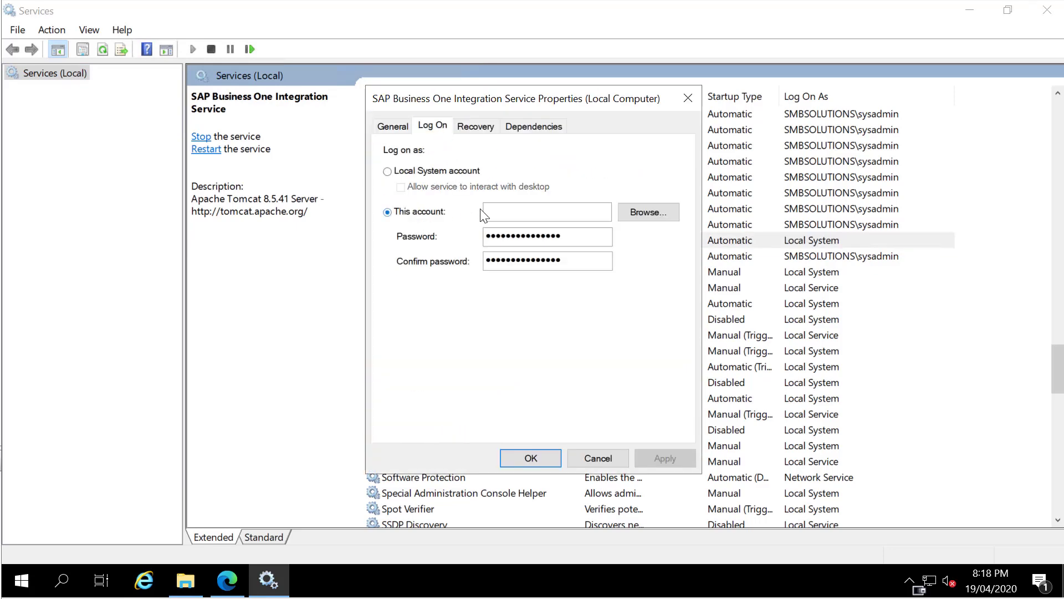
click(528, 211)
text(SM)
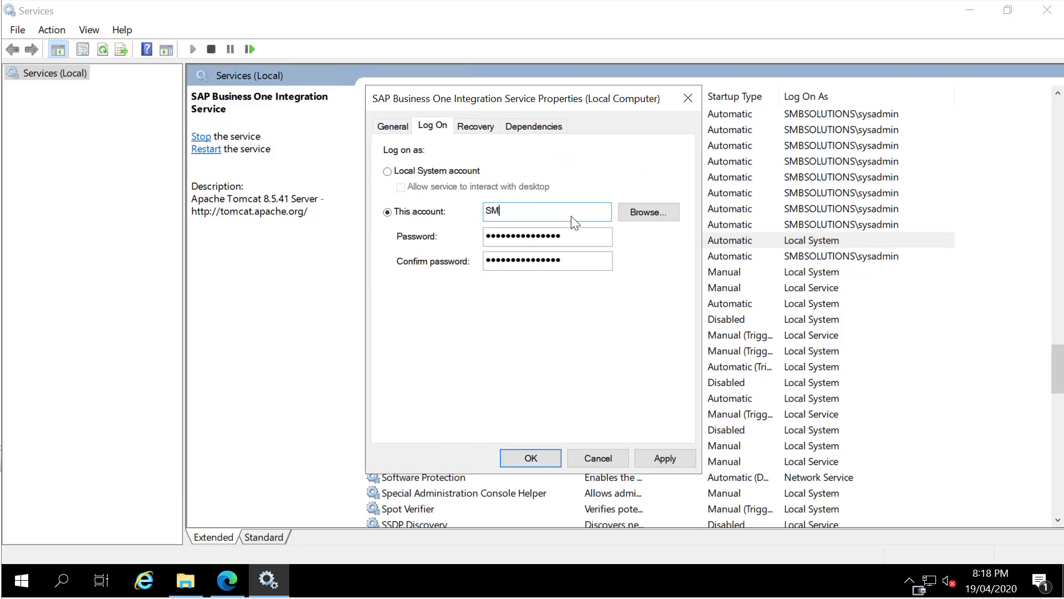
text(BSOLUT)
text(IONS\sysadmi)
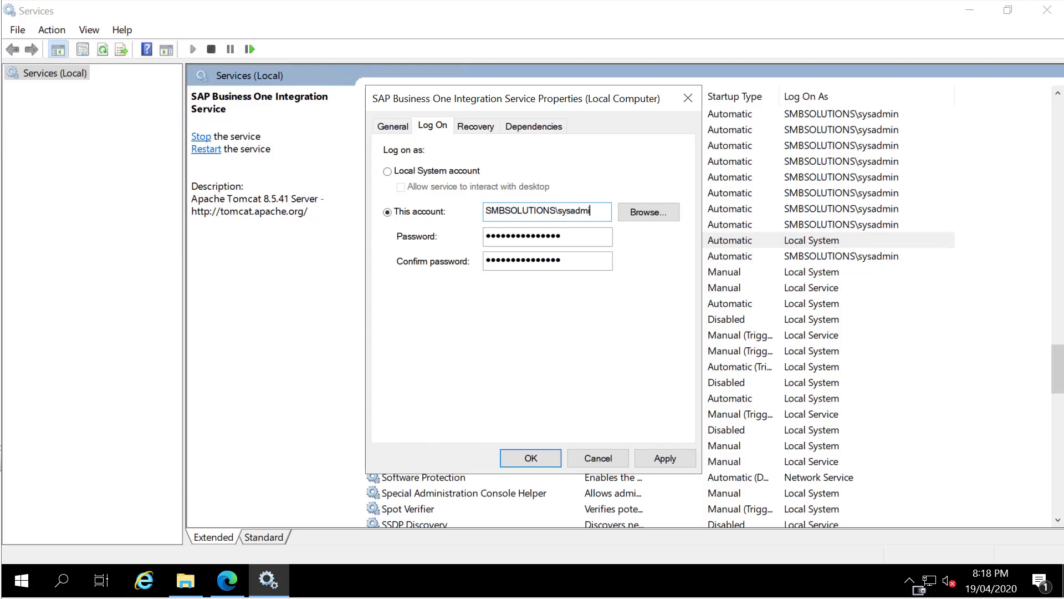
text(n)
key(Tab)
key(Tab)
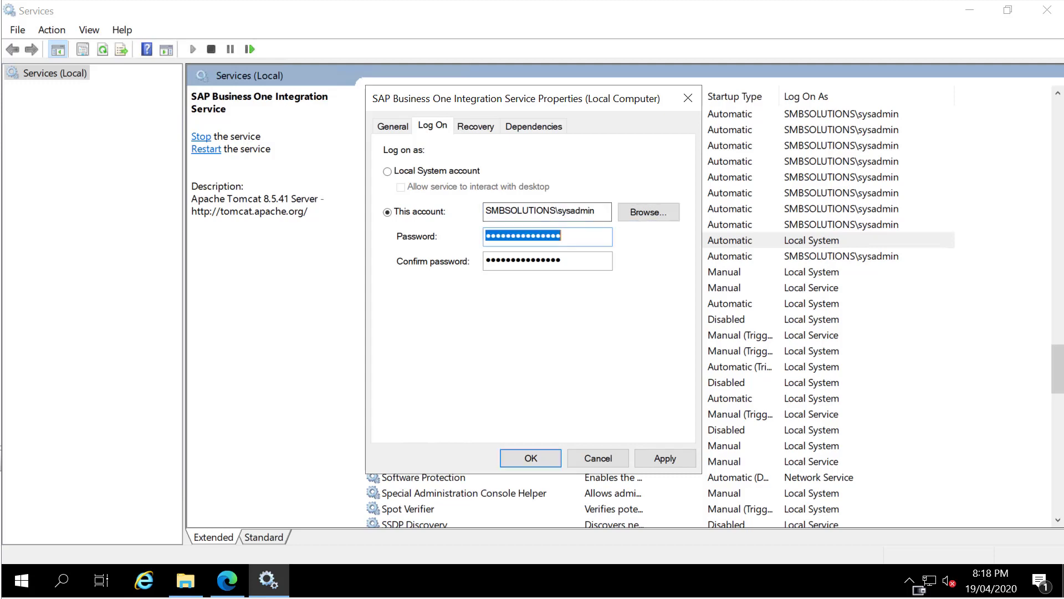
- Enter and confirm the account password, apply it, and accept the restart warning
text(******)
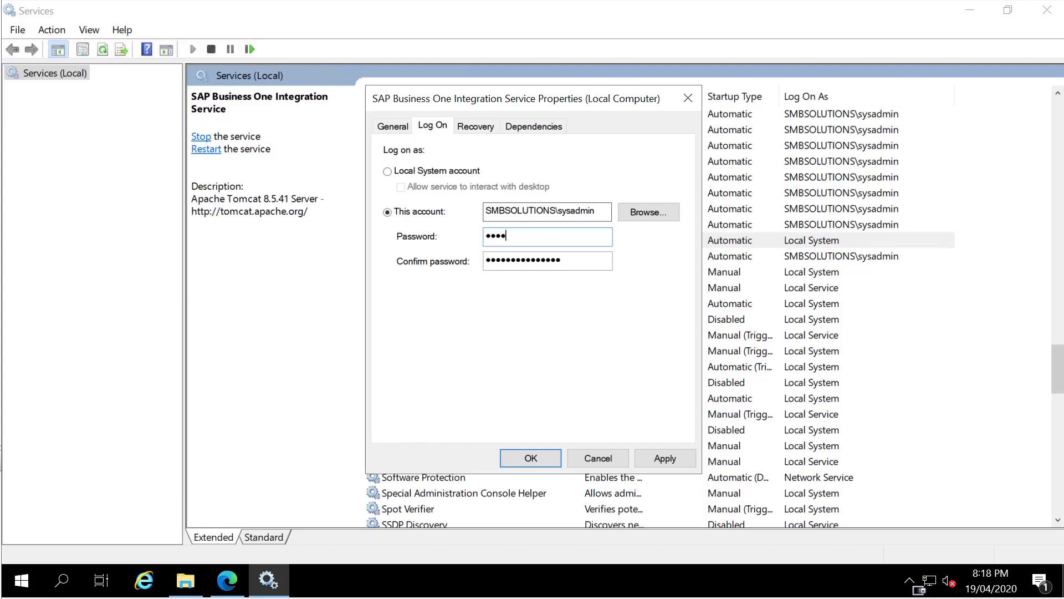
text(***)
key(Tab)
text(*********)
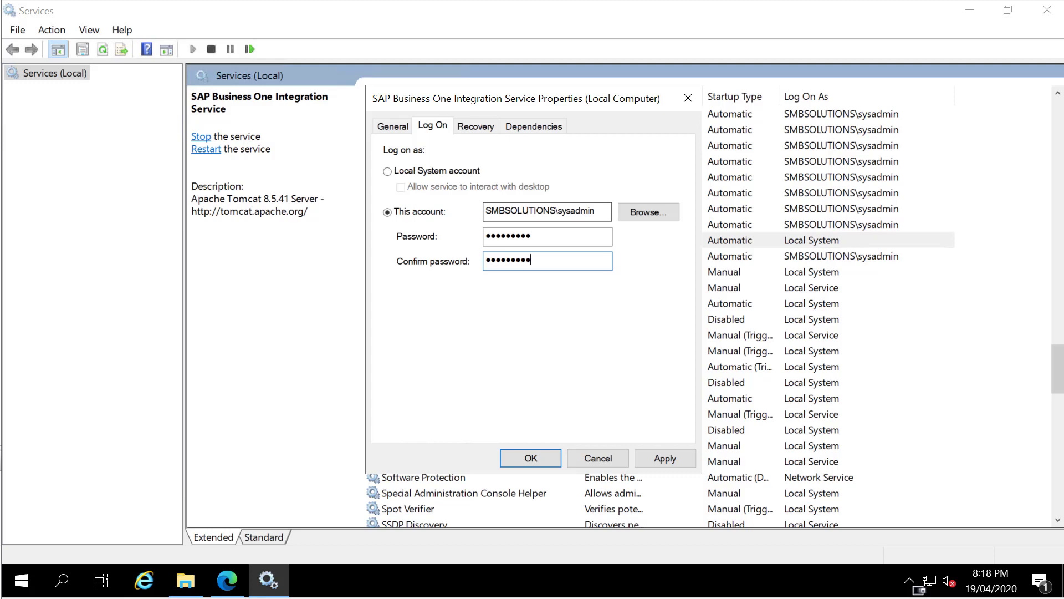
click(647, 458)
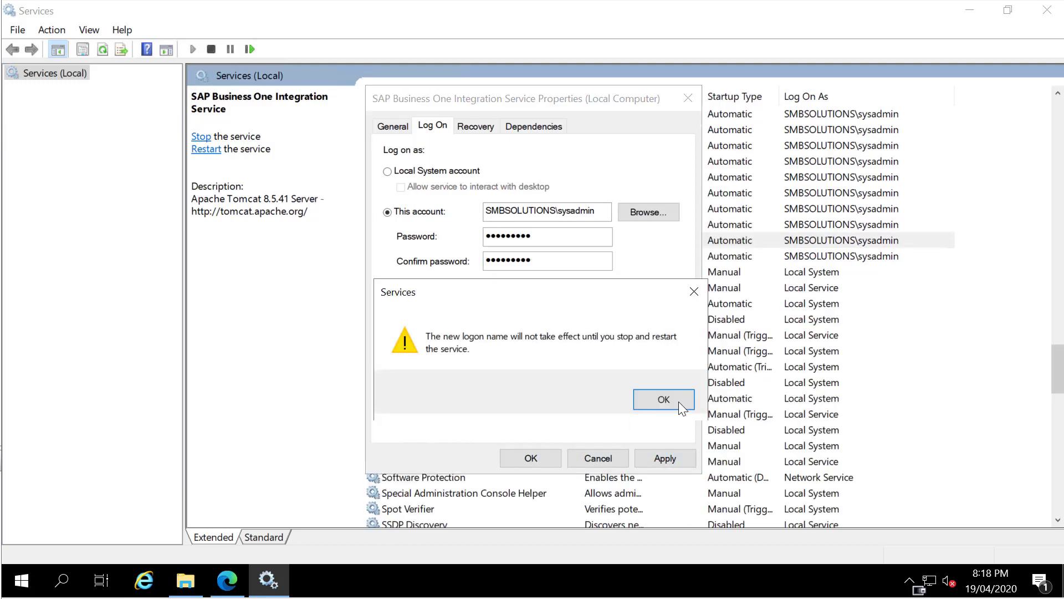
click(677, 402)
click(530, 458)
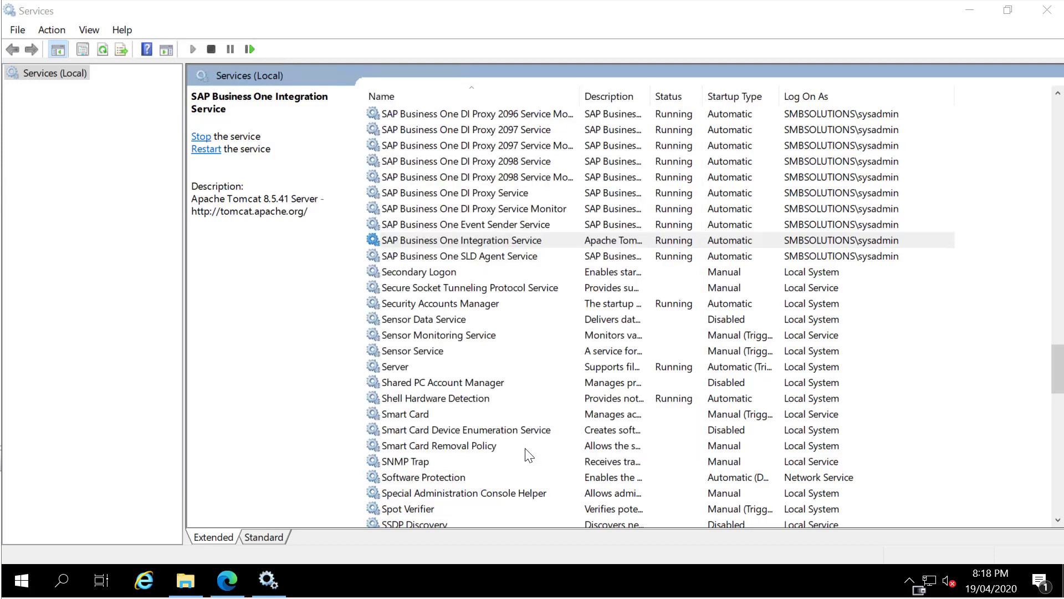
- Stop and start the SAP Business One Integration Service, then return to Edge
right_click(558, 237)
click(588, 271)
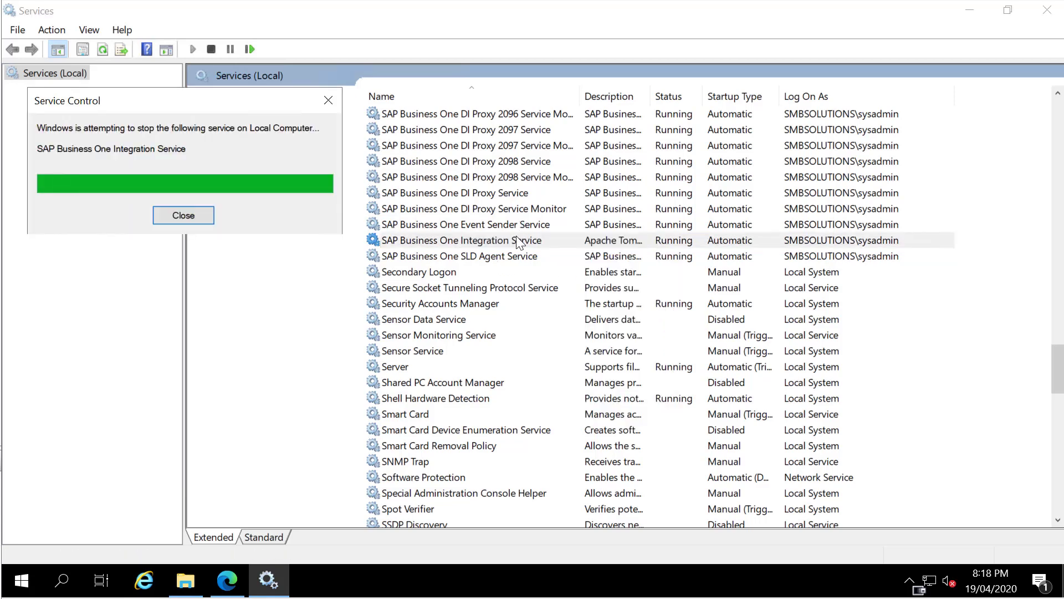
right_click(544, 240)
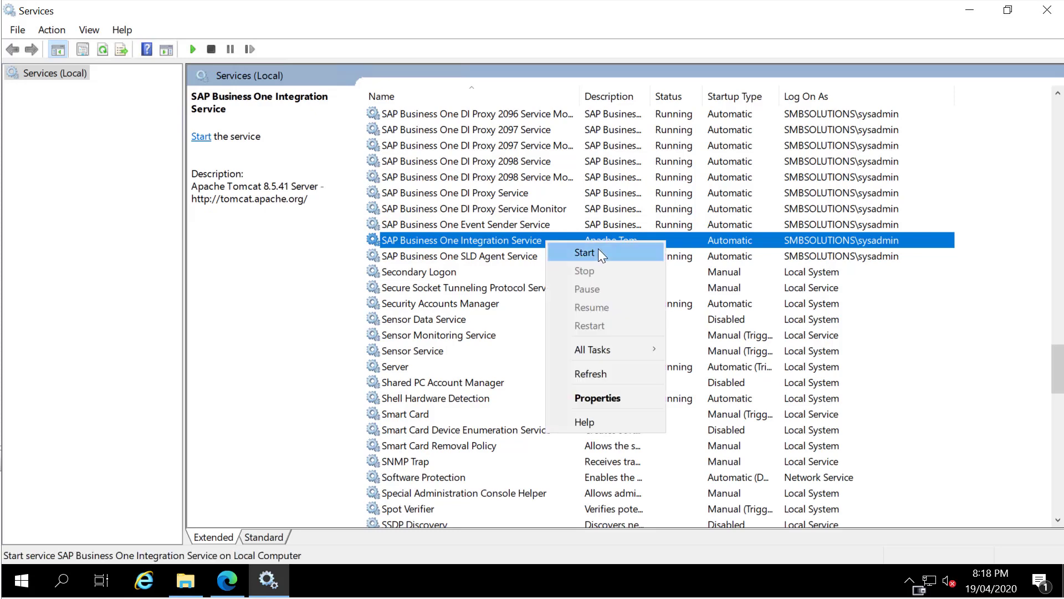
click(599, 251)
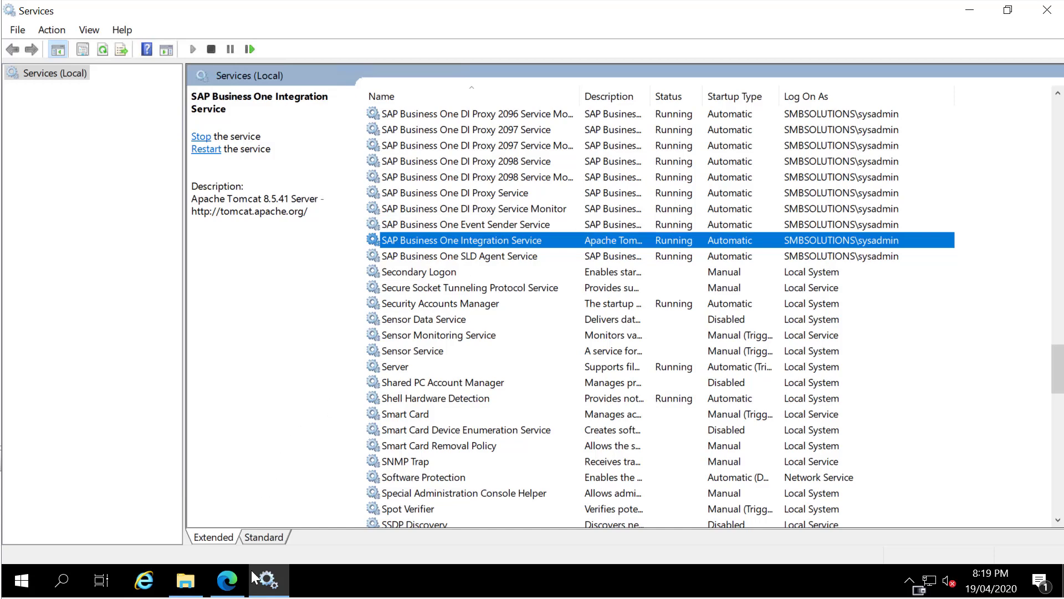
click(231, 586)
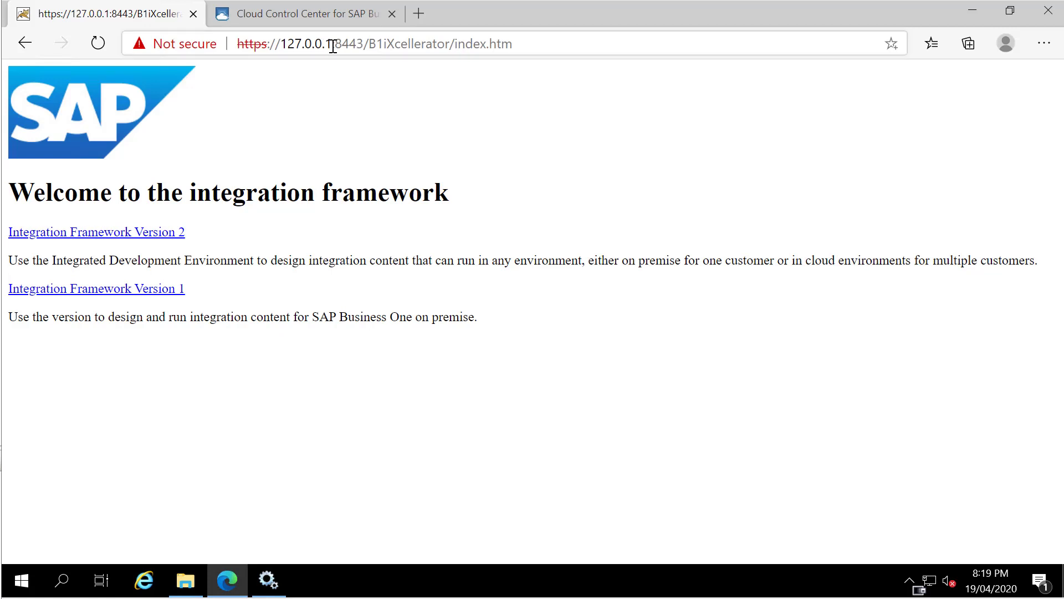
drag(334, 46, 486, 49)
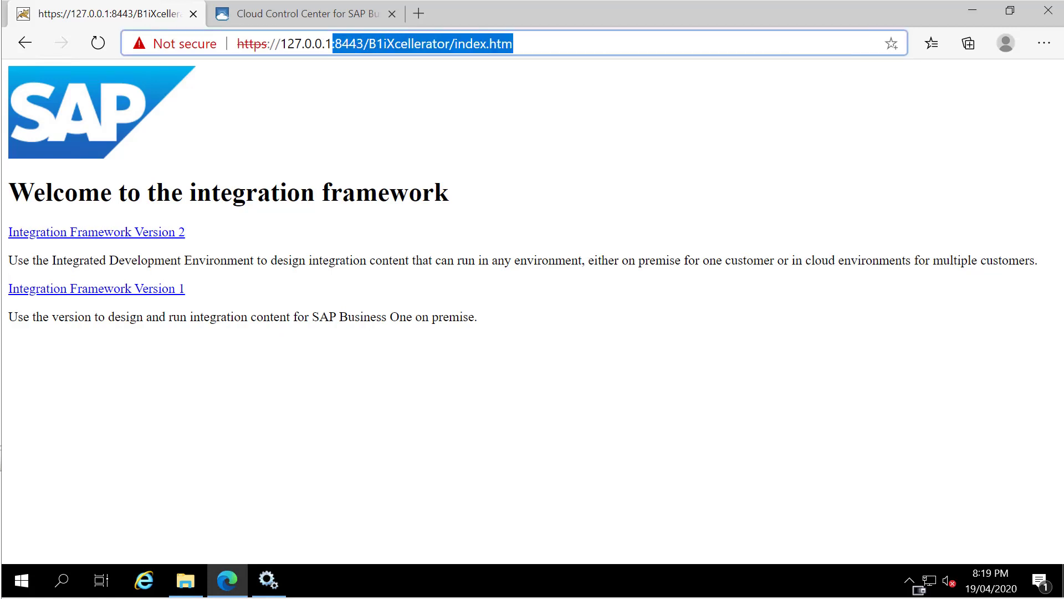
key(BackSpace)
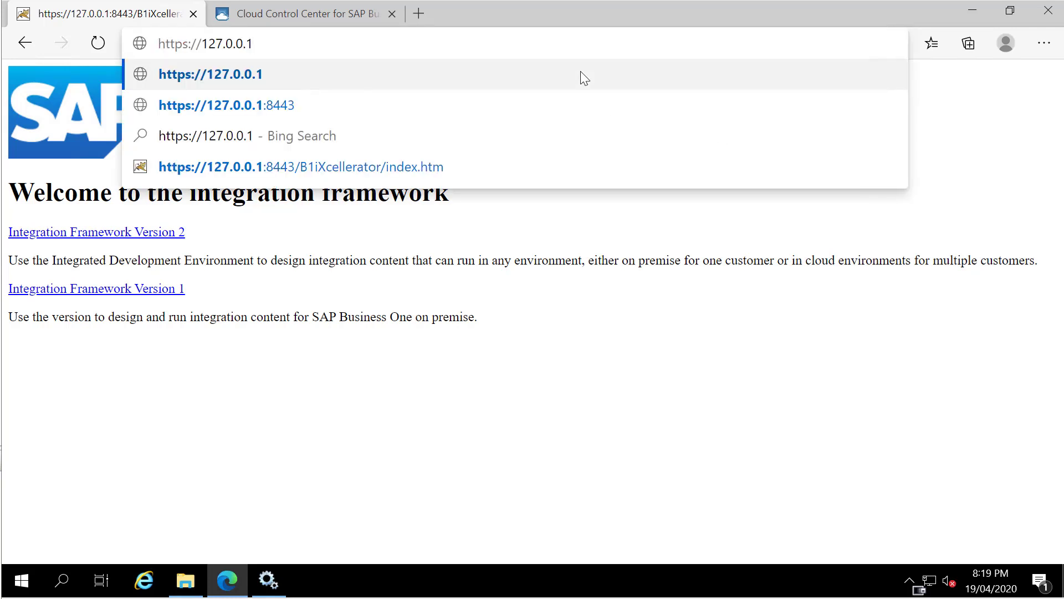
key(BackSpace)
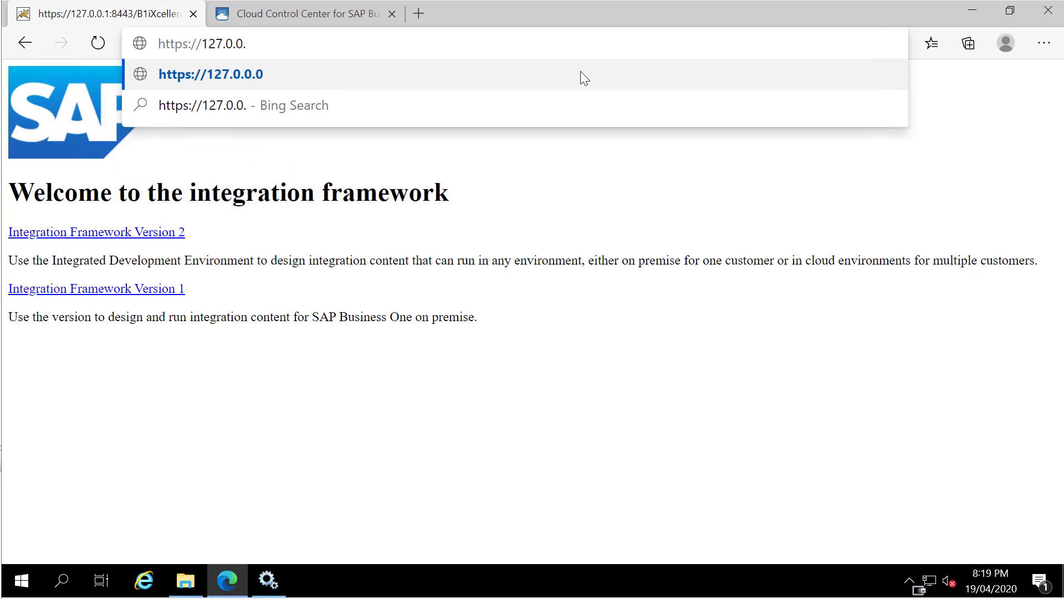
text(1)
key(Return)
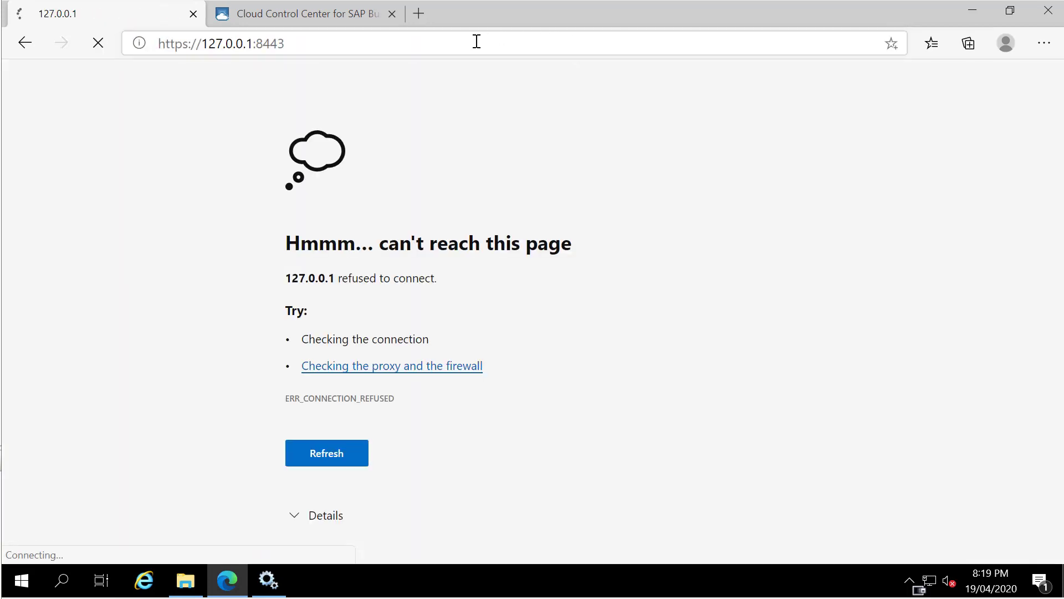
click(477, 41)
click(476, 41)
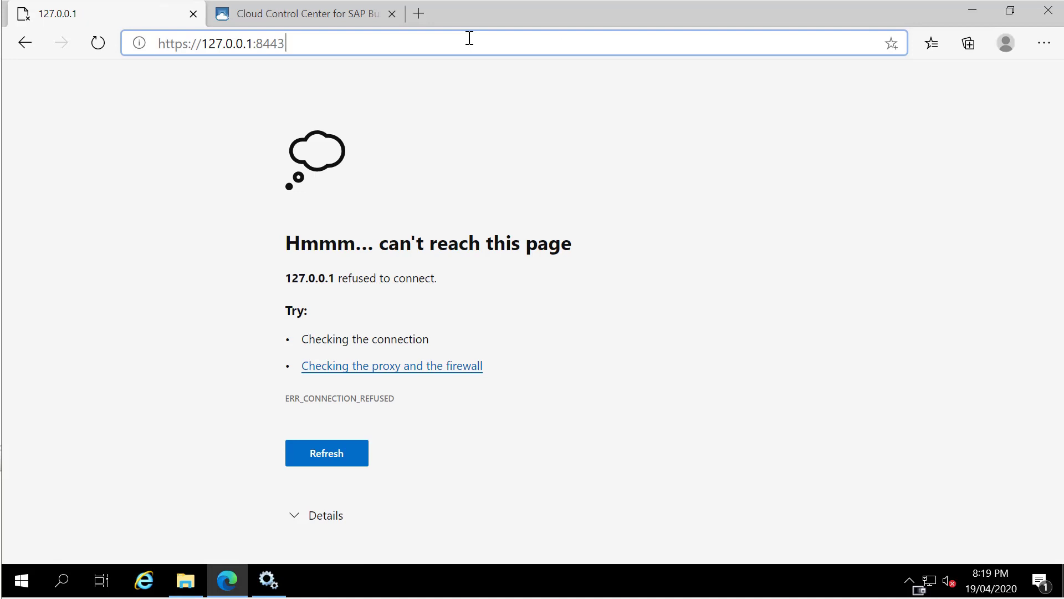
key(BackSpace)
key(BackSpace)
key(BackSpace)
key(BackSpace)
key(BackSpace)
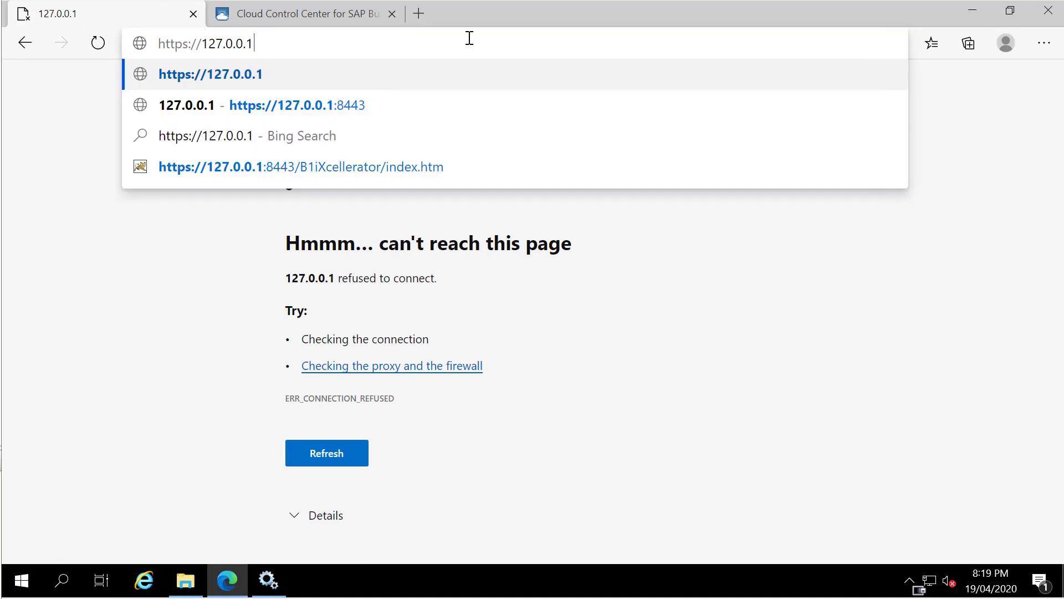
key(Return)
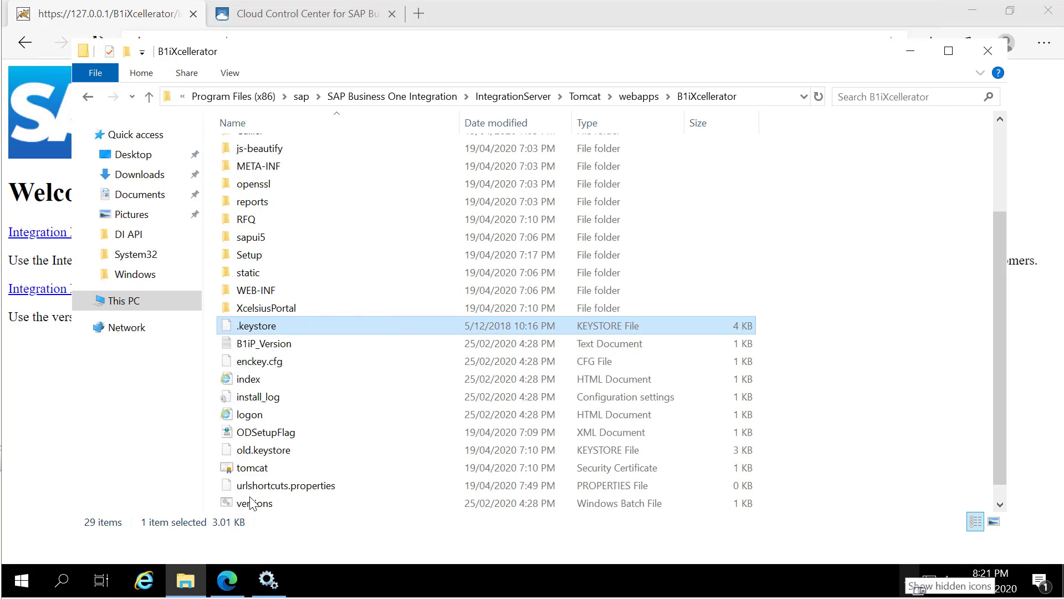
- Check the old.keystore file size in B1iXcellerator, then go back to Services
click(264, 454)
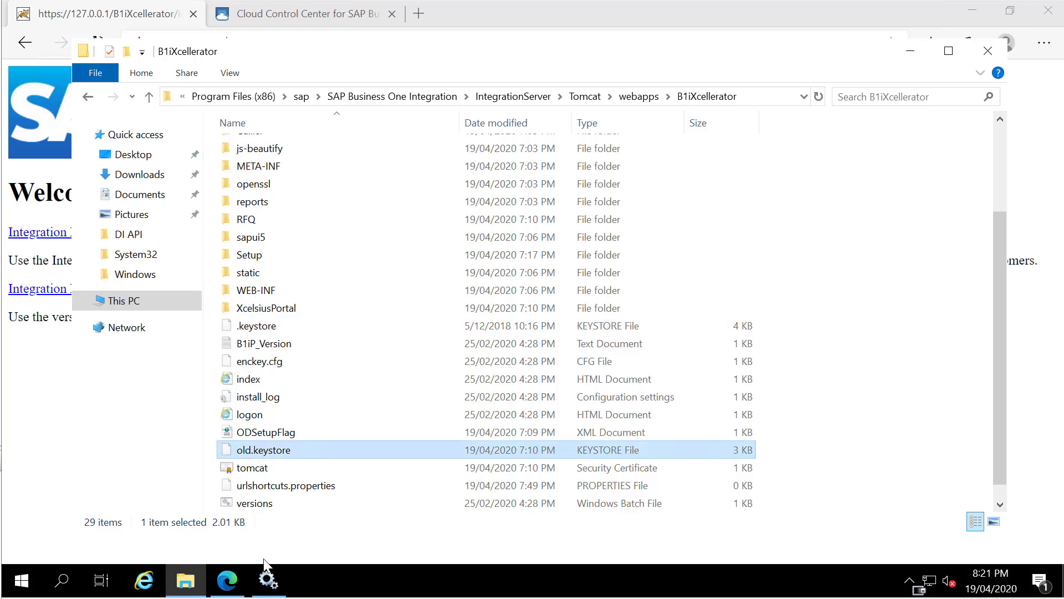
click(269, 579)
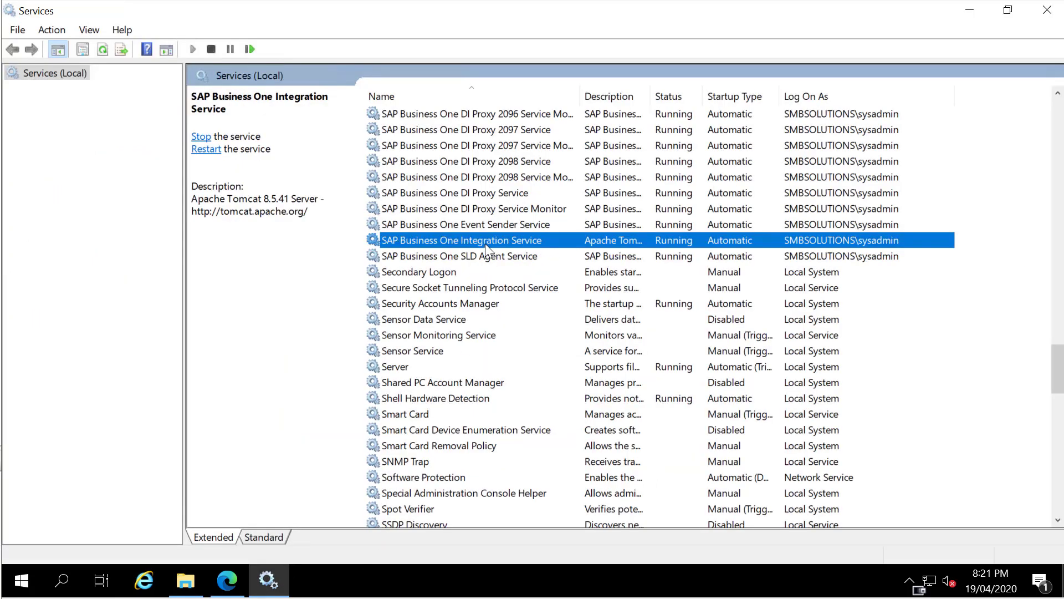
- Stop the SAP Business One Integration Service and start it again
right_click(484, 240)
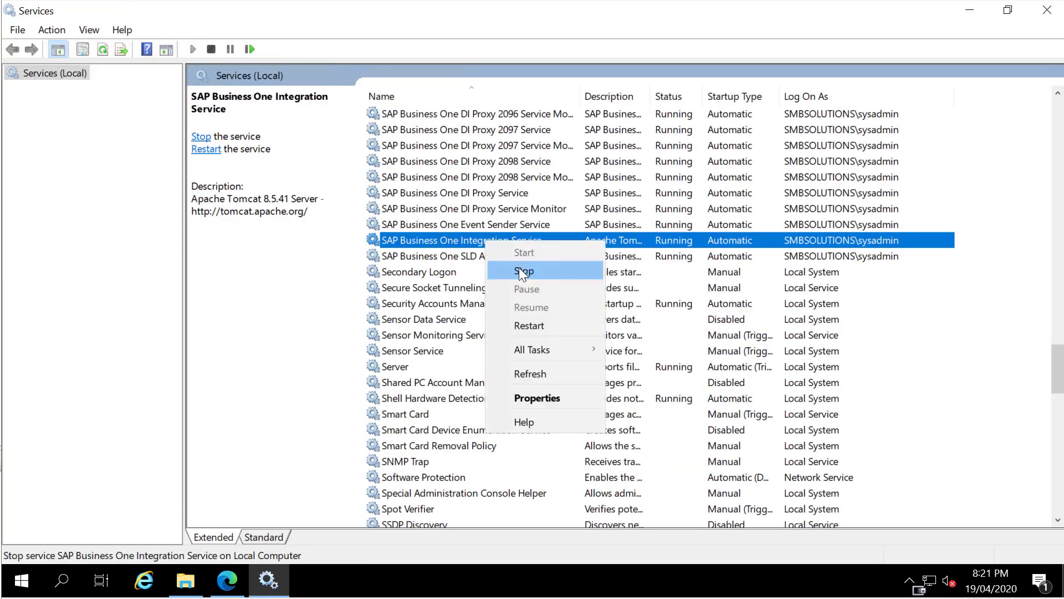
click(519, 267)
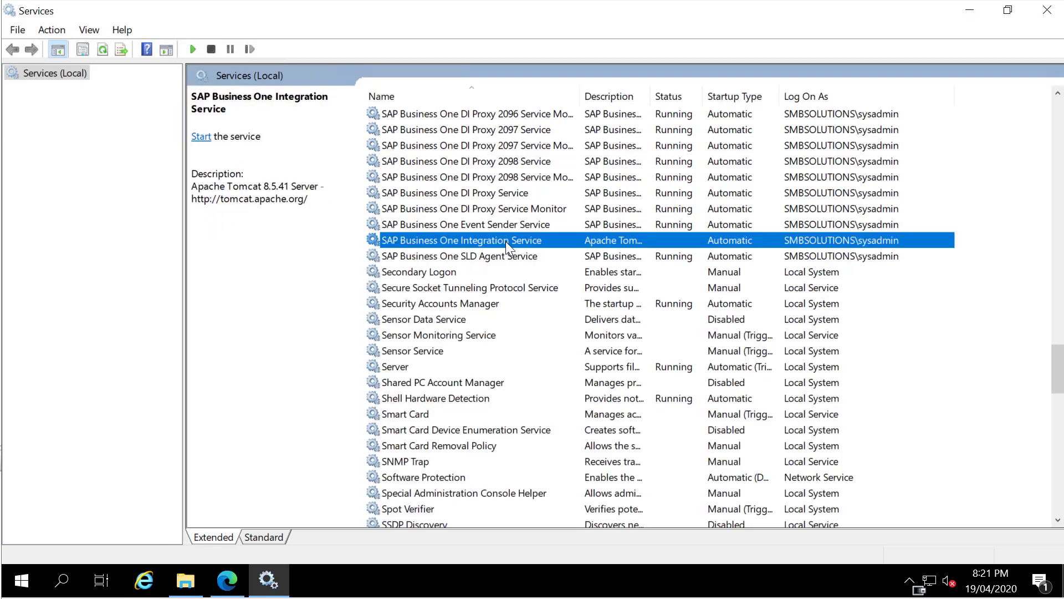
right_click(506, 241)
click(535, 253)
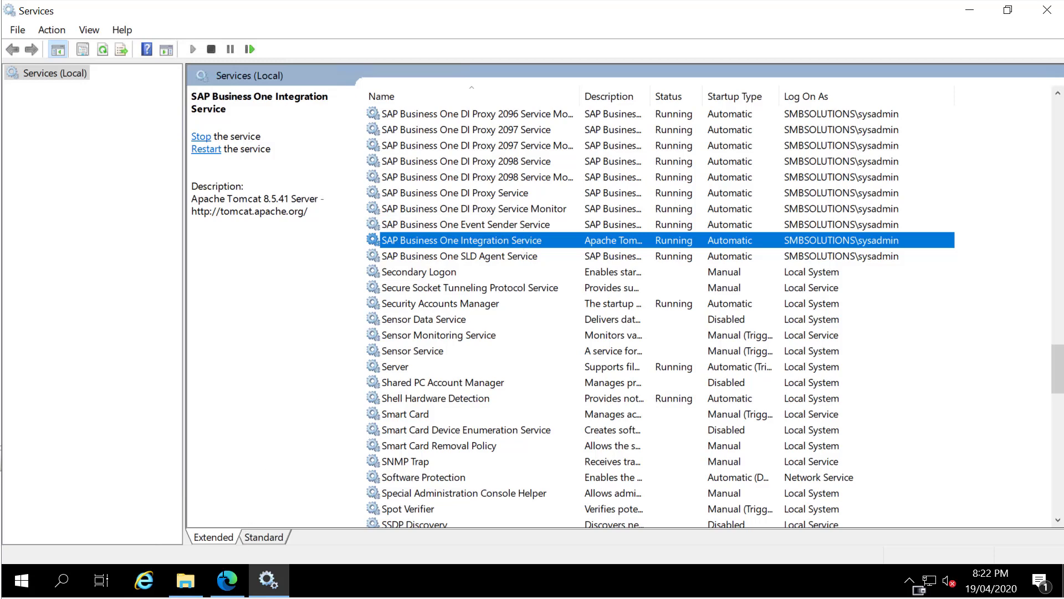
- Reload the page in Edge, which now shows NET::ERR_CERT_COMMON_NAME_INVALID
click(225, 592)
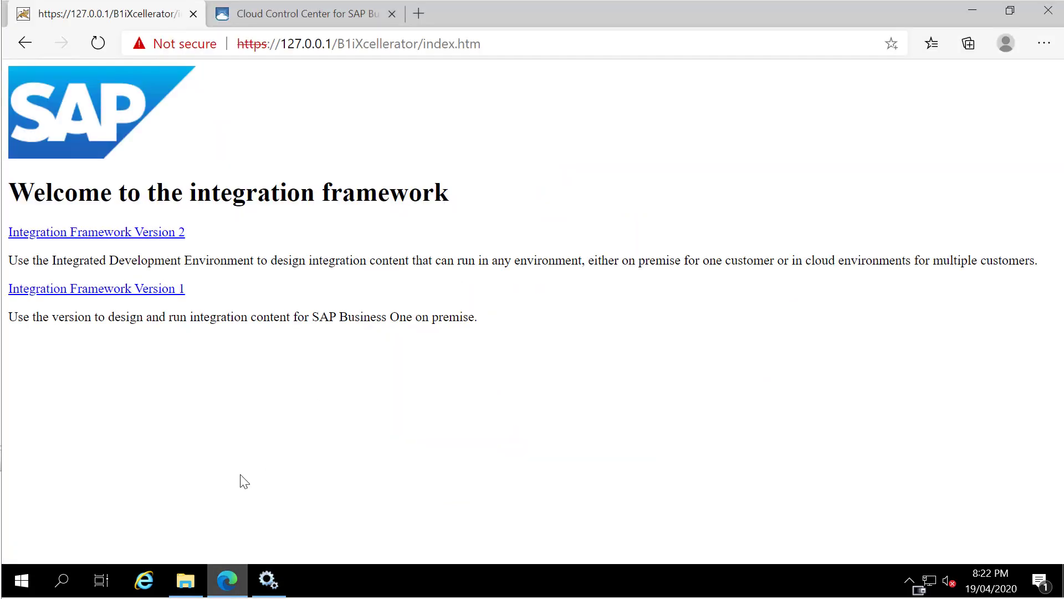
click(98, 43)
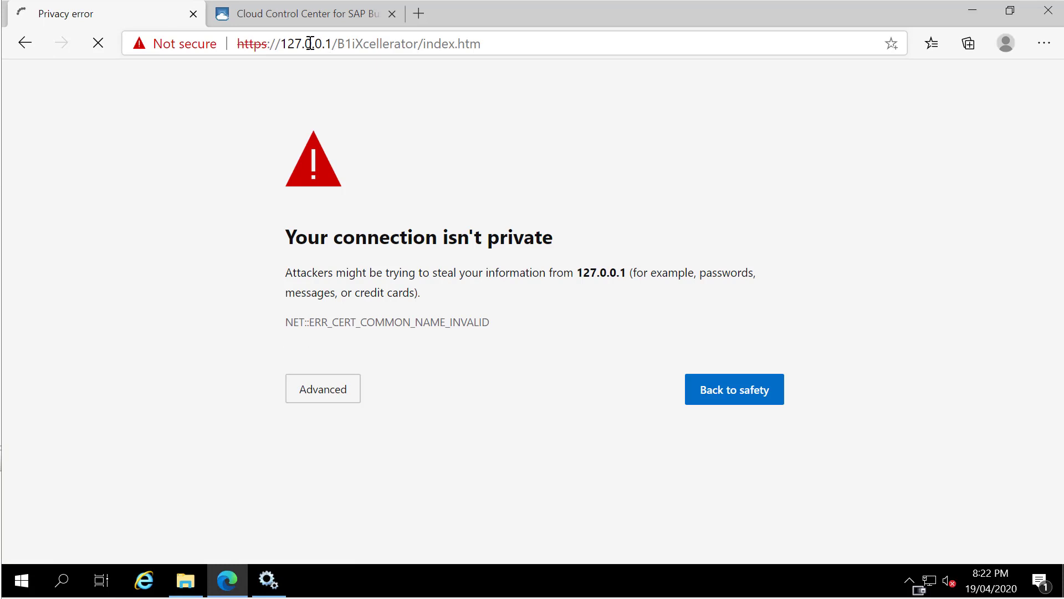
- Continue past the privacy warning to 127.0.0.1 and confirm the certificate is for *.smbsolutions.com.au
click(328, 392)
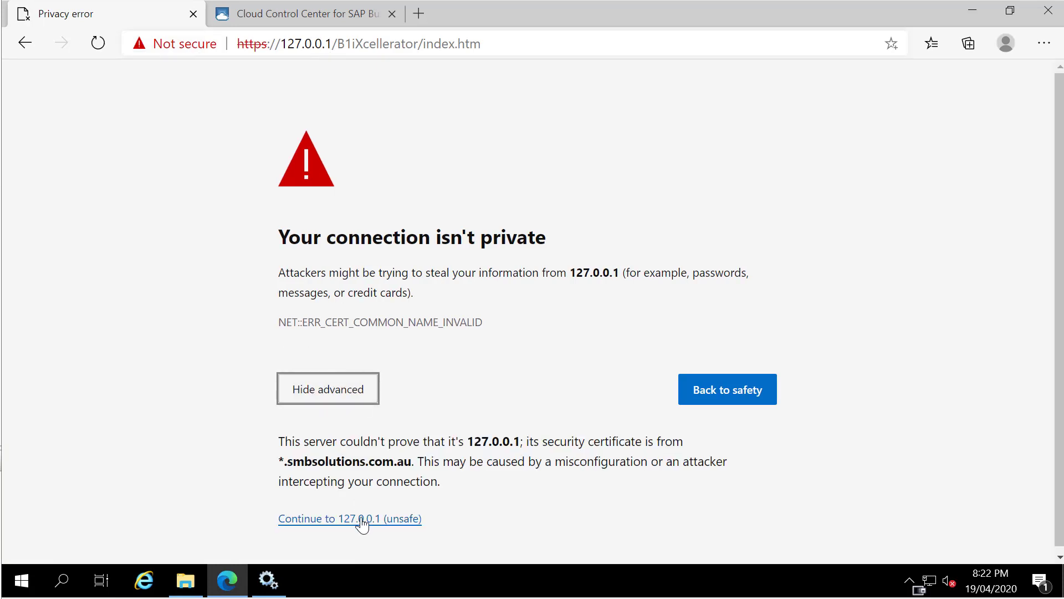
click(361, 521)
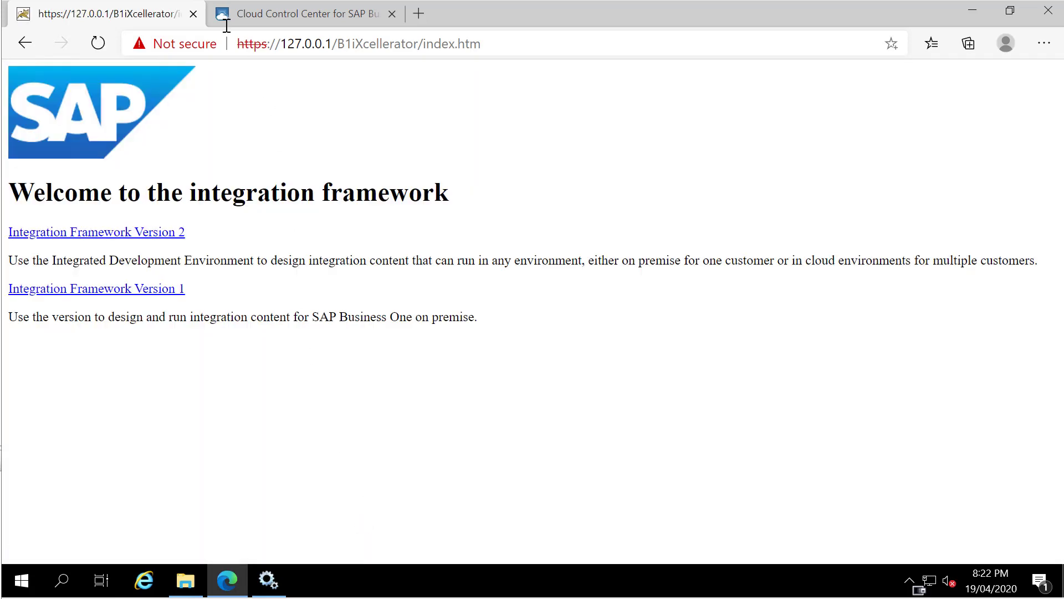
click(166, 43)
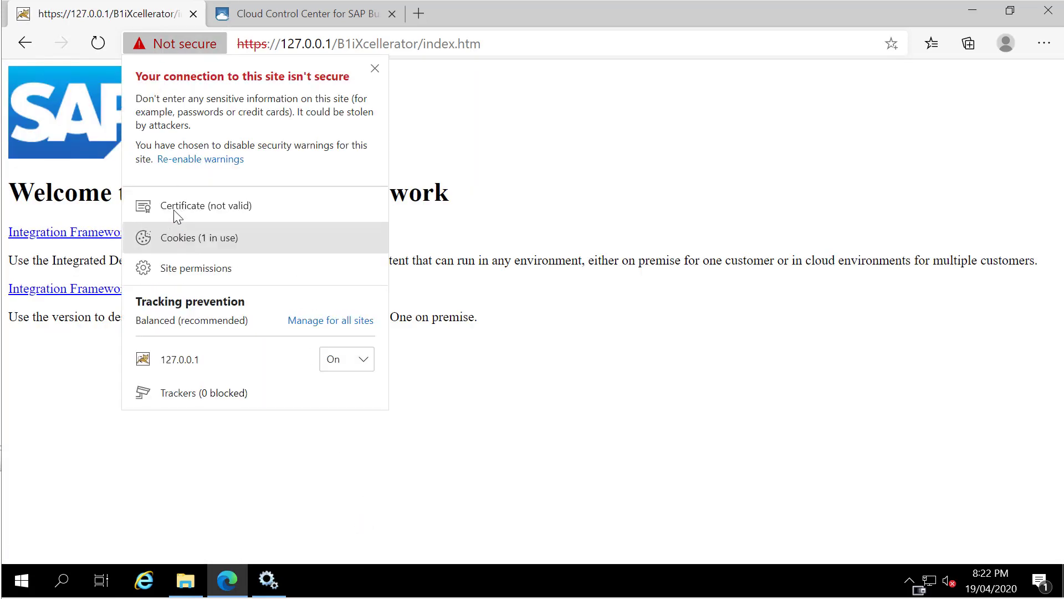
click(176, 208)
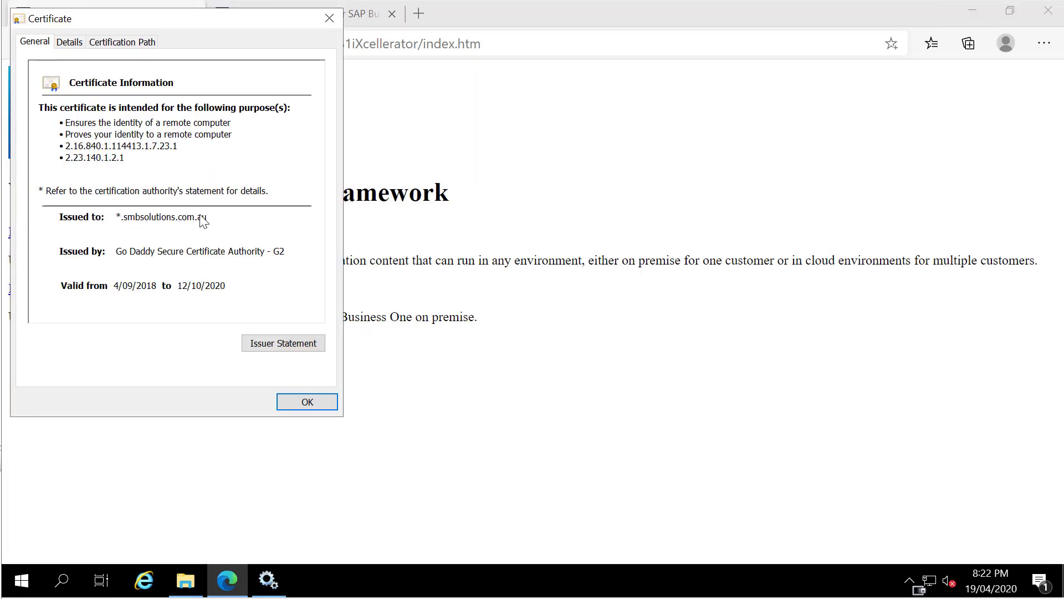
click(307, 402)
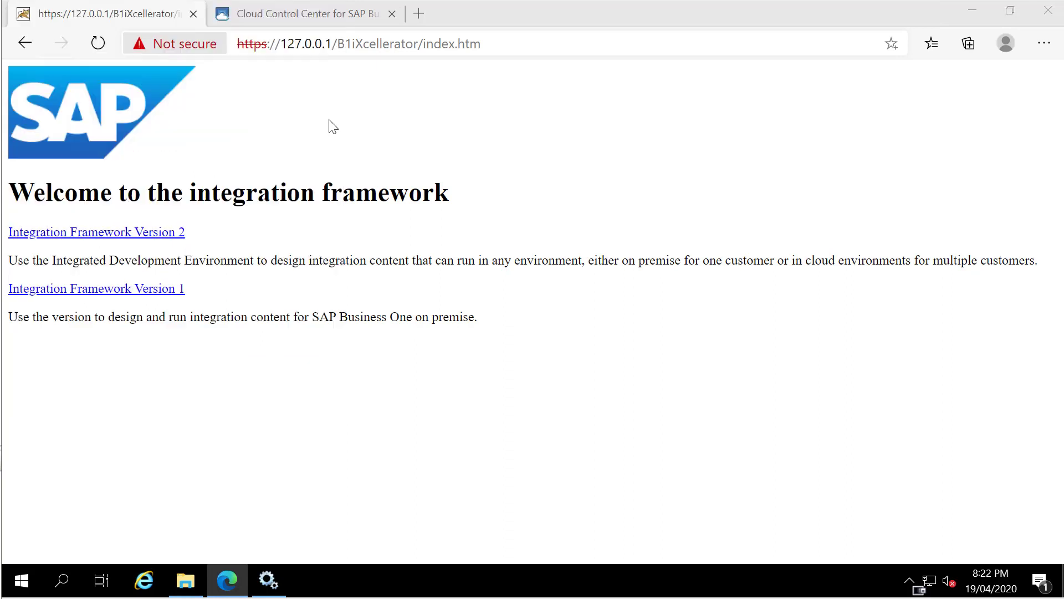
- Replace 127.0.0.1 with ic-b1i-1.smbsolutions.com.au in the address and load the page
click(334, 43)
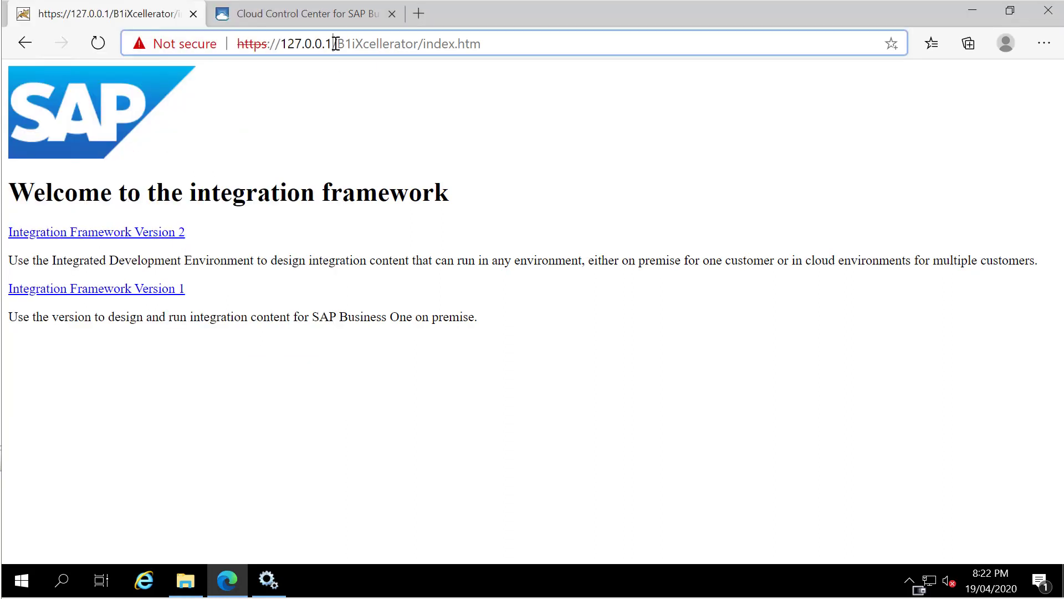
drag(334, 44, 281, 49)
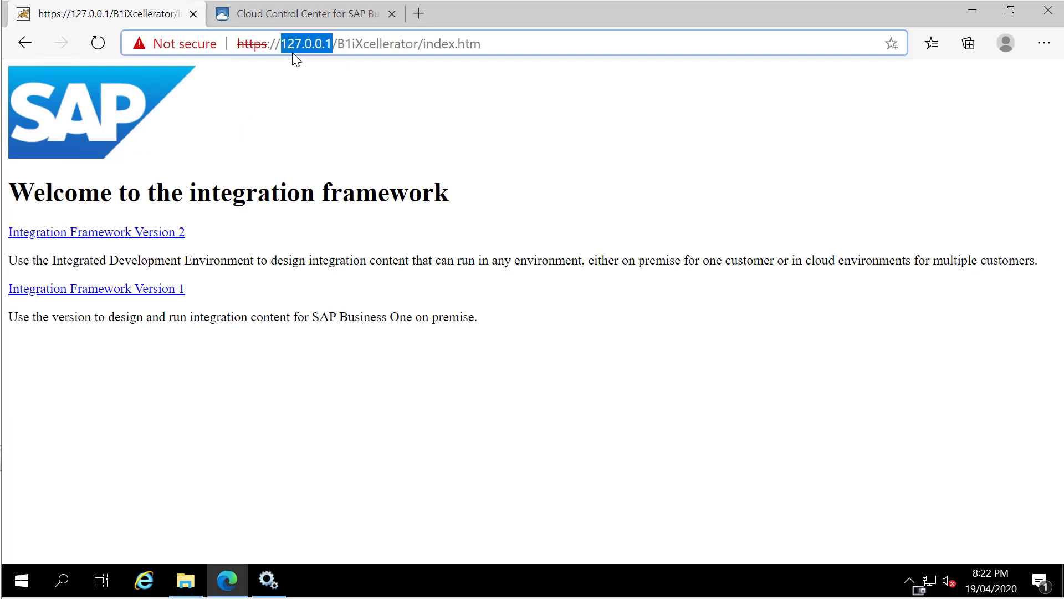
text(ic-b)
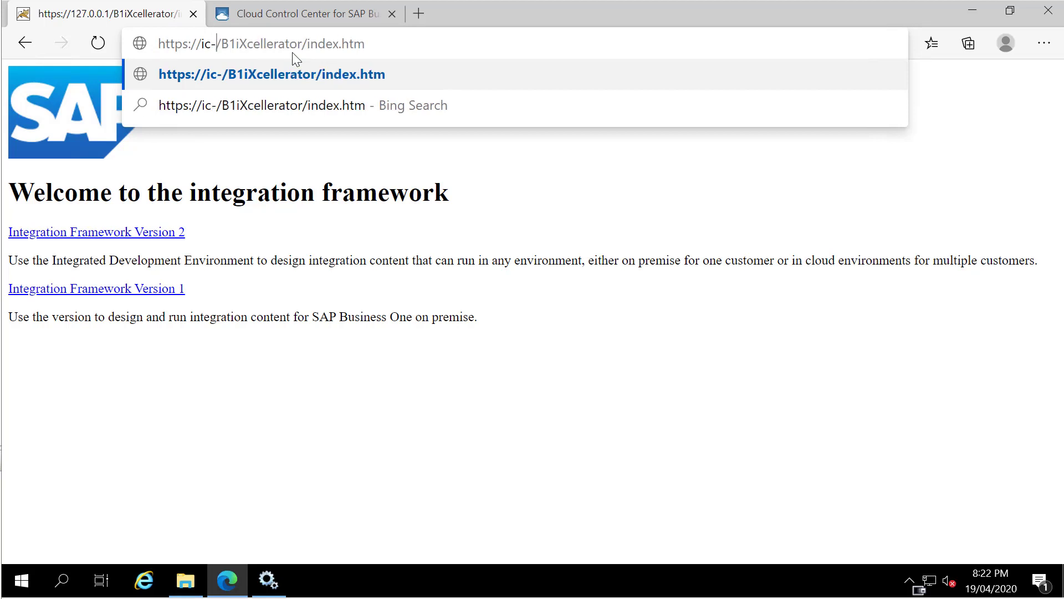
text(1i)
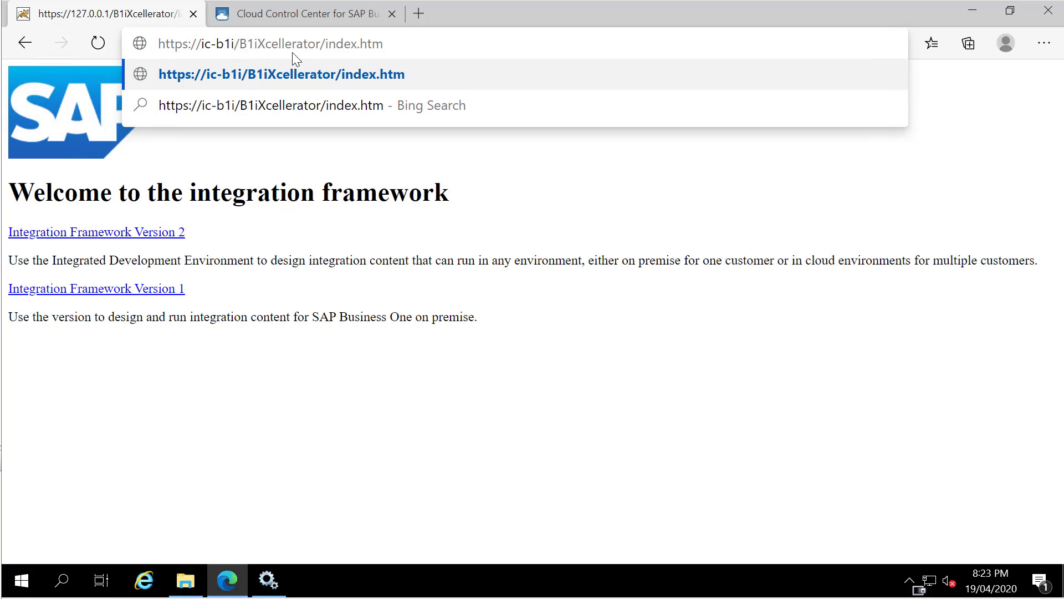
text(-1)
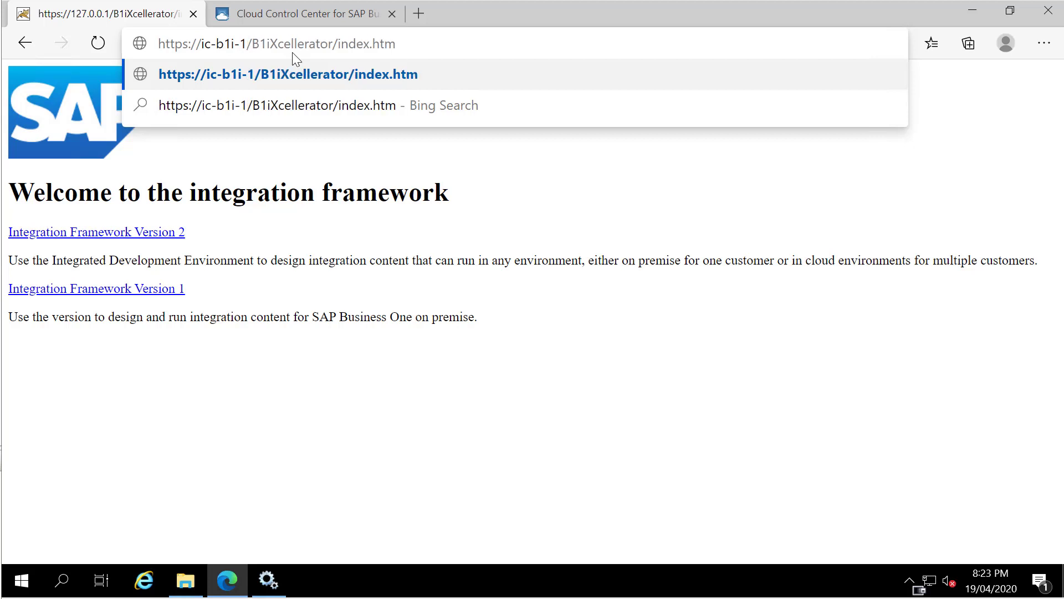
text(.smb)
text(solutions)
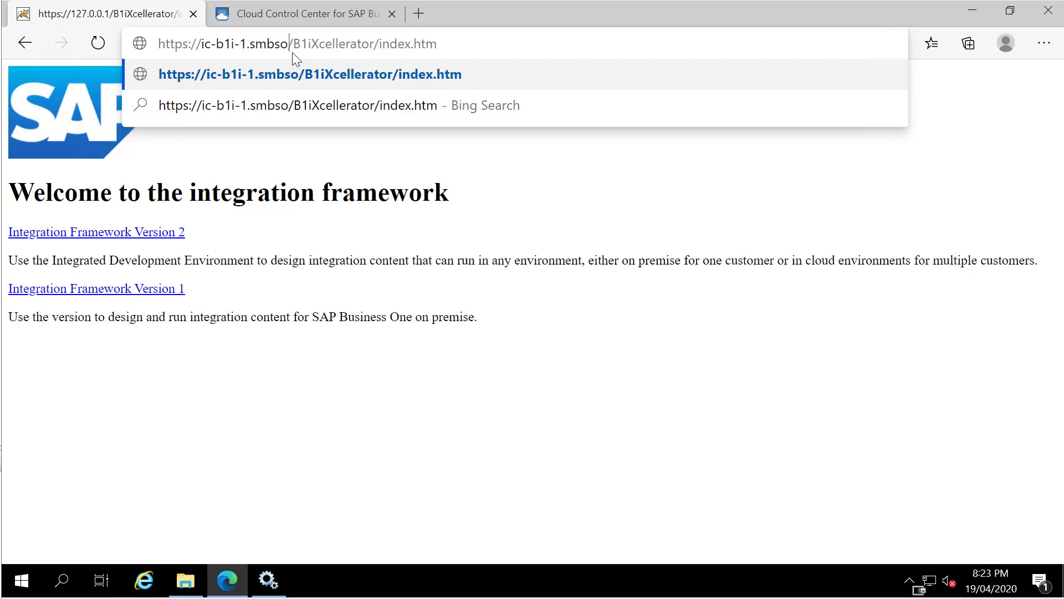
text(.com.au)
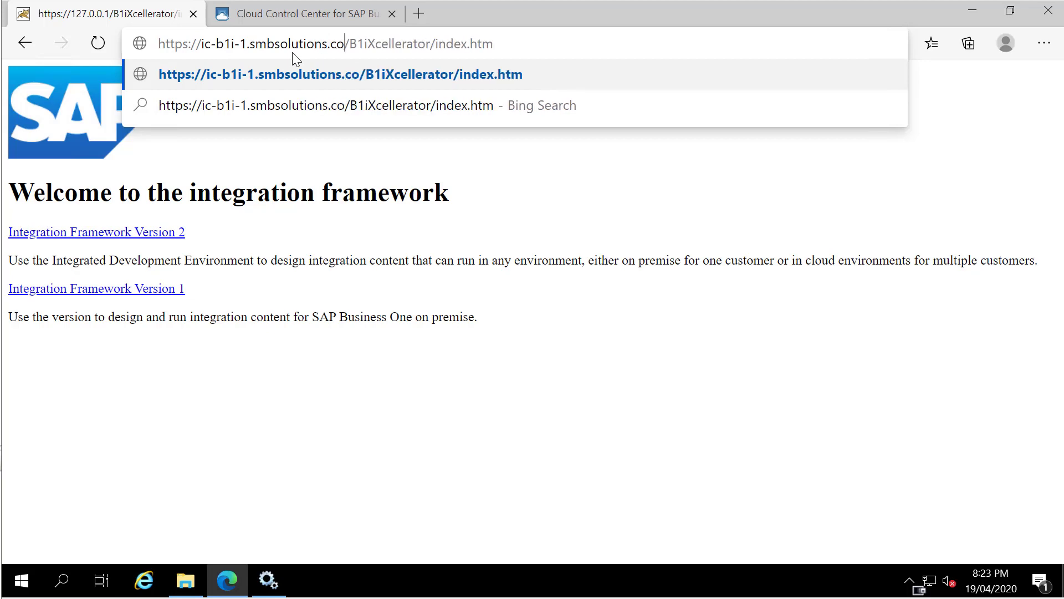
key(Return)
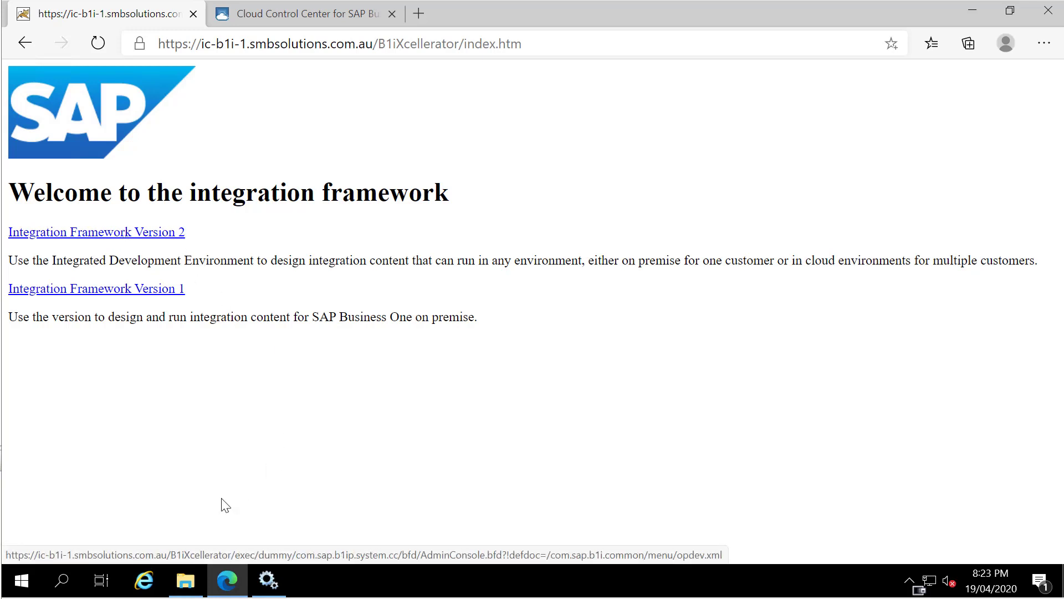
- Select the B1iXcellerator folder path in File Explorer, then close that window
click(184, 583)
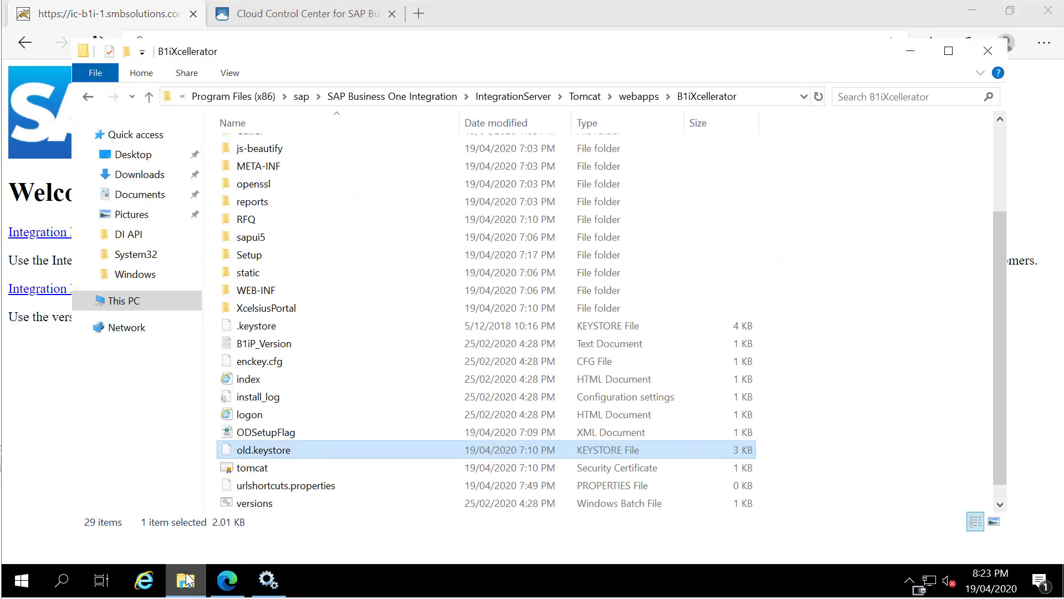
click(749, 101)
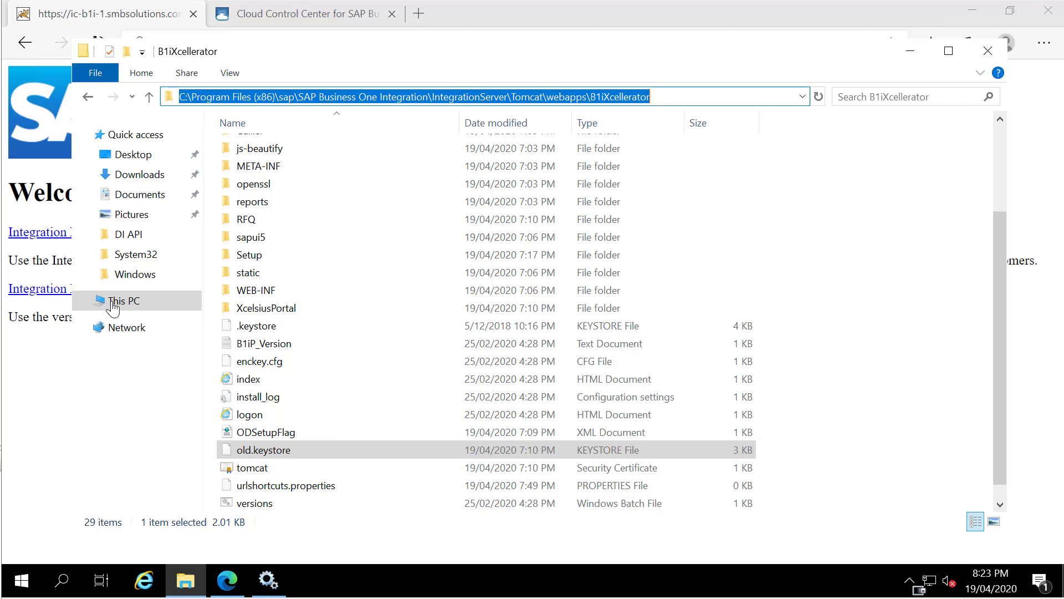
click(104, 396)
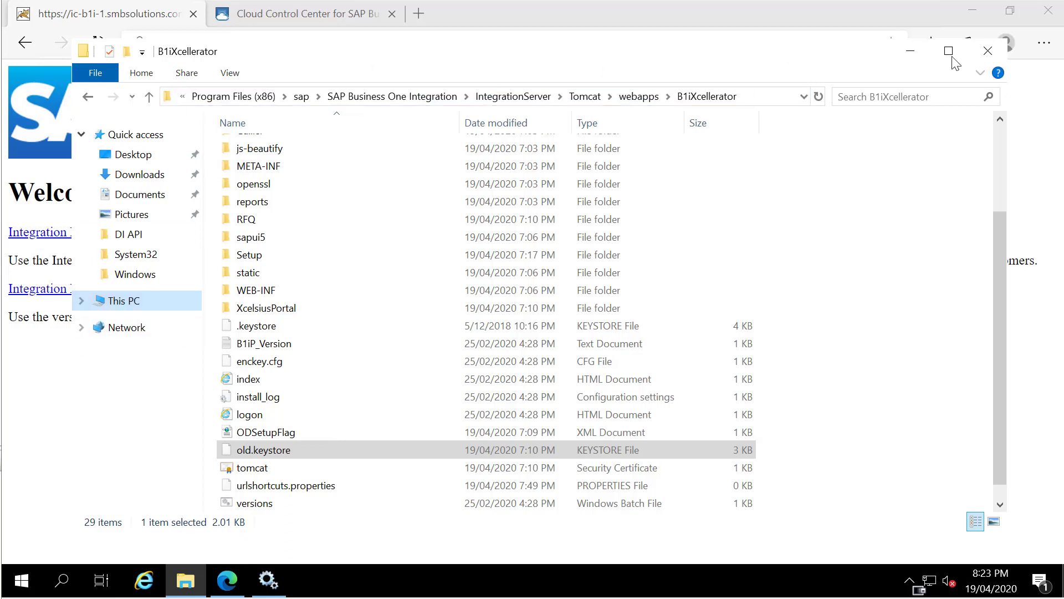
click(988, 51)
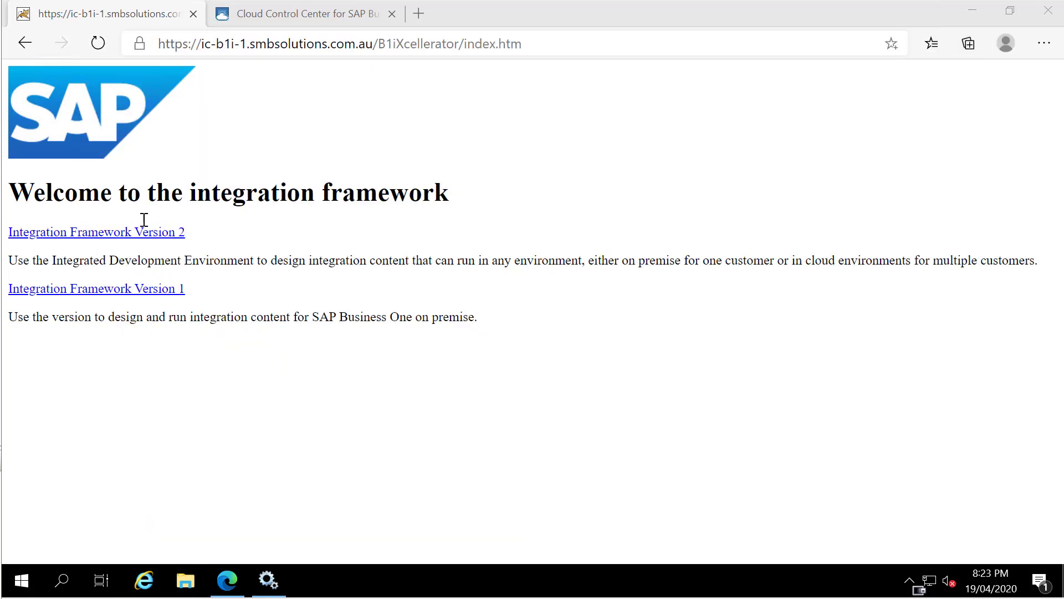
- Open Integration Framework Version 1 and log on with the admin username and password
click(143, 294)
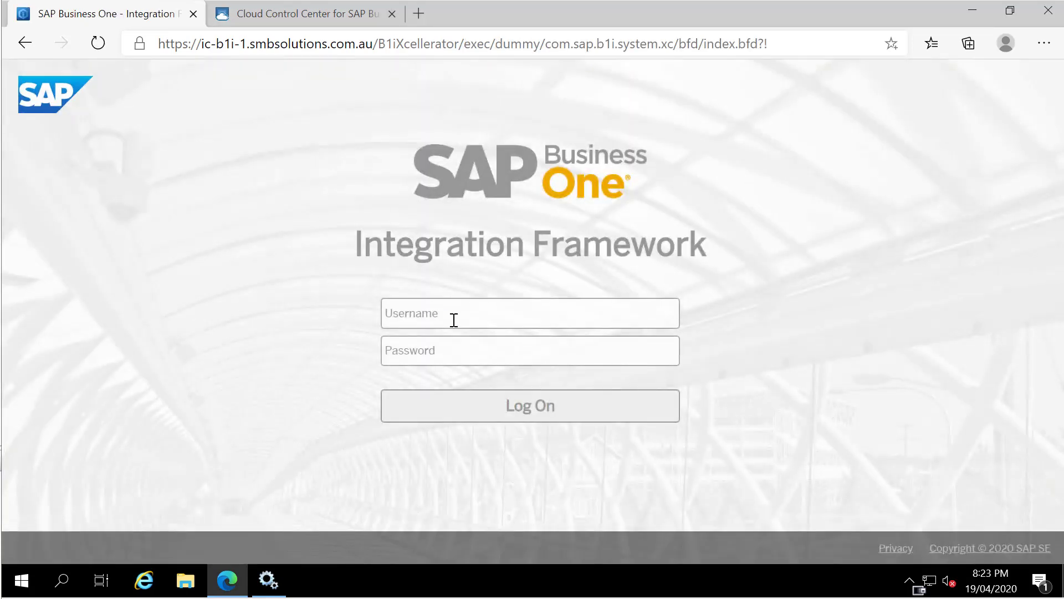
click(453, 320)
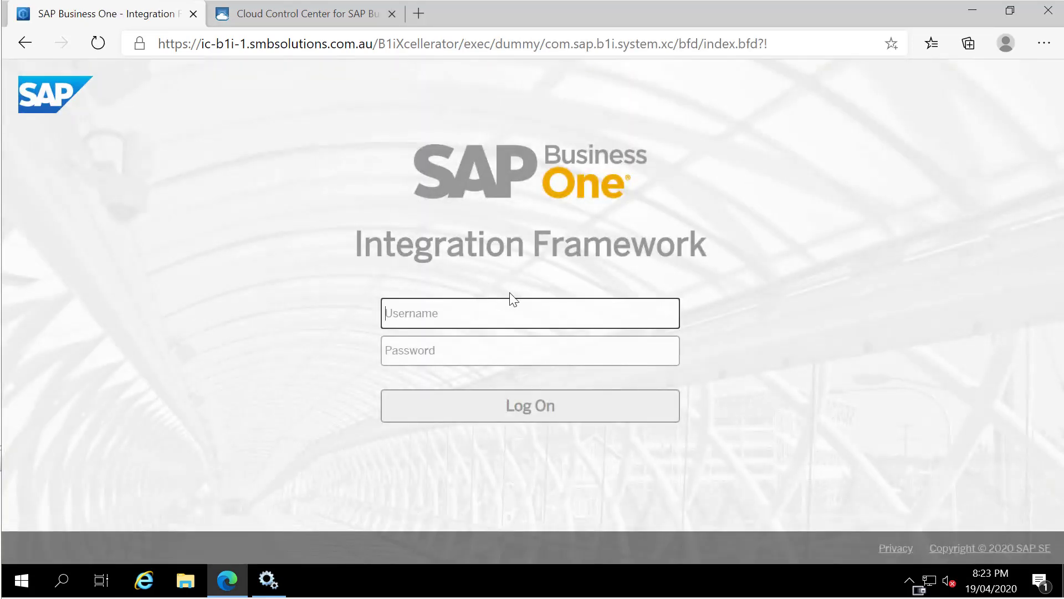
text(B1iadmin)
key(Tab)
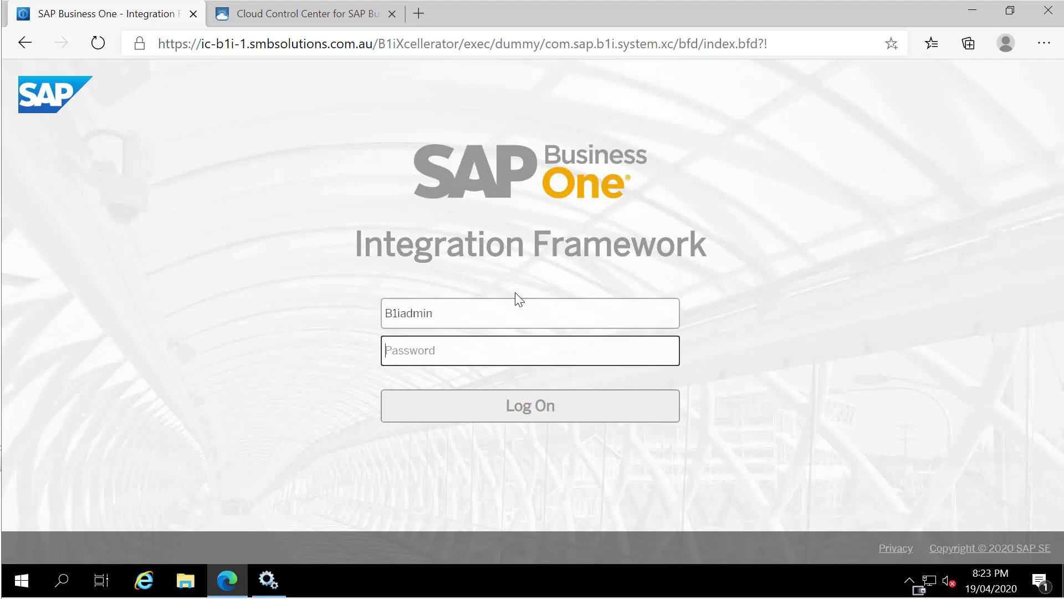
text(•••••••••)
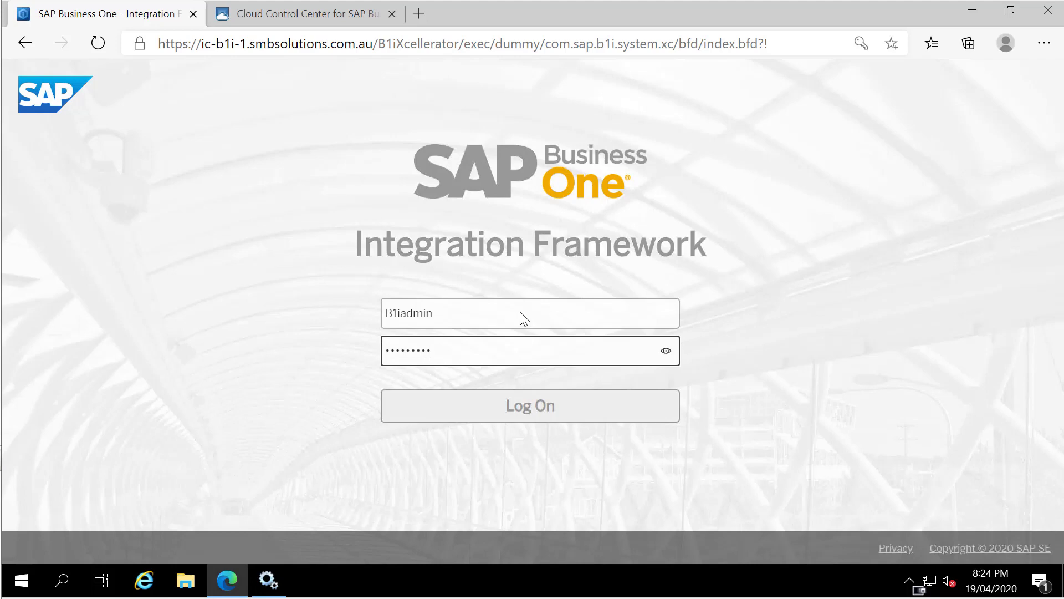
click(542, 412)
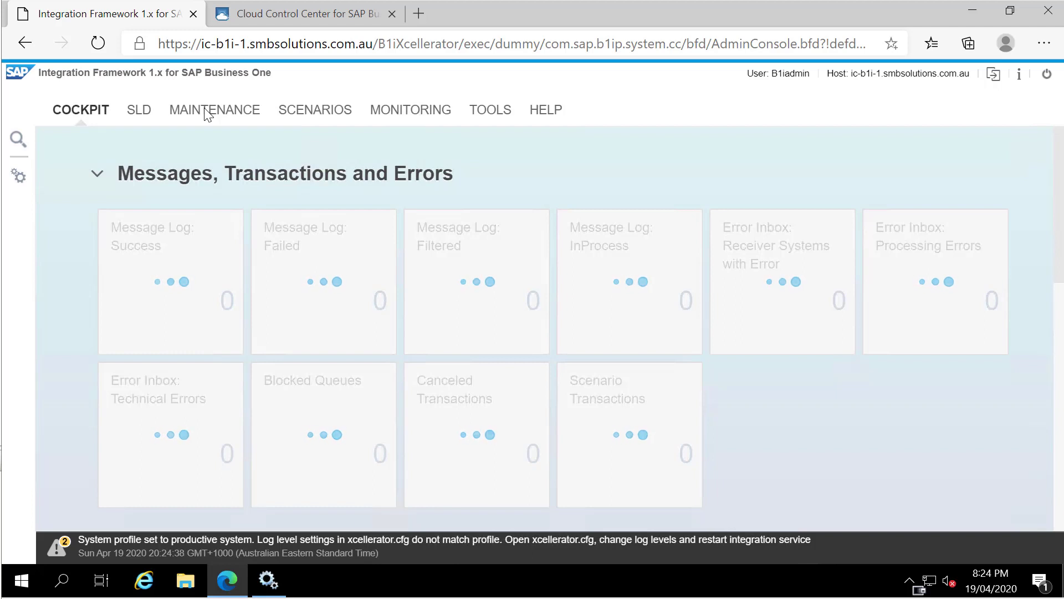
- Open Cfg B1 Cloud under SLD Maintenance to show the SAP Business One Cloud Setup
click(140, 111)
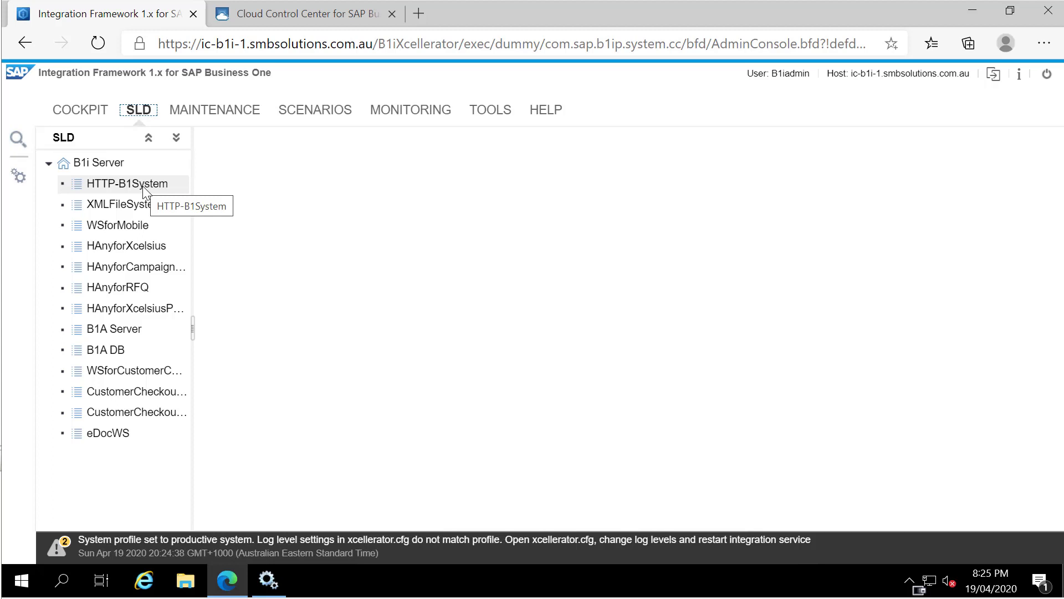
click(200, 117)
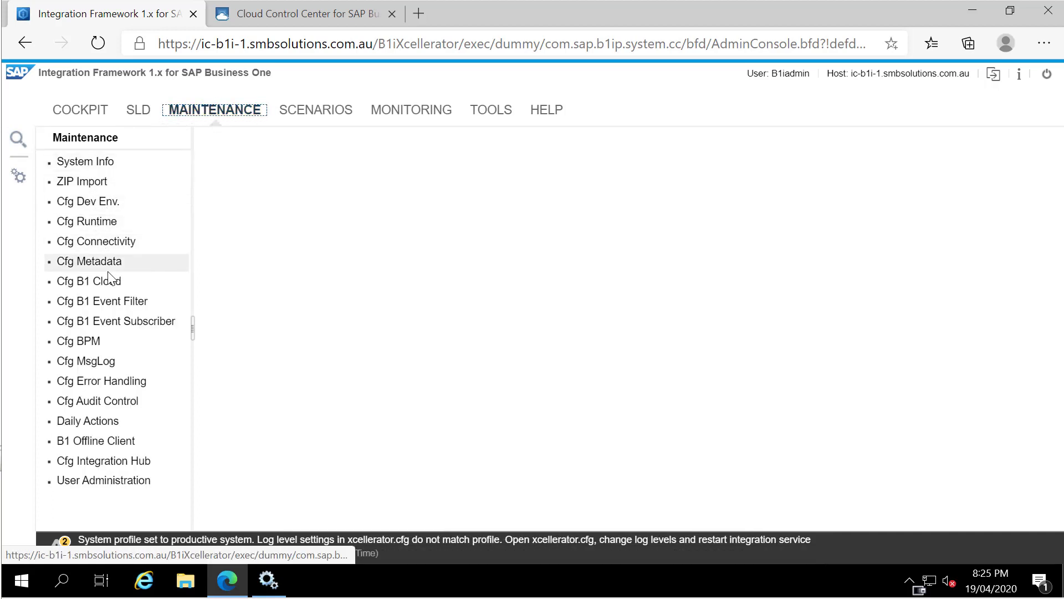
click(105, 281)
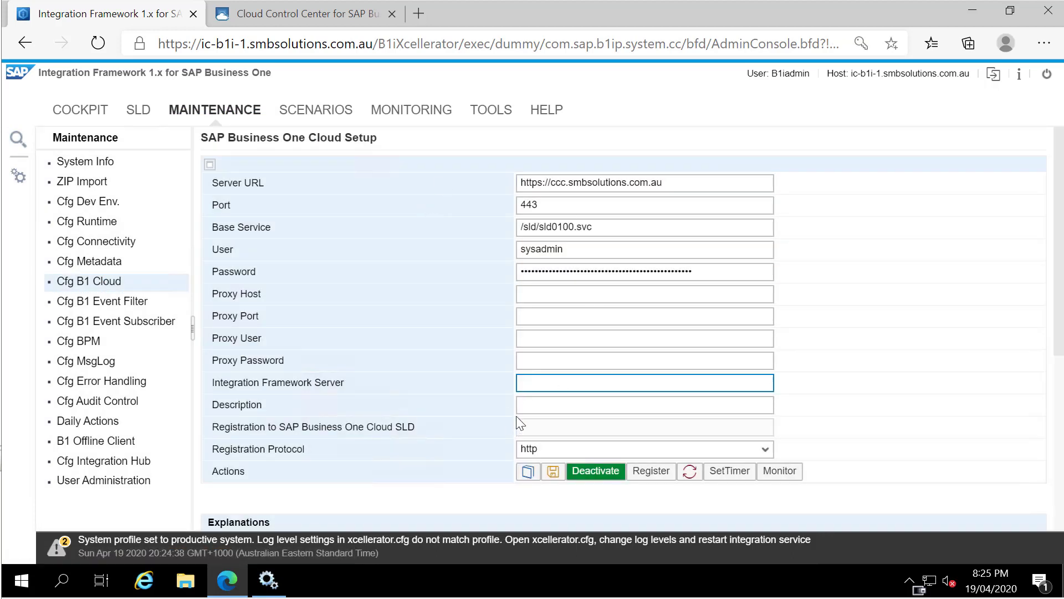
- Set Registration Protocol to https, server to IC-B1i-1, description to 'Intercompany Integration Server'
click(765, 449)
click(565, 483)
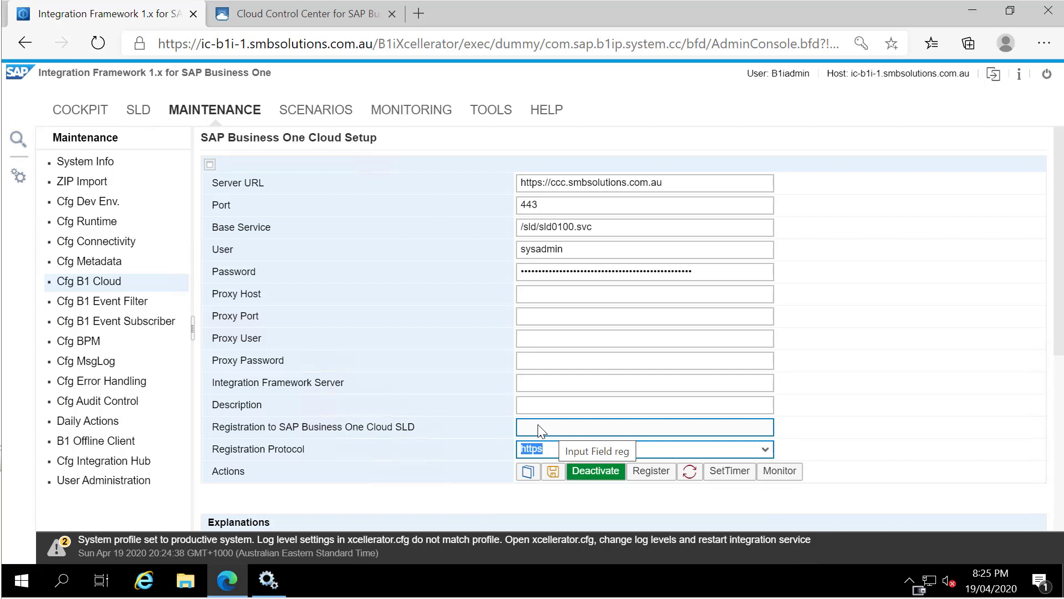
click(551, 385)
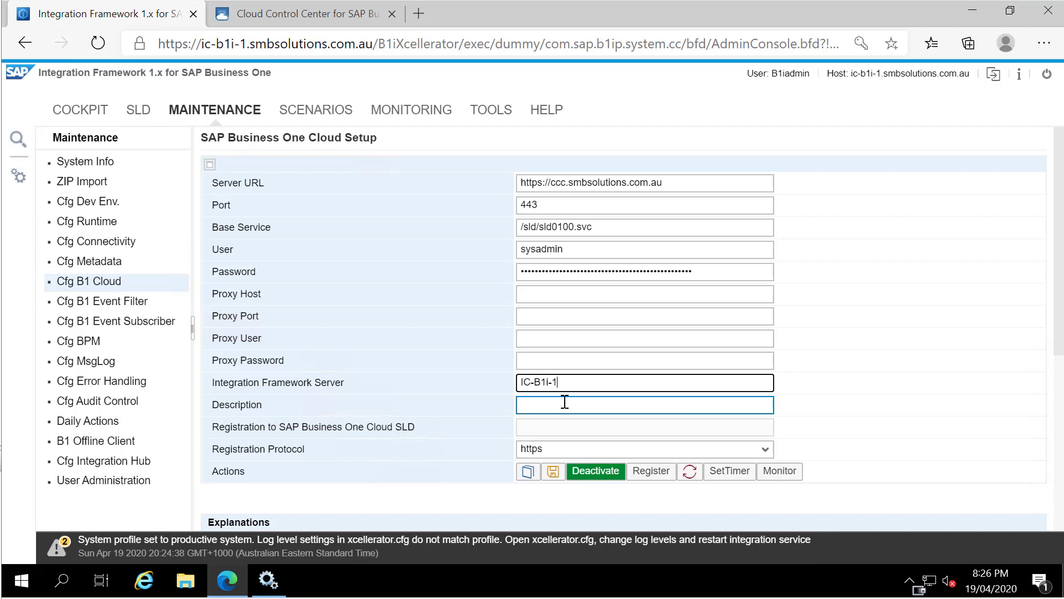
click(595, 412)
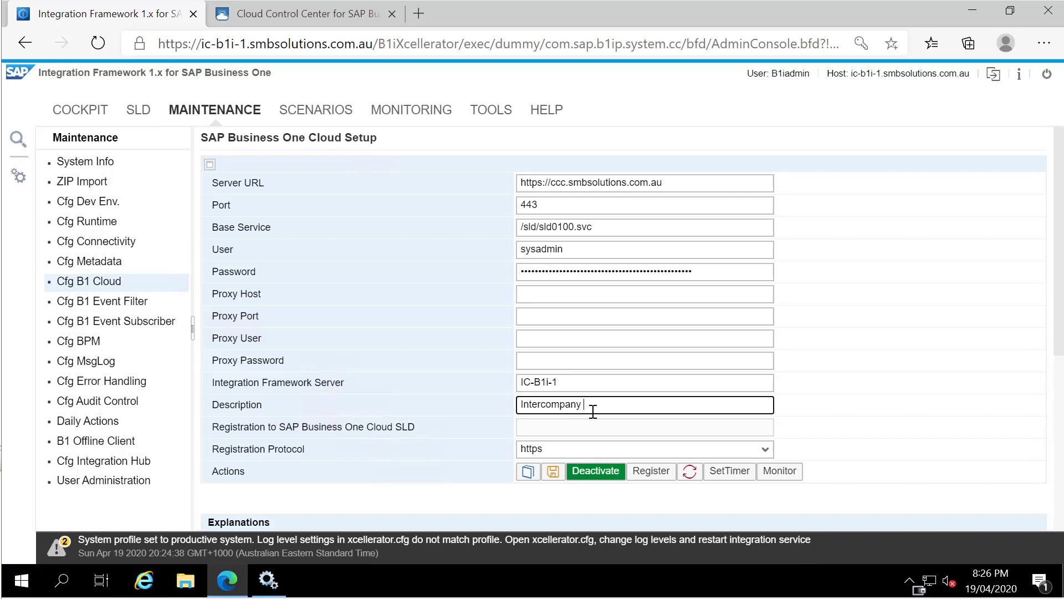
text(Intercompany Integration Server)
click(574, 433)
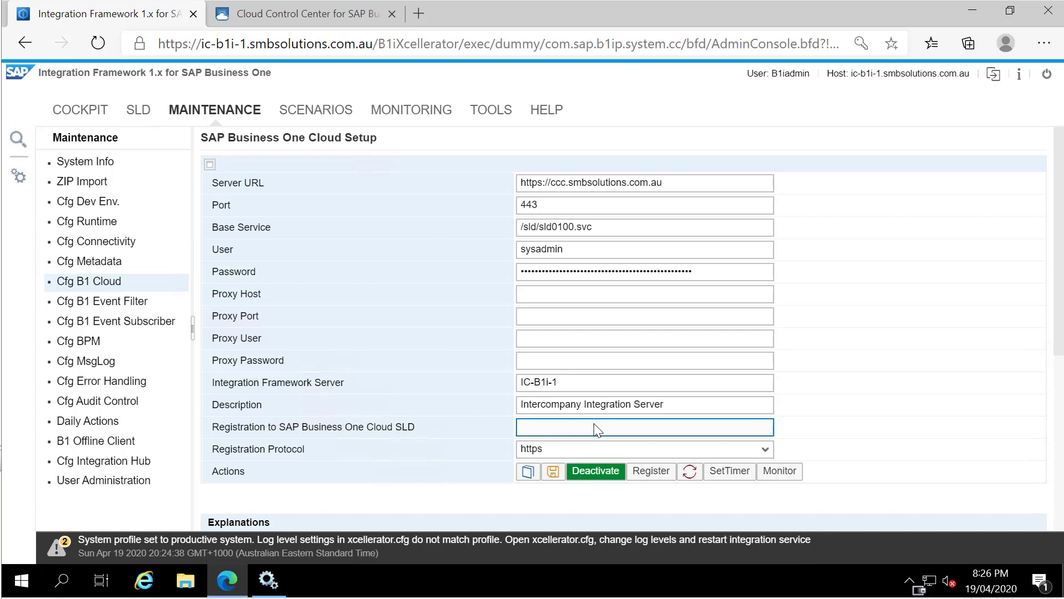
click(546, 414)
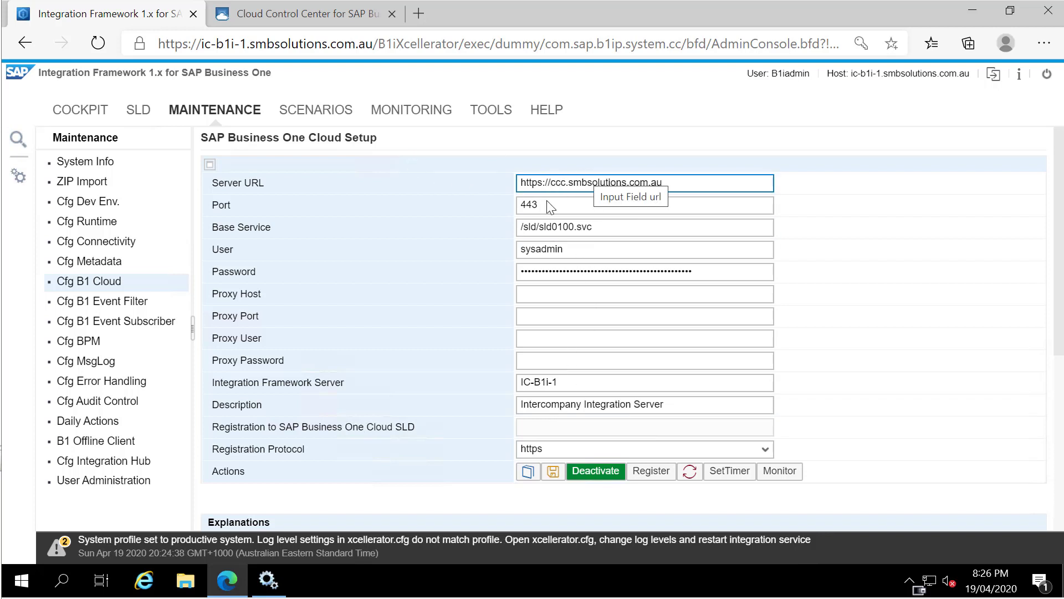
- Save the Cloud Setup, register with SAP Business One Cloud, and view Registration Details via Monitor
click(553, 473)
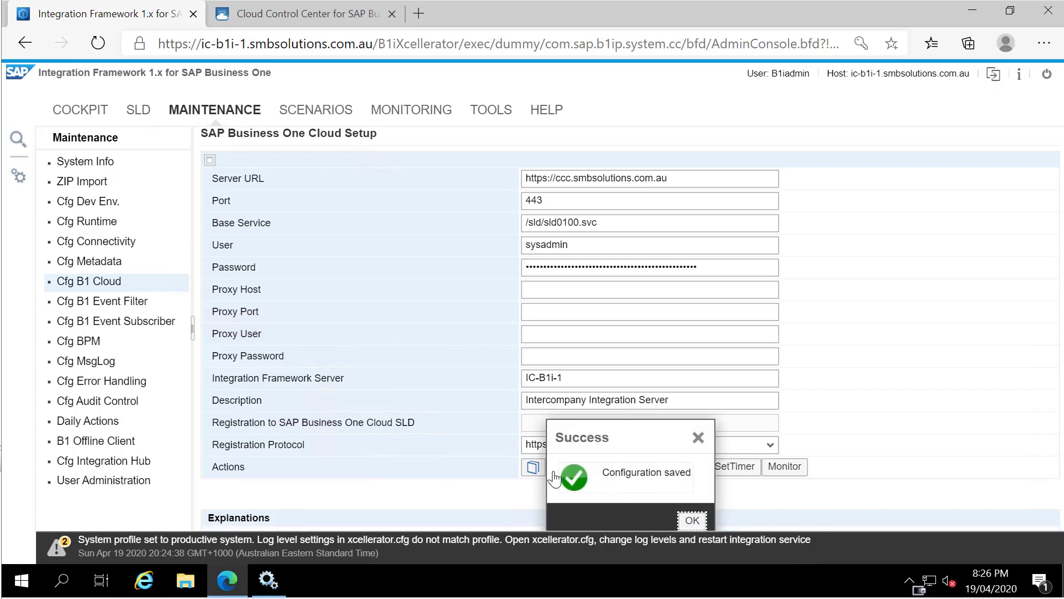
click(692, 519)
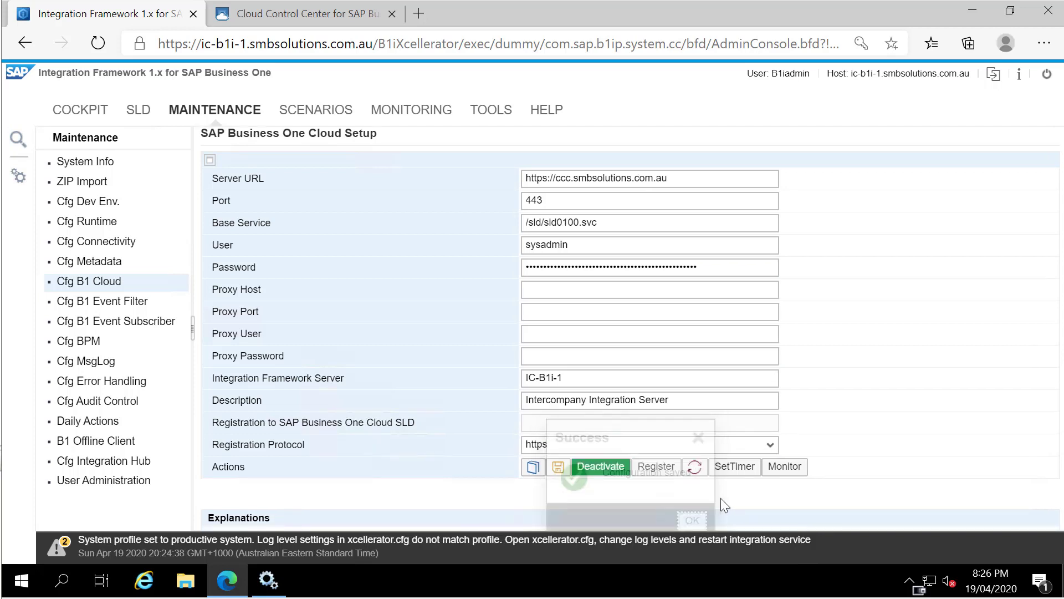
click(653, 469)
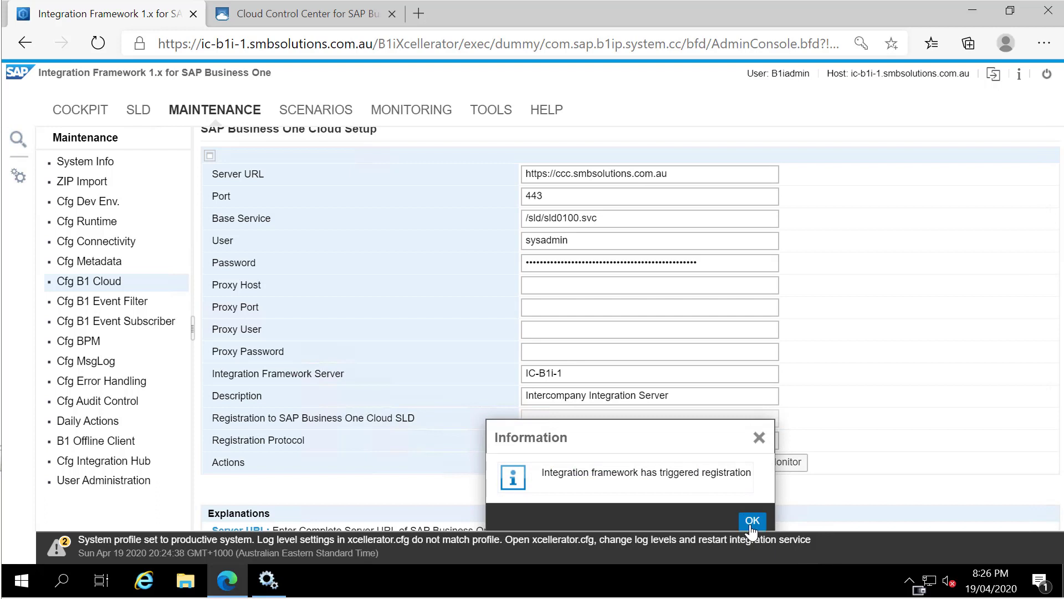
click(751, 523)
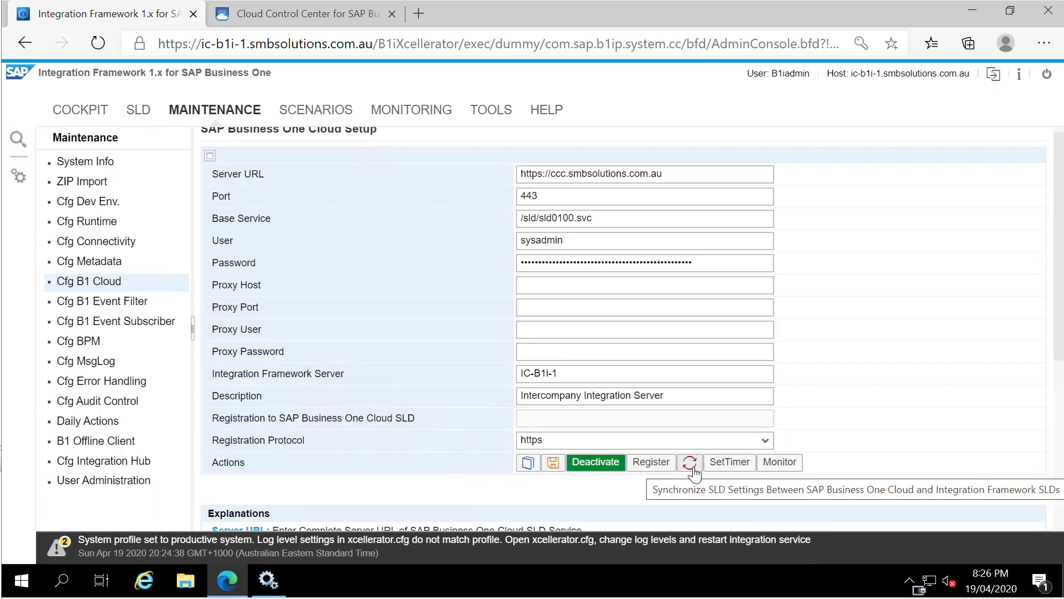
click(693, 467)
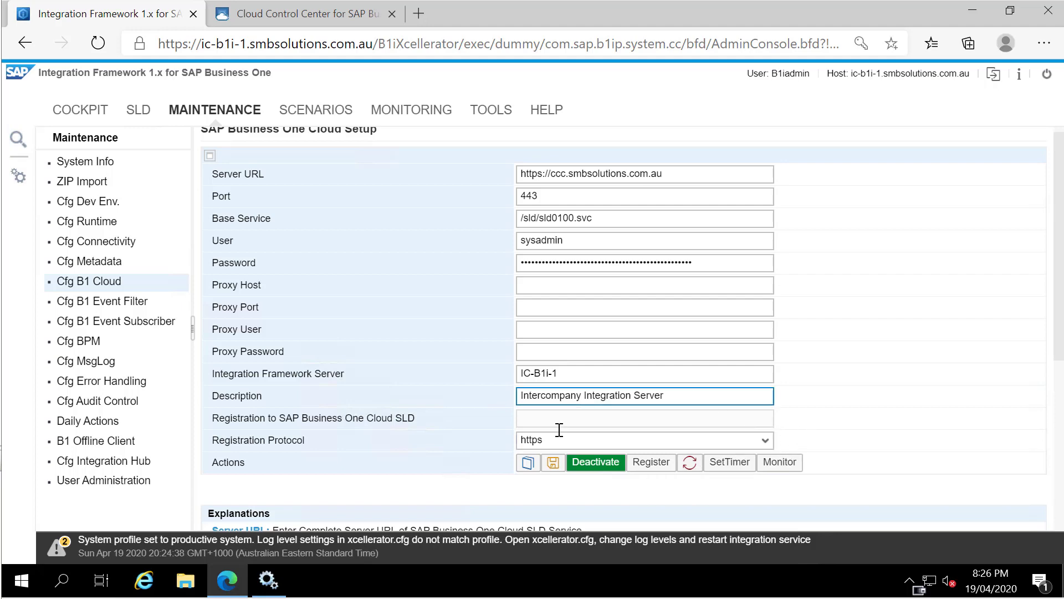
click(780, 464)
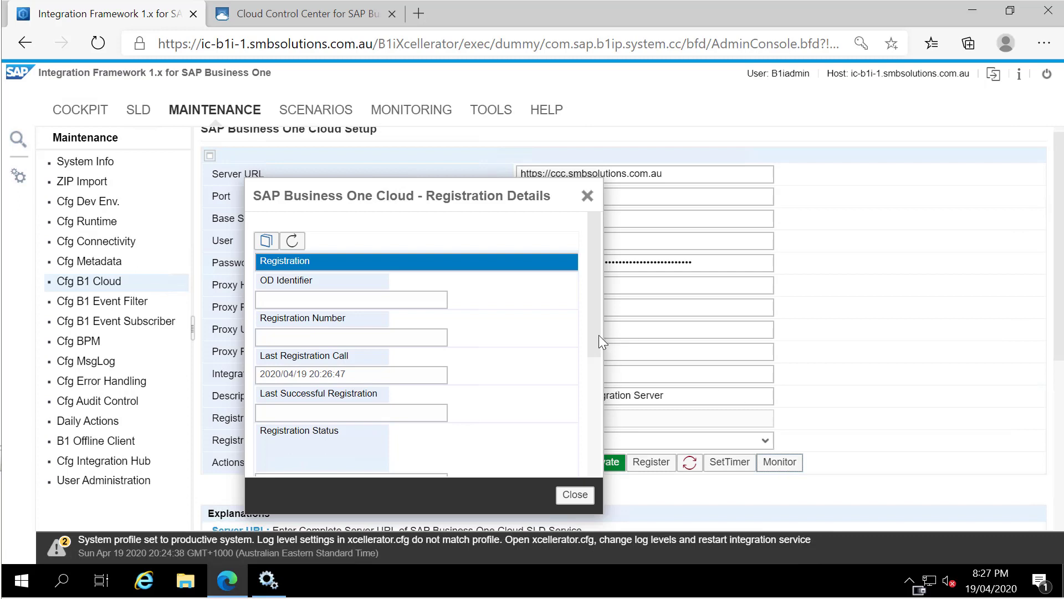
- Read the PKIX certificate-path synchronization failure in Registration Details, then close the dialog
drag(599, 335, 596, 472)
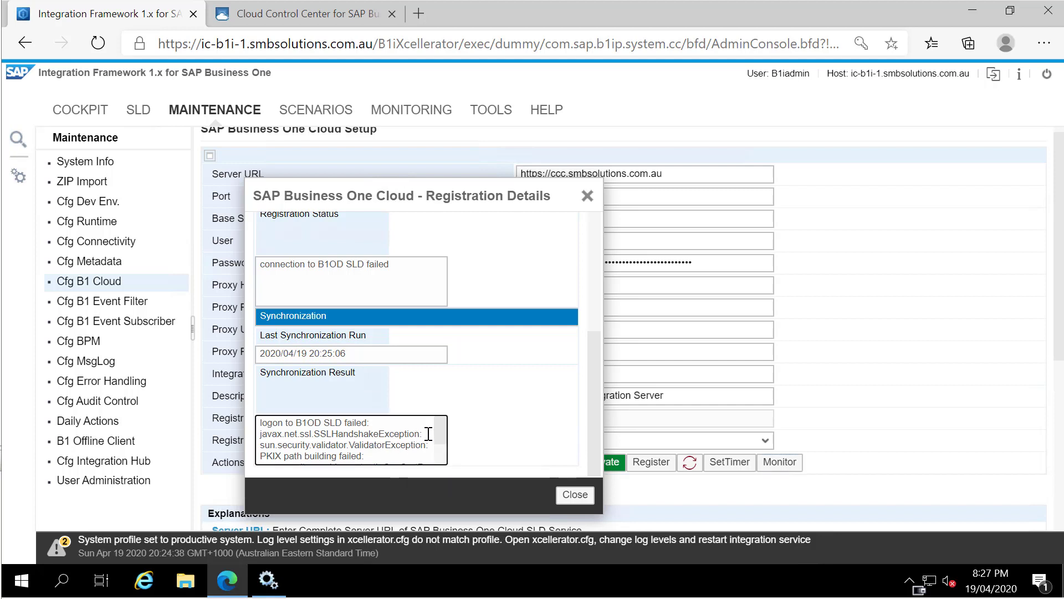
drag(444, 428, 217, 419)
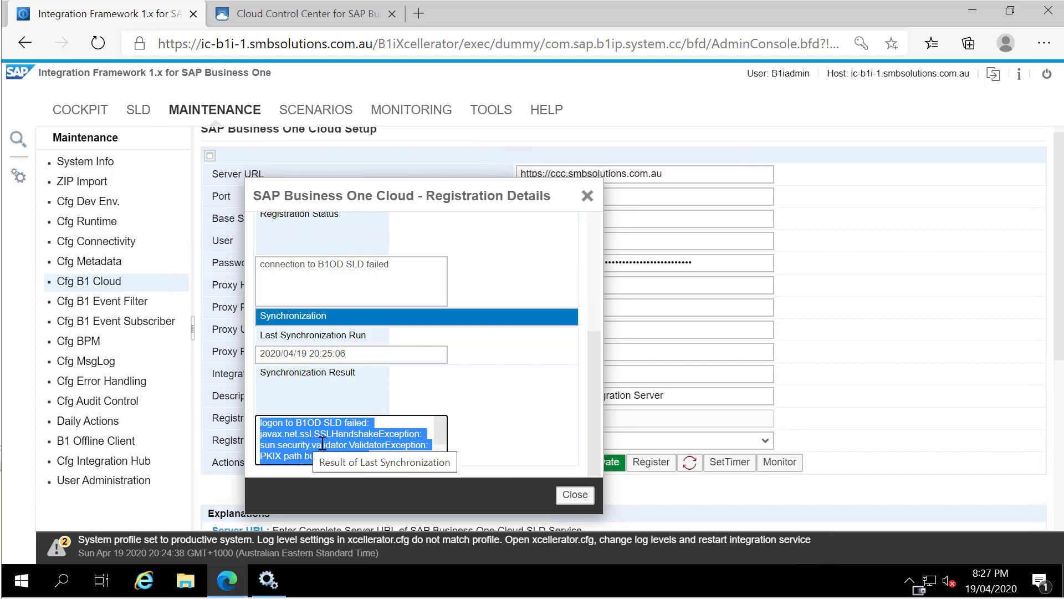
click(577, 495)
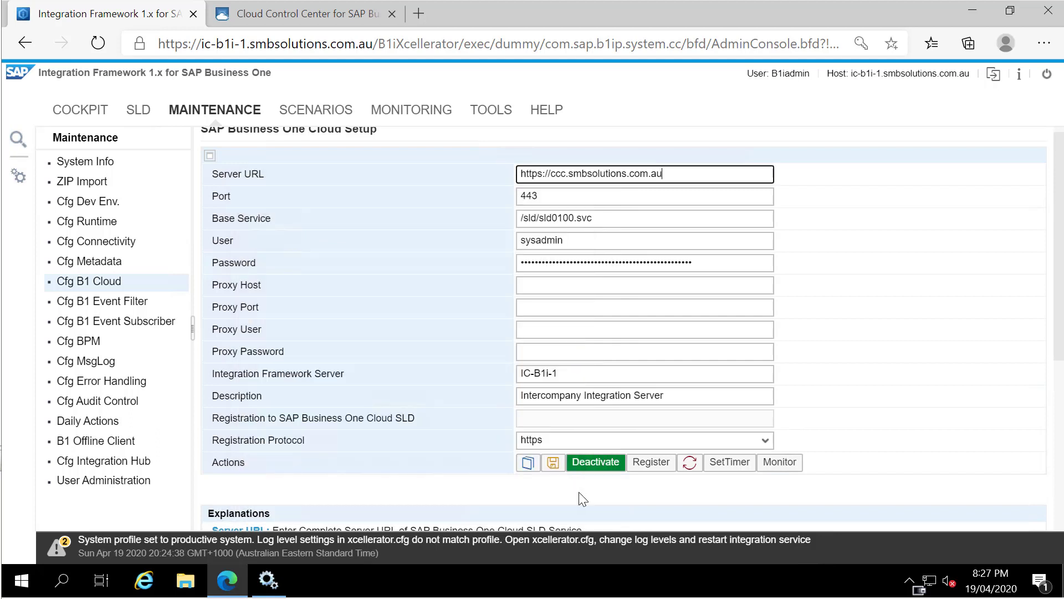
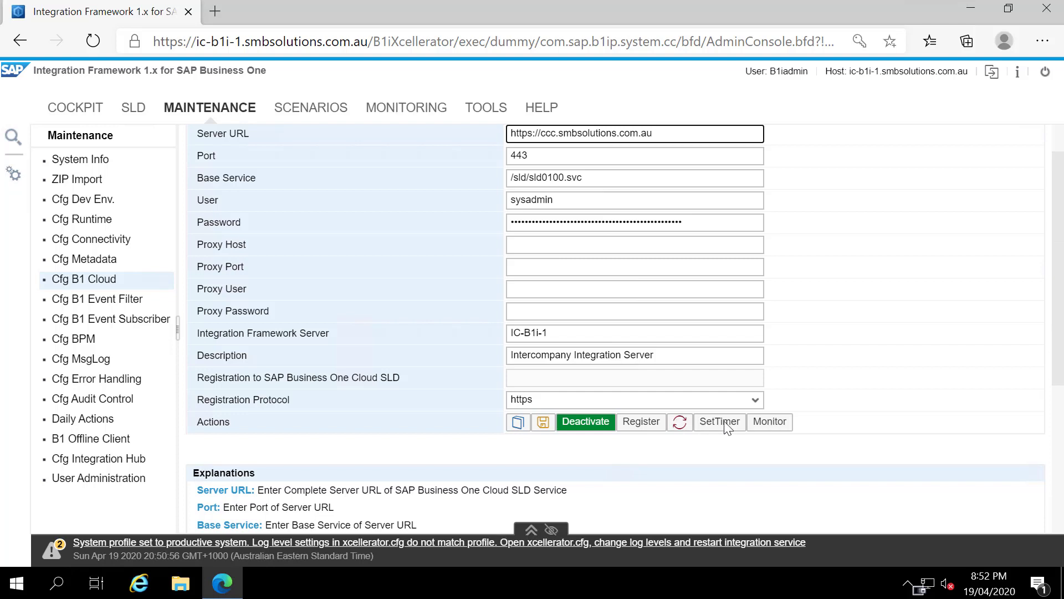
- Trigger registration with the Cloud SLD and bring up its Registration Details
click(641, 424)
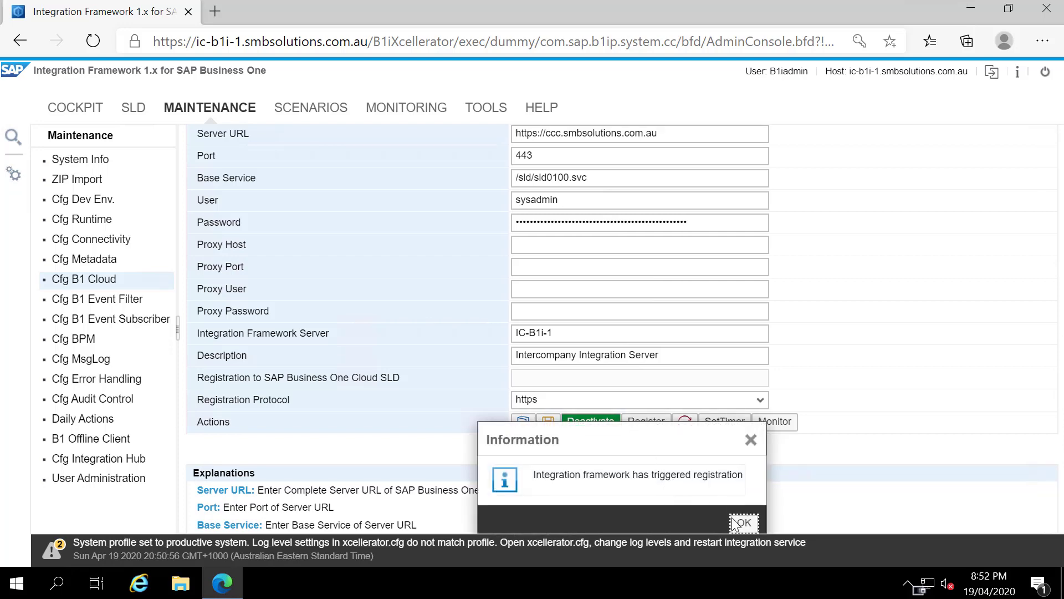
click(737, 523)
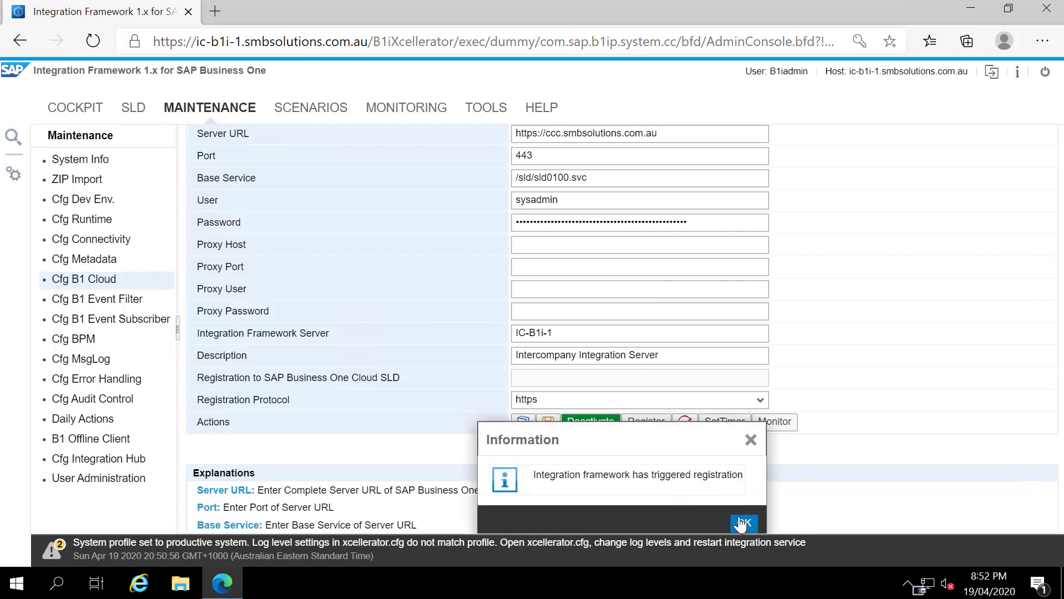
click(768, 423)
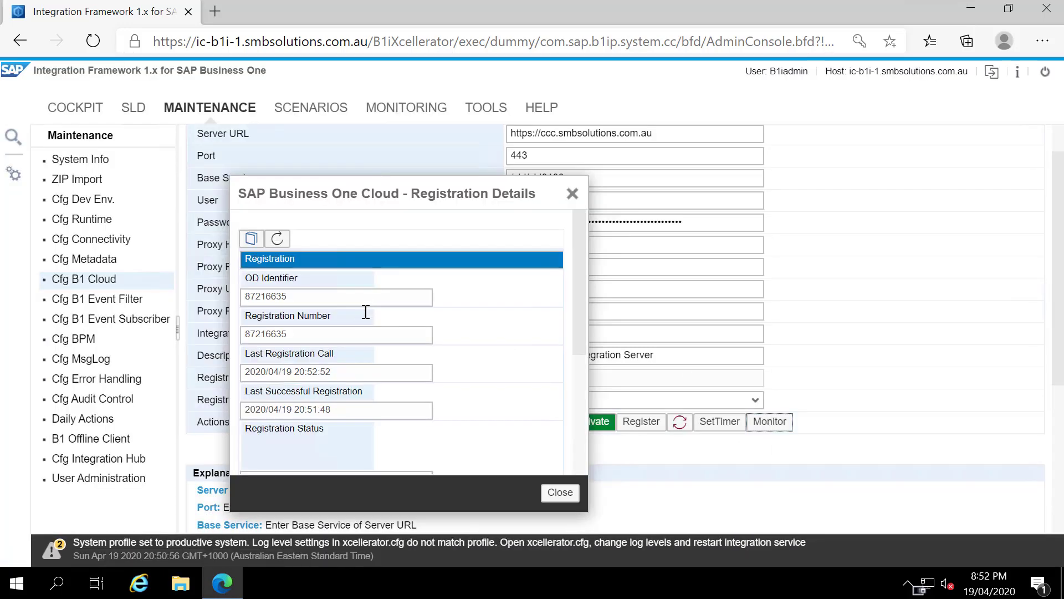
scroll(366, 310, down, 3)
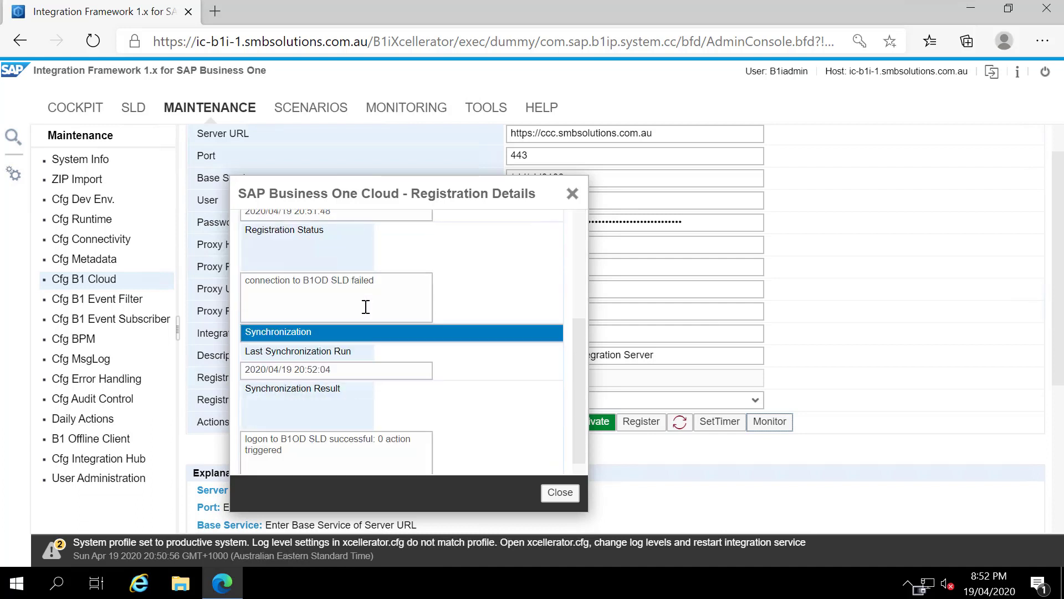
- Review the failed registration status message, then close the details and show the SLD landscape
click(380, 291)
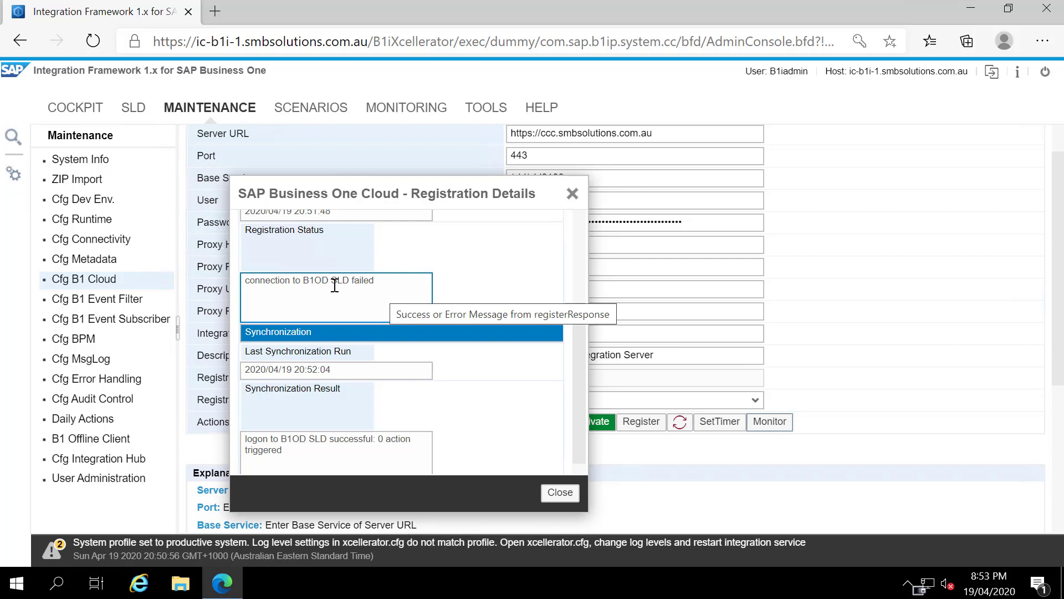
scroll(335, 285, down, 1)
scroll(334, 283, up, 3)
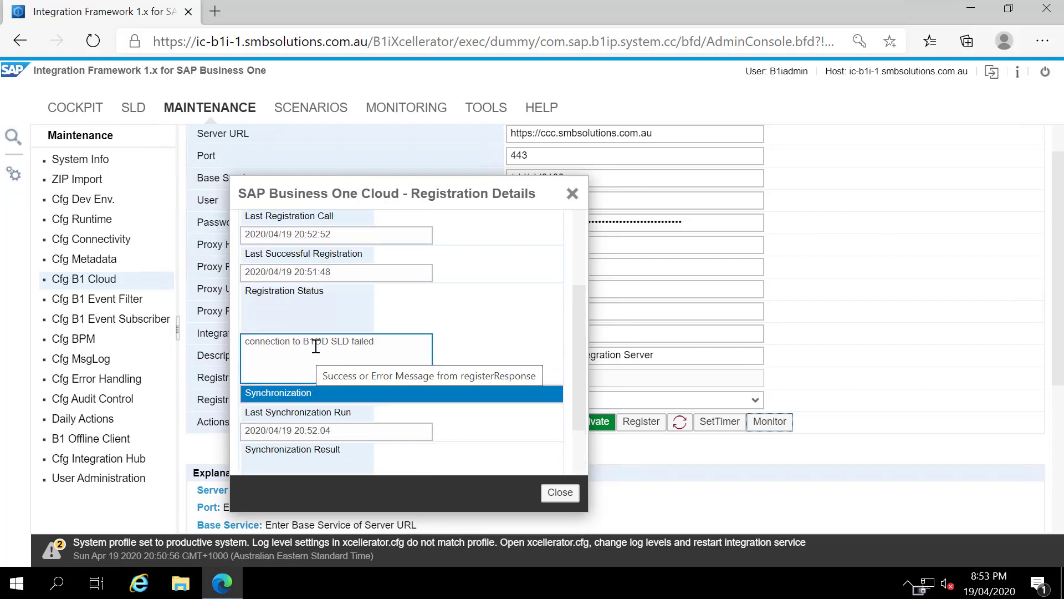
scroll(369, 344, down, 1)
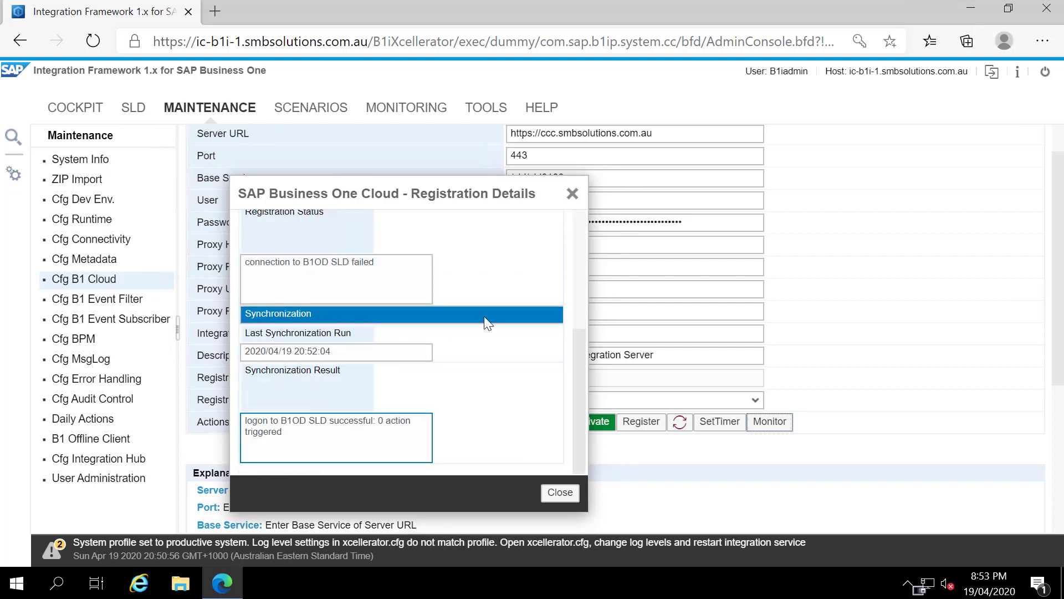
click(572, 194)
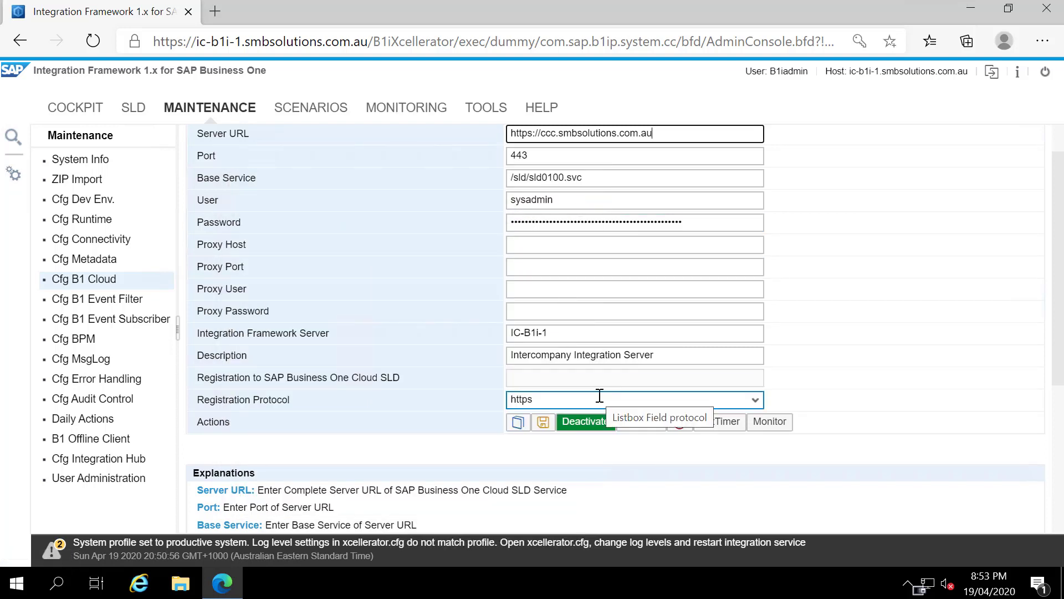
click(134, 109)
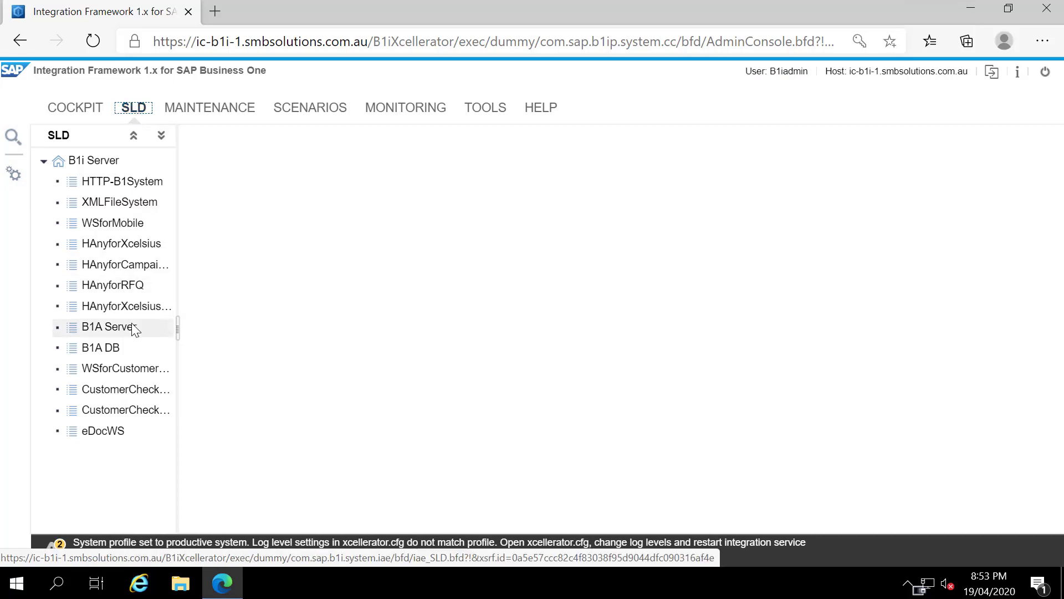
- Load the Cloud Control Center at ccc.smbsolutions.com.au in a new browser tab
click(214, 12)
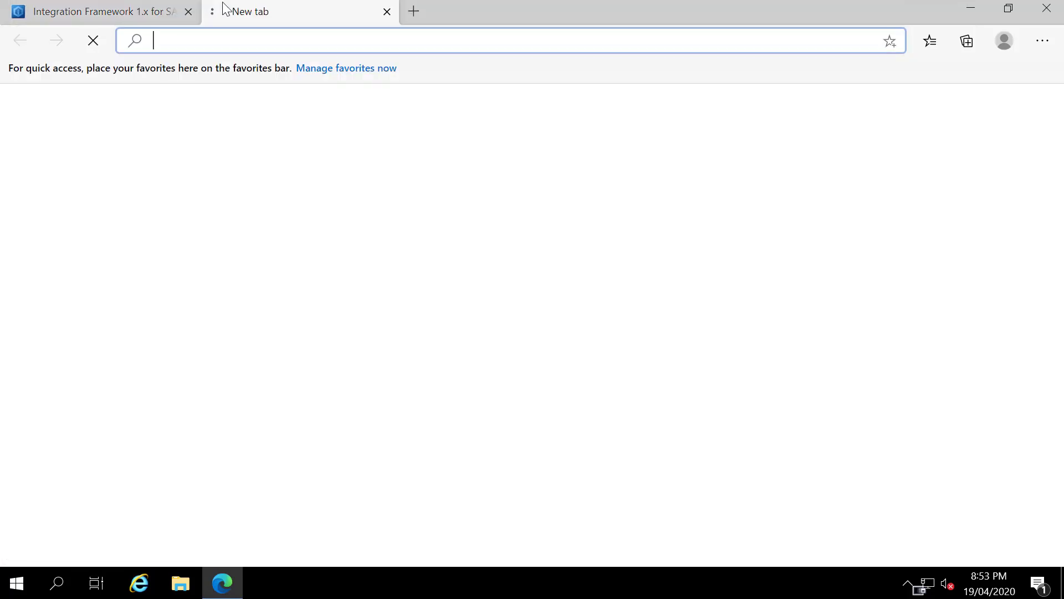
text(c)
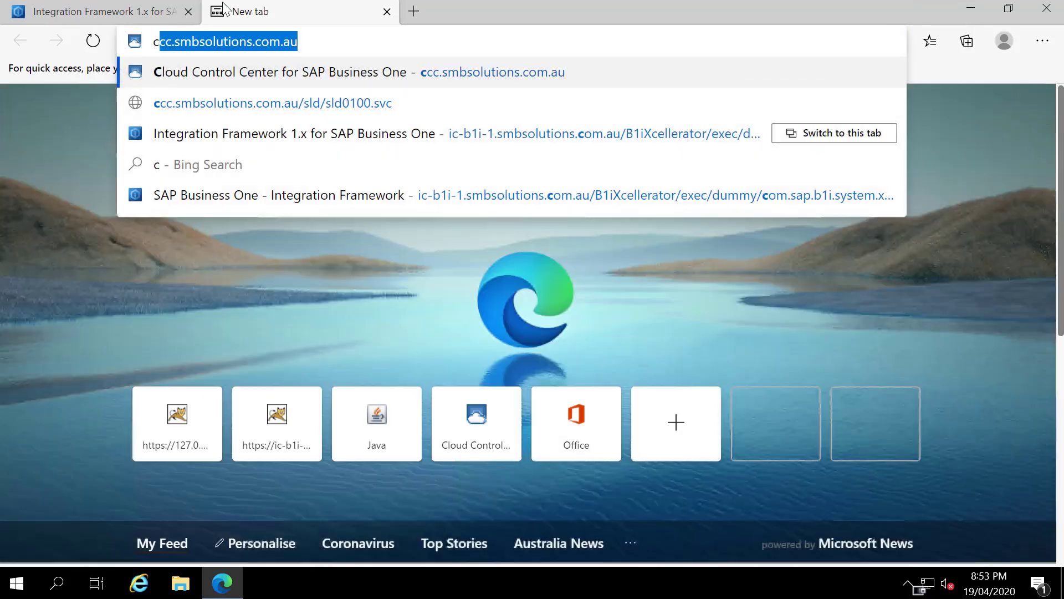
text(cc)
key(Return)
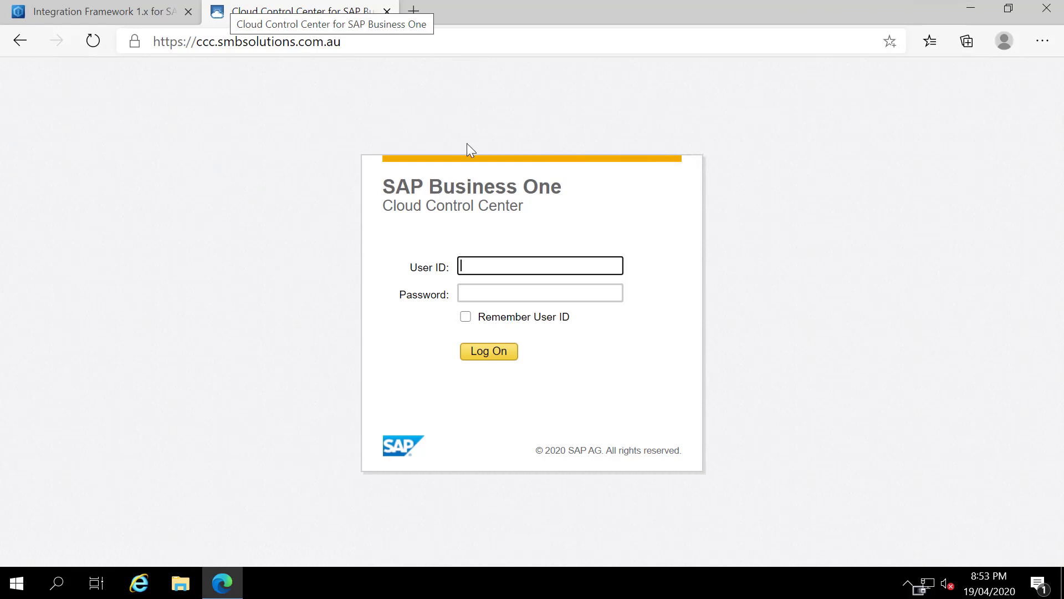
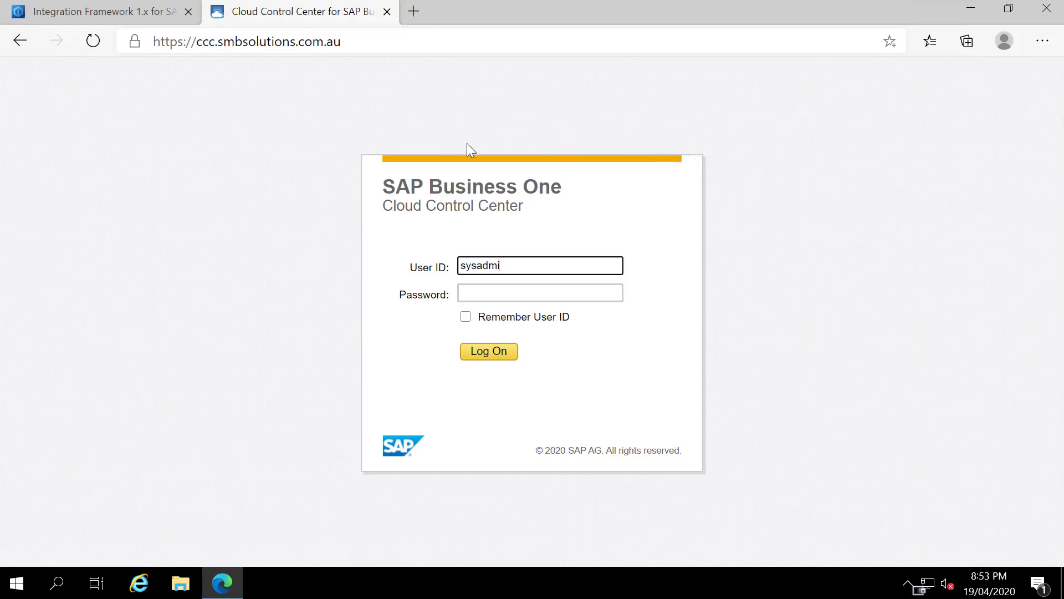
- Log on with the administrator user ID and password, letting Edge save the password
key(Tab)
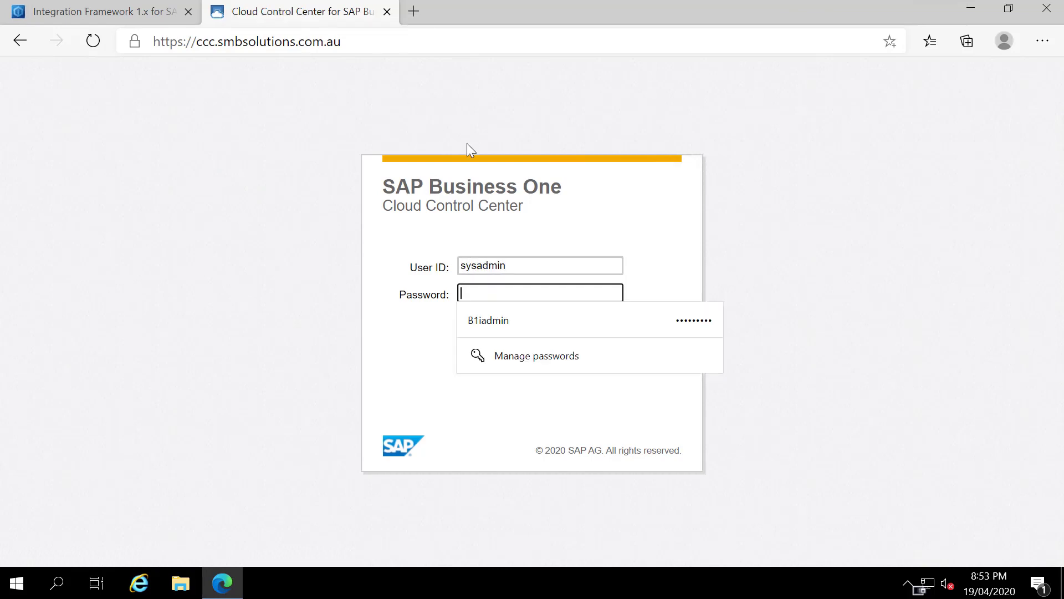
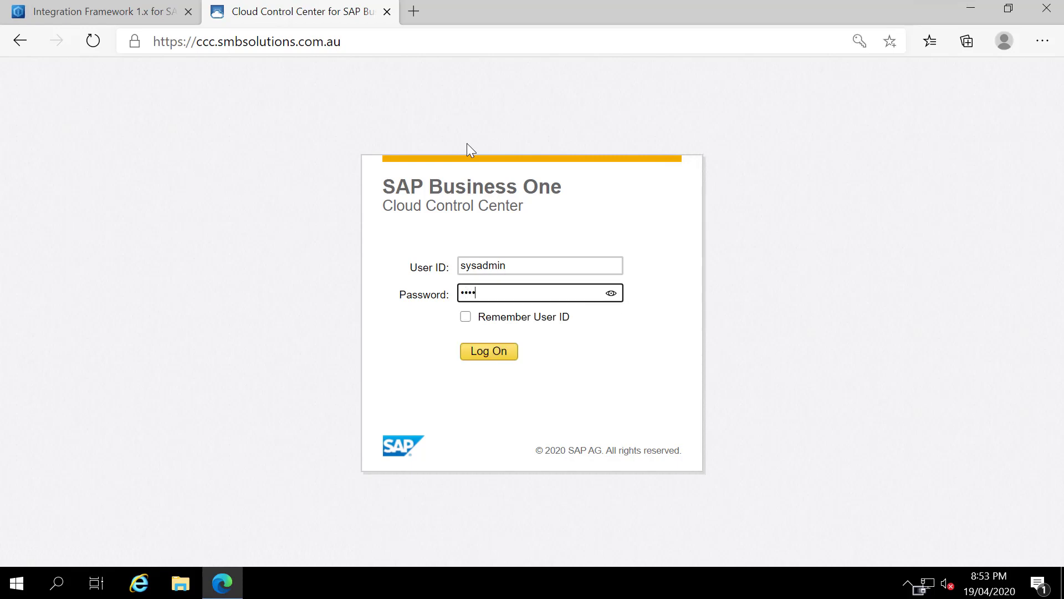
key(Return)
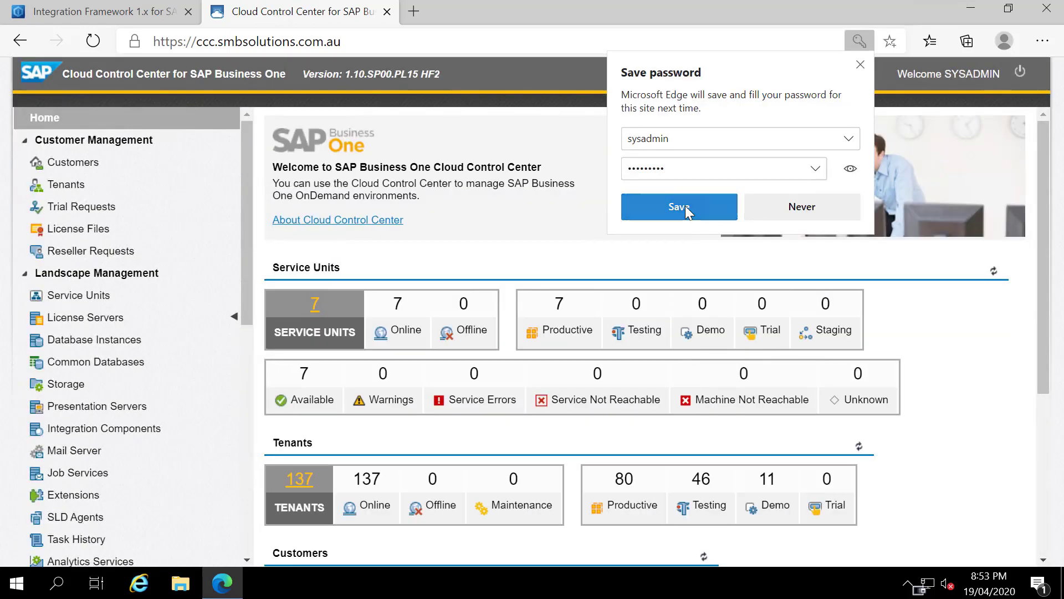
click(685, 206)
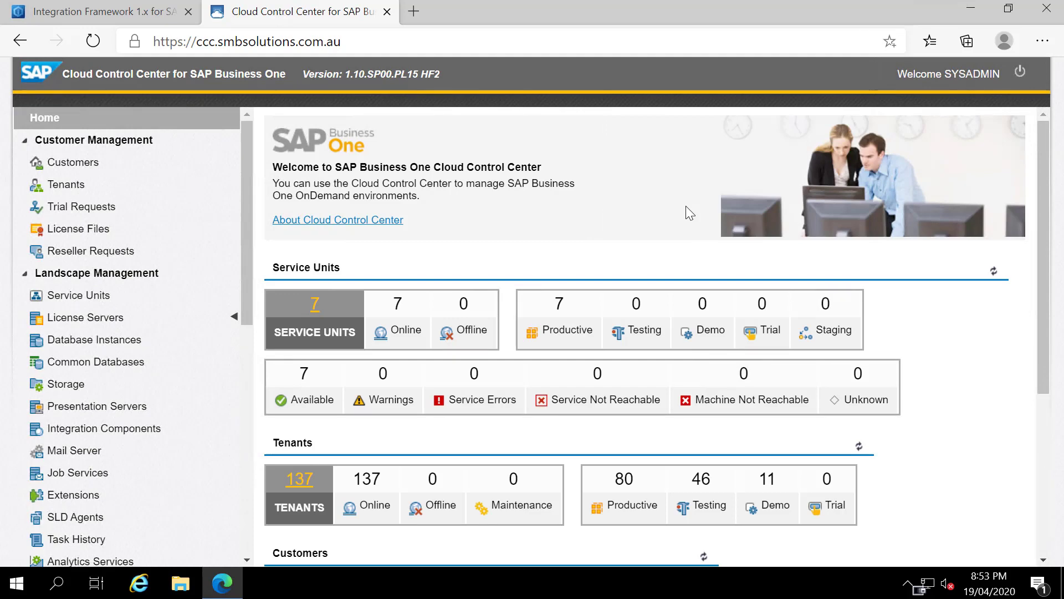
- Confirm in Integration Components that IC-B1i-1 is used by no service units yet
click(96, 429)
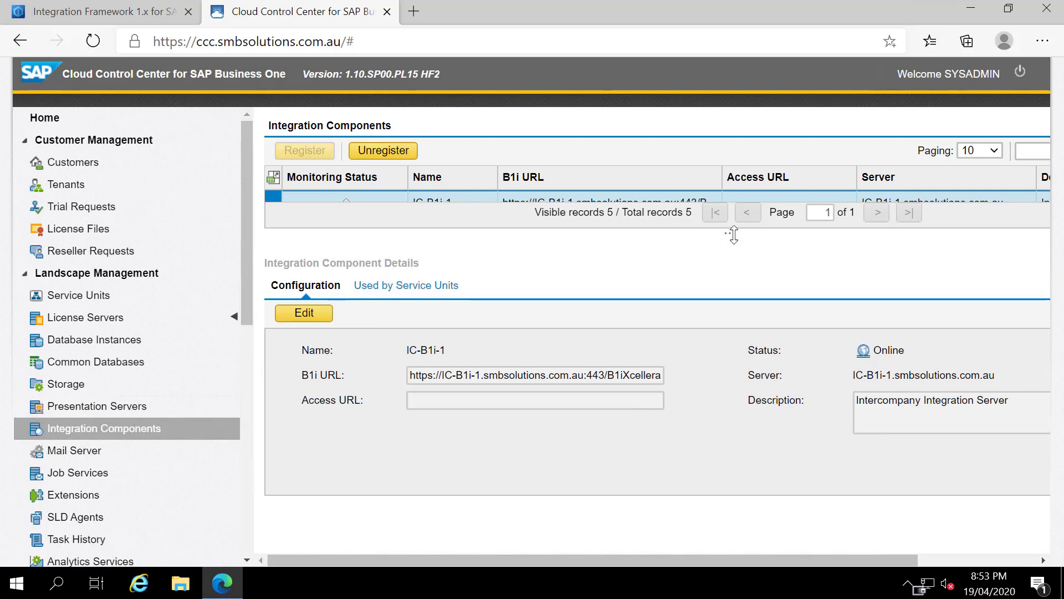
drag(730, 233, 720, 350)
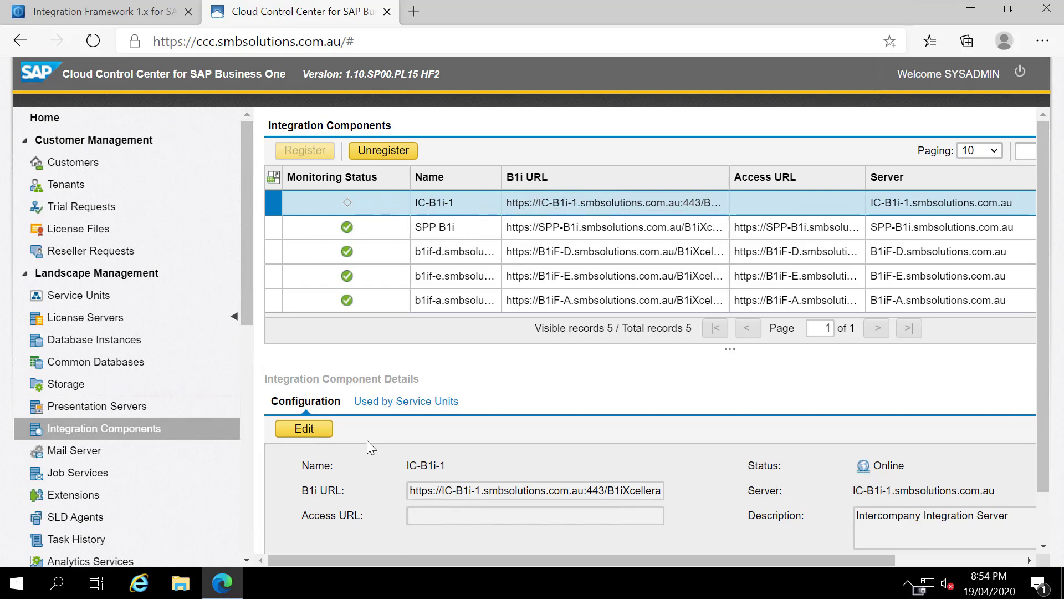
click(398, 407)
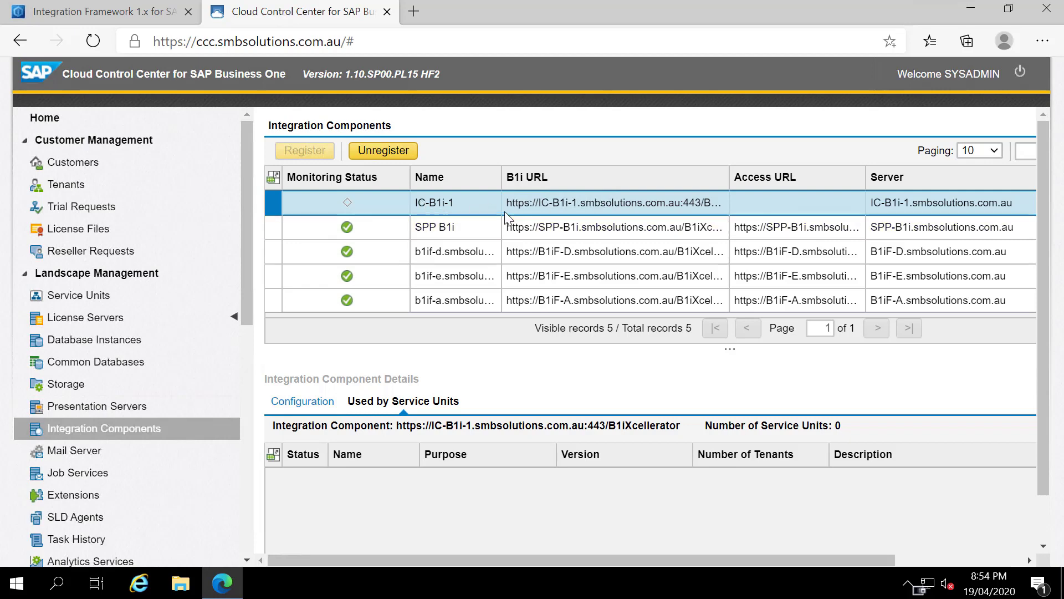
- Show the Service Units list with an enlarged grid displaying Service Unit F
click(117, 302)
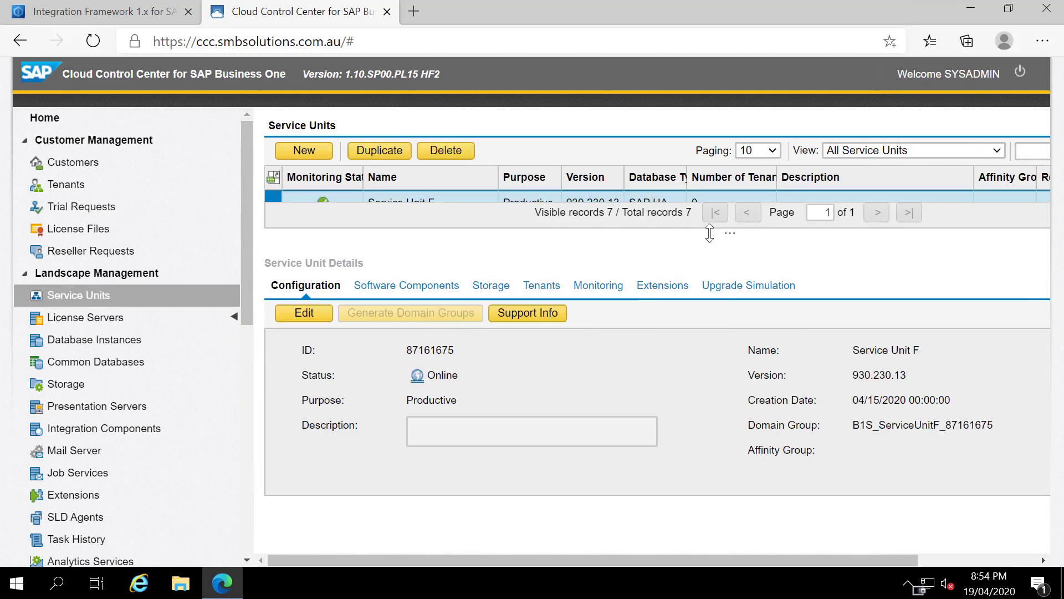
drag(710, 233, 718, 309)
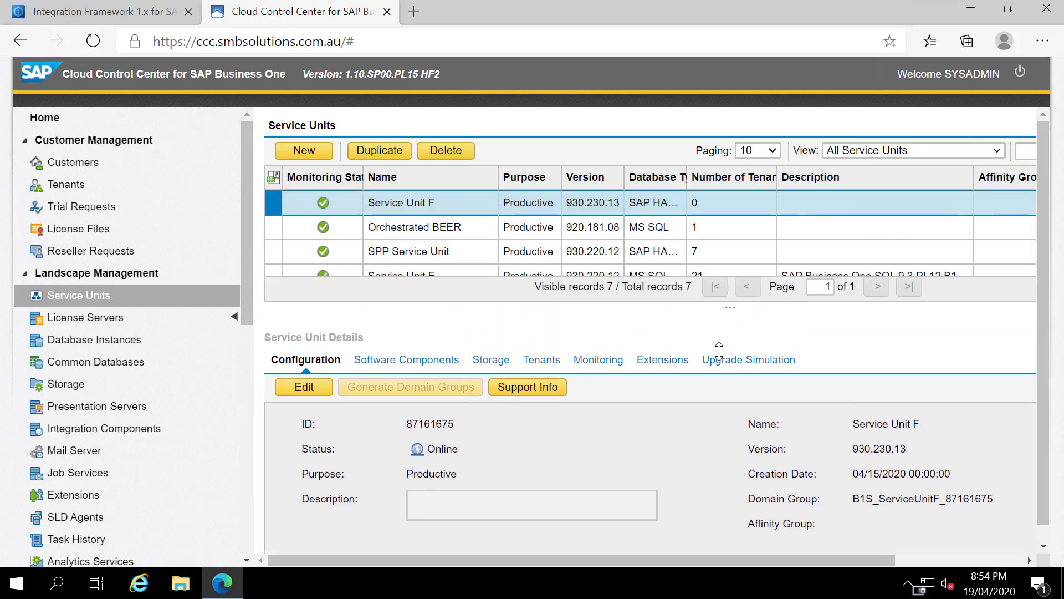
drag(719, 351, 720, 372)
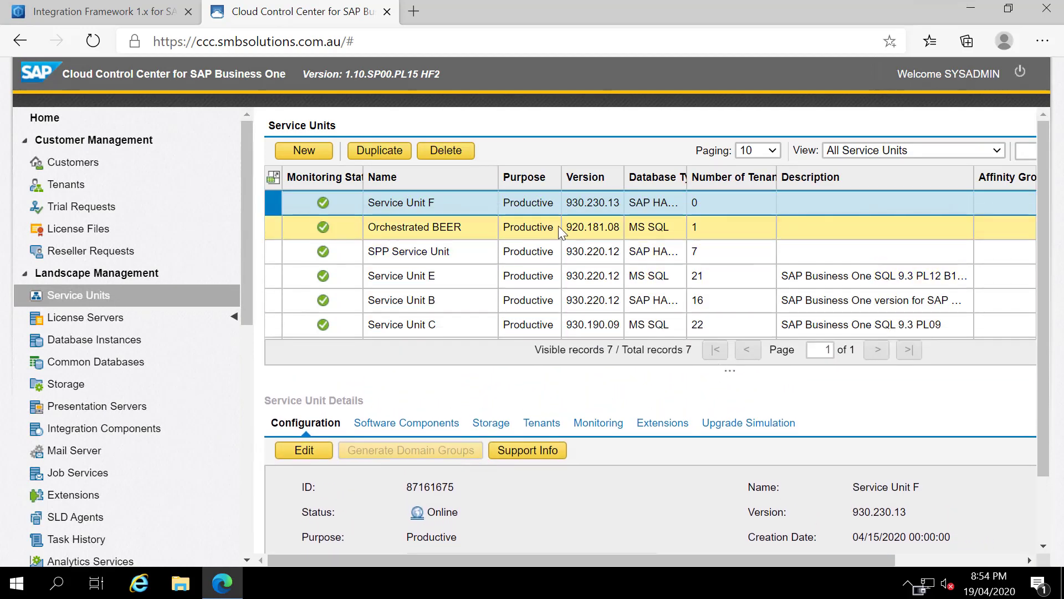
scroll(558, 225, down, 1)
scroll(602, 256, up, 1)
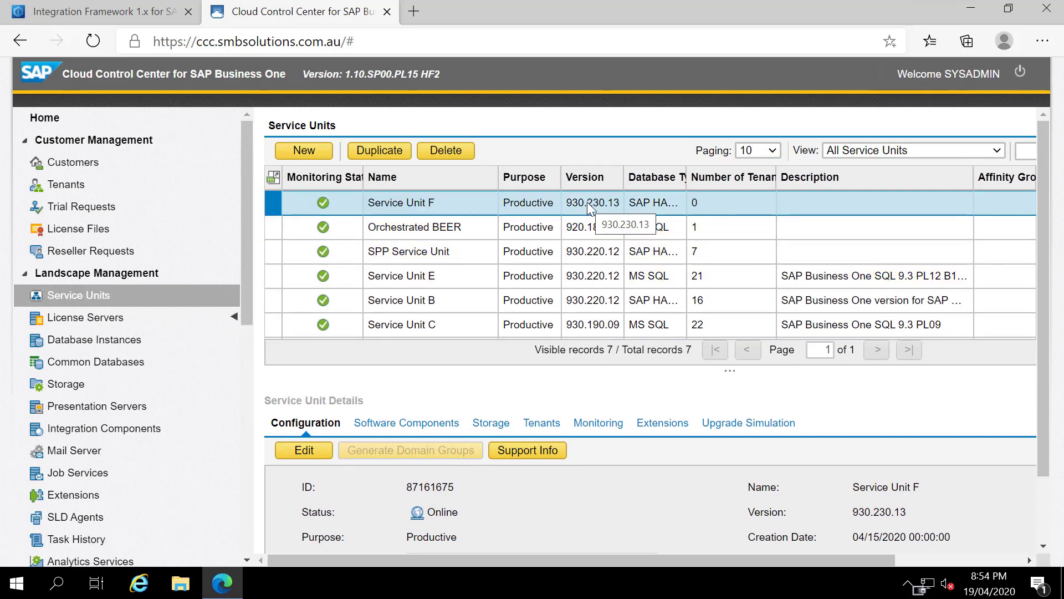
- Register integration component IC-B1i-1 to Service Unit F's software components, then return to the SLD page
click(433, 425)
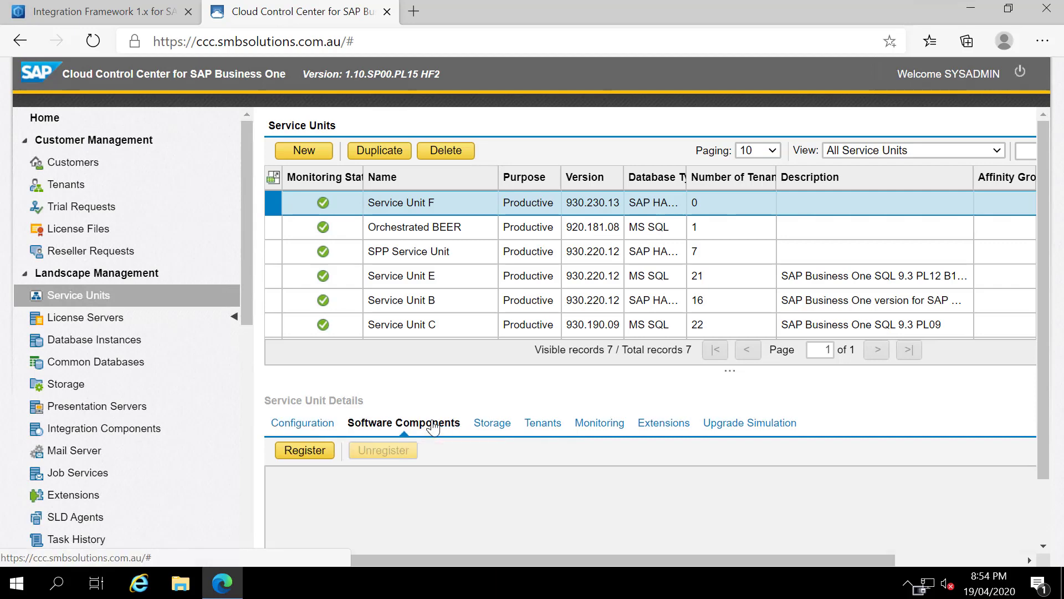
click(304, 450)
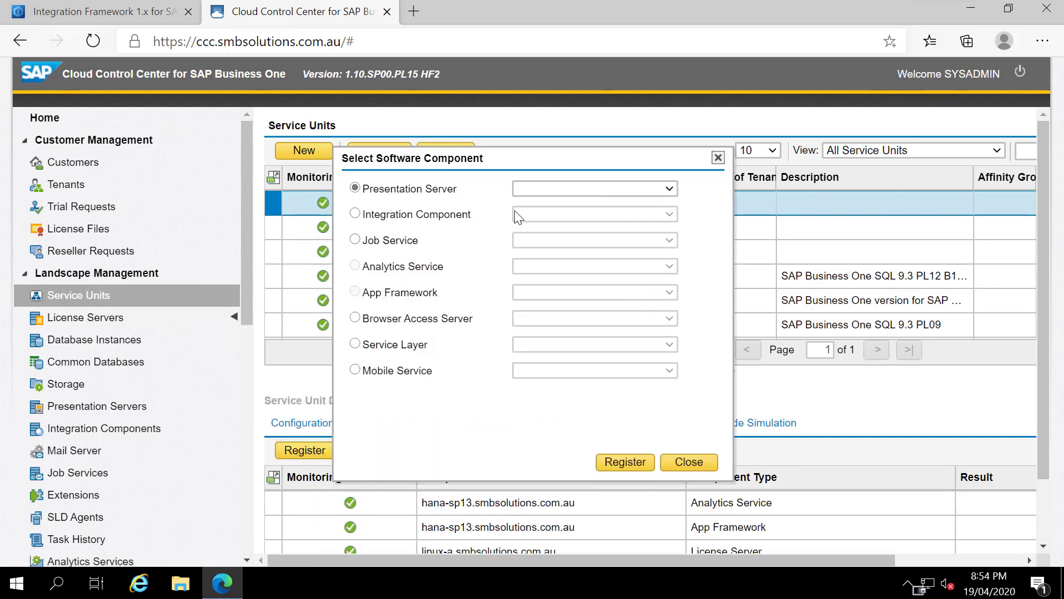
click(464, 219)
click(600, 217)
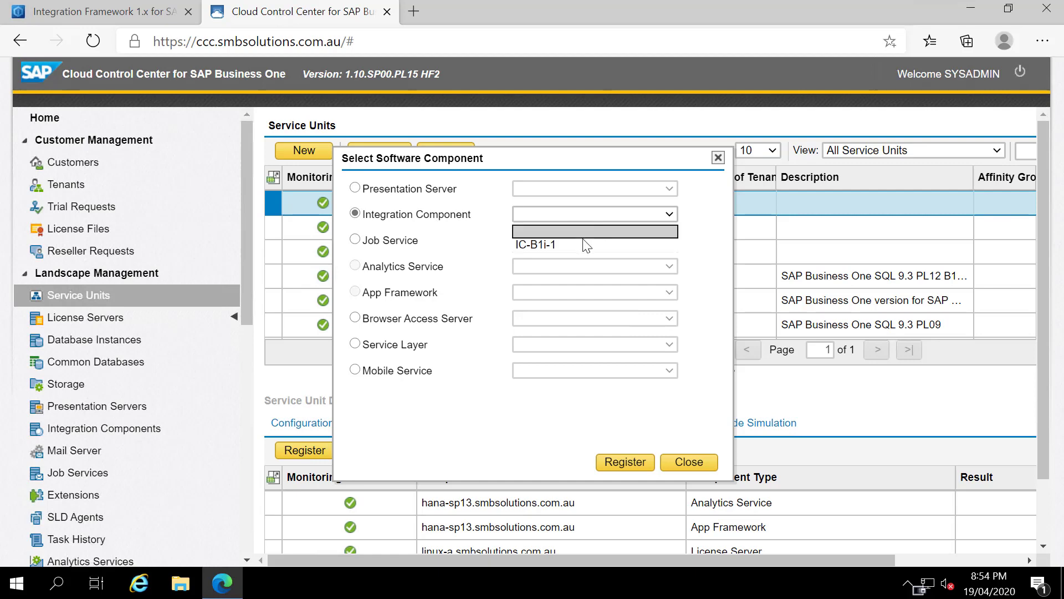
click(571, 245)
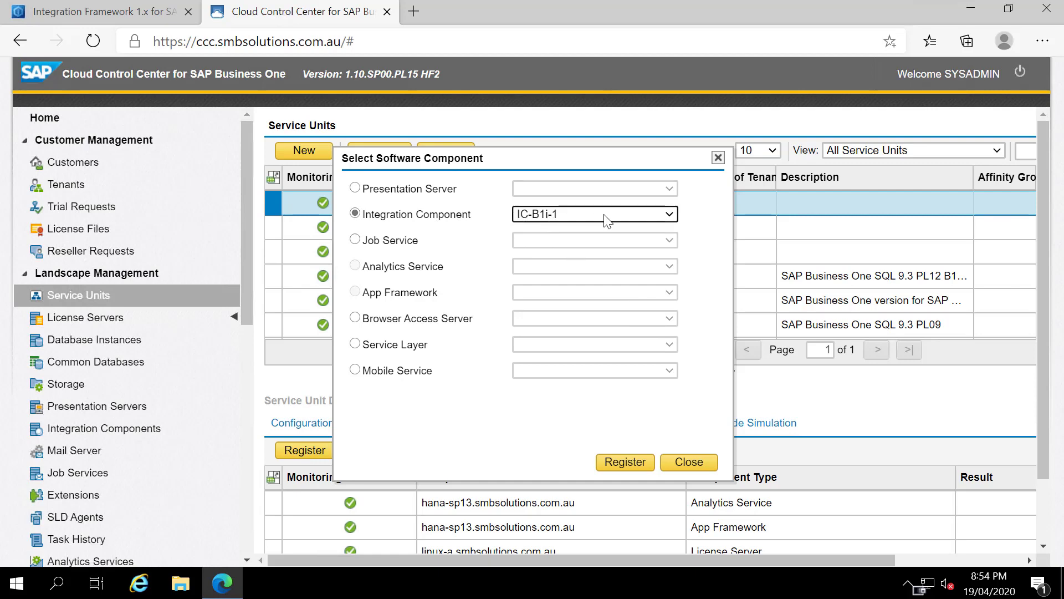
click(627, 461)
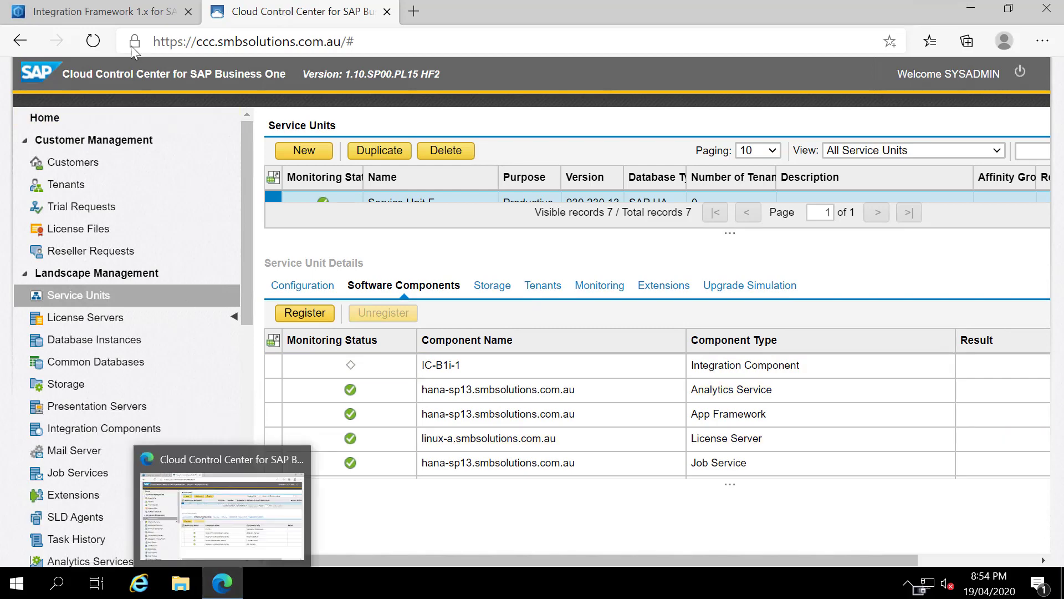
click(111, 8)
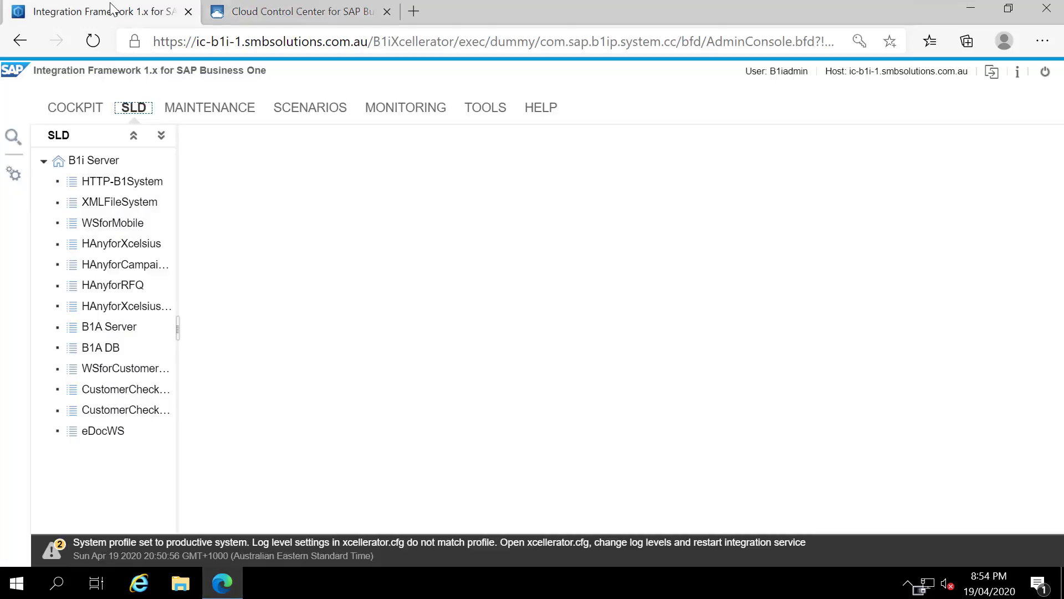
- Check Service Unit F's empty Tenants tab, then return to the SLD list showing SBODEMOMC
click(304, 14)
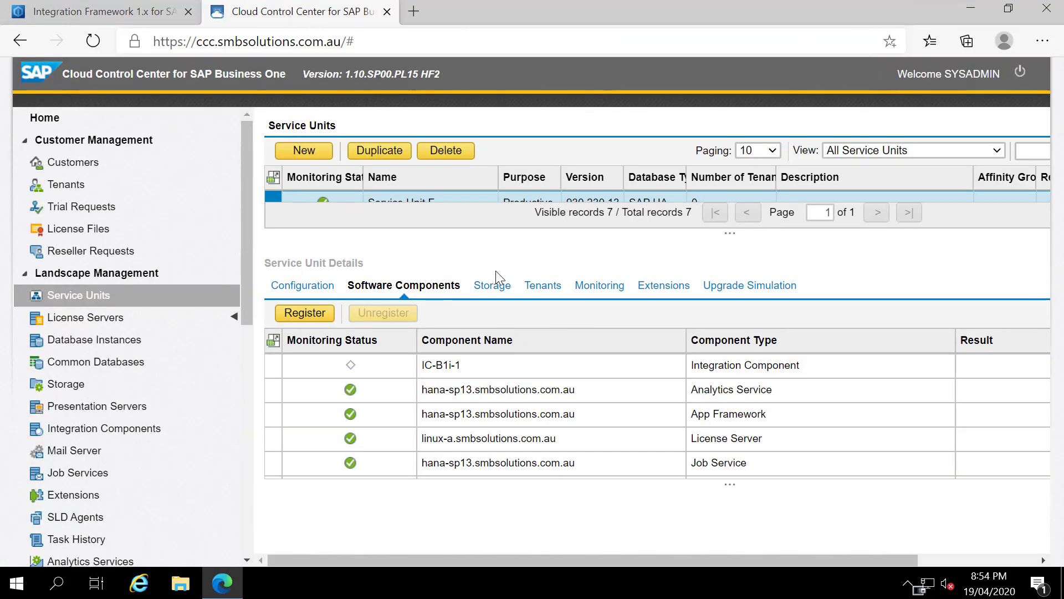
click(546, 292)
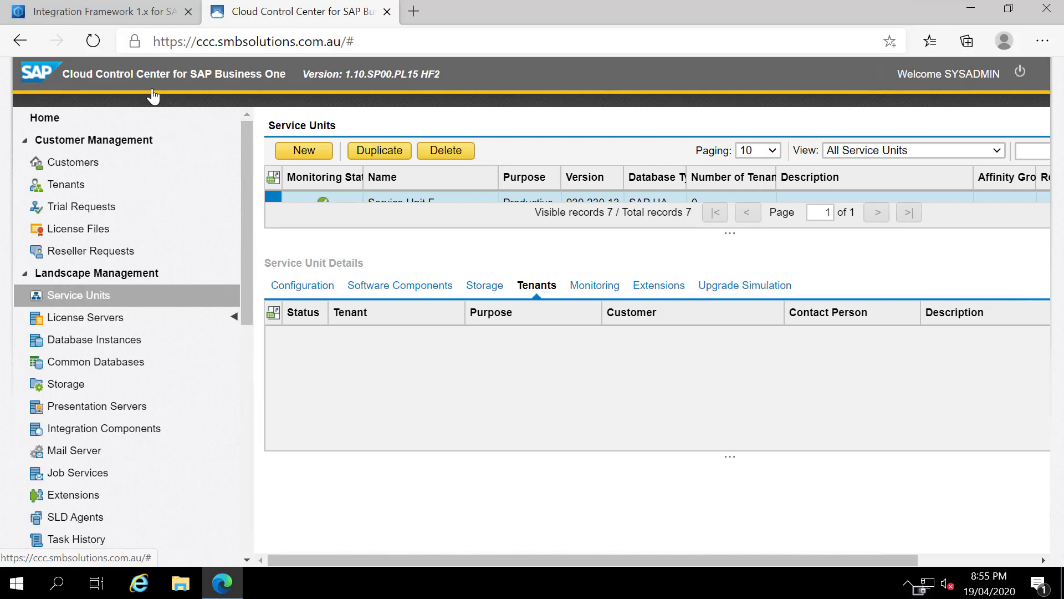
click(118, 12)
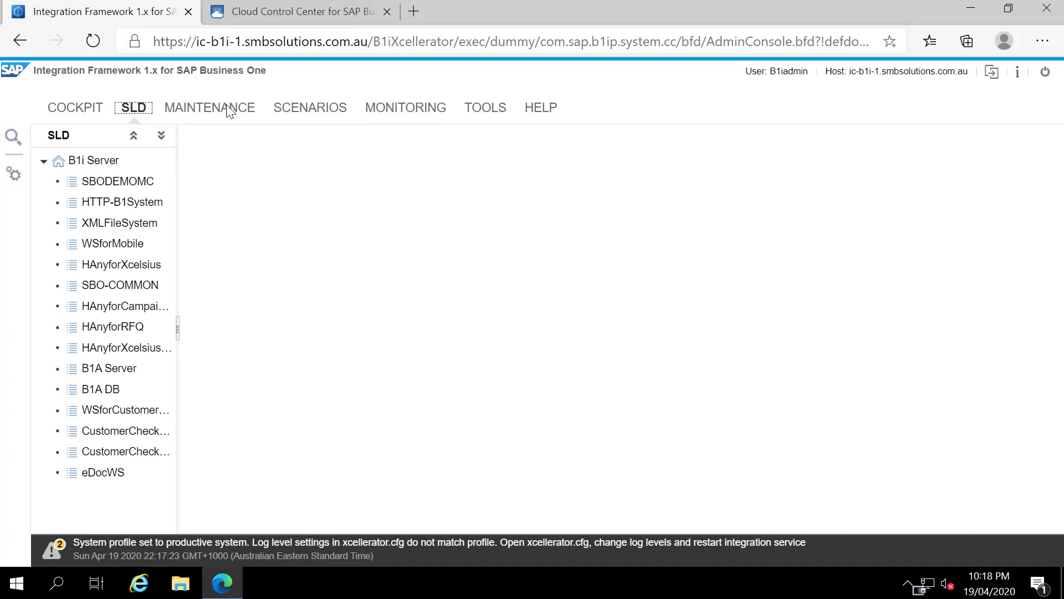
- On MAINTENANCE > ZIP Import, choose Changes_ICO_PL37_HUB (1).zip from \\smbpdc\downloads\b1if
click(232, 109)
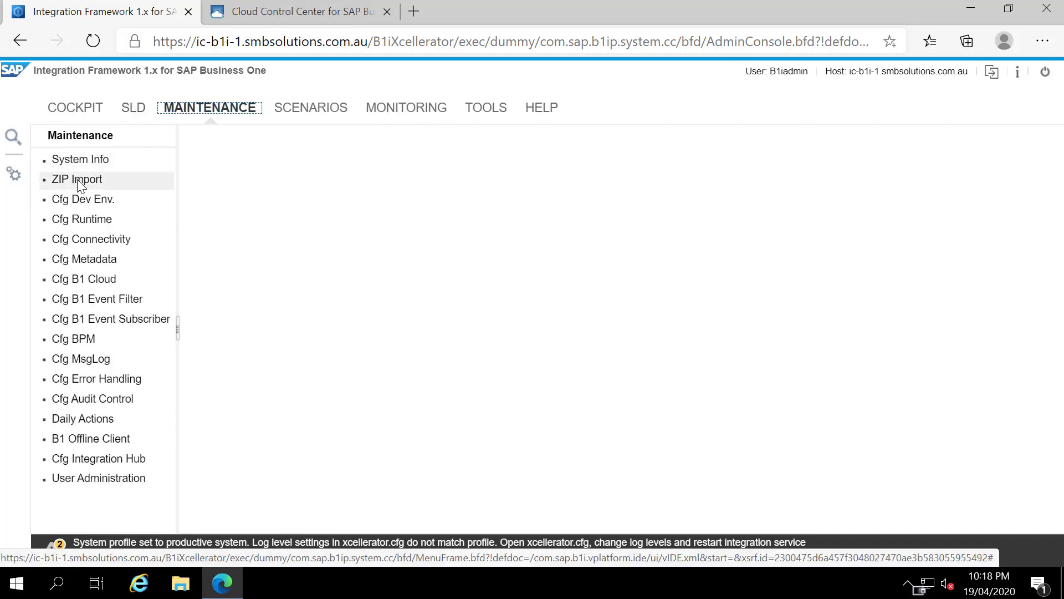
click(77, 179)
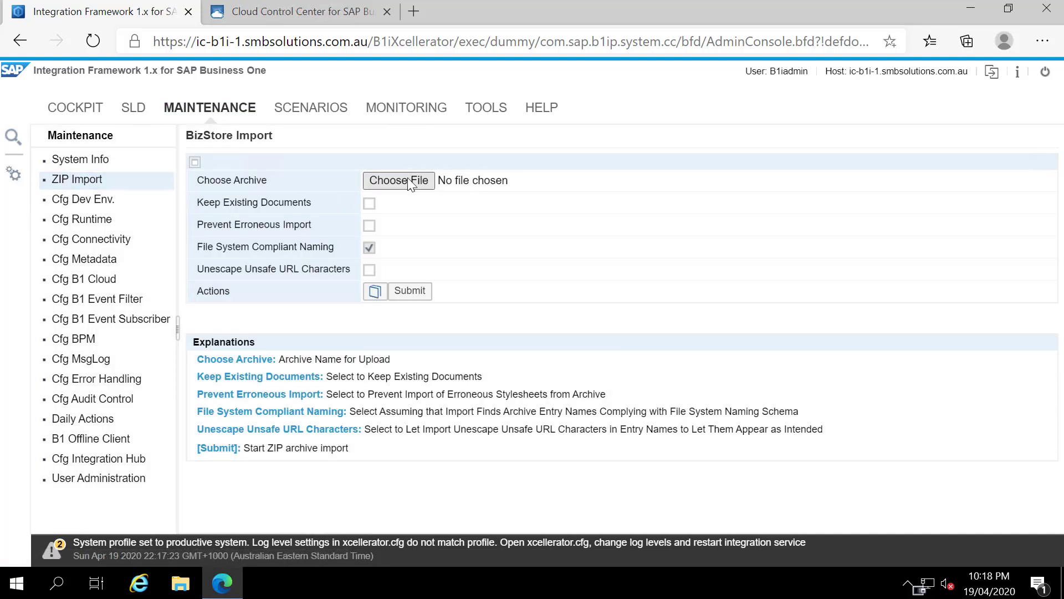
click(410, 185)
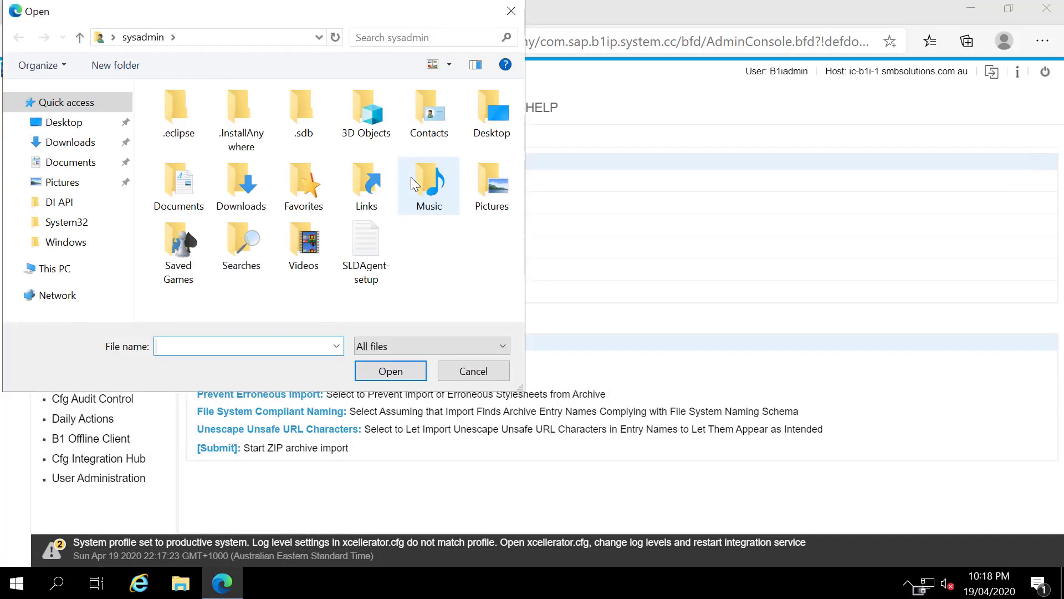
click(62, 273)
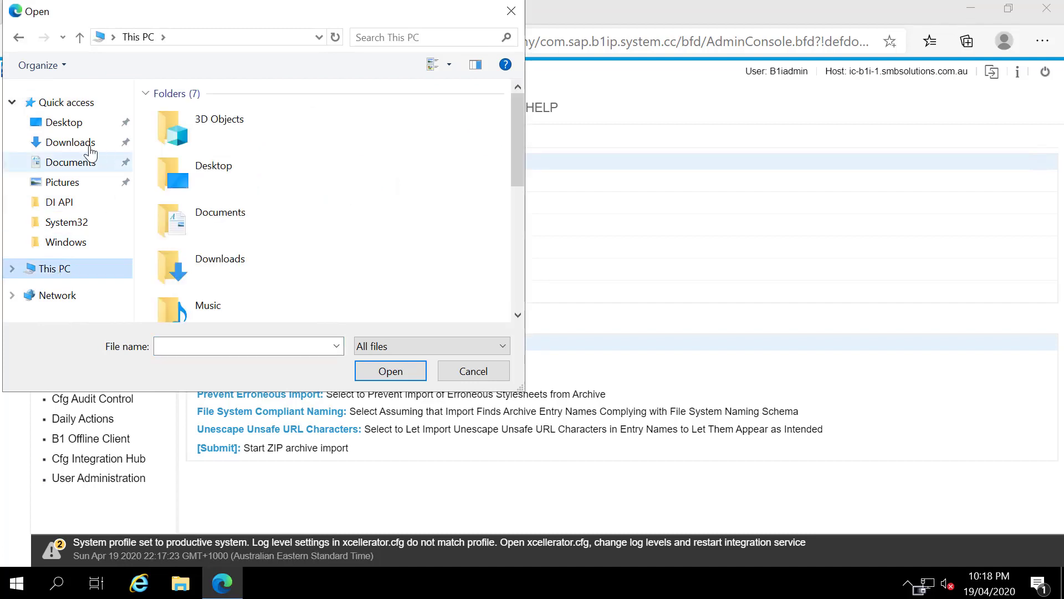
click(234, 38)
text(\\smbpdc\)
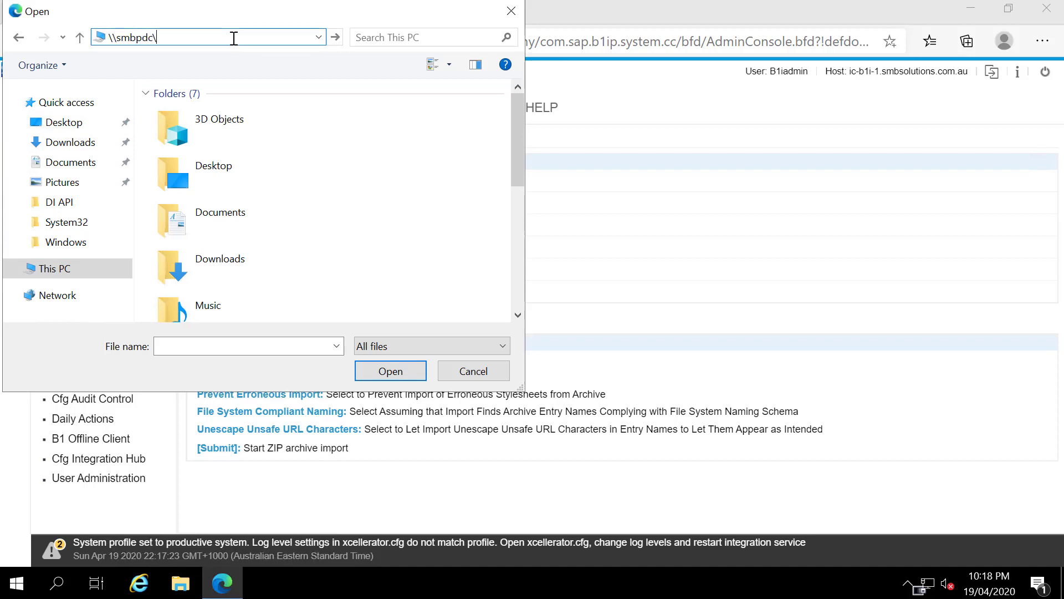
text(download)
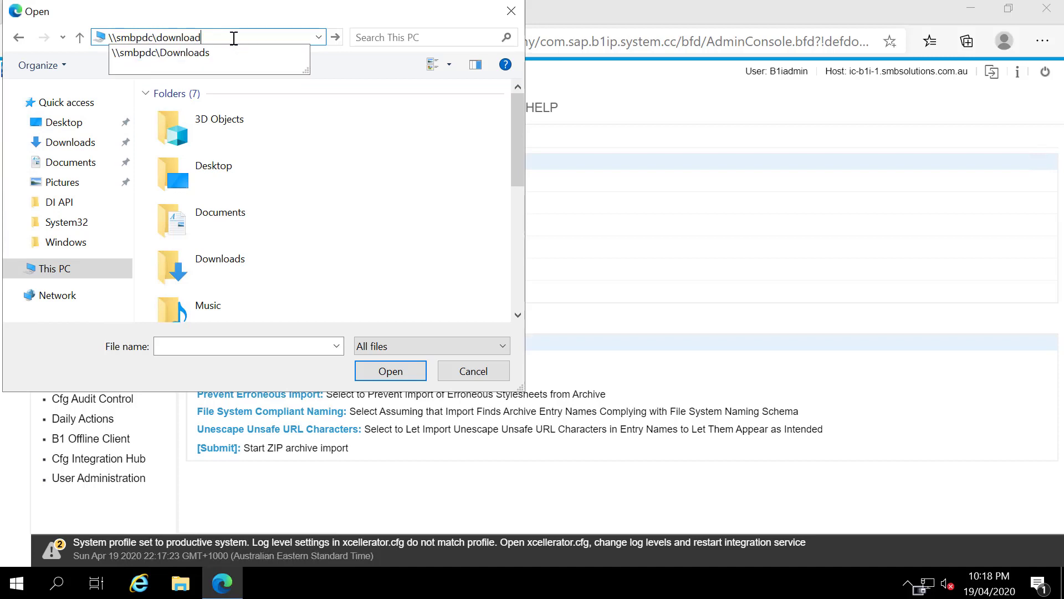
text(s\b1if)
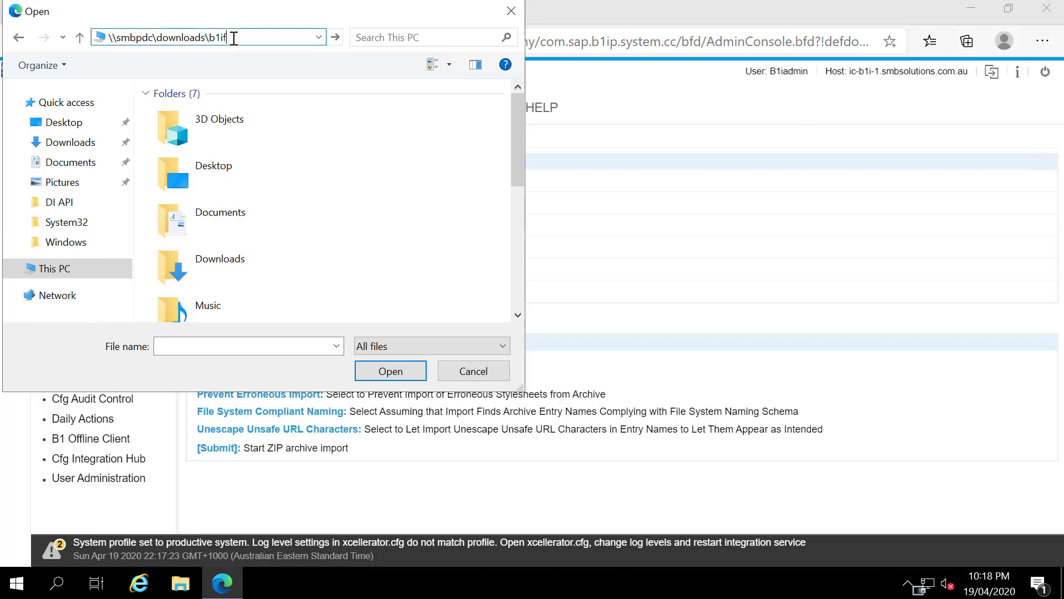
key(Return)
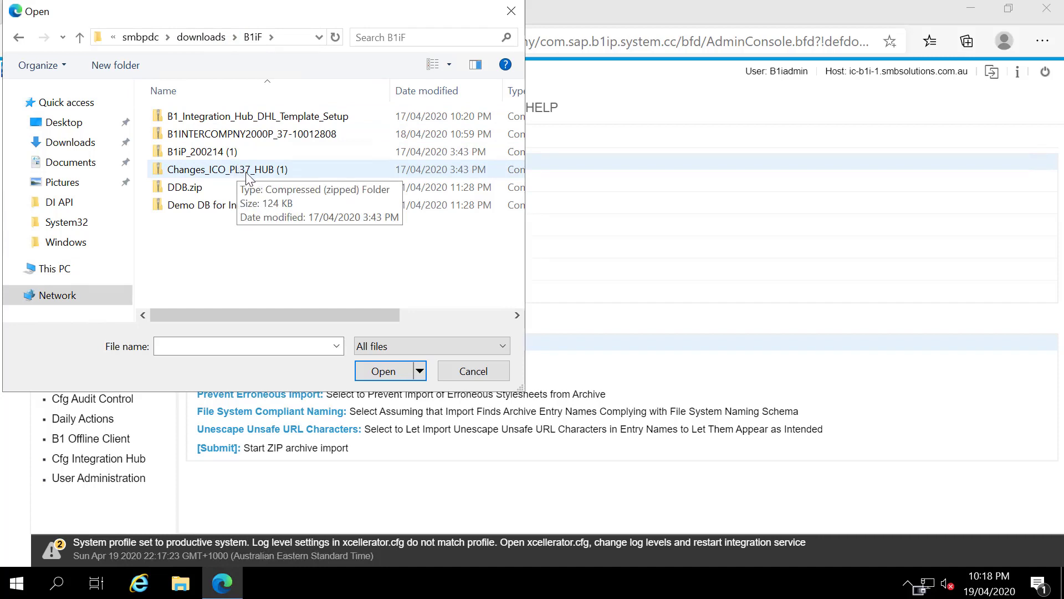
click(255, 174)
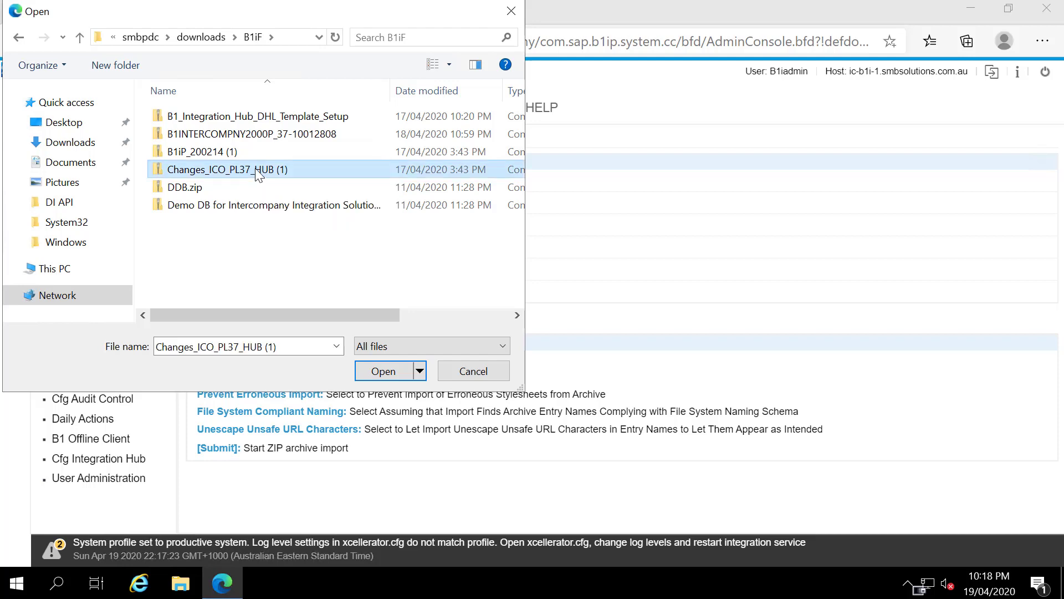
click(384, 372)
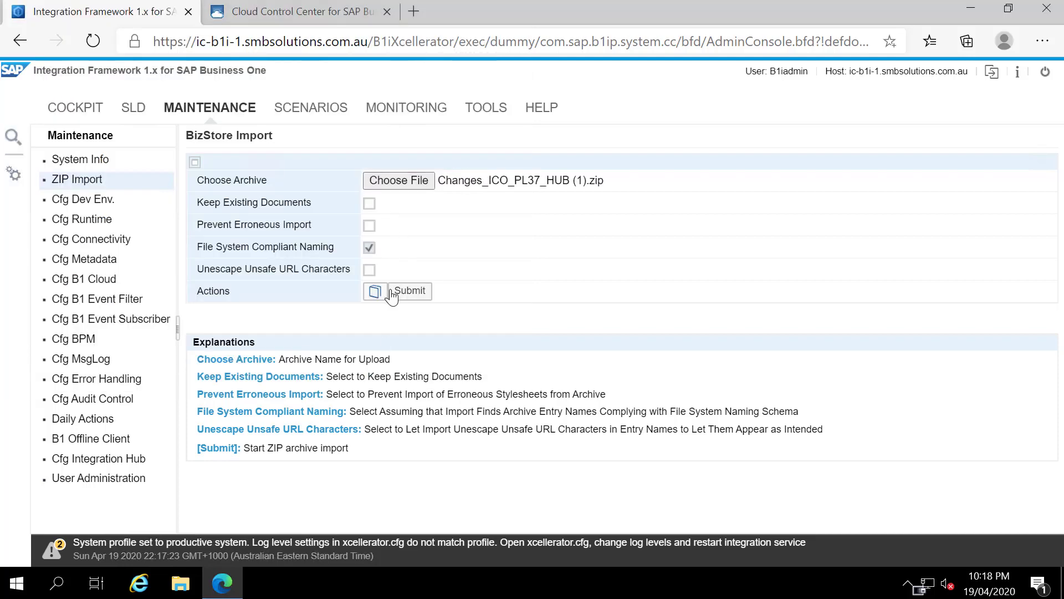
- Submit and confirm the ZIP import, updating all 15 documents, then bring up File Explorer
click(406, 294)
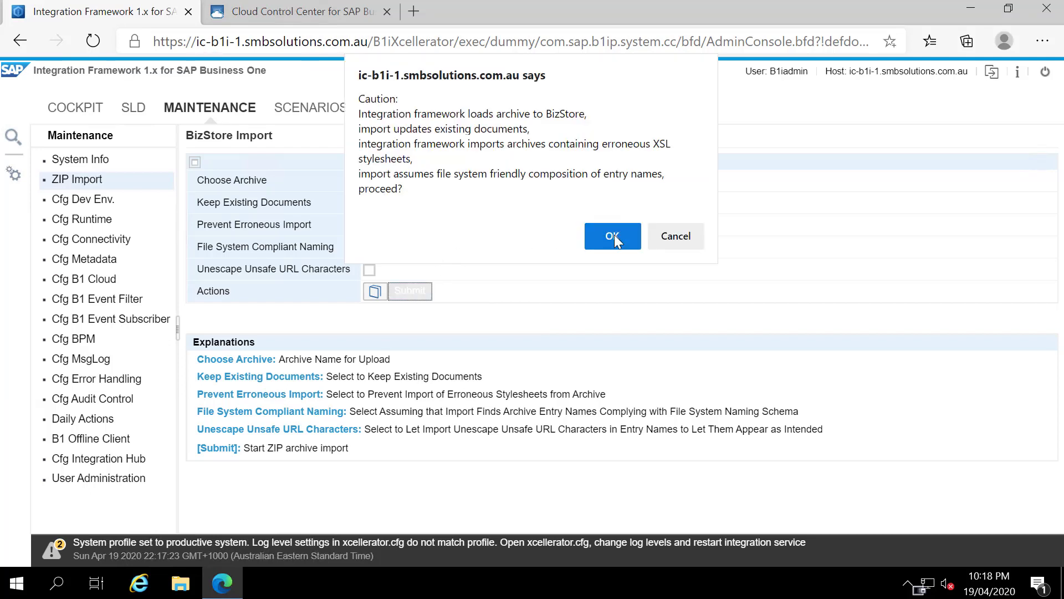
click(614, 234)
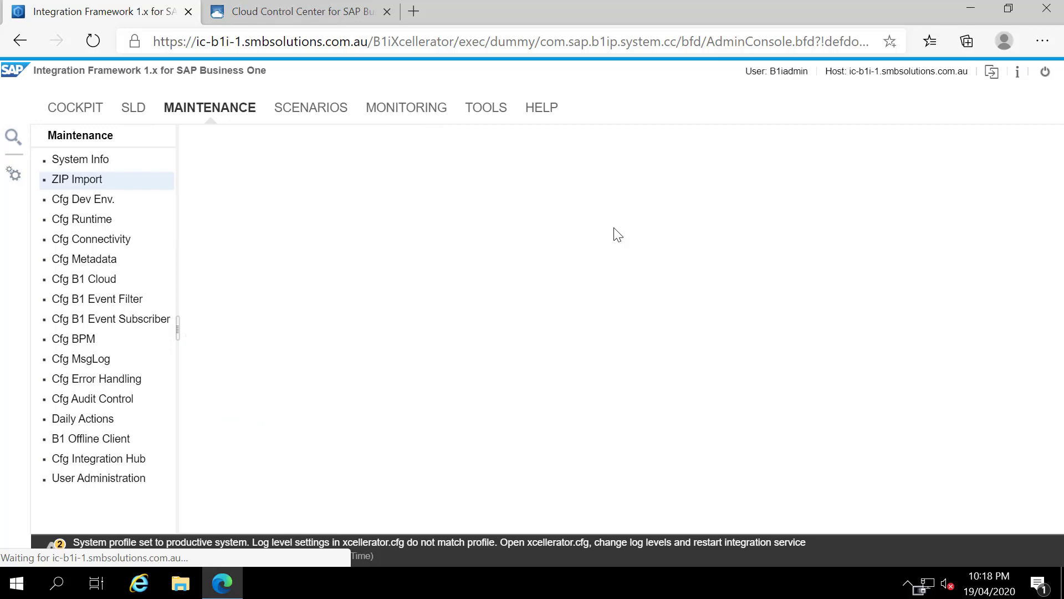
click(180, 591)
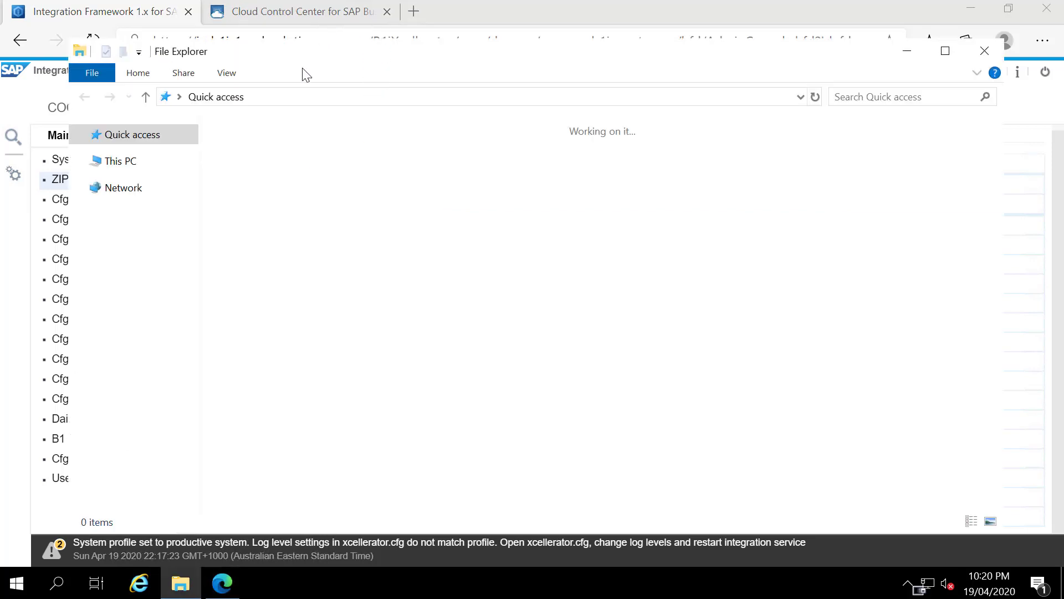
- Navigate File Explorer to the shared folder \\smbpdc\downloads\b1if
click(314, 93)
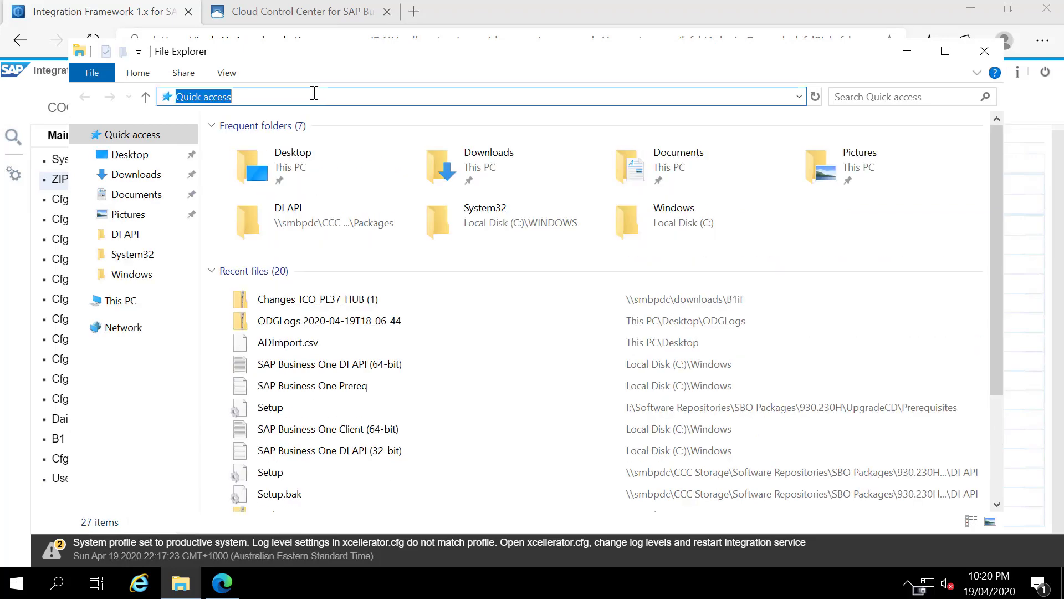
text(\\smbp)
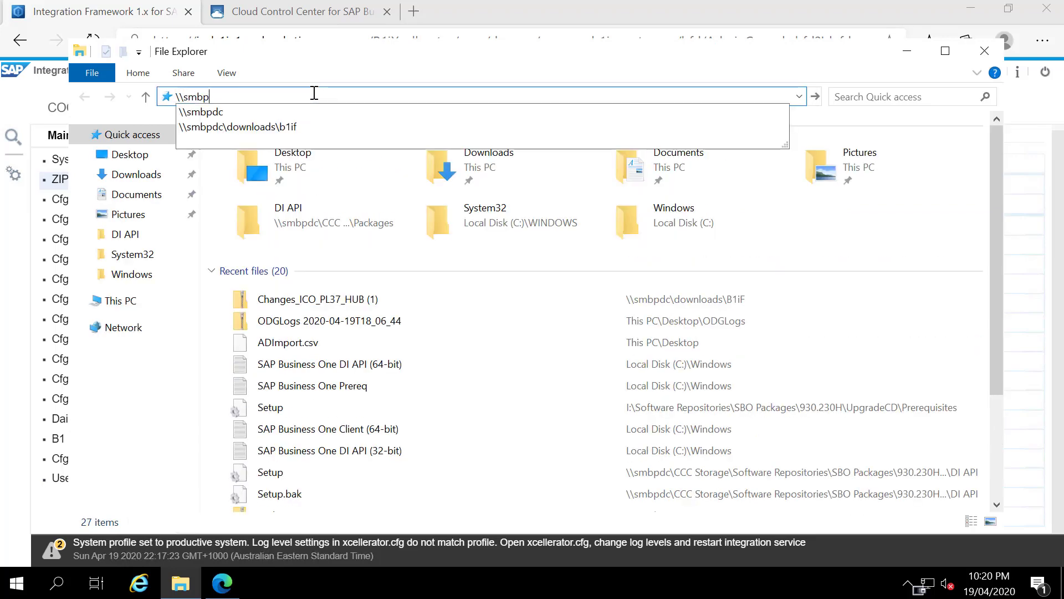
text(dc\download)
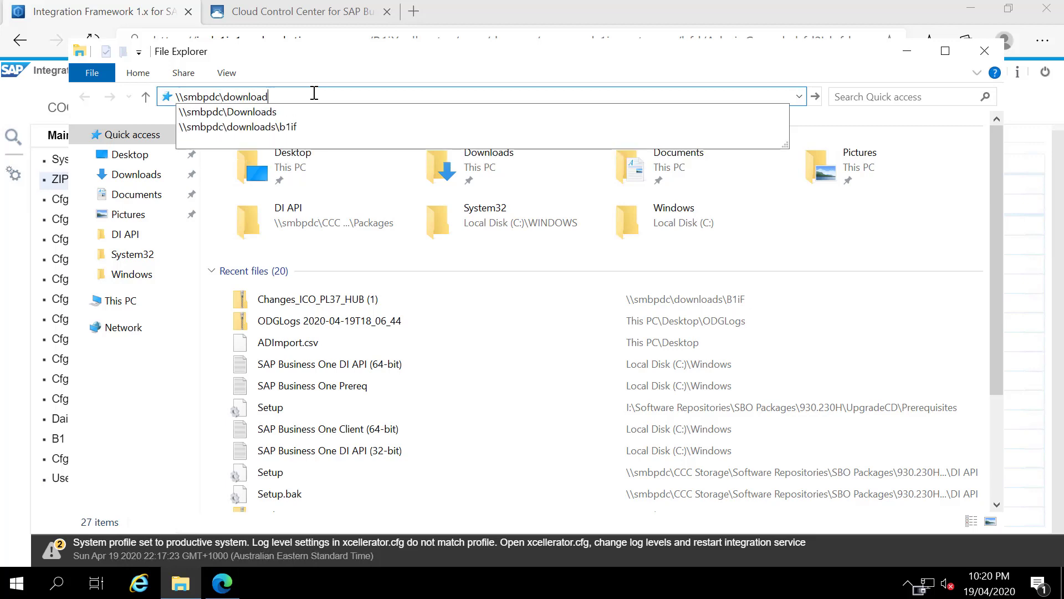
text(s\)
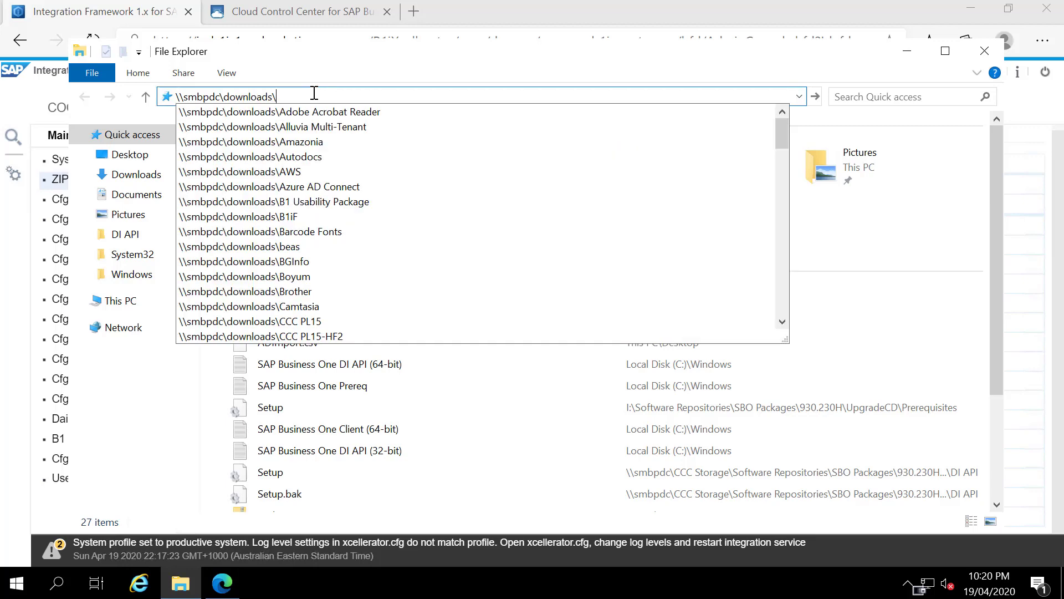
text(b1if)
key(Return)
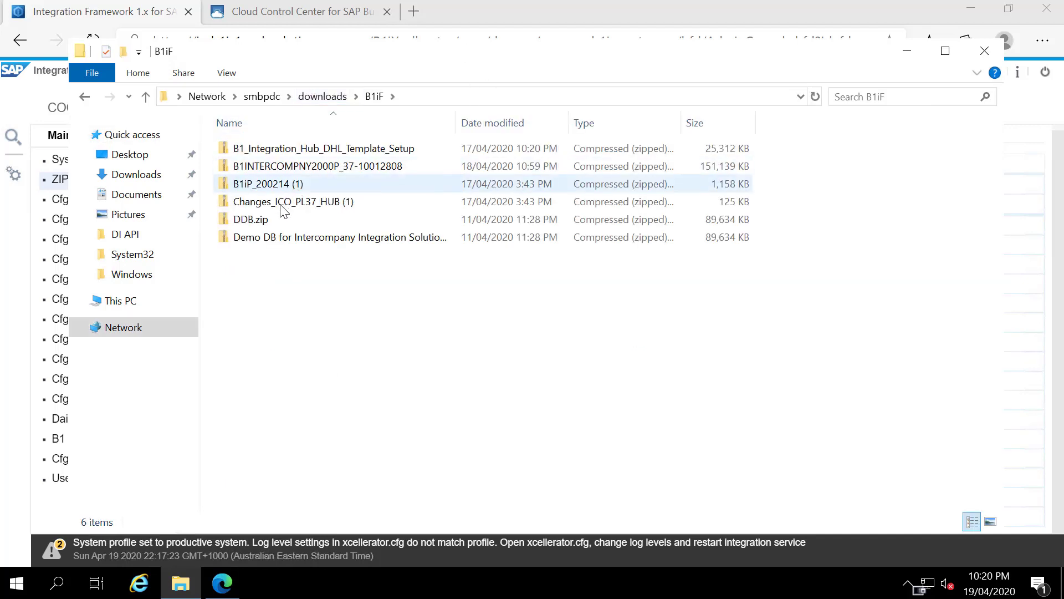
- Copy the B1iP_200214 (1) archive to the clipboard
click(270, 187)
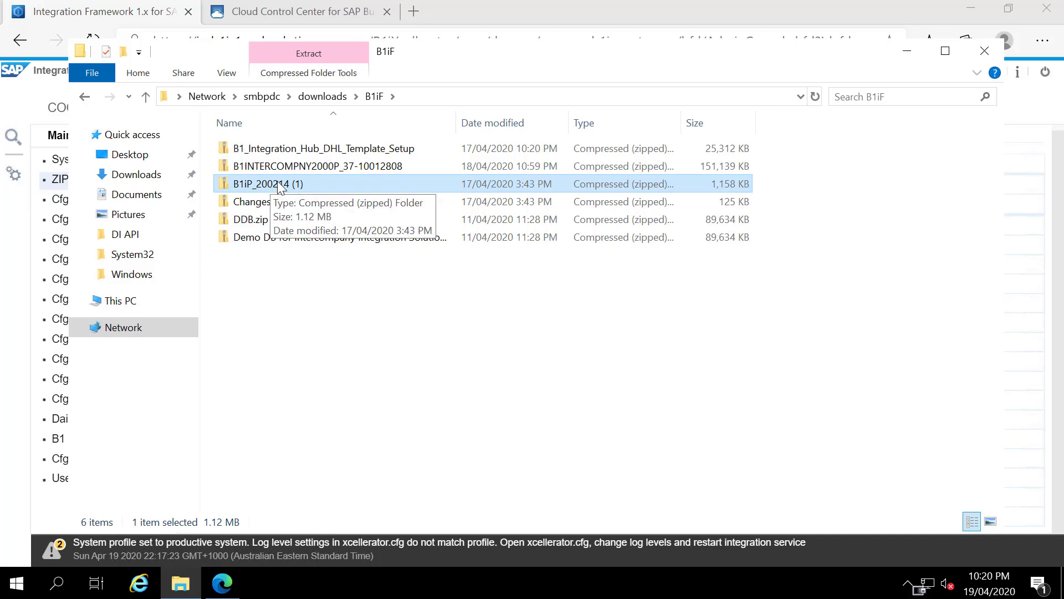
right_click(279, 186)
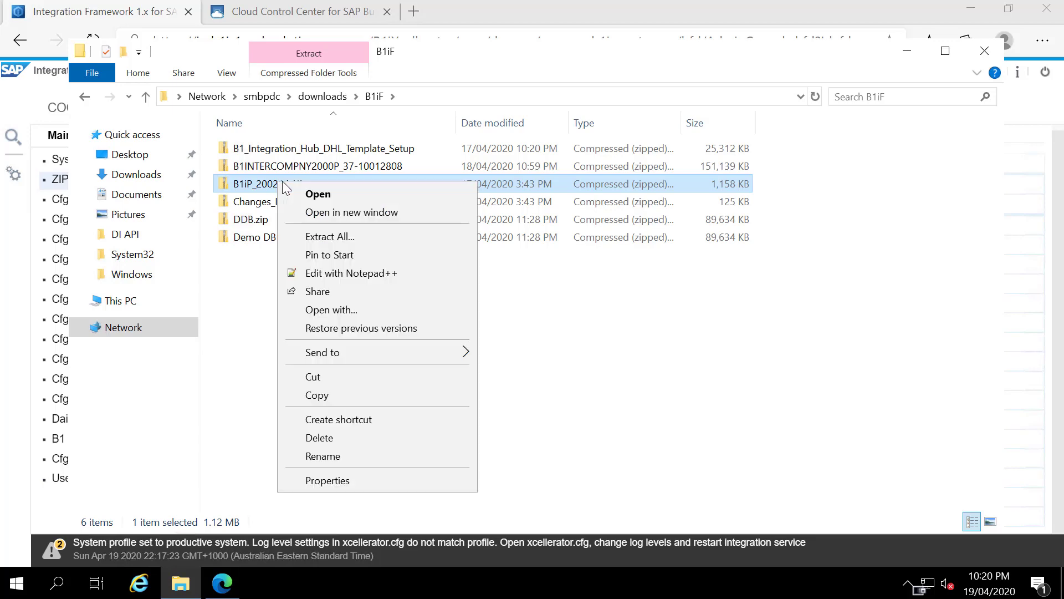
click(318, 396)
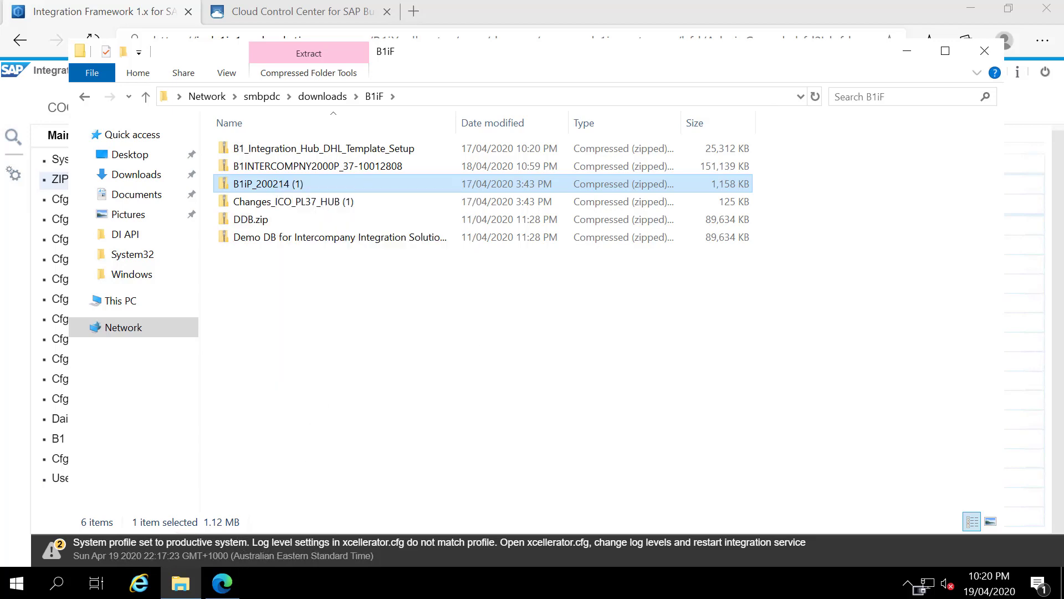
mouse_move(183, 592)
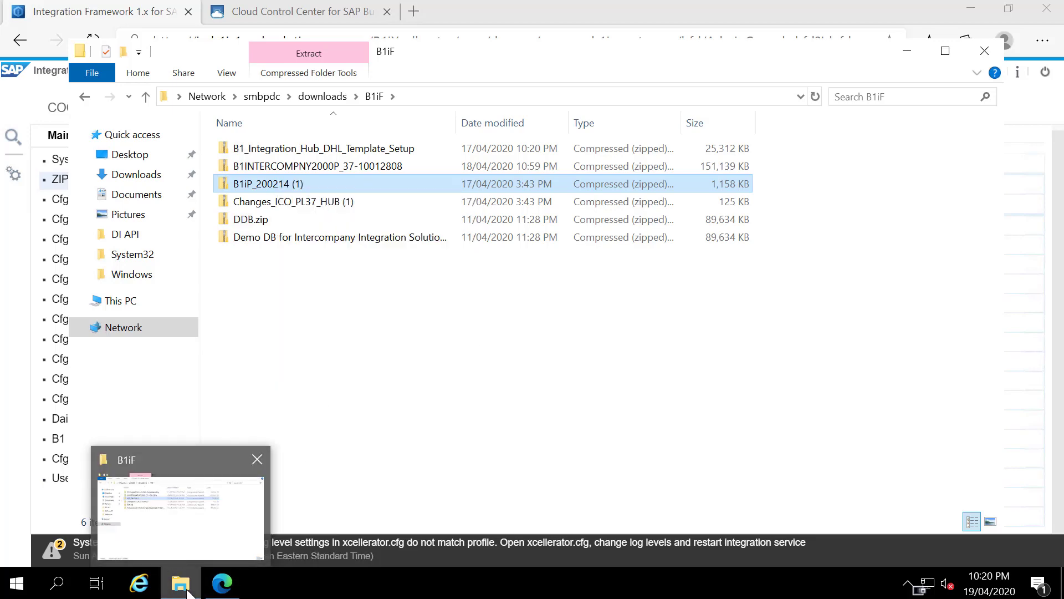
click(185, 589)
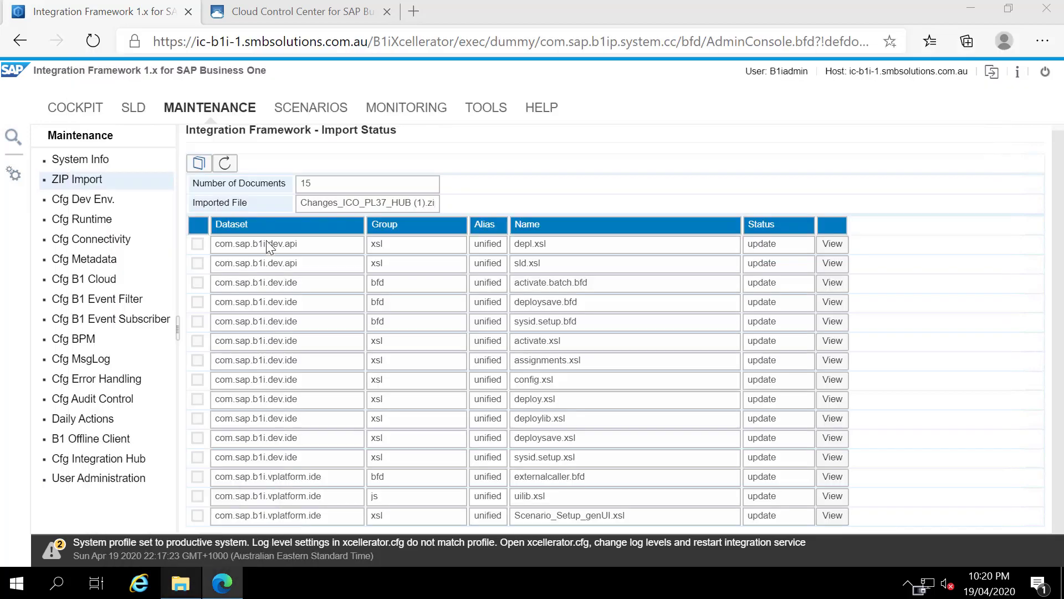
click(183, 586)
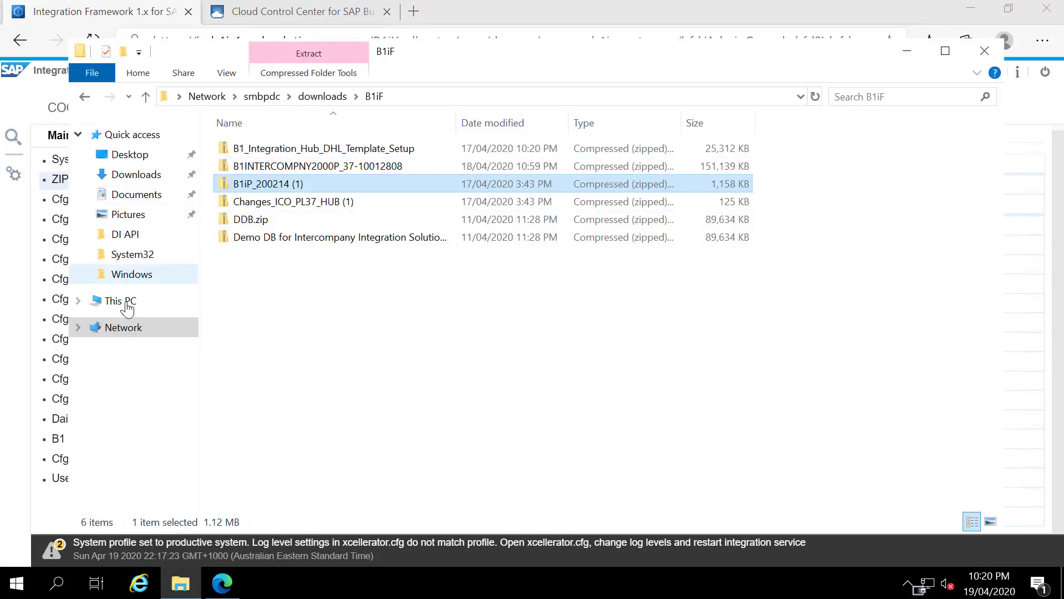
- Go to the Documents folder on This PC
click(127, 302)
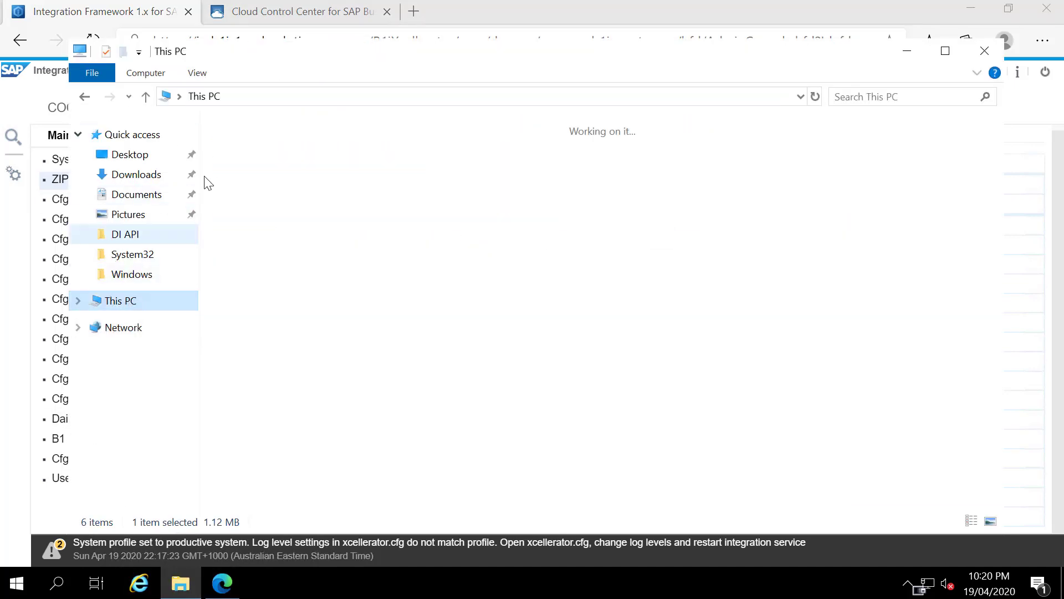
click(152, 195)
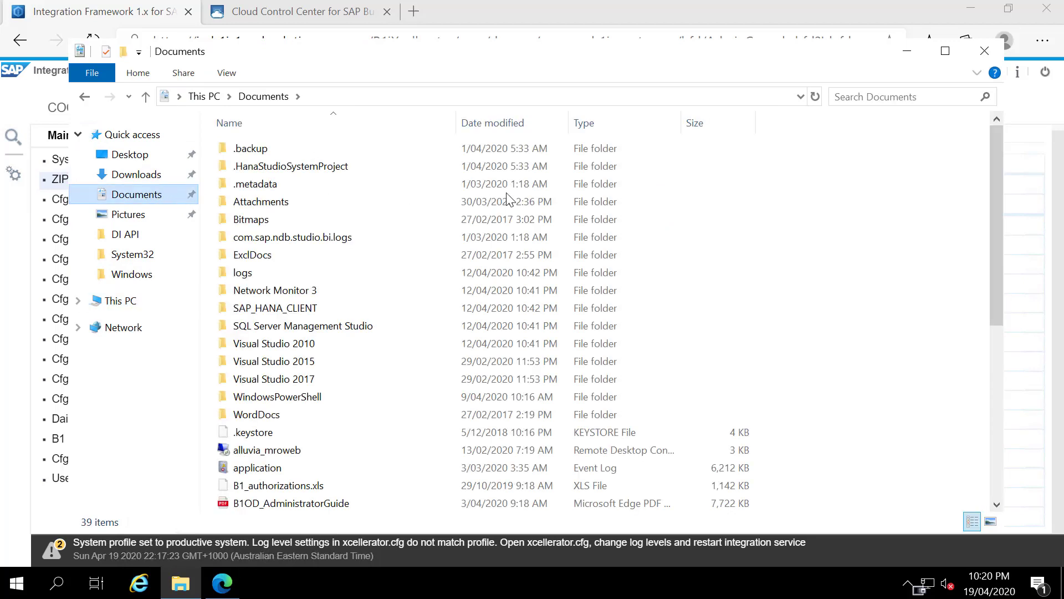
click(496, 254)
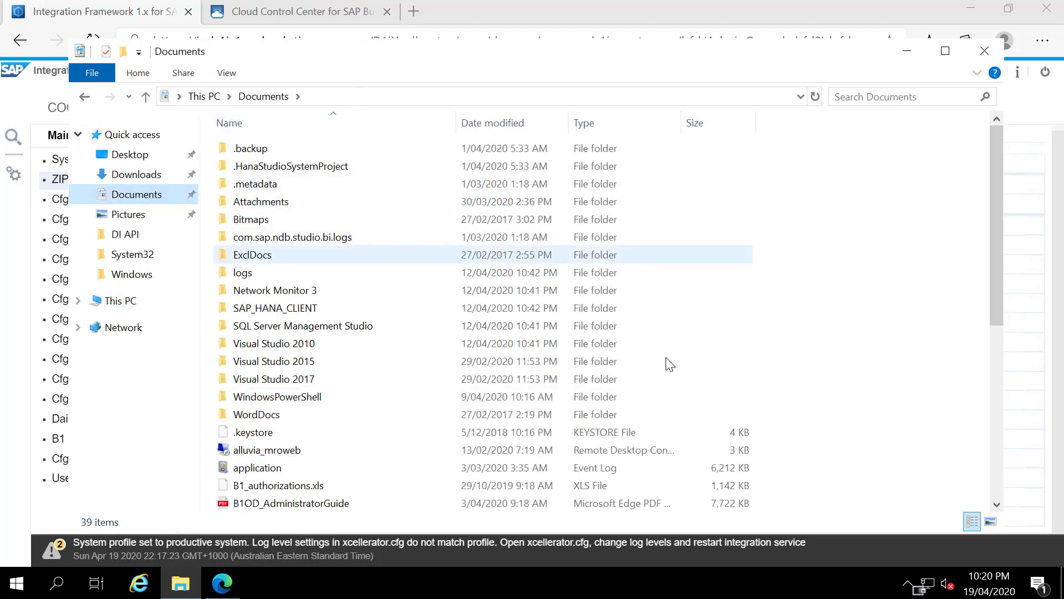
right_click(867, 471)
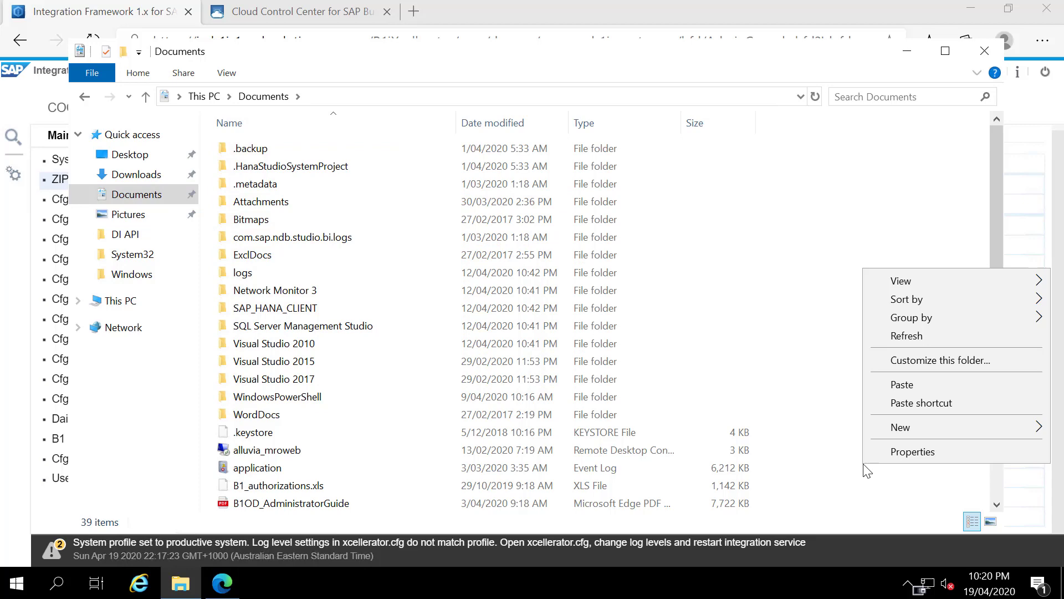
click(910, 383)
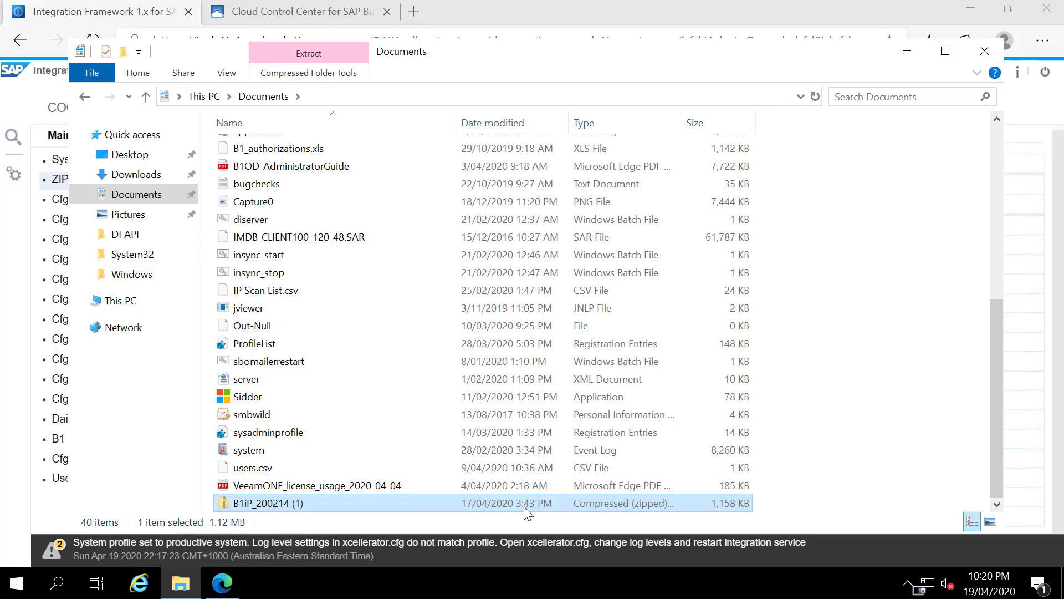
- Extract B1iP_200214 (1).zip into Documents\B1iP_200214 and view the three jar files inside
right_click(525, 509)
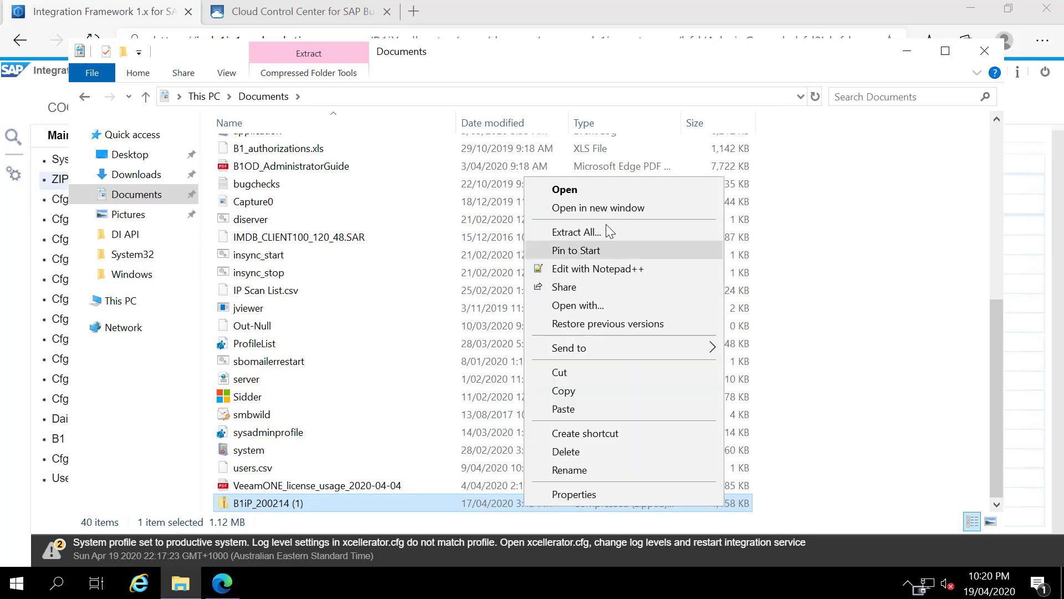
click(591, 233)
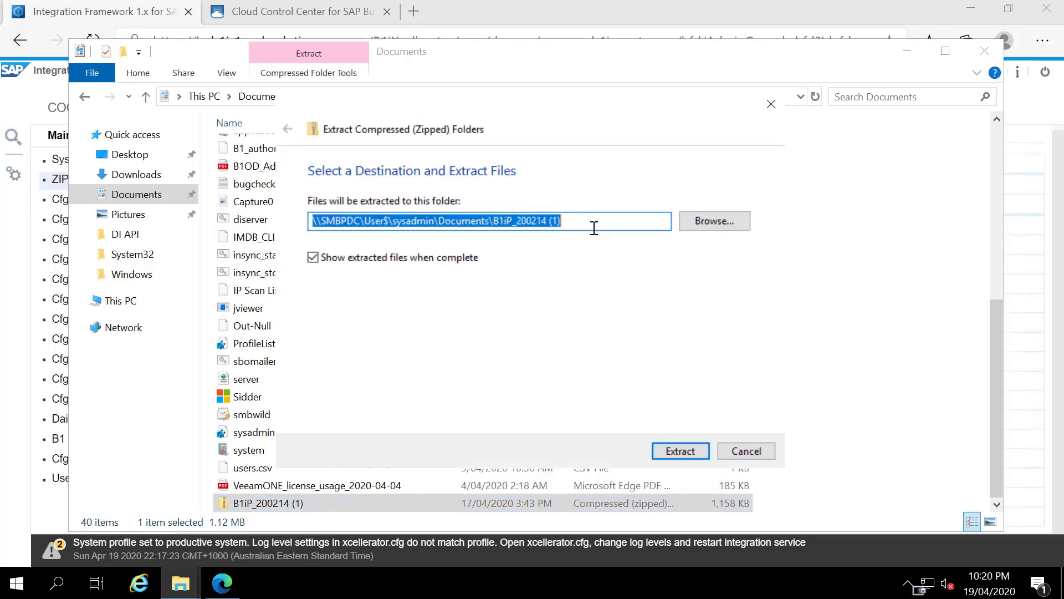
click(602, 226)
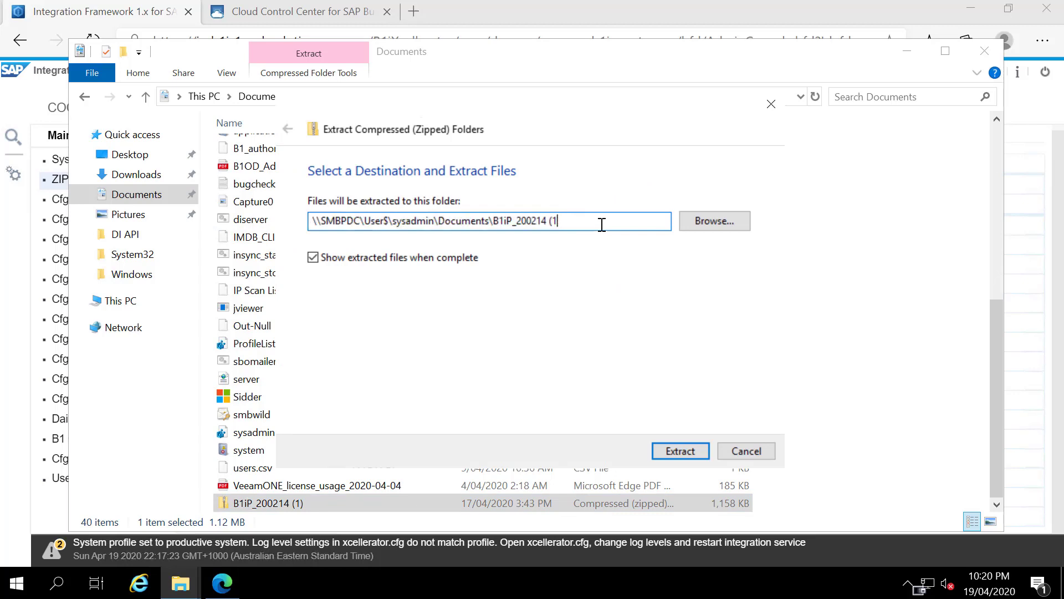
key(BackSpace)
key(BackSpace)
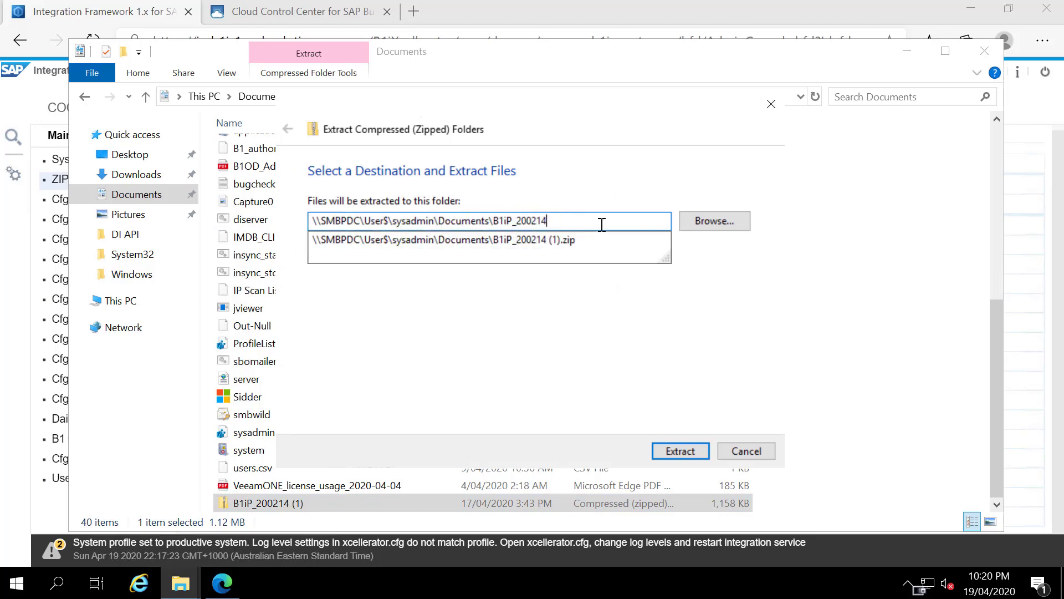
key(Return)
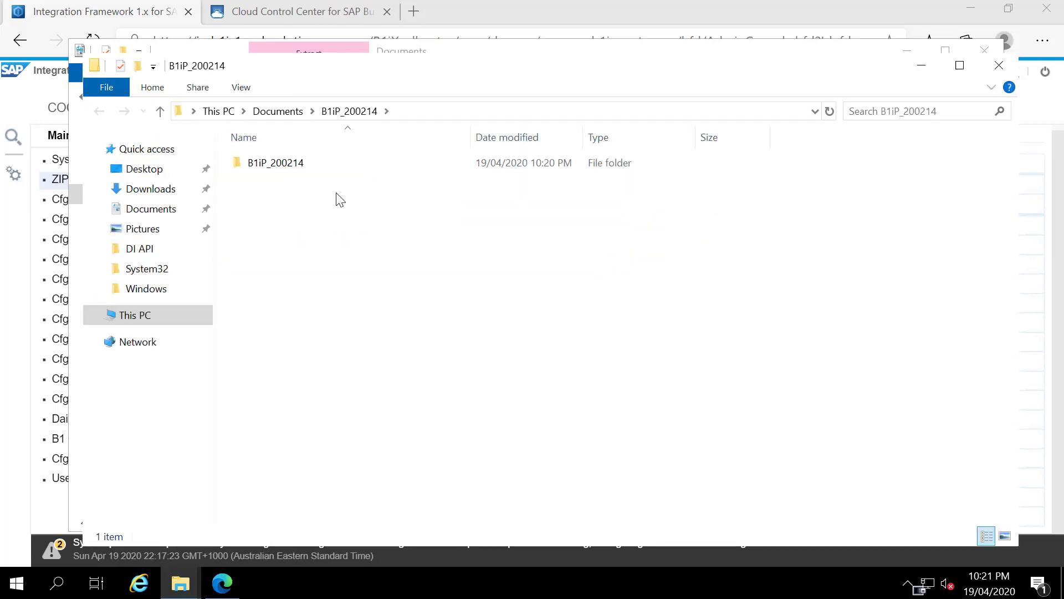
click(279, 165)
double_click(279, 165)
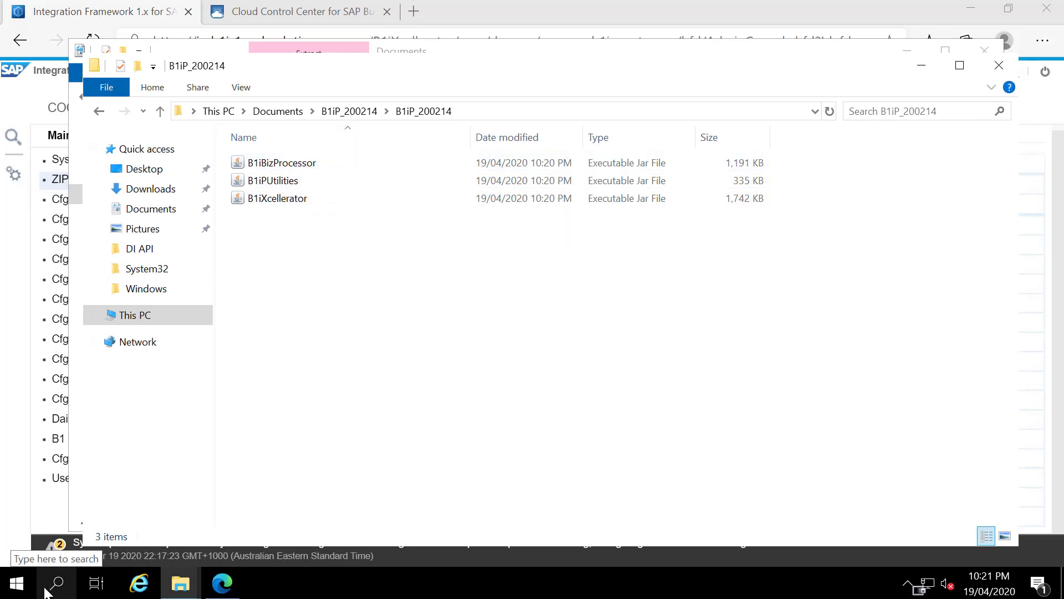
- Launch the Services console with services.msc from the Run box
right_click(17, 583)
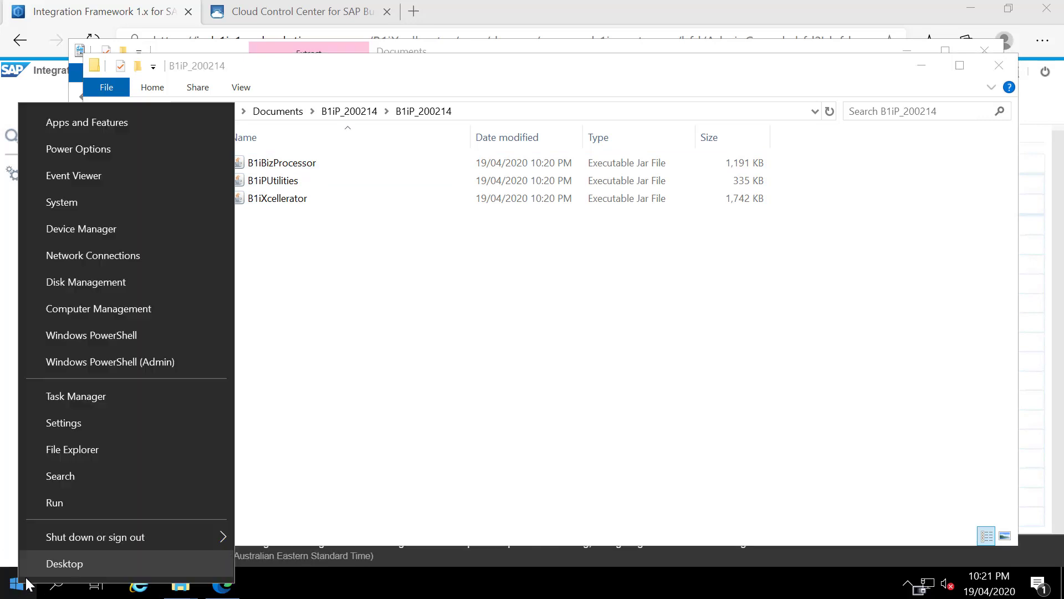
click(65, 509)
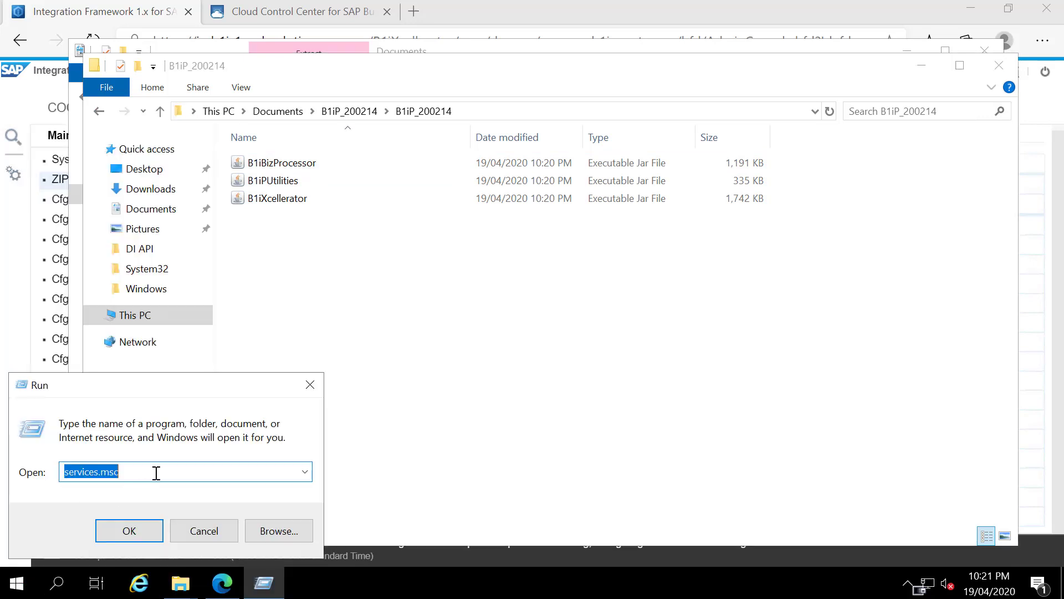
click(141, 527)
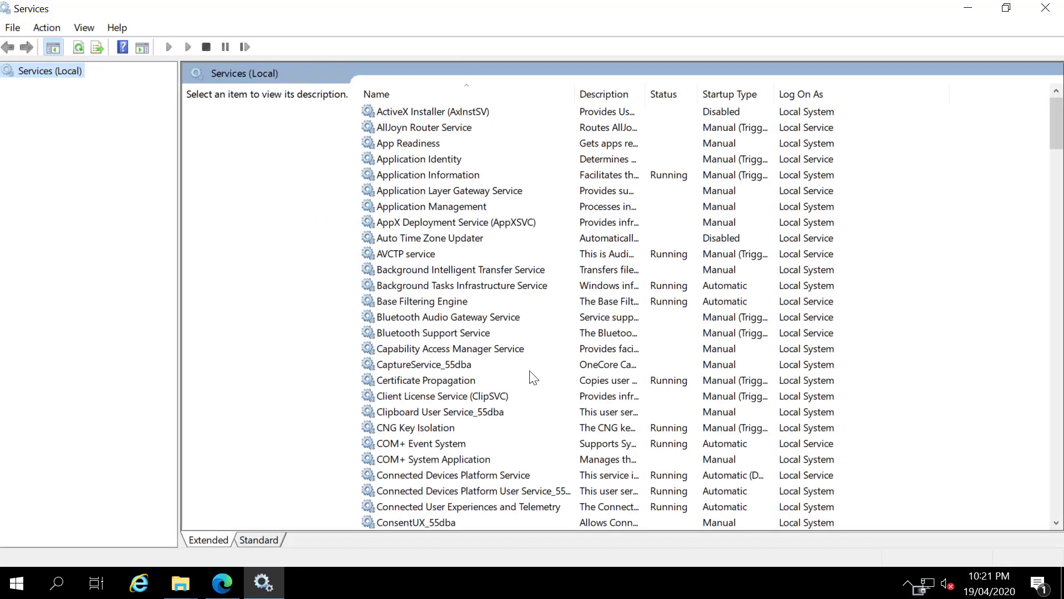
- Stop the SAP Business One Integration Service
scroll(533, 382, down, 20)
scroll(533, 385, down, 18)
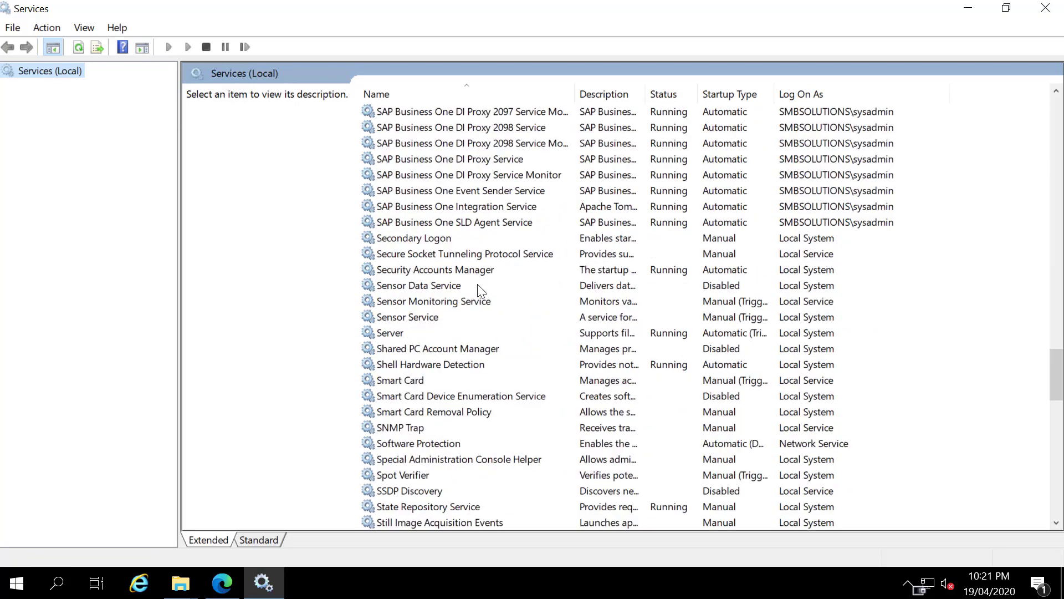
scroll(478, 284, up, 3)
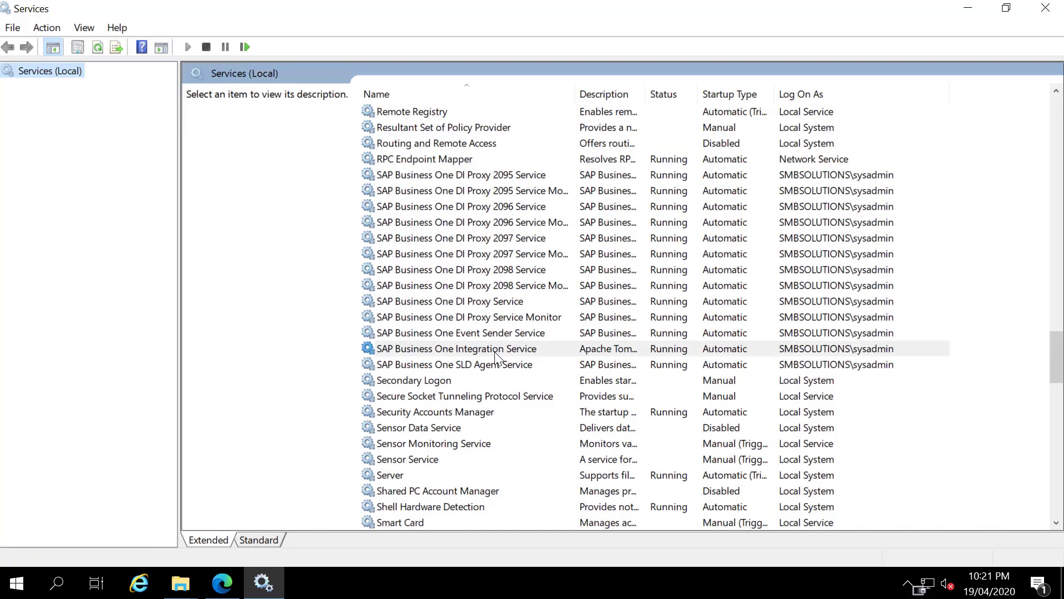
click(495, 351)
right_click(495, 351)
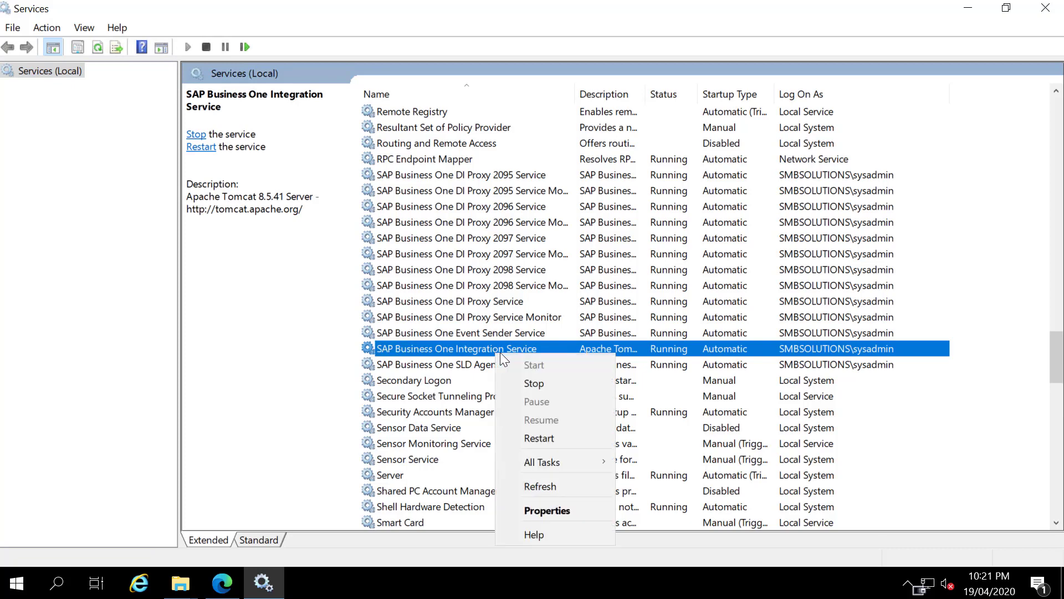
click(535, 383)
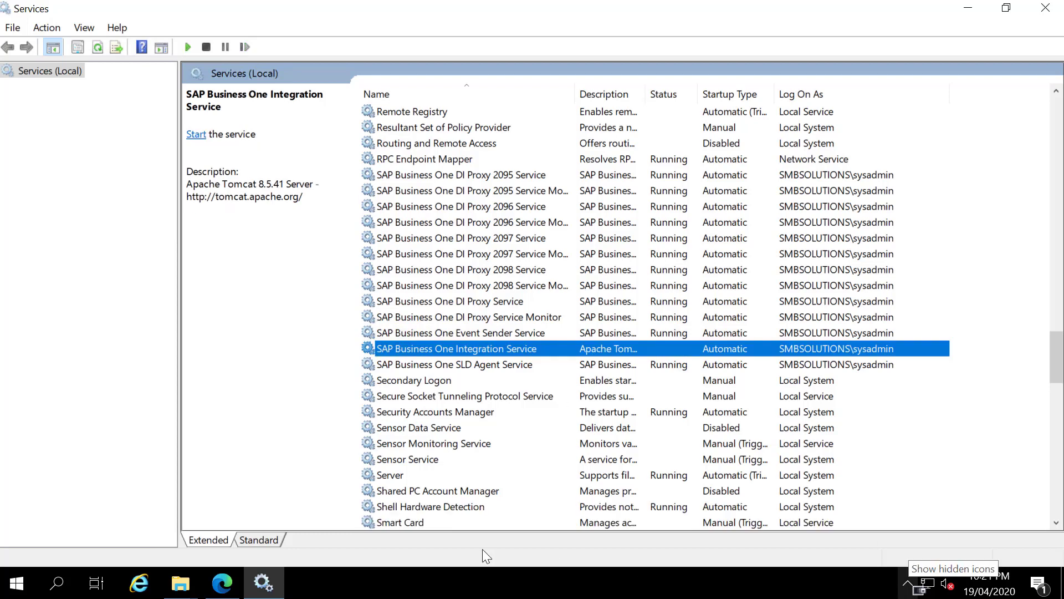
click(180, 583)
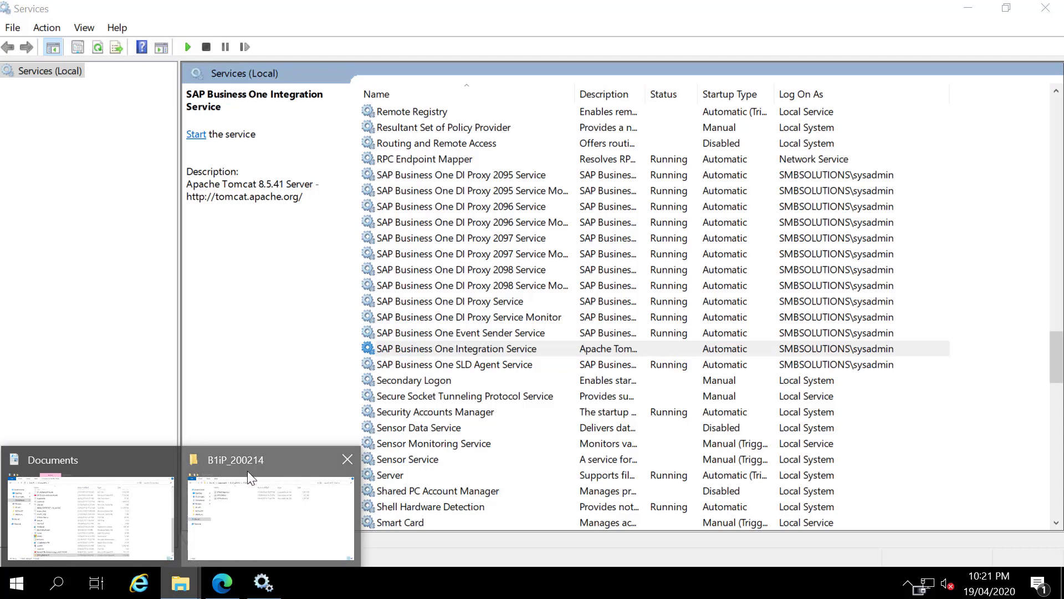
- Go from the B1iP_200214 folder to C:\Program Files (x86)\sap\SAP Business One Integration
click(243, 506)
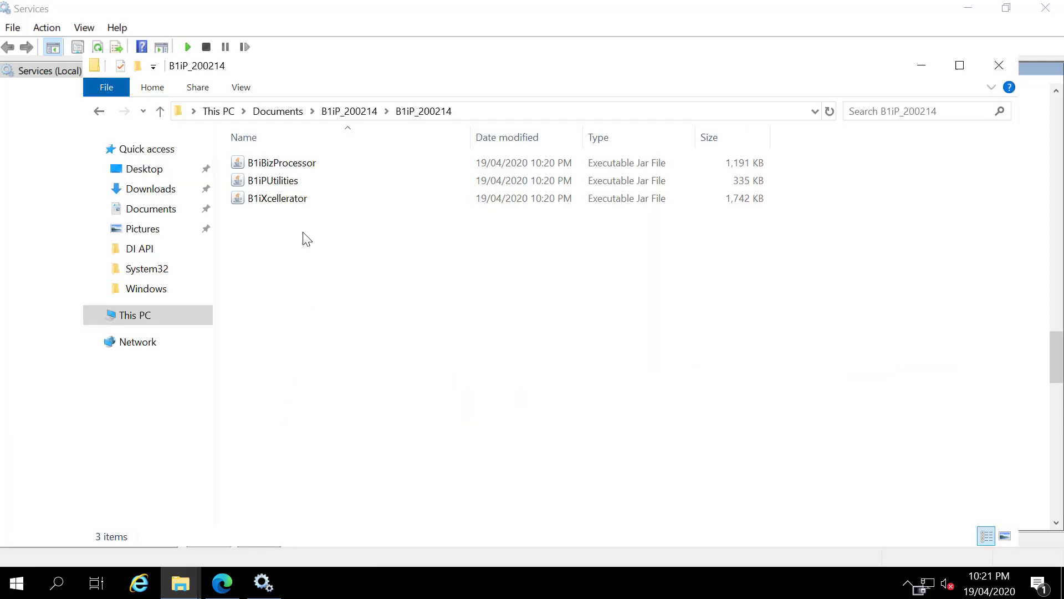
click(226, 113)
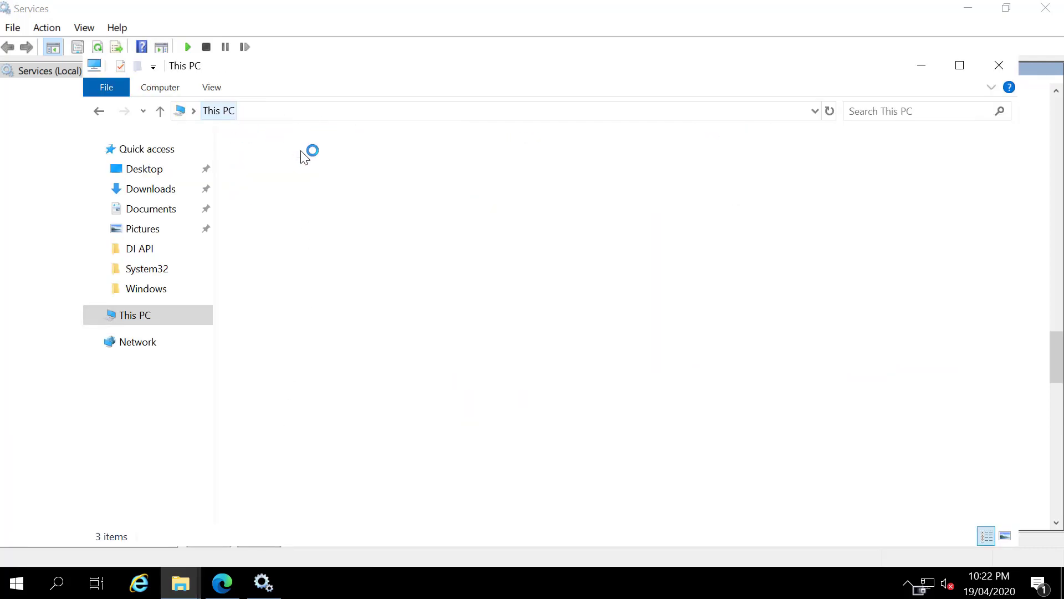
double_click(359, 334)
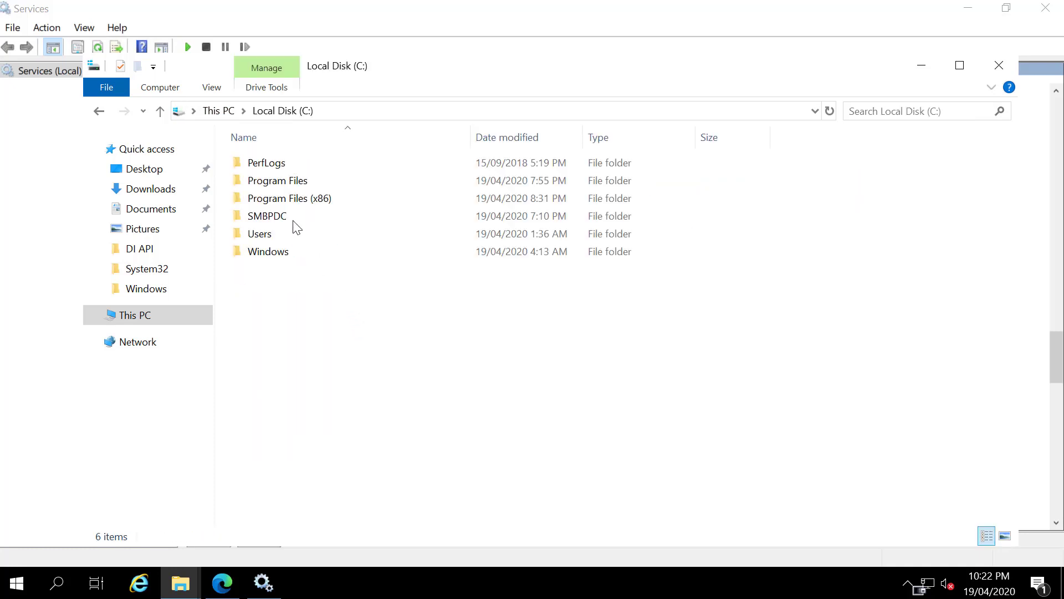
double_click(288, 199)
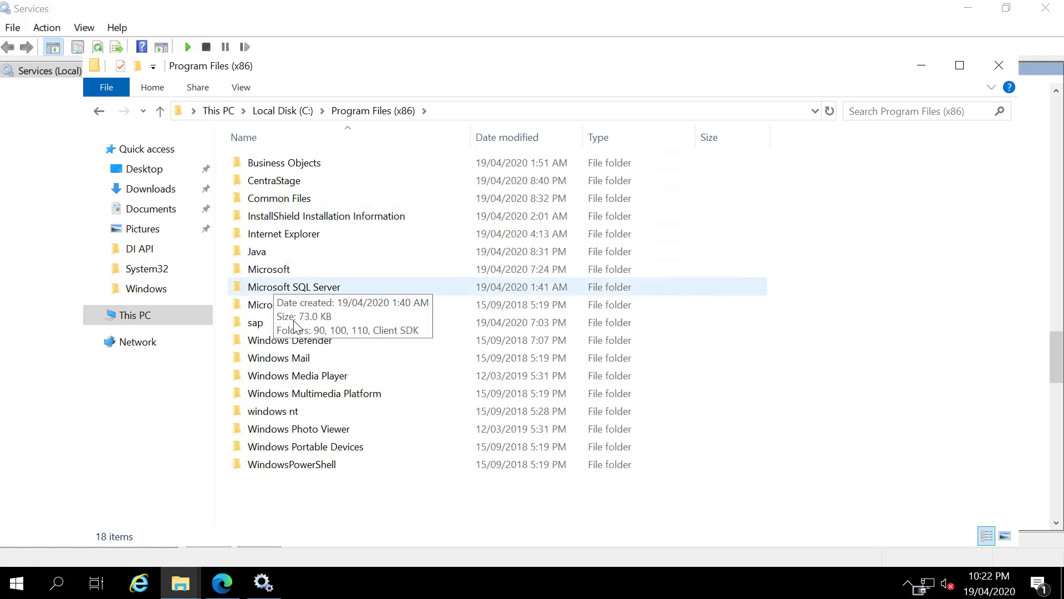
double_click(255, 326)
double_click(288, 198)
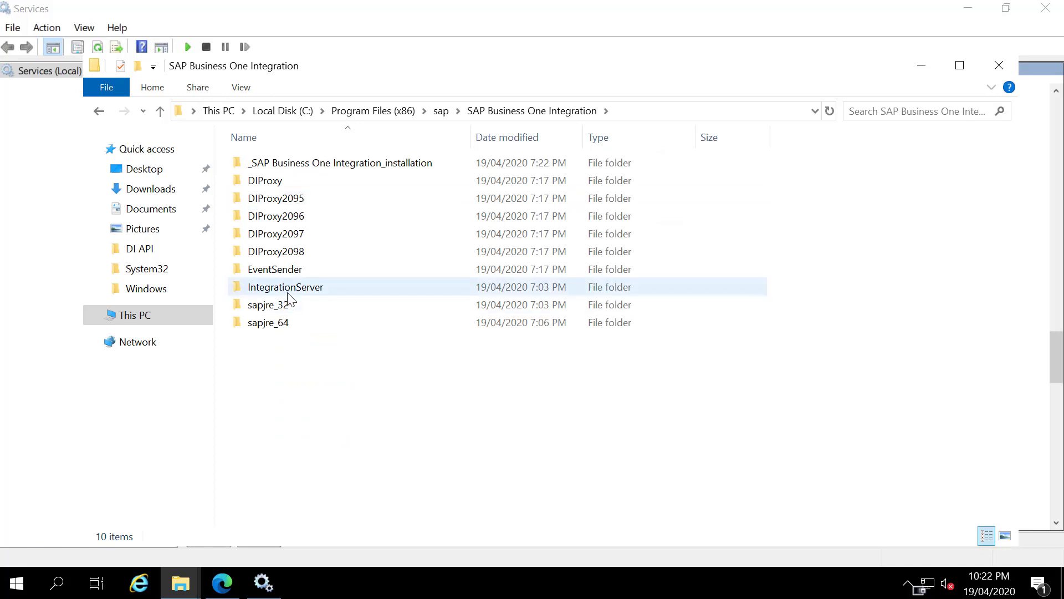
- Open IntegrationServer\Tomcat\webapps\B1iXcellerator\WEB-INF\lib, the jar library folder
double_click(285, 292)
double_click(283, 168)
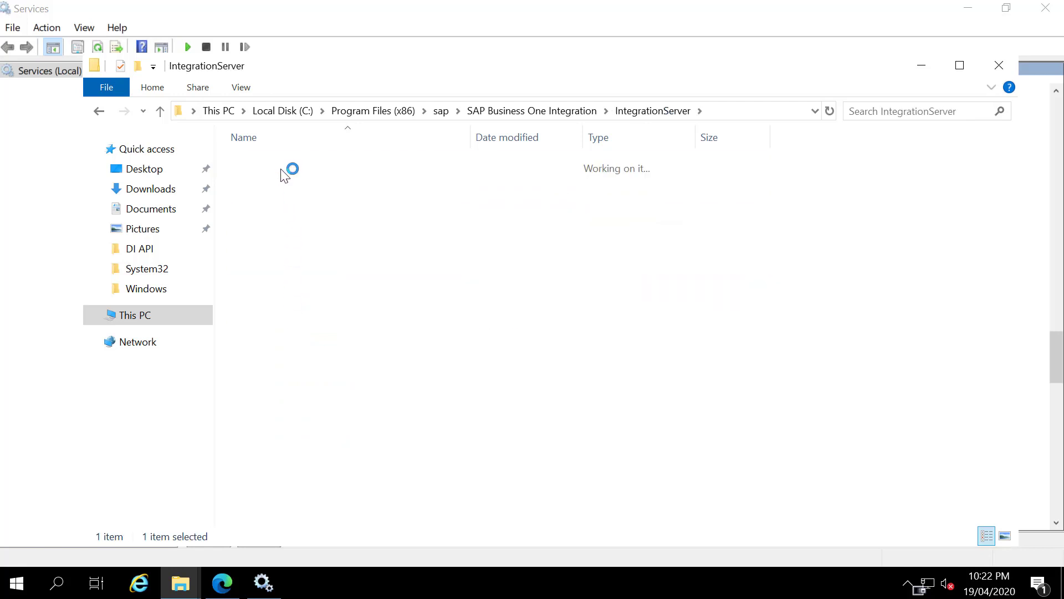
double_click(273, 293)
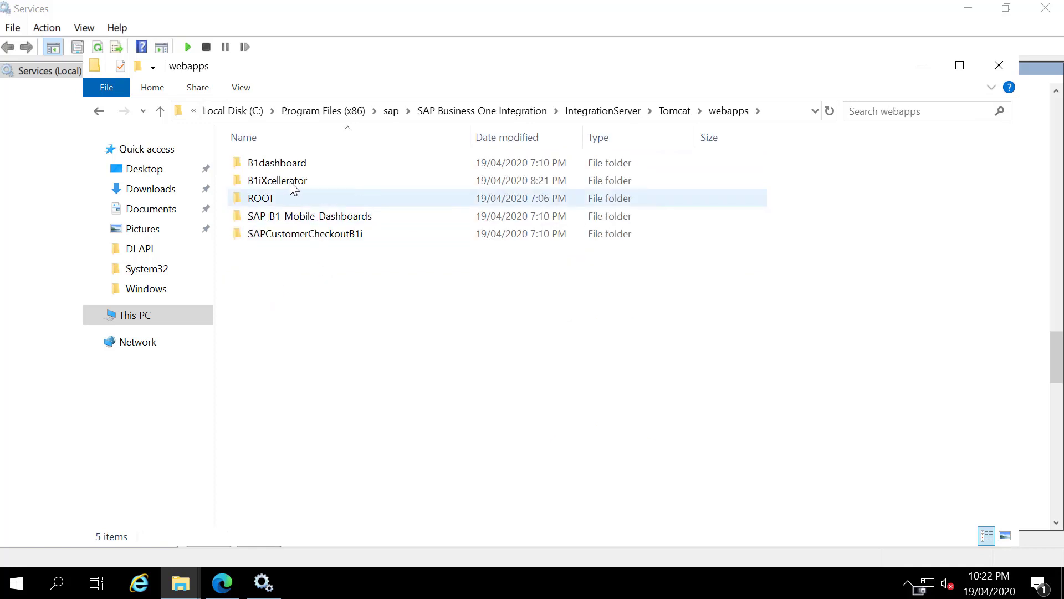
double_click(293, 181)
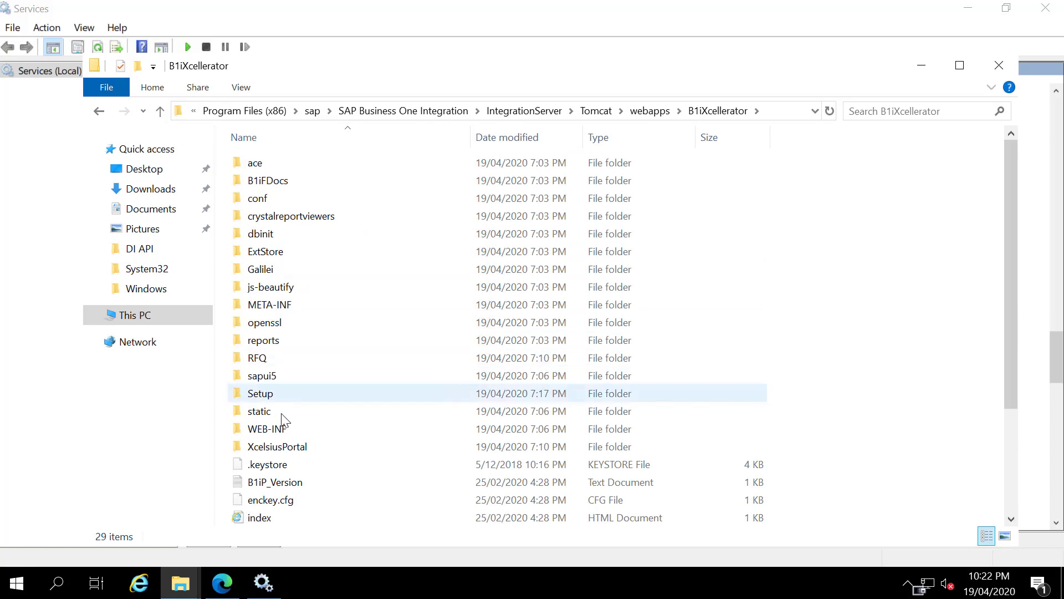
click(286, 431)
double_click(286, 430)
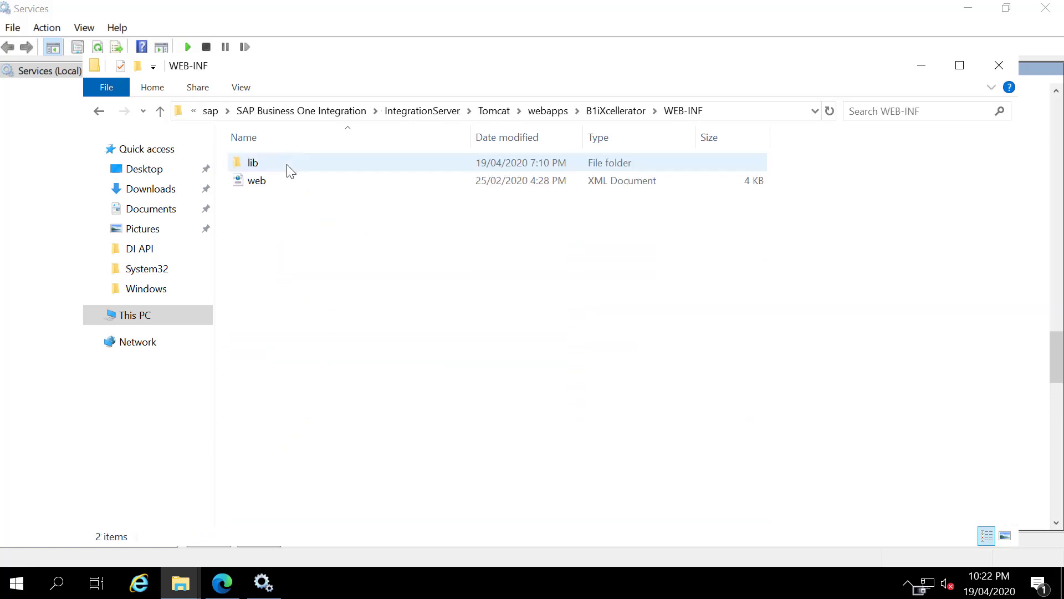
click(263, 167)
double_click(263, 168)
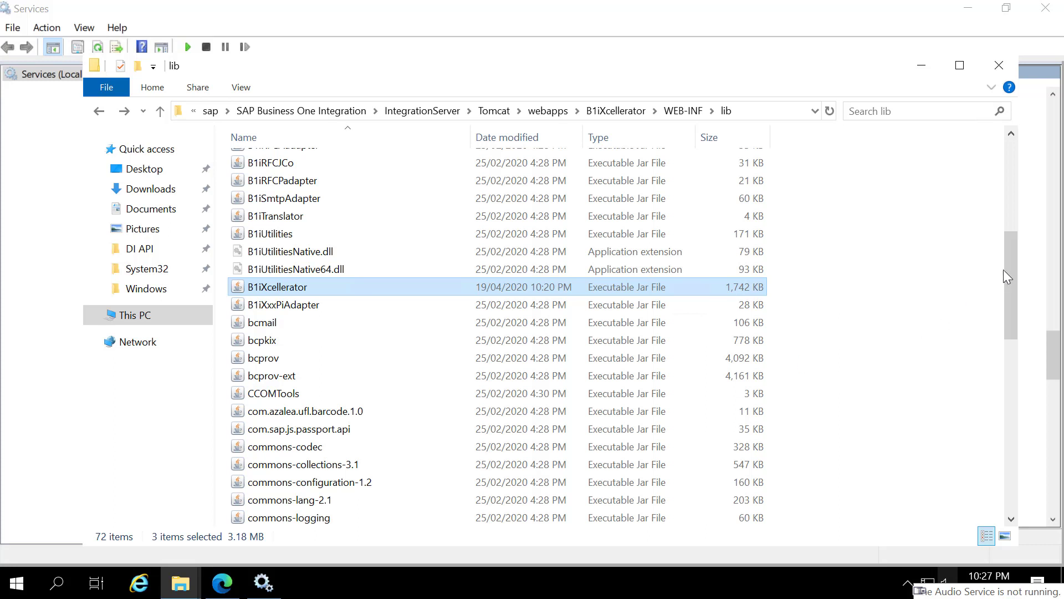
- Copy the three lib jars into Desktop\B1i Backup Files, replacing same-named files
click(1015, 182)
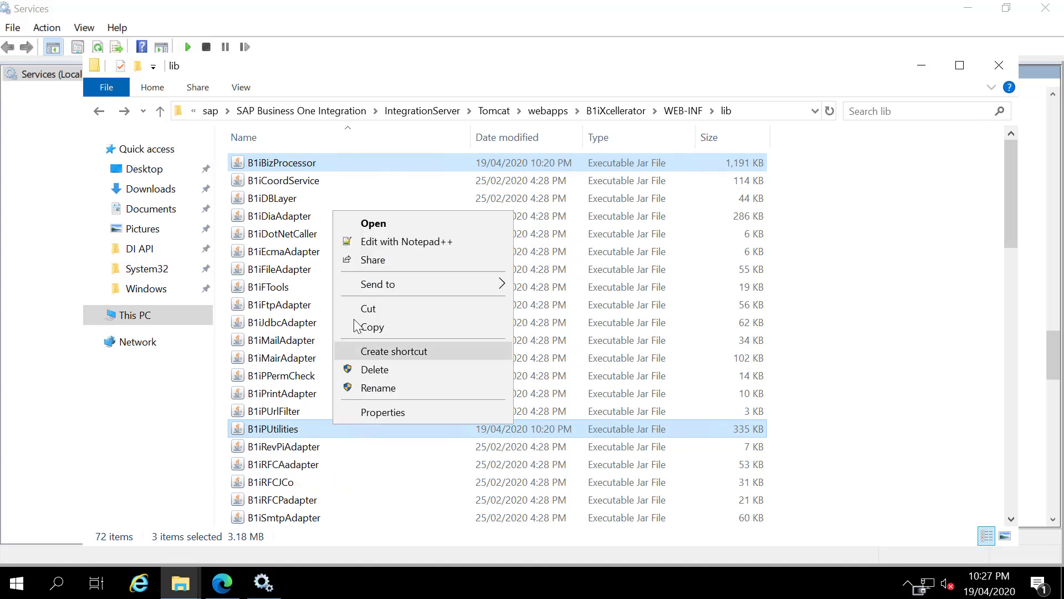
click(380, 327)
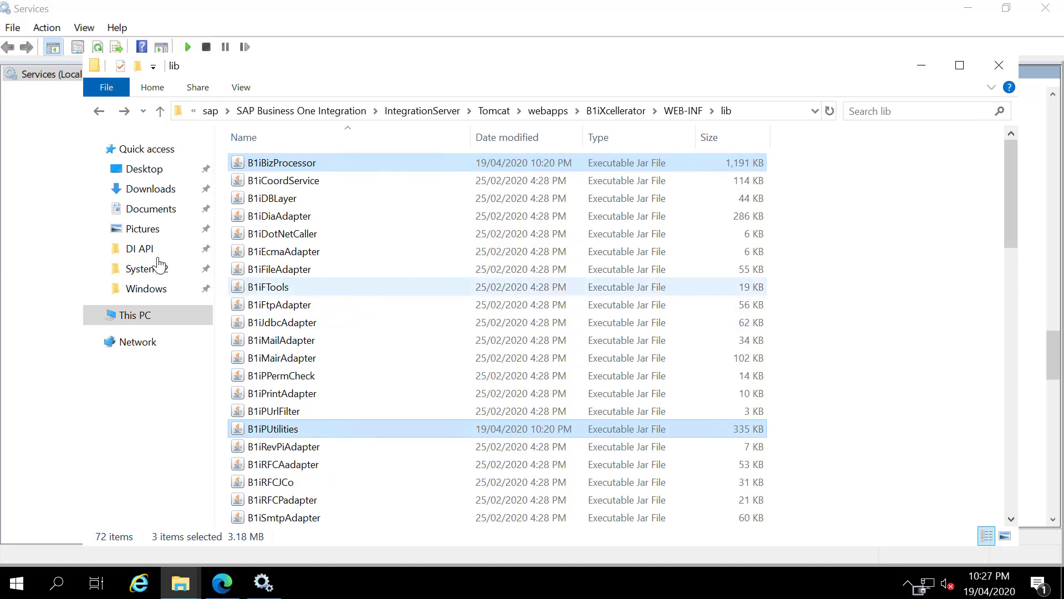
click(147, 169)
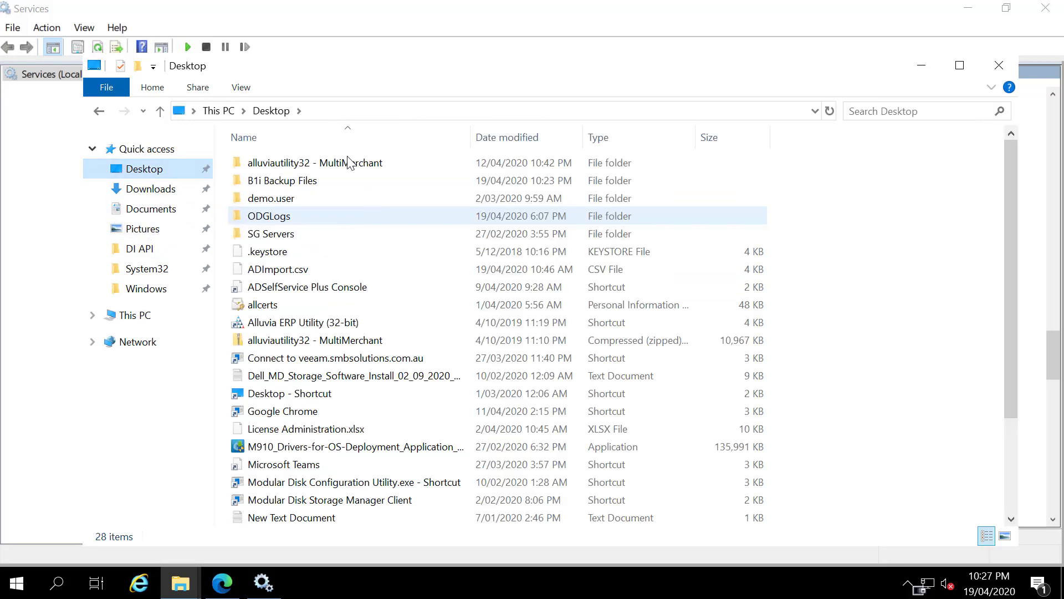
click(279, 185)
double_click(279, 182)
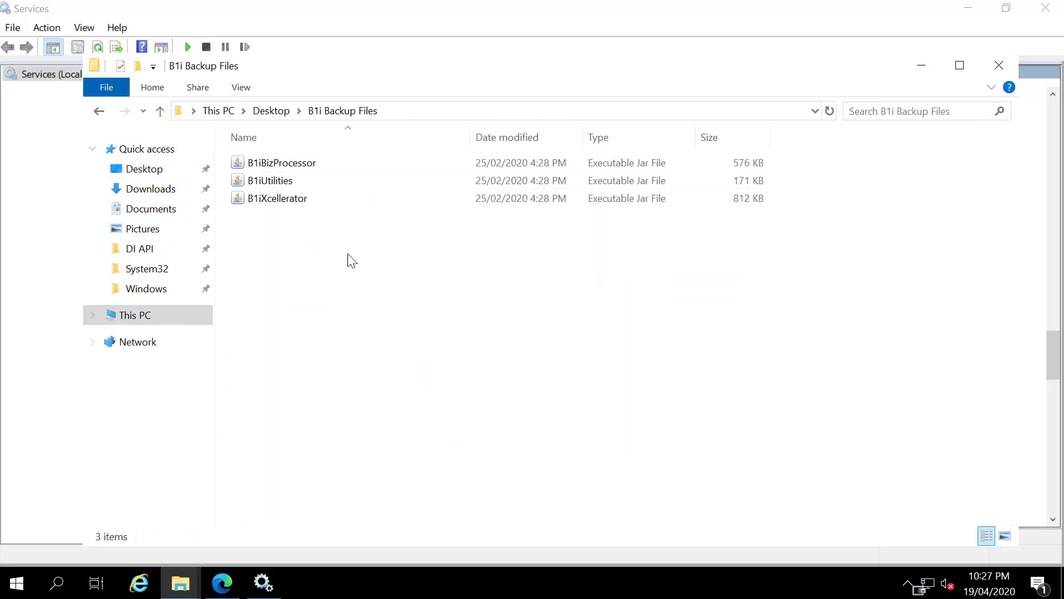
right_click(346, 257)
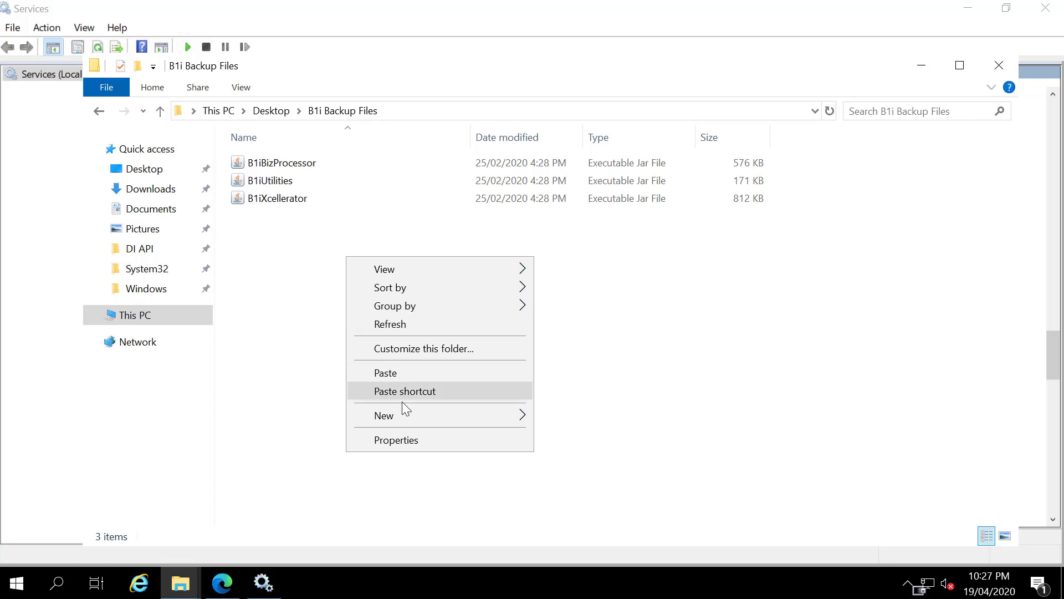
click(403, 373)
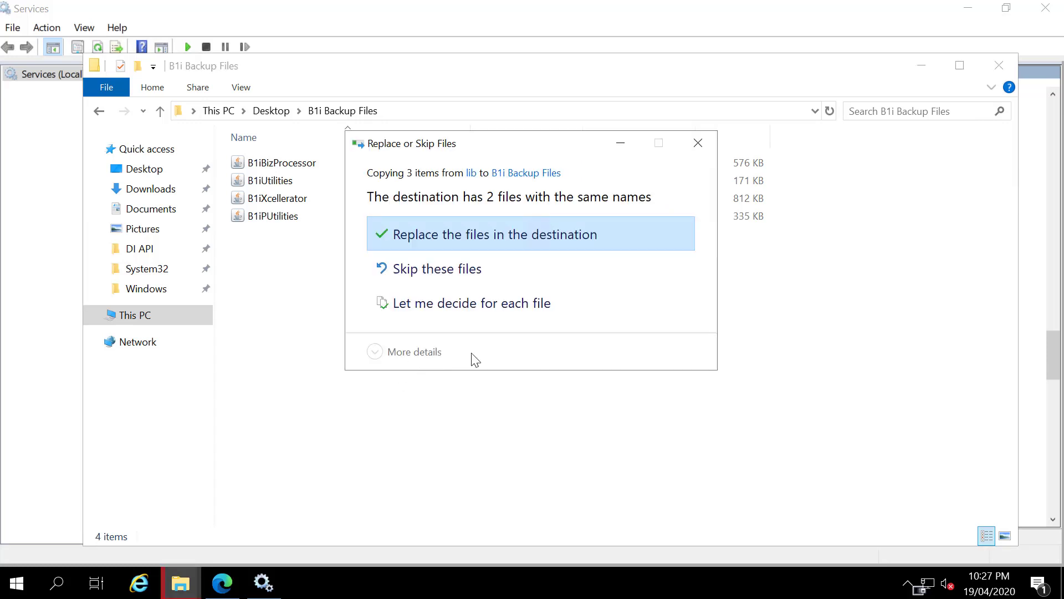
click(472, 243)
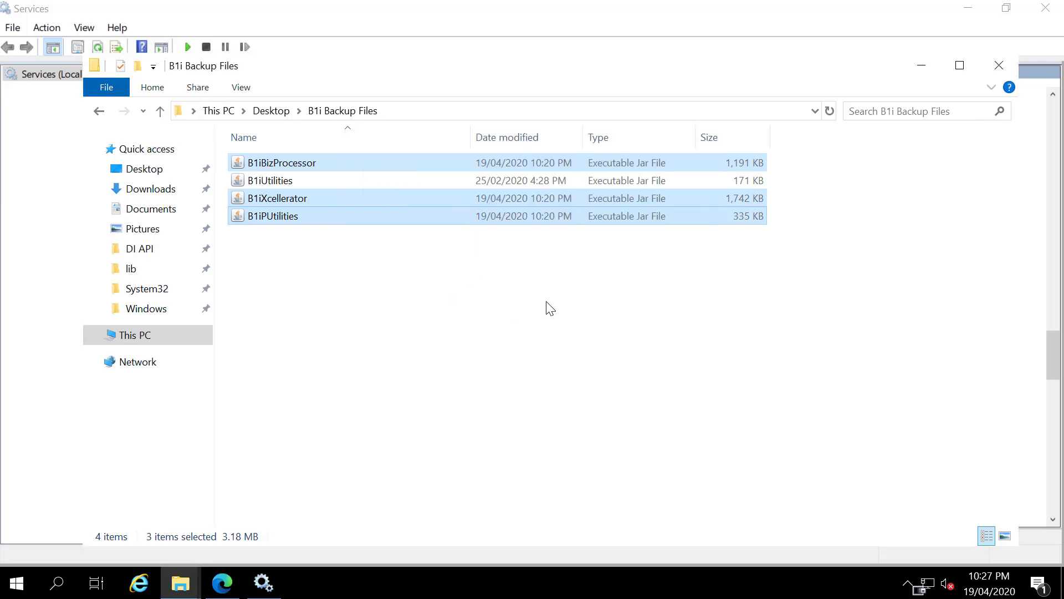
- Delete the old B1iUtilities file from the backup and switch to Documents
click(365, 183)
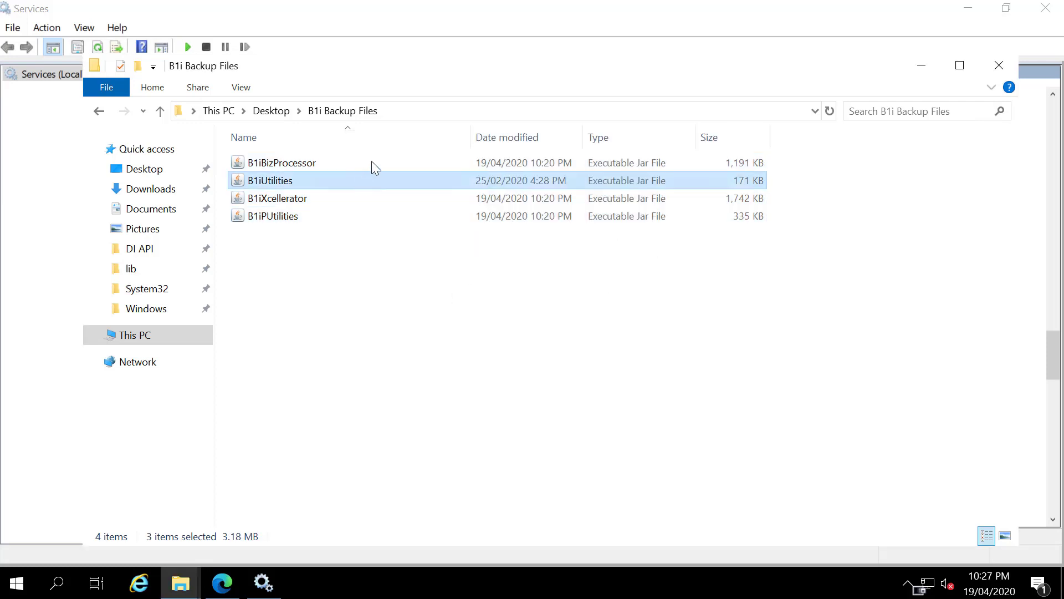
key(Delete)
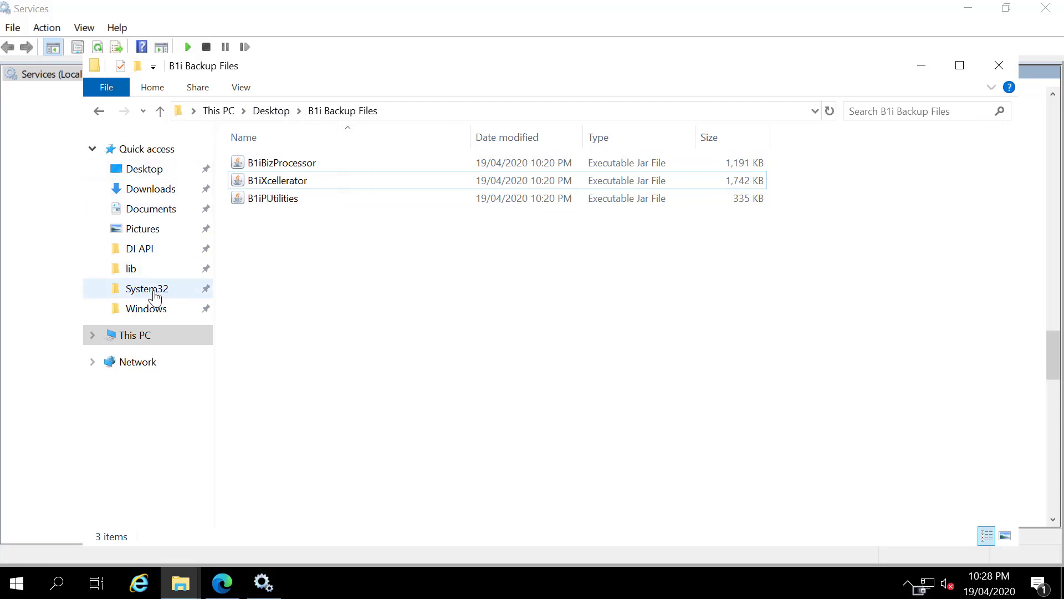
click(170, 211)
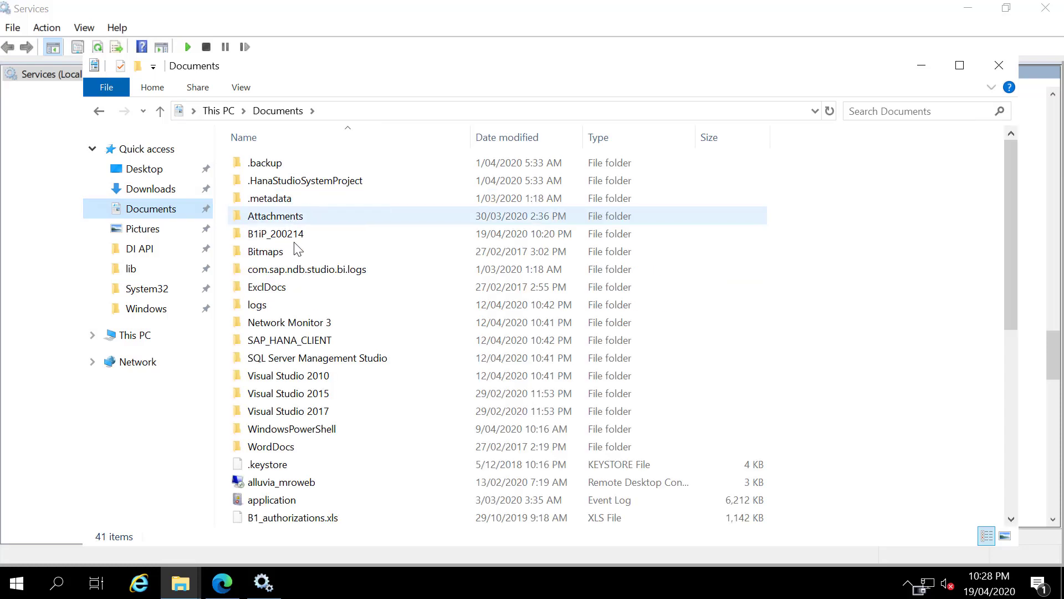
- Copy the three new jars from Documents\B1iP_200214\B1iP_200214
double_click(319, 236)
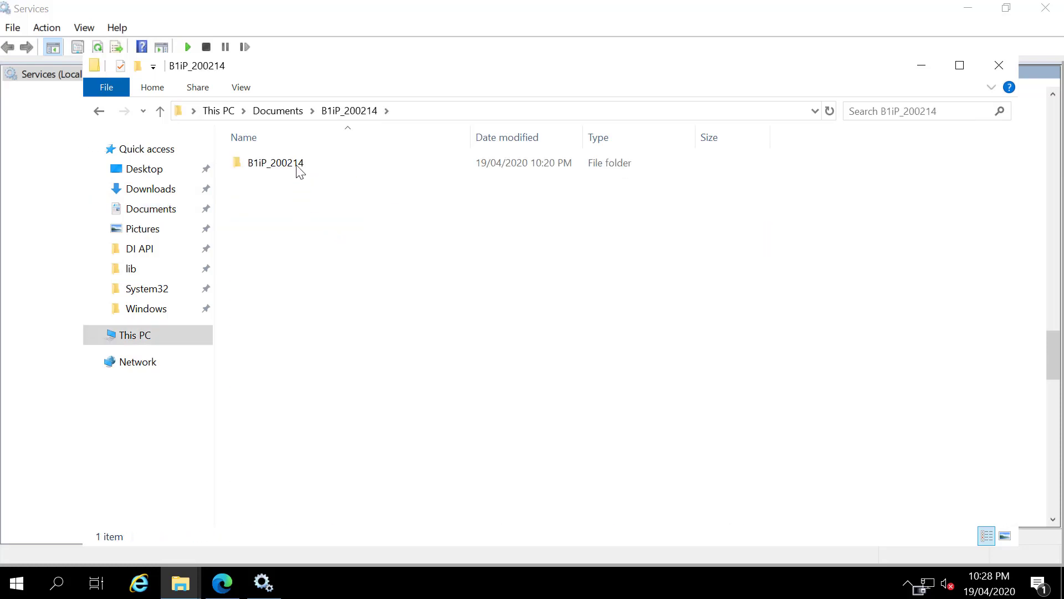
double_click(298, 166)
drag(272, 200, 280, 172)
right_click(282, 172)
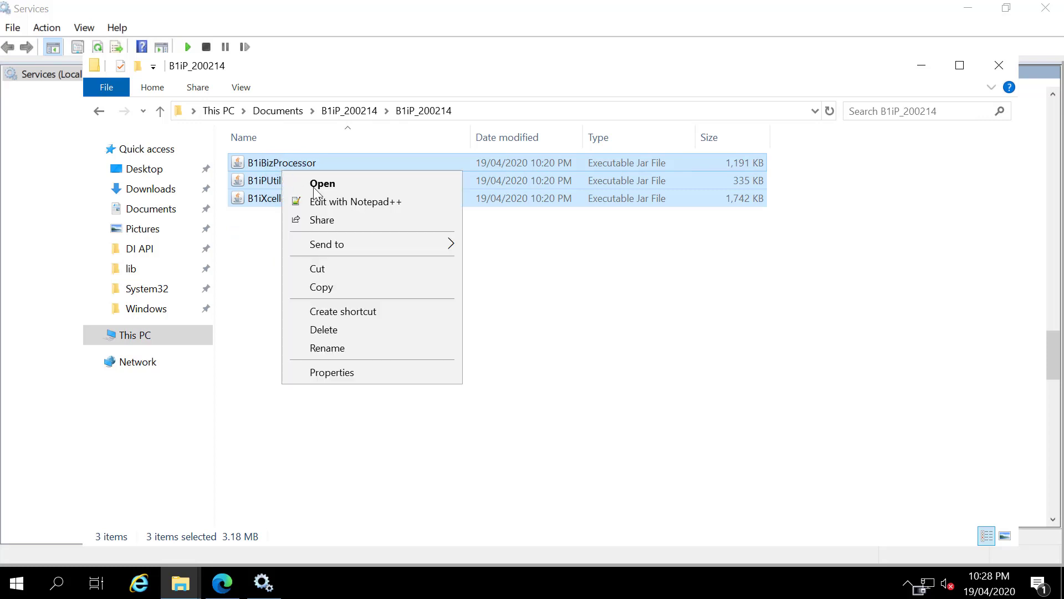
click(321, 287)
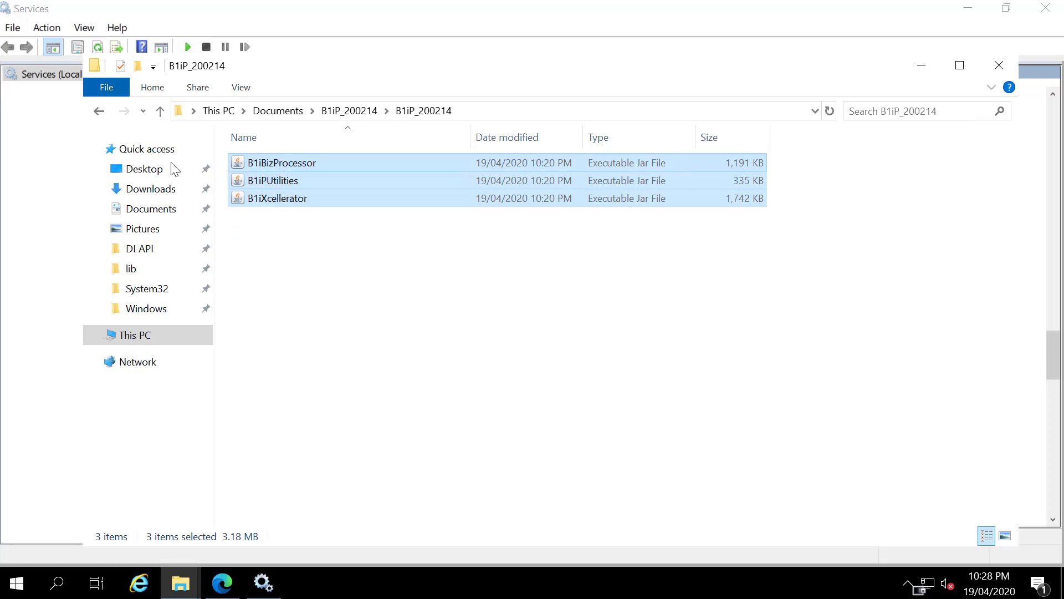
- Paste them into WEB-INF\lib, replacing existing files with administrator permission, then close Explorer
click(98, 111)
click(98, 111)
click(98, 111)
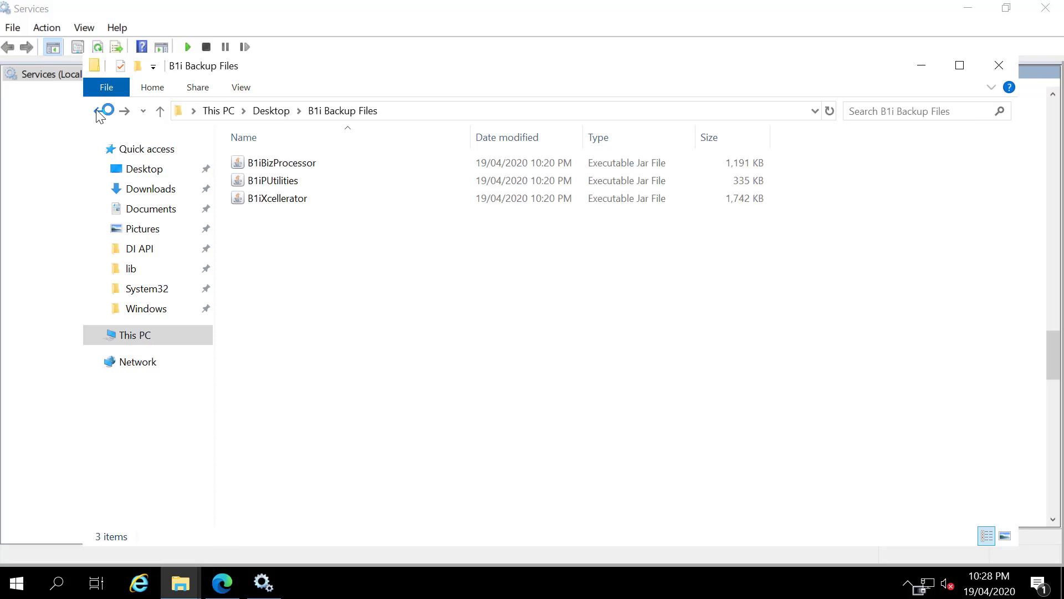
click(98, 110)
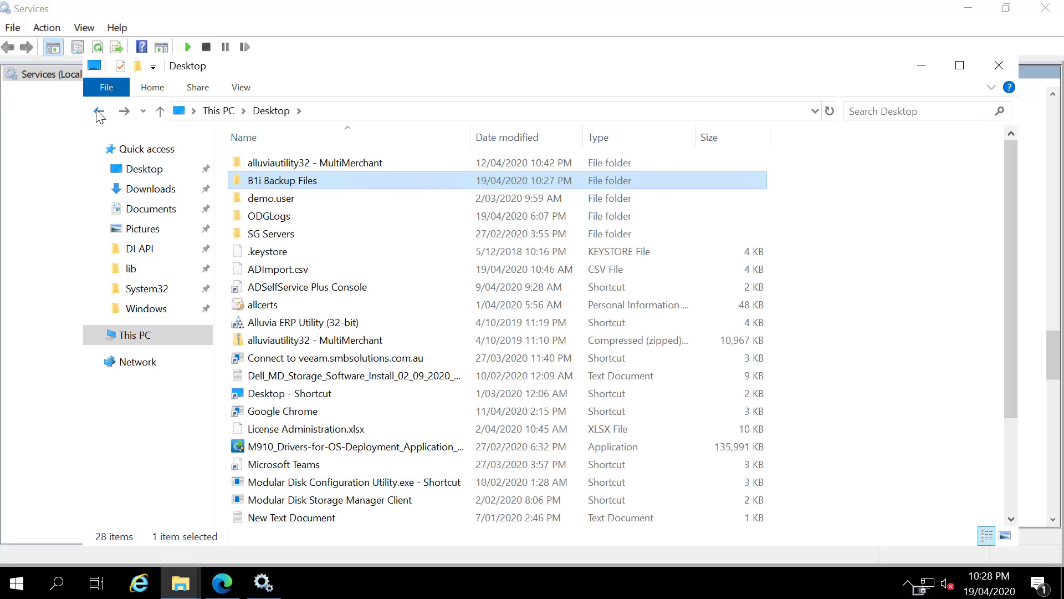
click(98, 111)
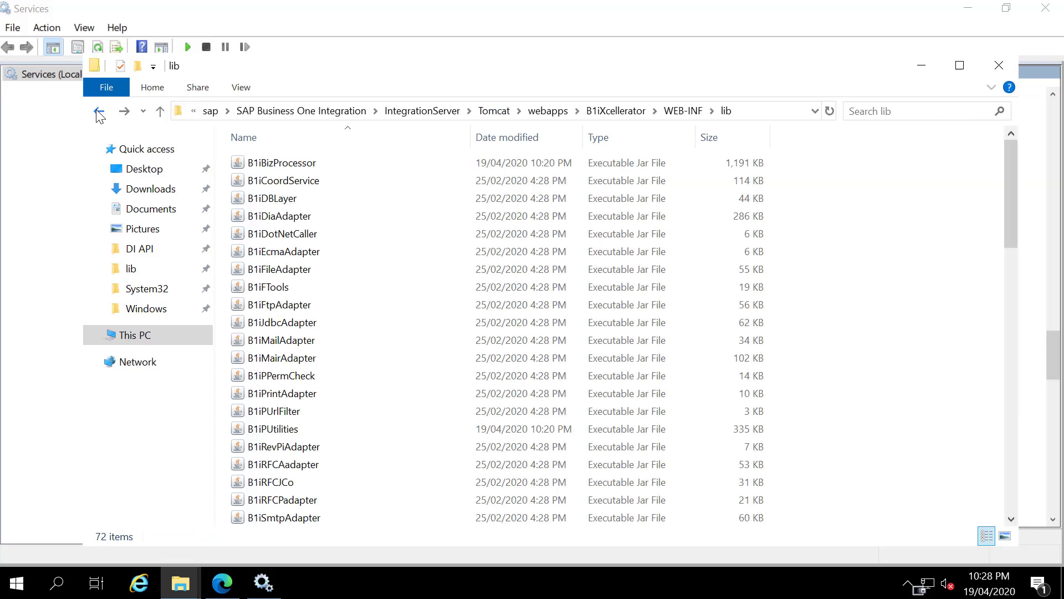
right_click(392, 310)
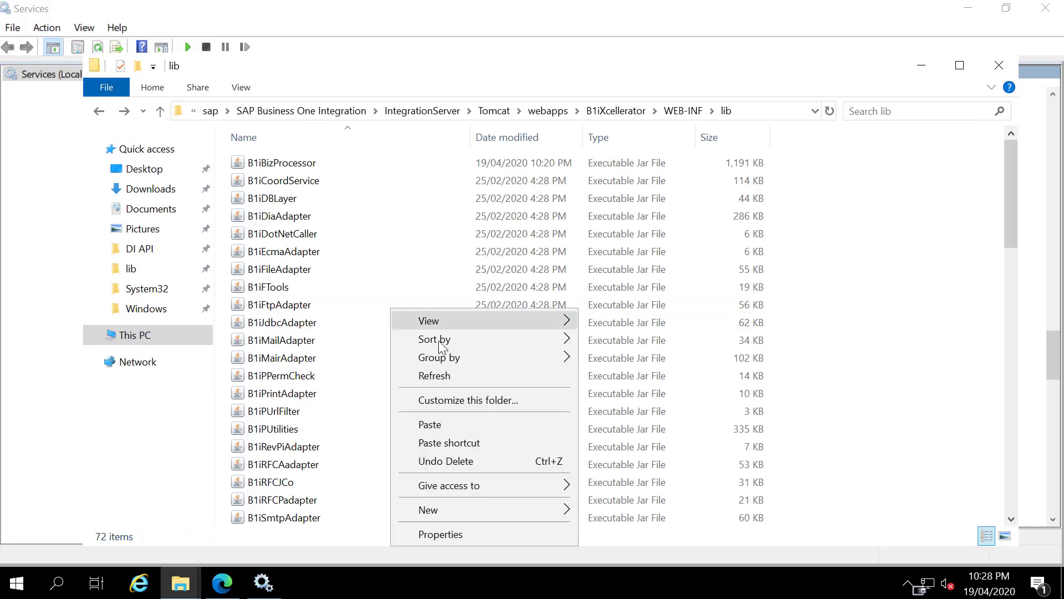
click(455, 425)
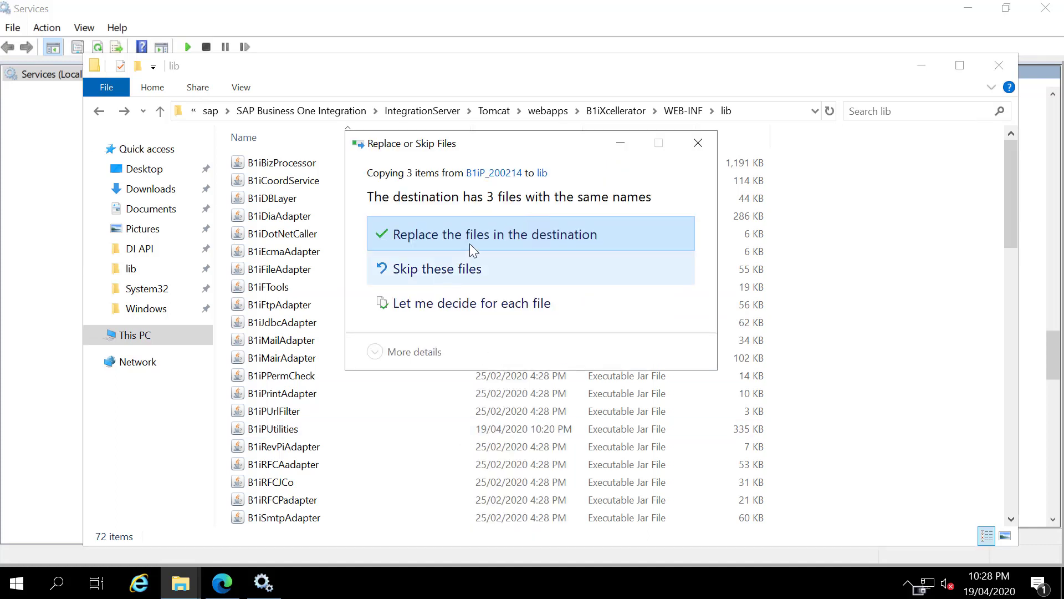
click(482, 234)
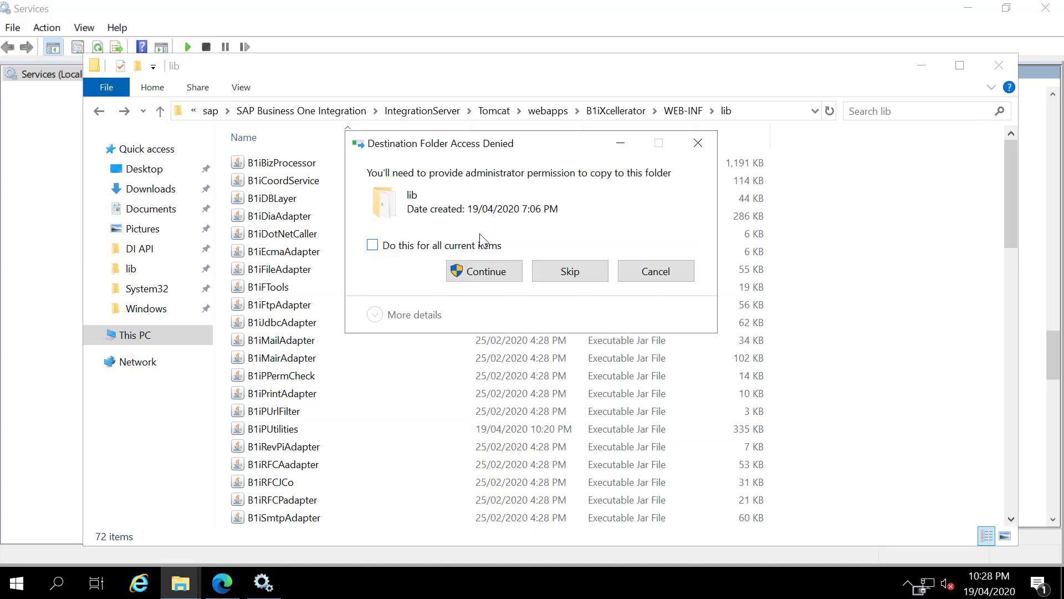
click(486, 272)
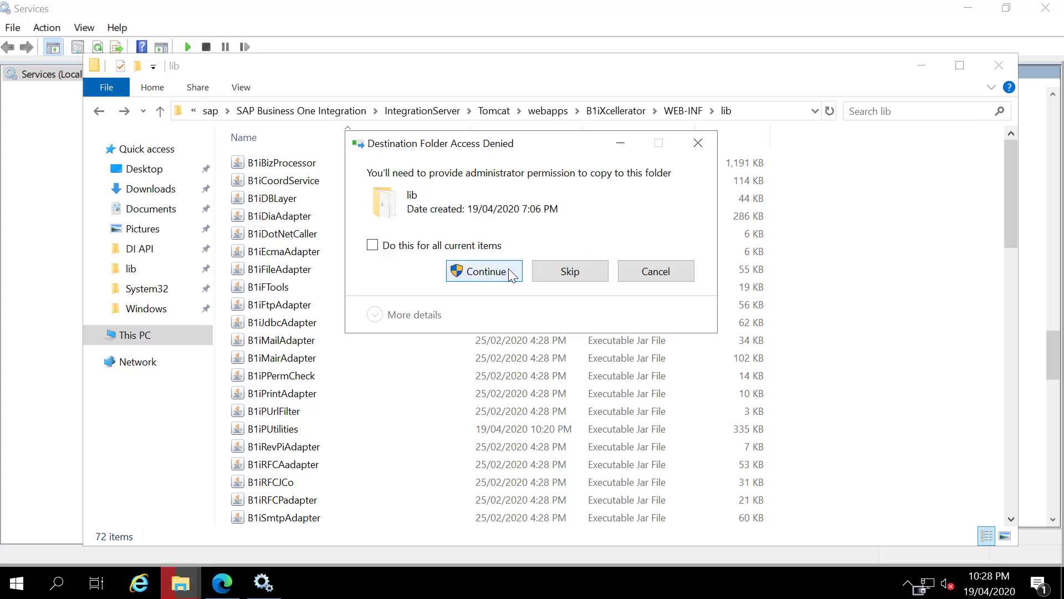
click(508, 271)
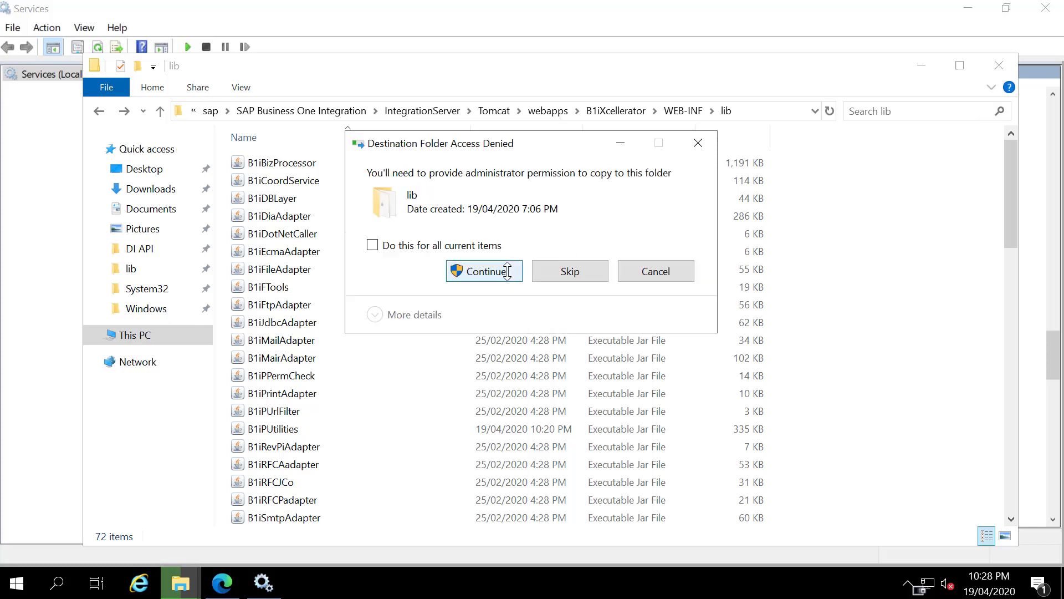
click(507, 271)
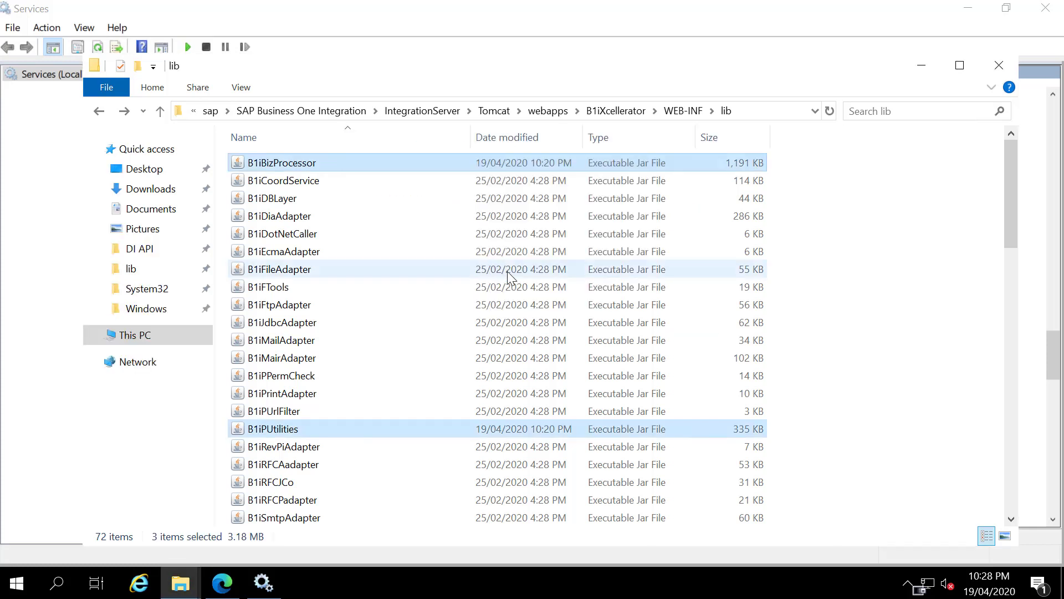
click(999, 65)
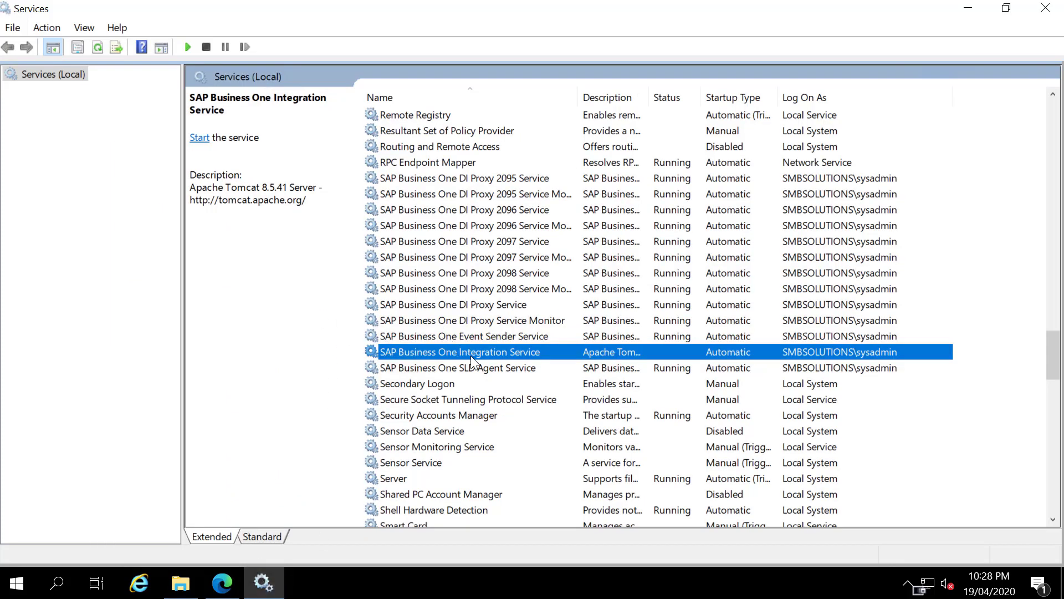
- Start the SAP Business One Integration Service from its right-click menu in Services
right_click(470, 355)
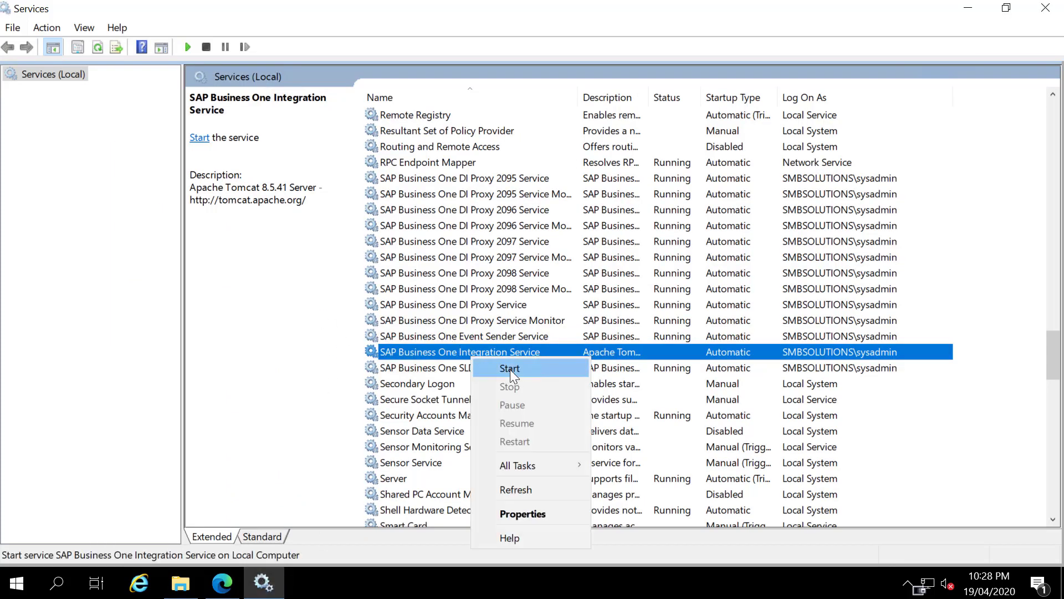
click(511, 369)
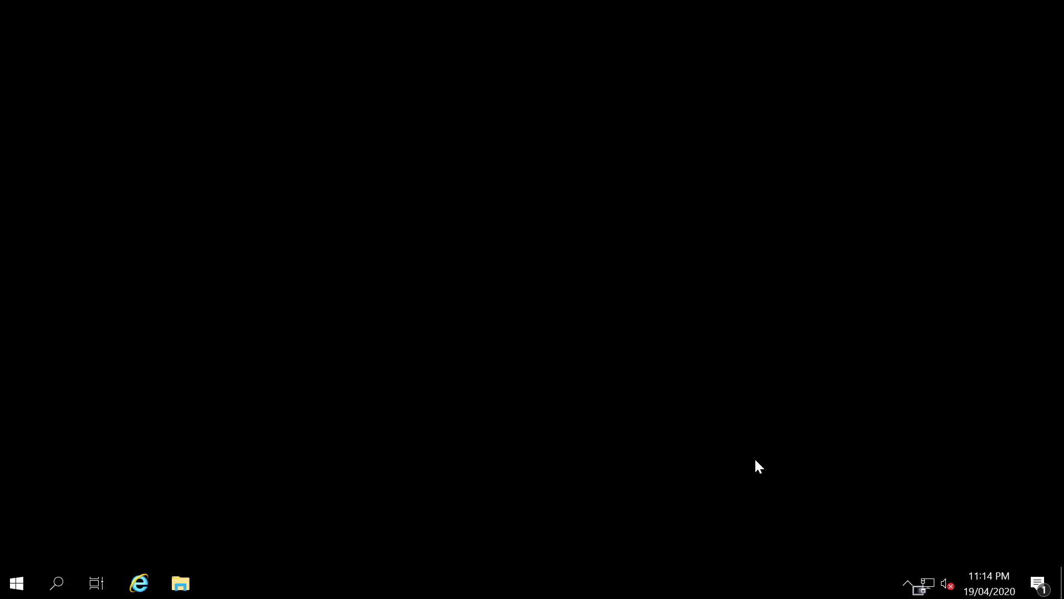
- Open \\smbpdc\downloads\B1iF in a new File Explorer window
click(185, 583)
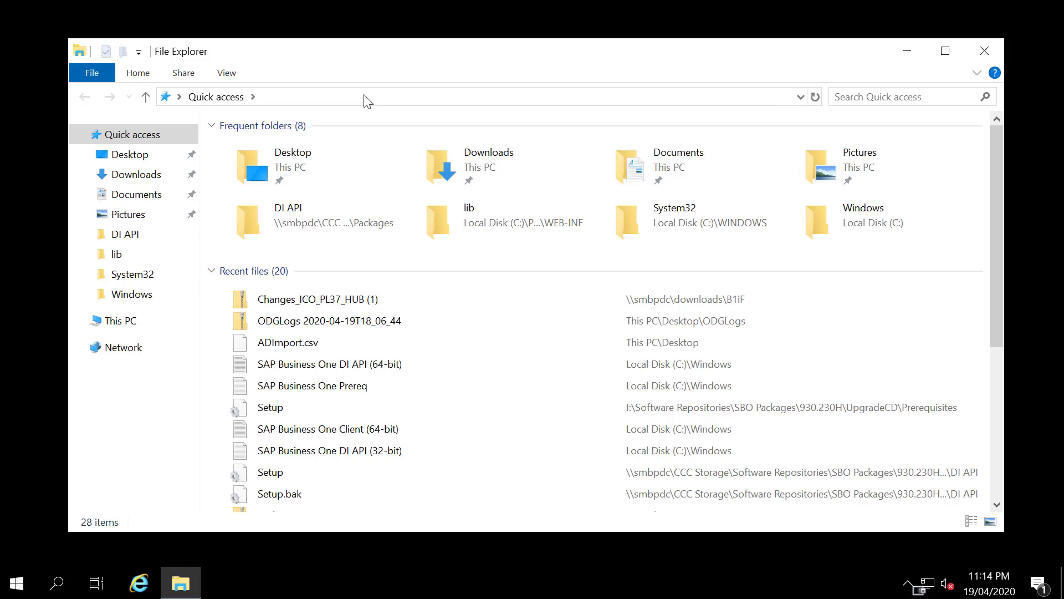
click(363, 97)
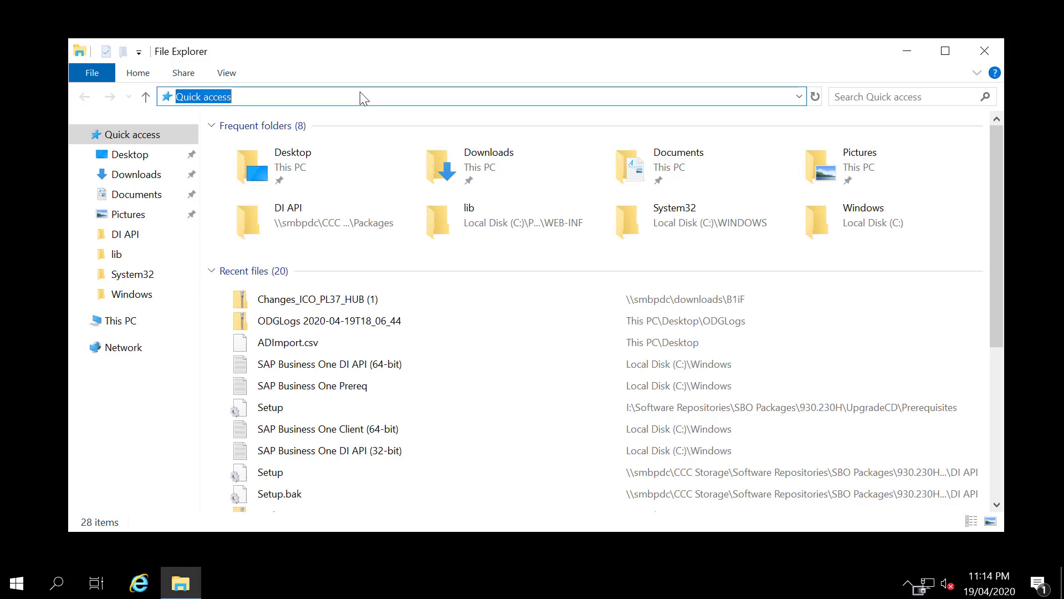
text(\\smbpdc)
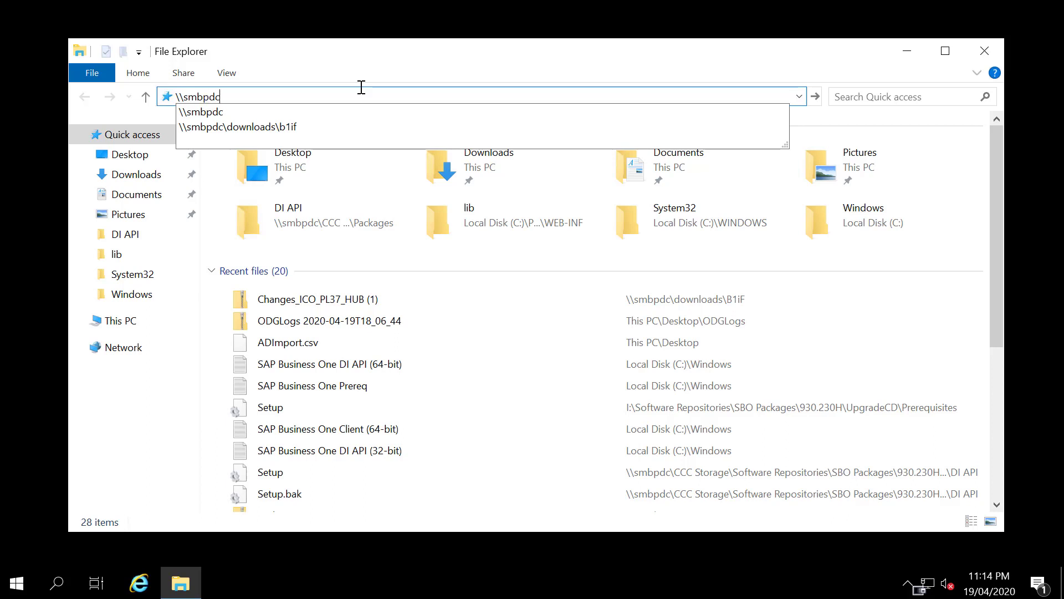
text(\downlo)
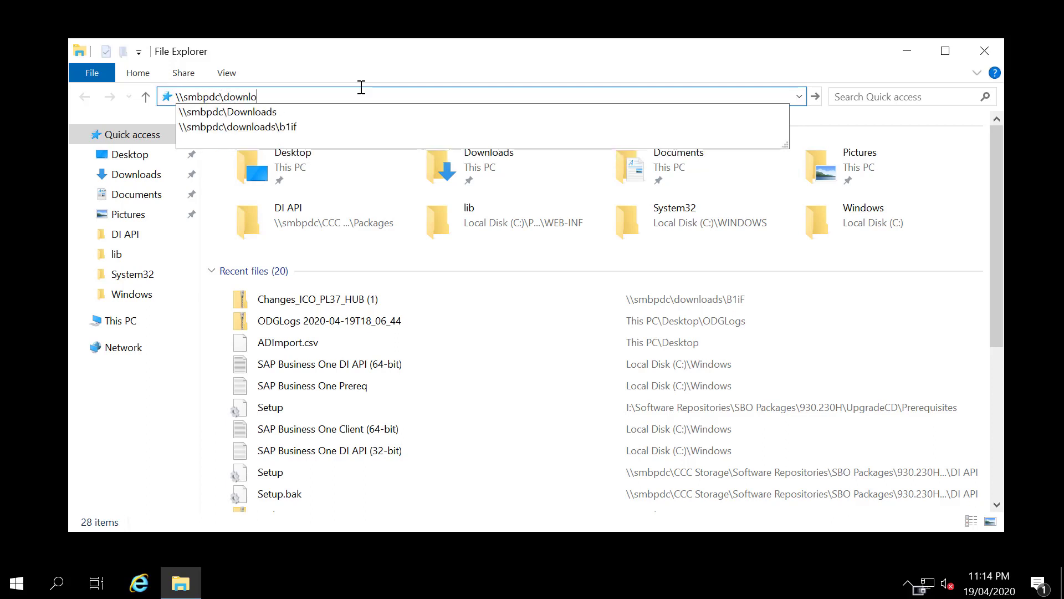
text(ads\bi)
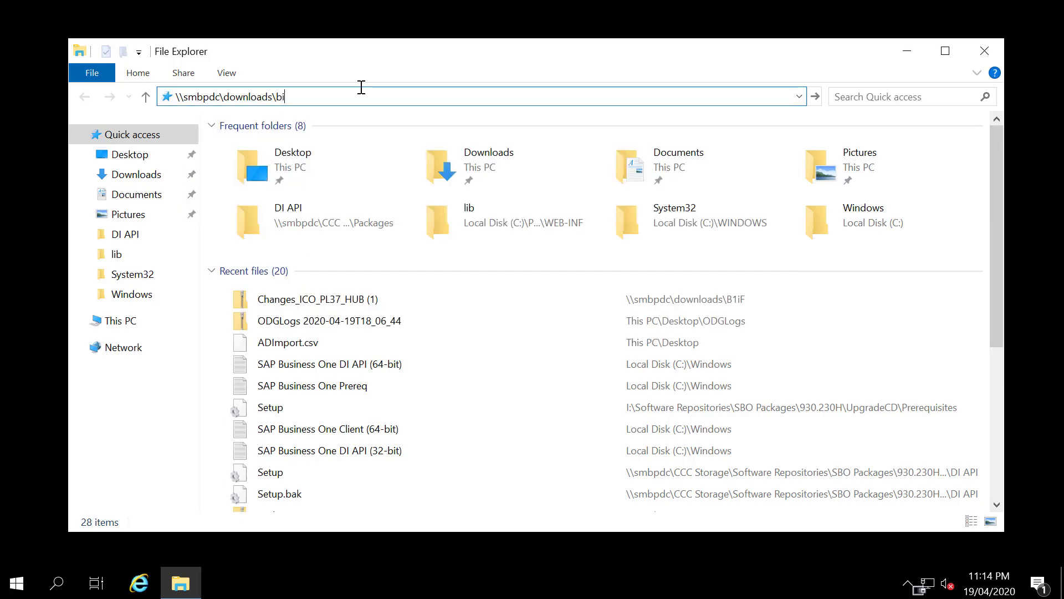
key(BackSpace)
text(1if)
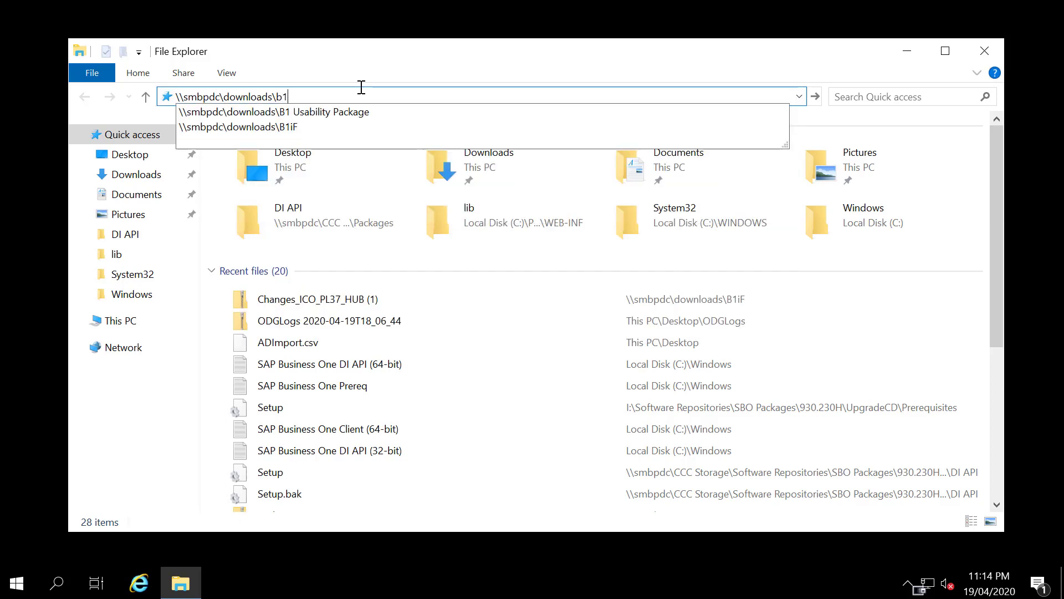
key(Return)
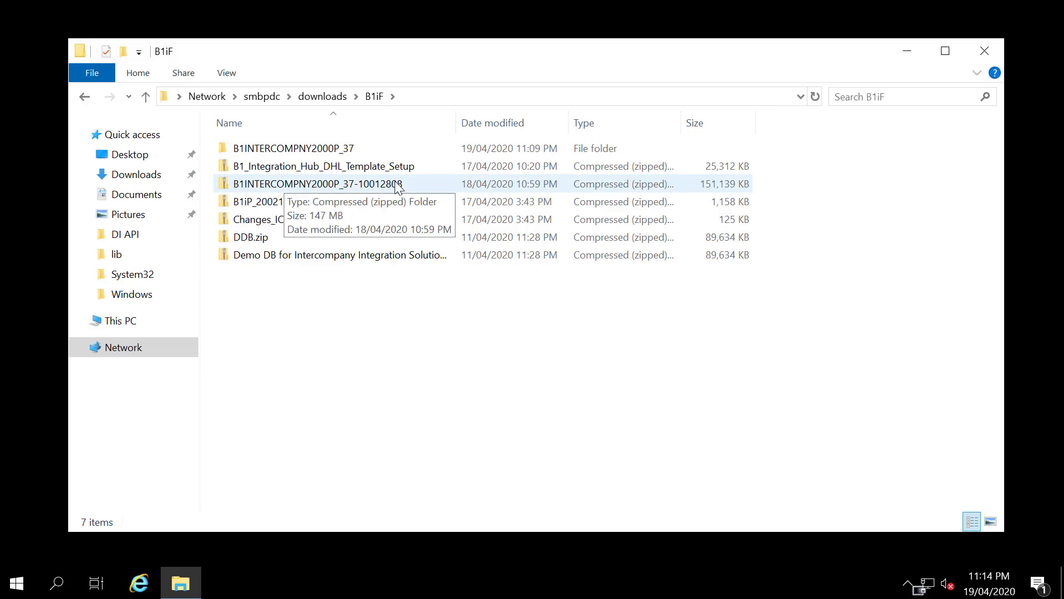
- Launch Setup from B1INTERCOMPNY2000P_37\IntercompanySolutionScenarioInstaller
double_click(313, 148)
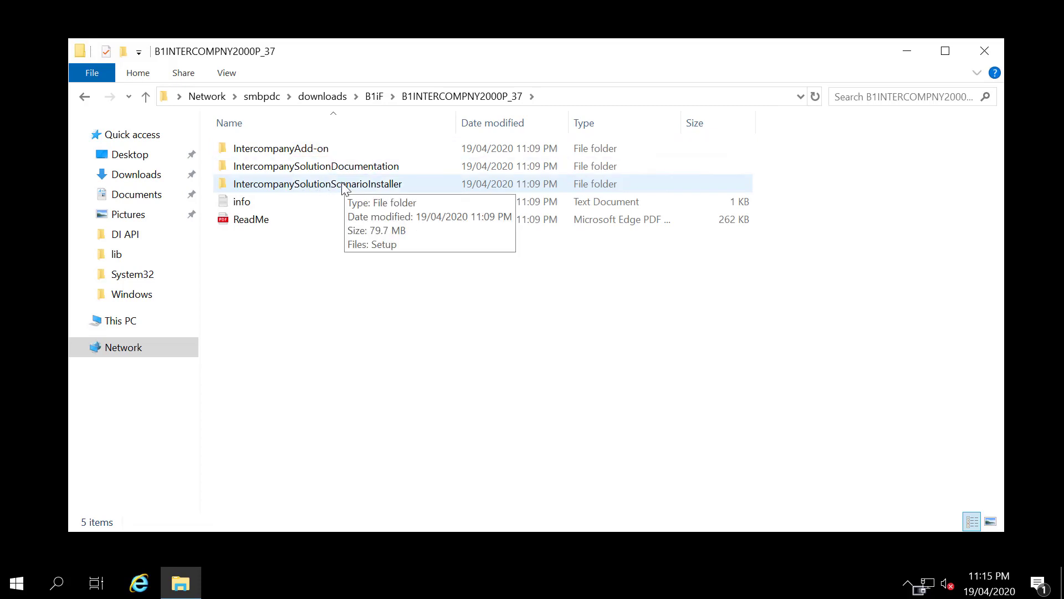
double_click(340, 187)
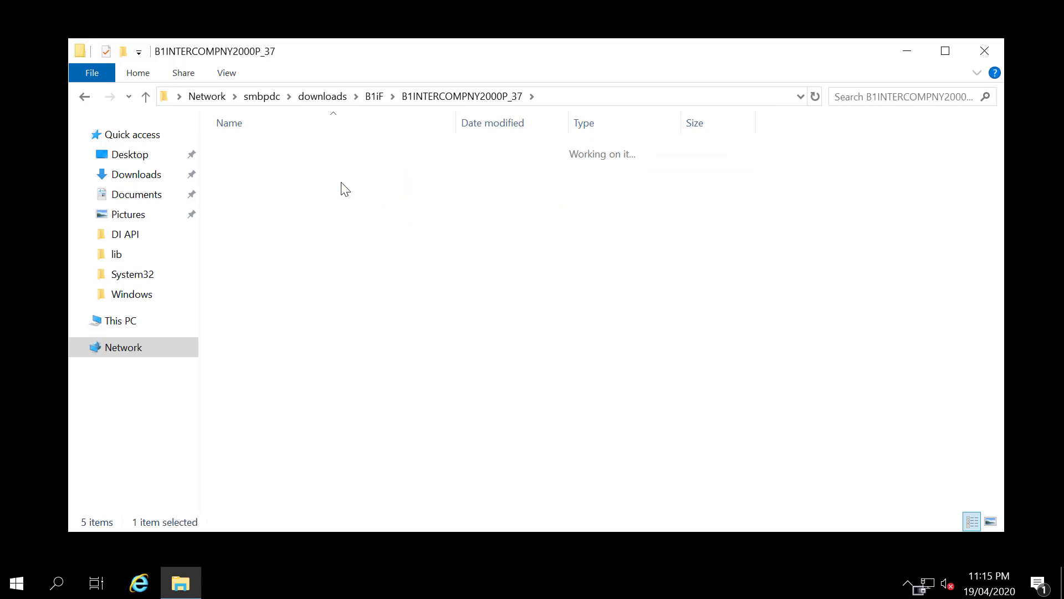
click(257, 154)
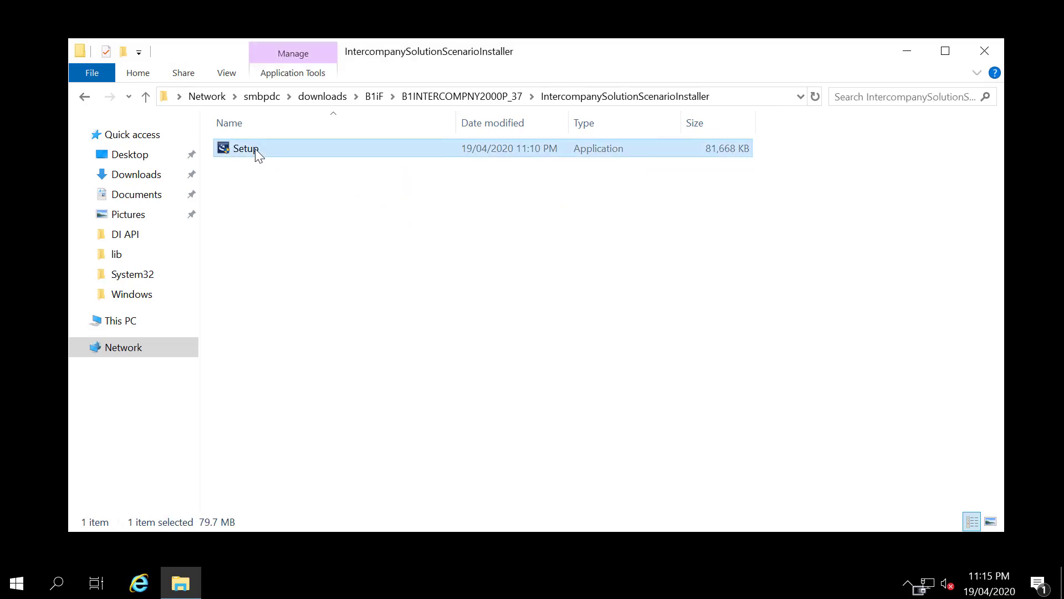
double_click(257, 153)
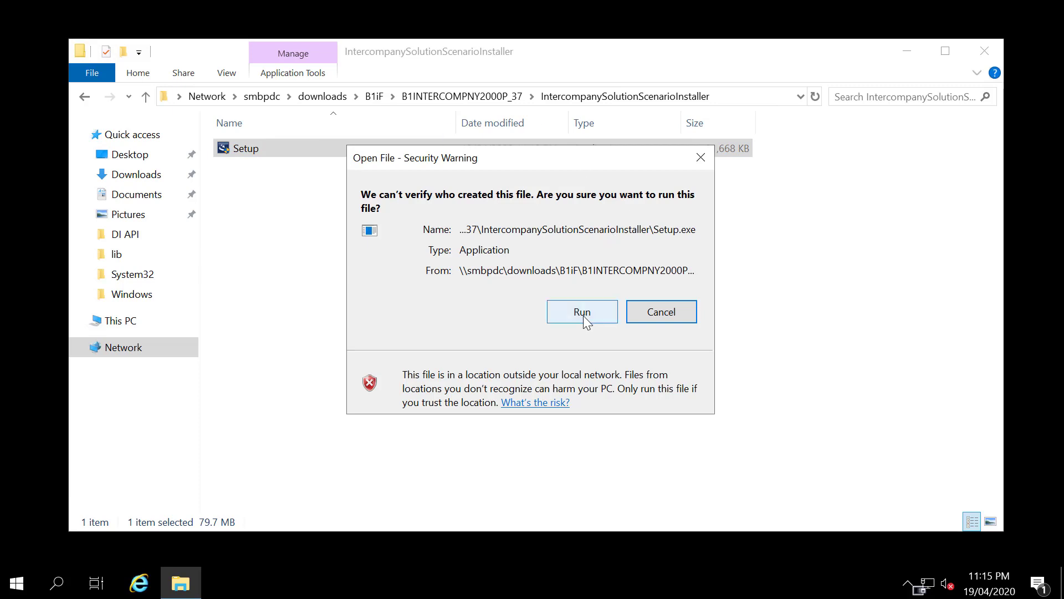
- Allow the unverified installer to run and pass the welcome page
click(582, 312)
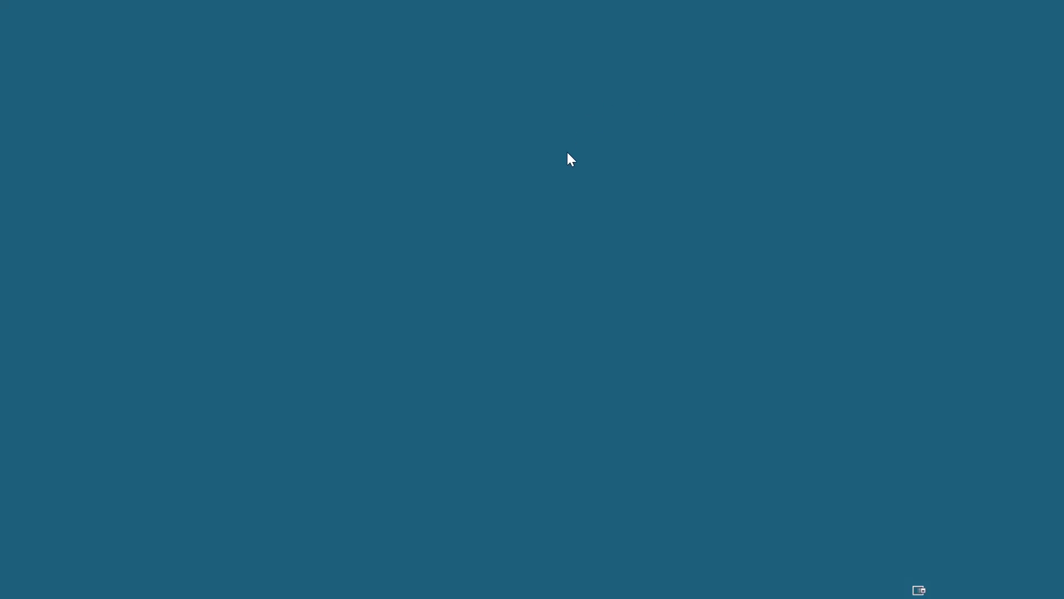
click(434, 394)
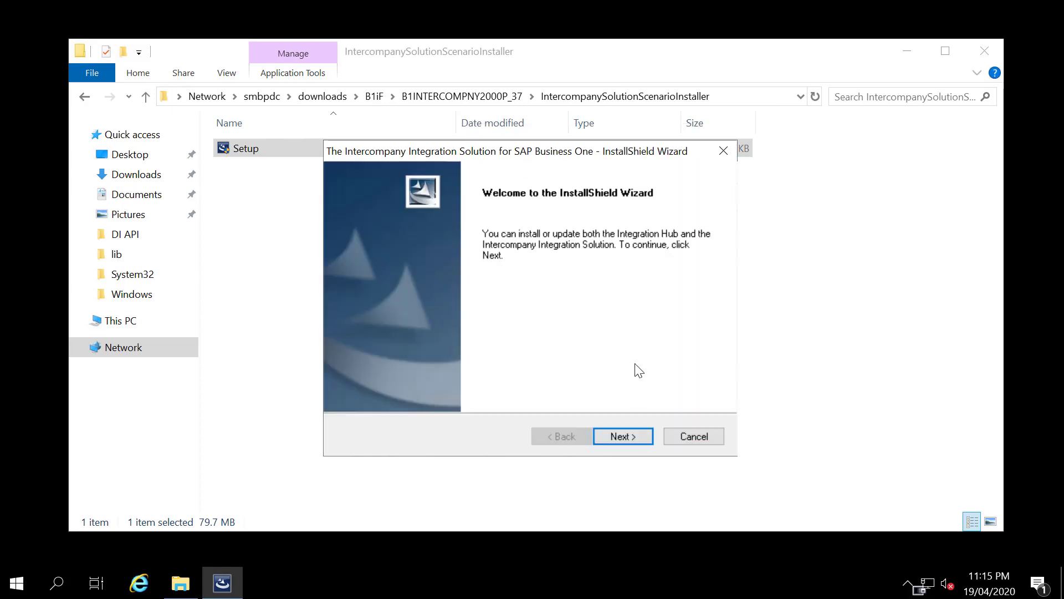
click(610, 435)
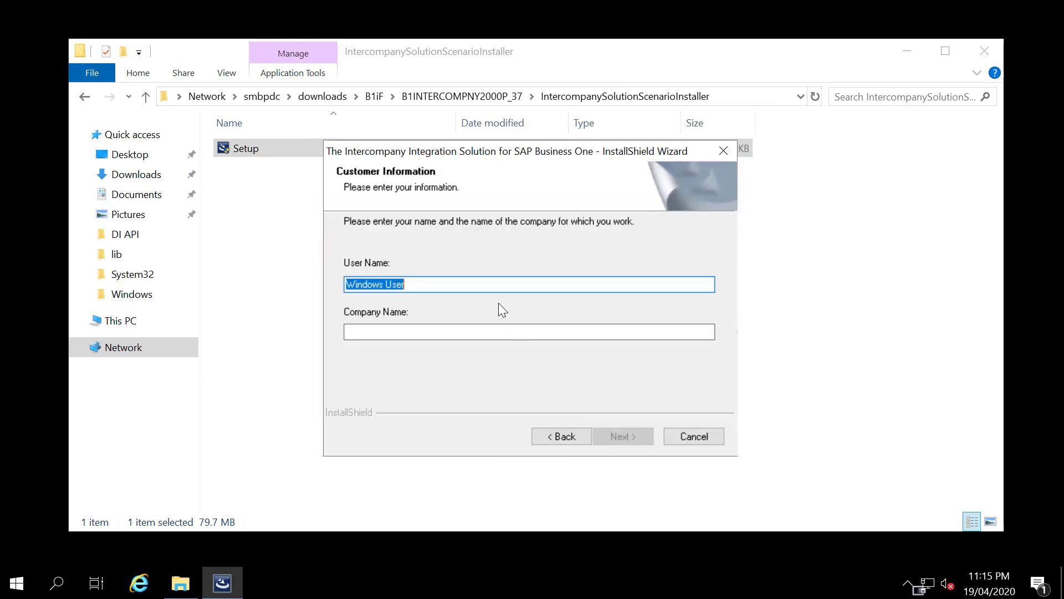
- Connect to SAP HANA DB on server HANA-SP13 as user System with its password
text(Sys)
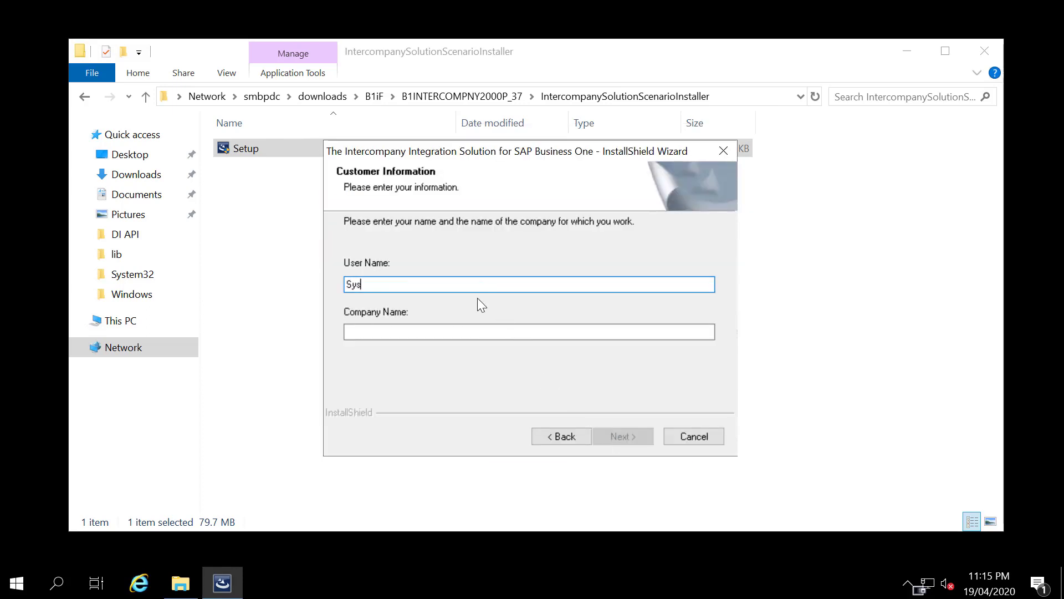
text(tem)
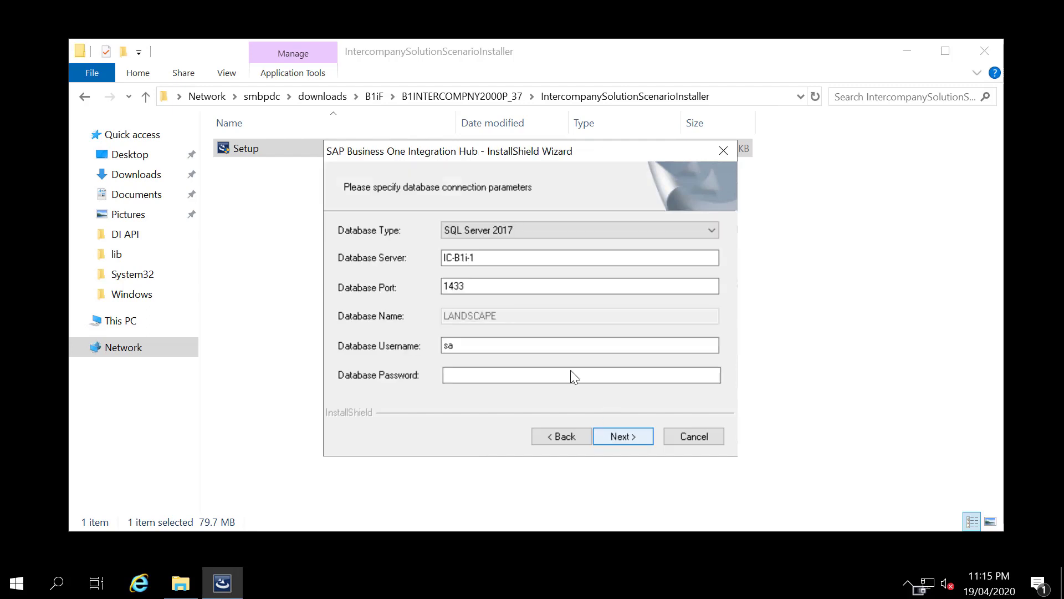
click(539, 236)
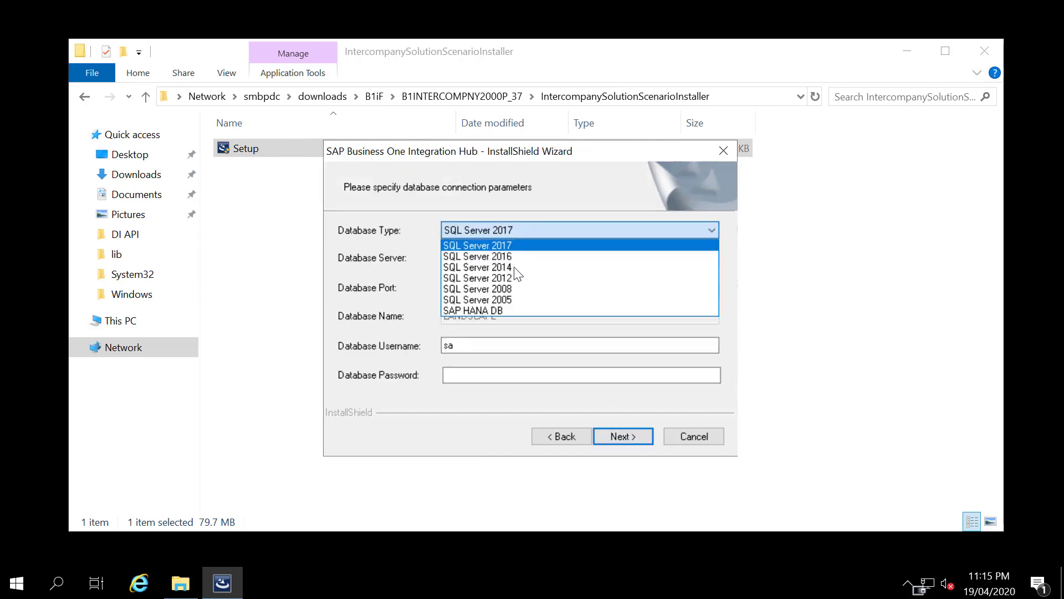
click(495, 319)
drag(489, 260, 365, 259)
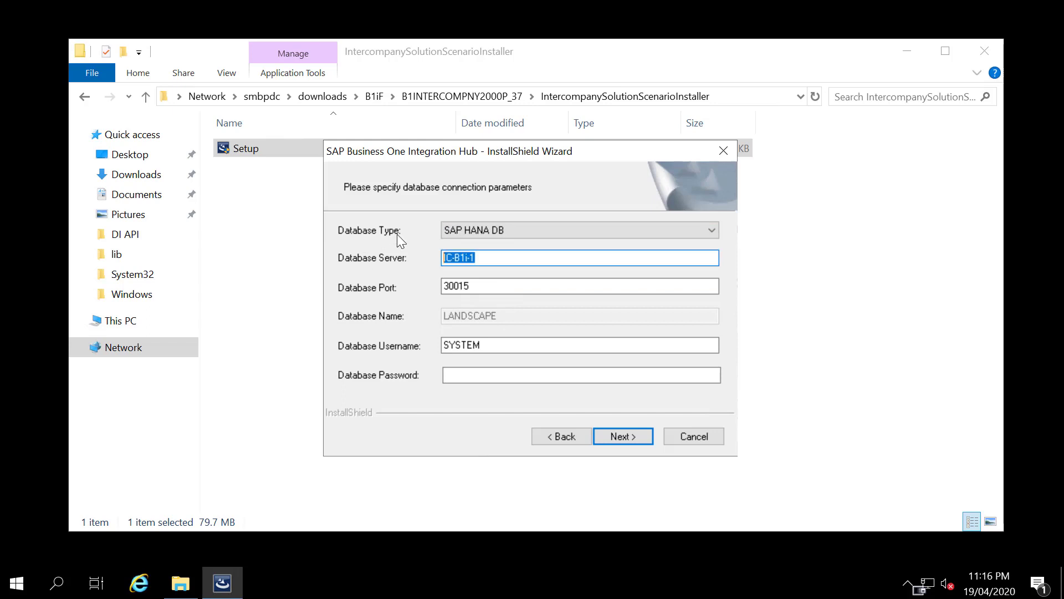
text(NA)
key(BackSpace)
key(BackSpace)
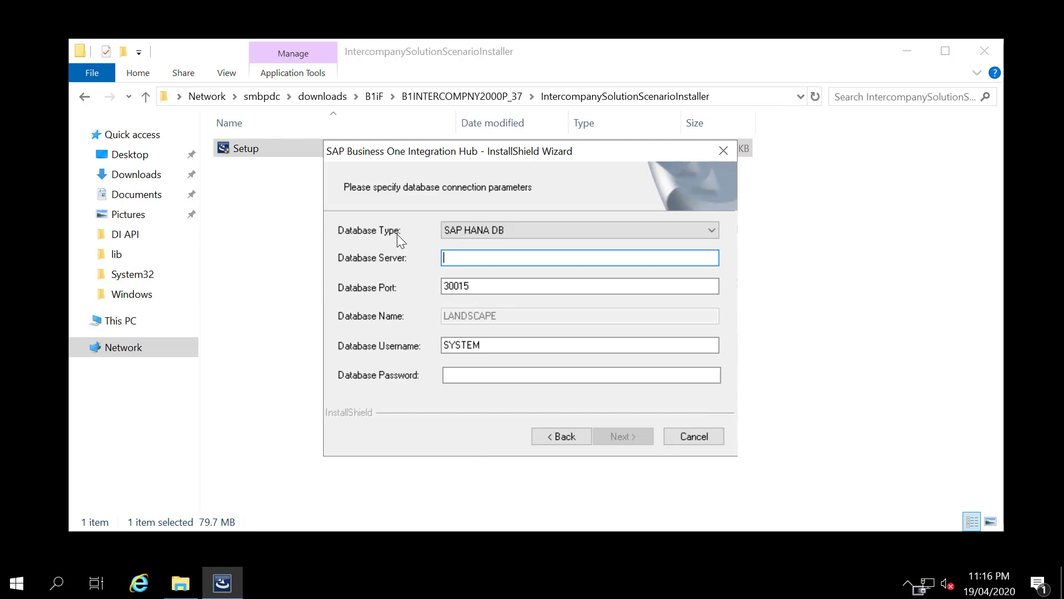
text(HANA-Sp13)
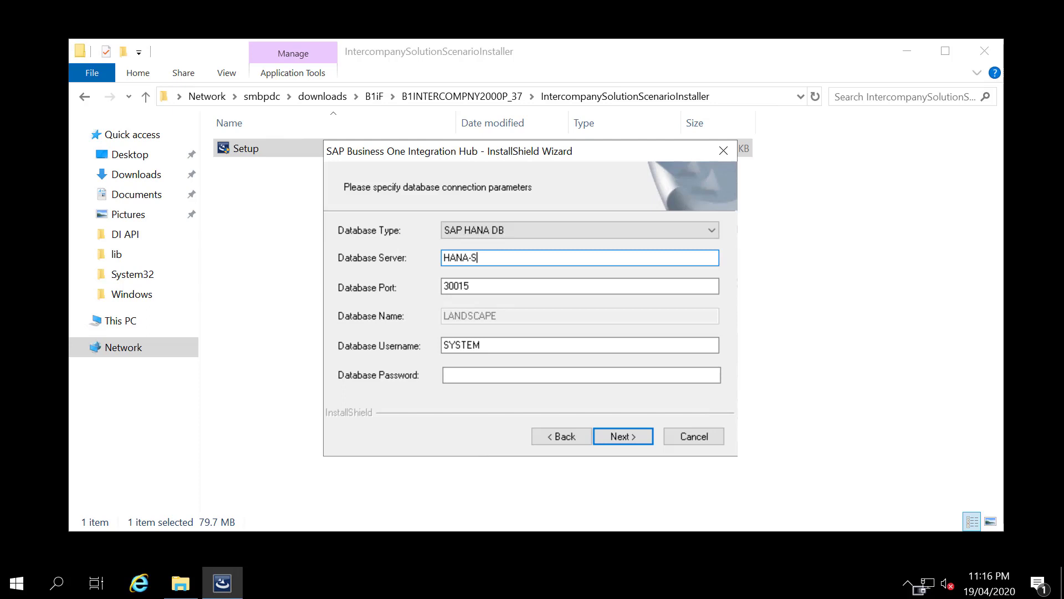
click(490, 349)
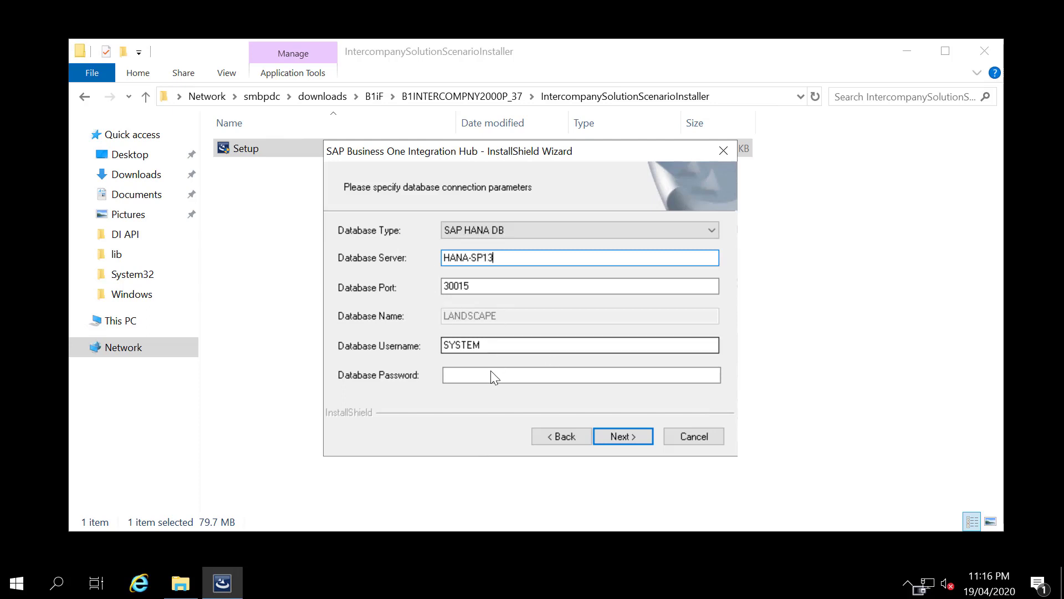
click(495, 376)
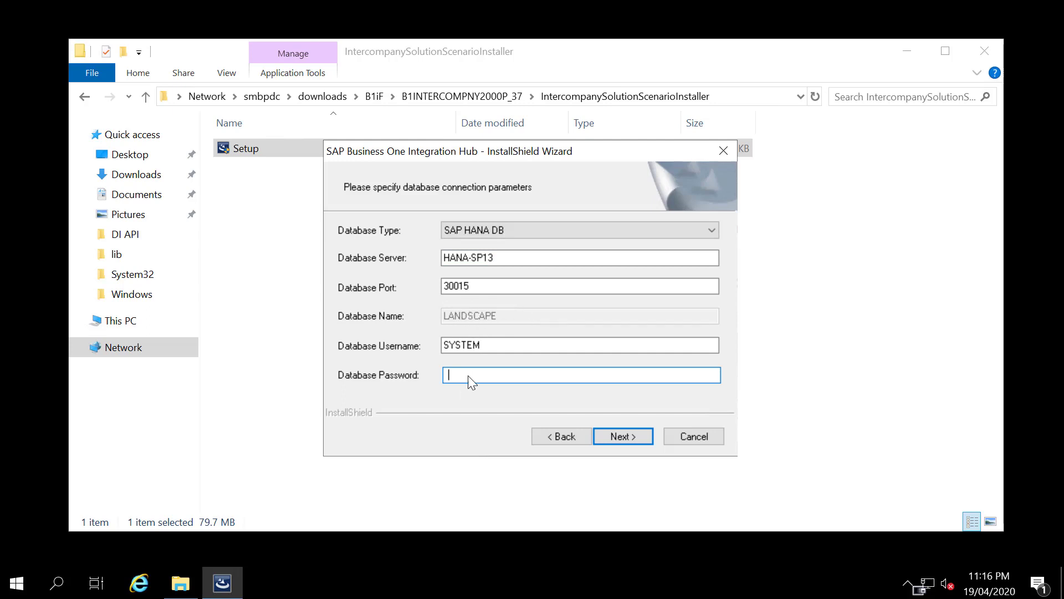
text(****)
key(BackSpace)
key(BackSpace)
key(BackSpace)
key(BackSpace)
key(BackSpace)
text(********)
click(633, 437)
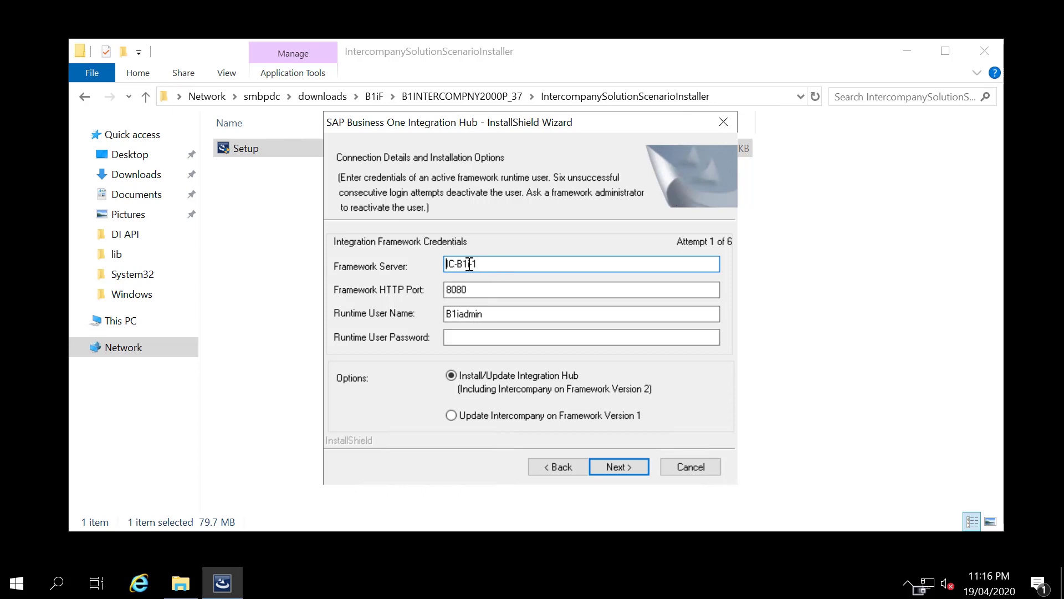
- Set the framework HTTP port to 80, enter the runtime user password, and continue
click(480, 289)
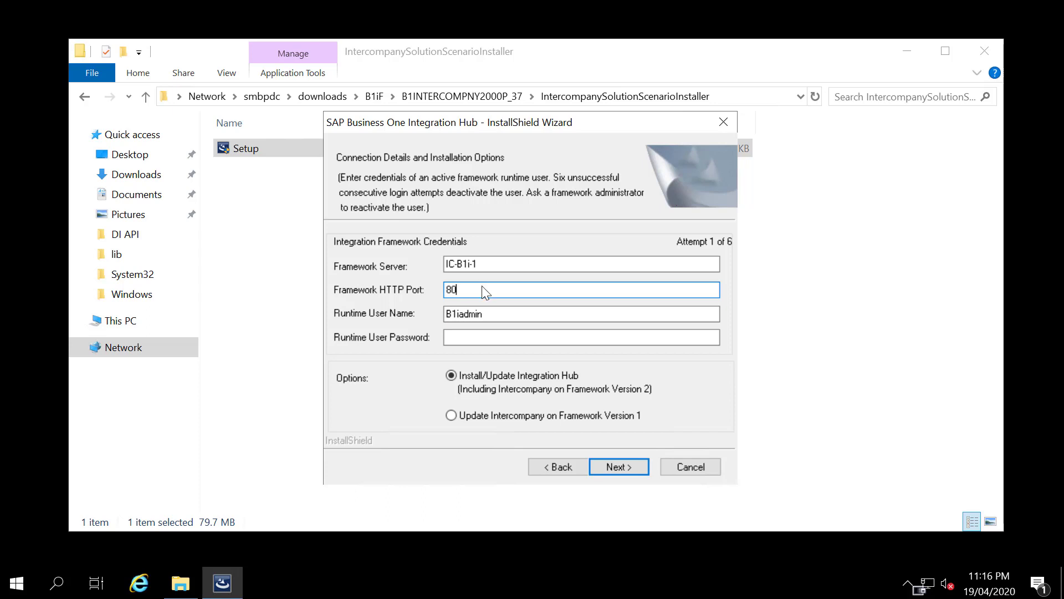
click(480, 332)
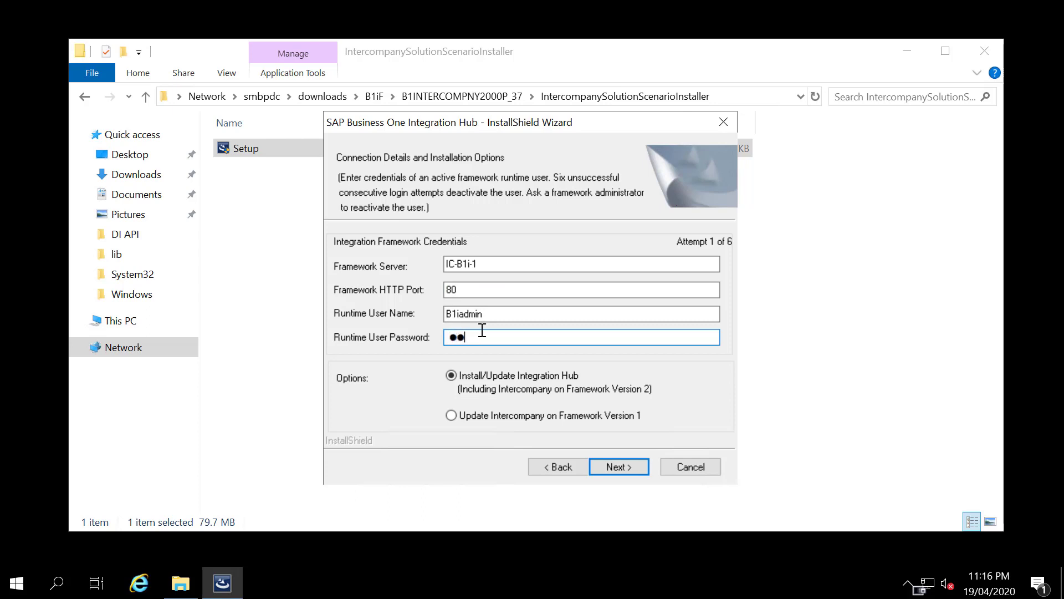
text(●●●●●●●)
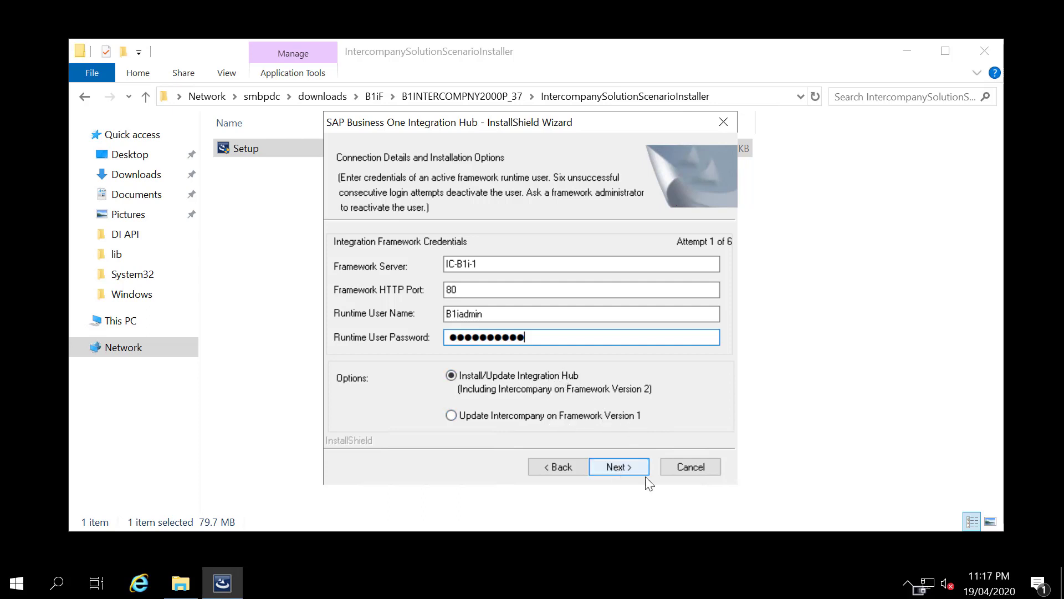
click(620, 467)
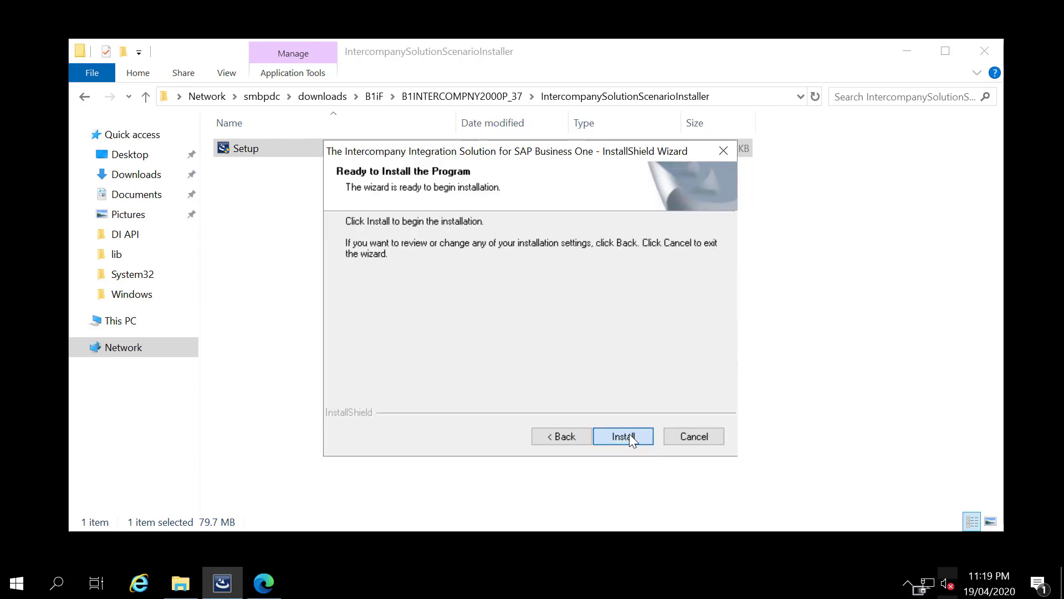
- Install the Intercompany Integration Solution and let setup finish
click(630, 436)
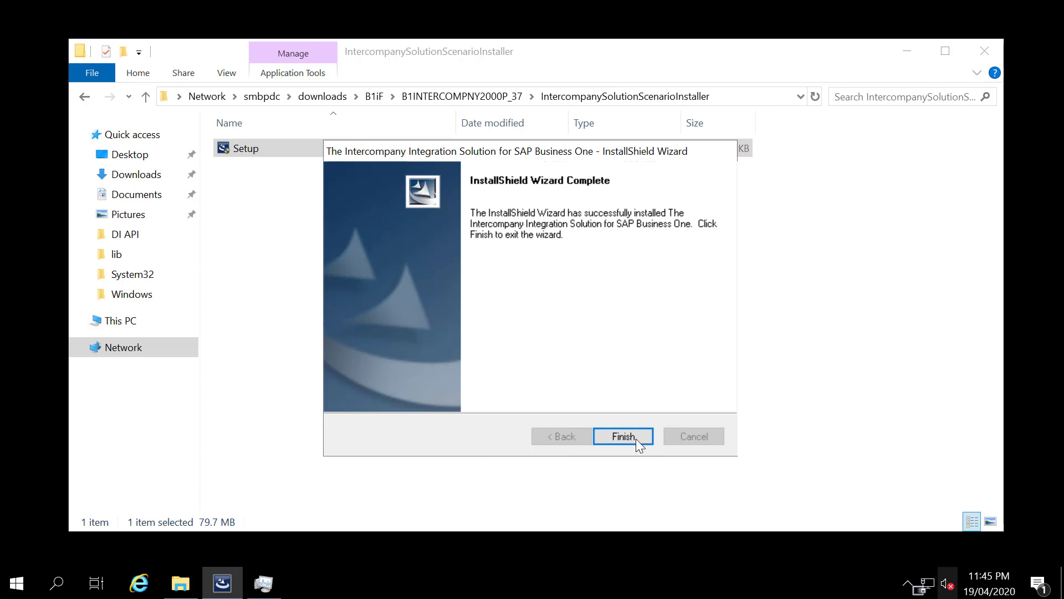
- Close the finished wizard and submit the administrator logon on the Integration Framework page
click(634, 438)
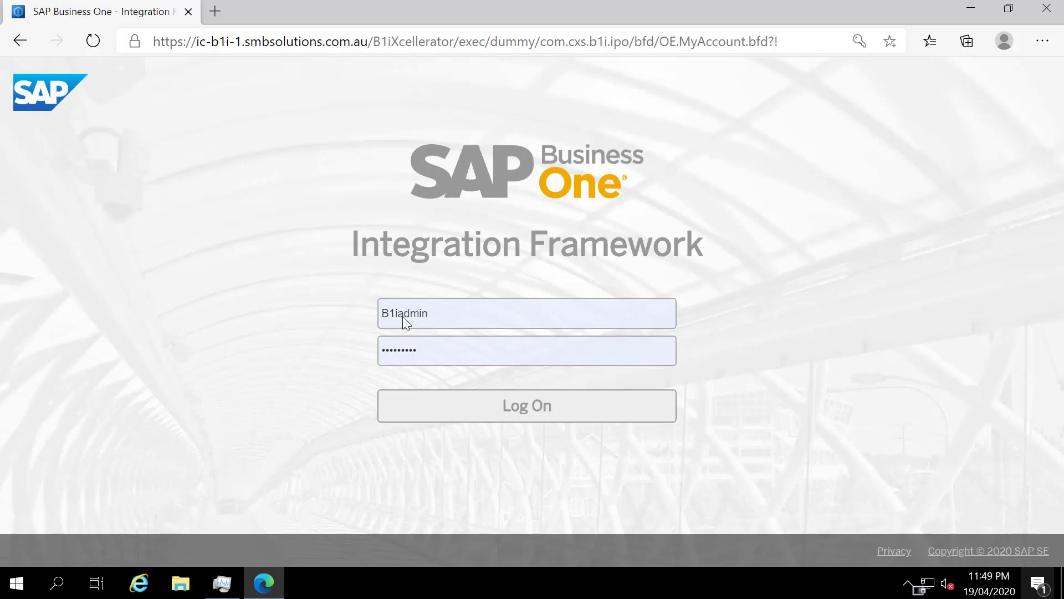
click(530, 406)
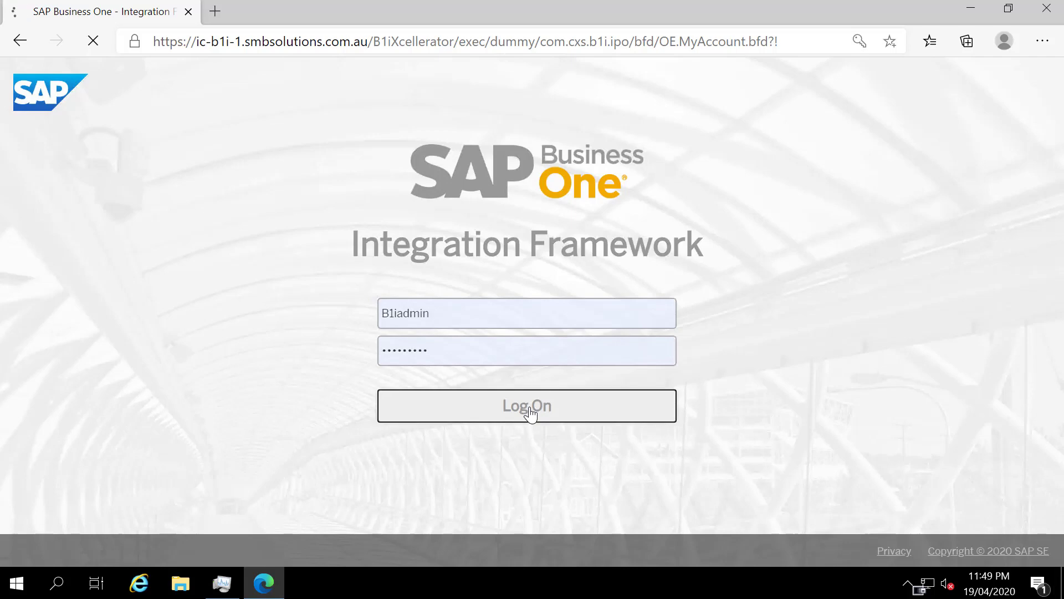